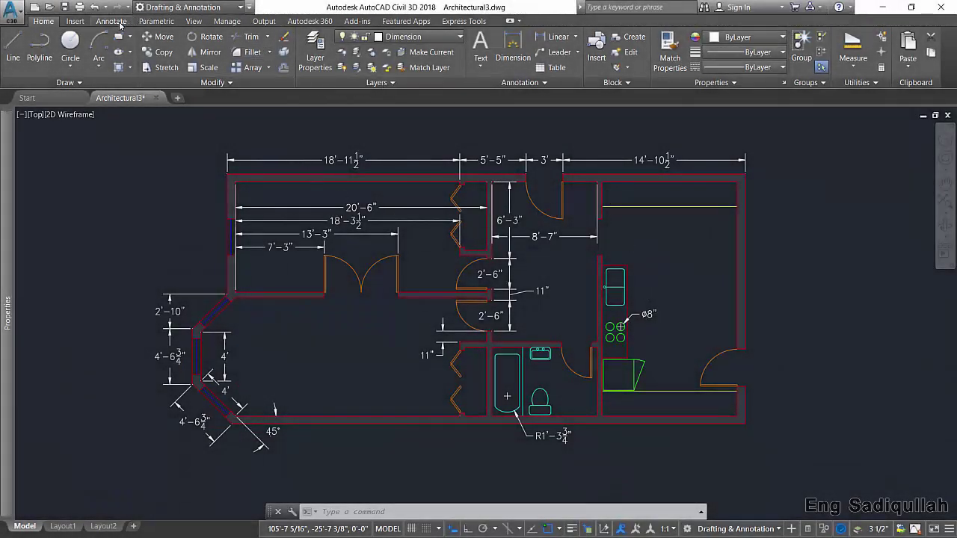
From the Annotate tab, open the Standard dimension style for modification at its Primary Units settings
click(118, 21)
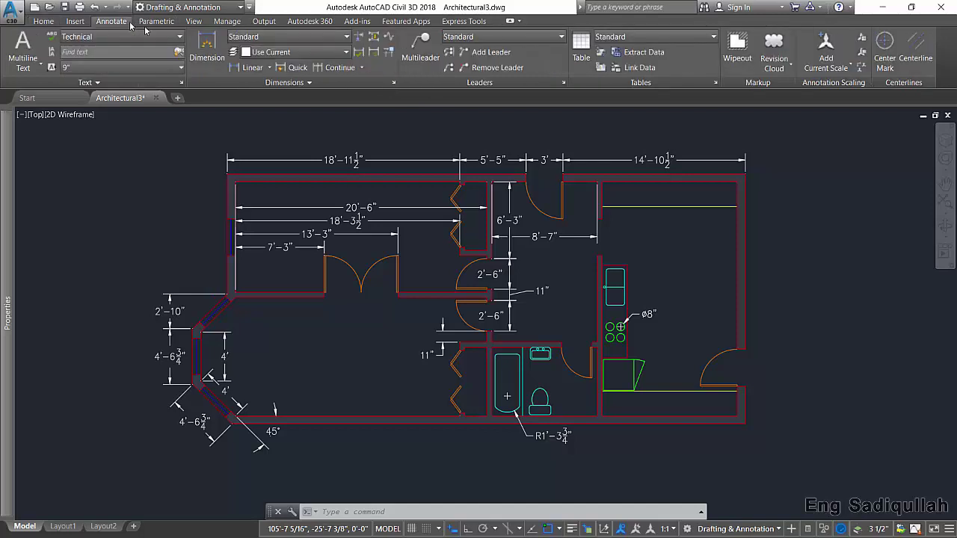
click(393, 82)
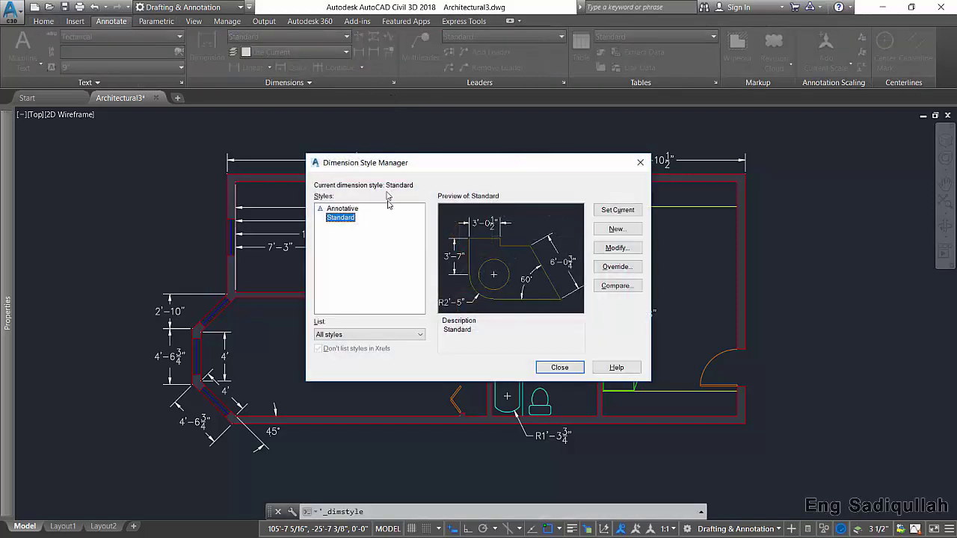
click(612, 248)
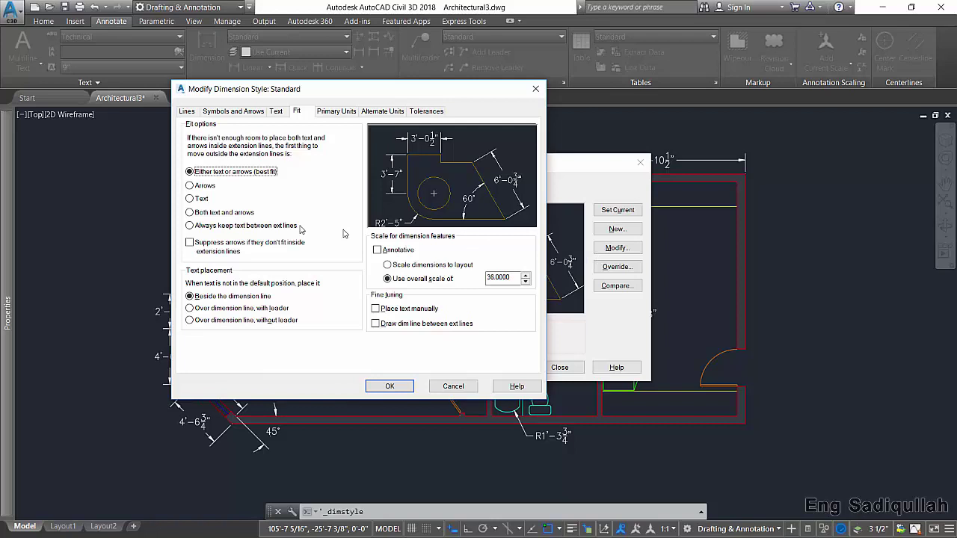
click(339, 112)
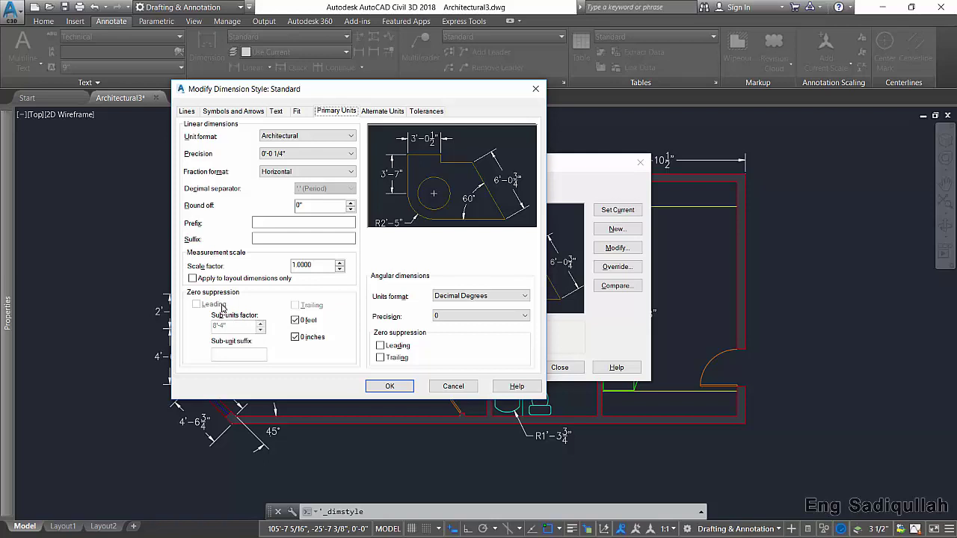
Preview the Decimal unit format, then cancel and close the Dimension Style Manager without saving
click(298, 138)
click(294, 153)
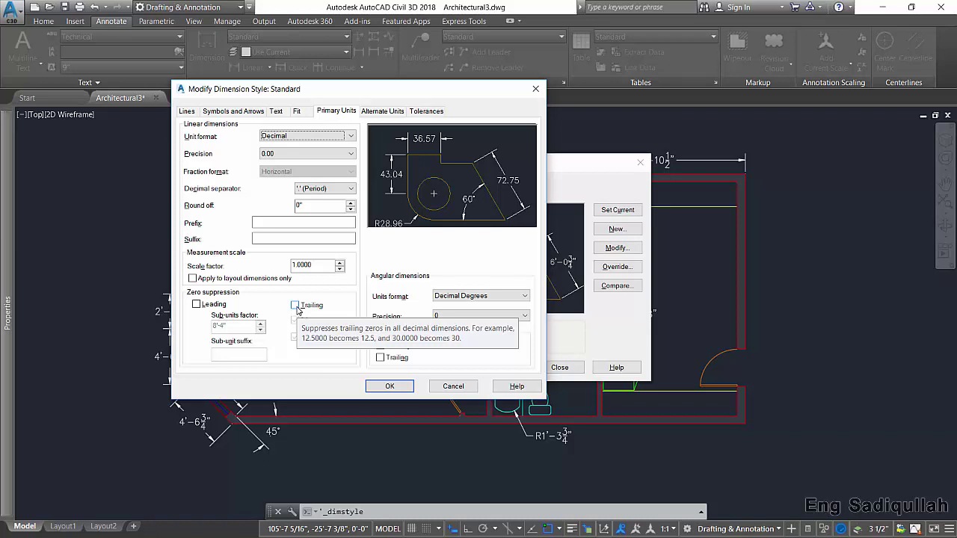
click(453, 389)
click(559, 368)
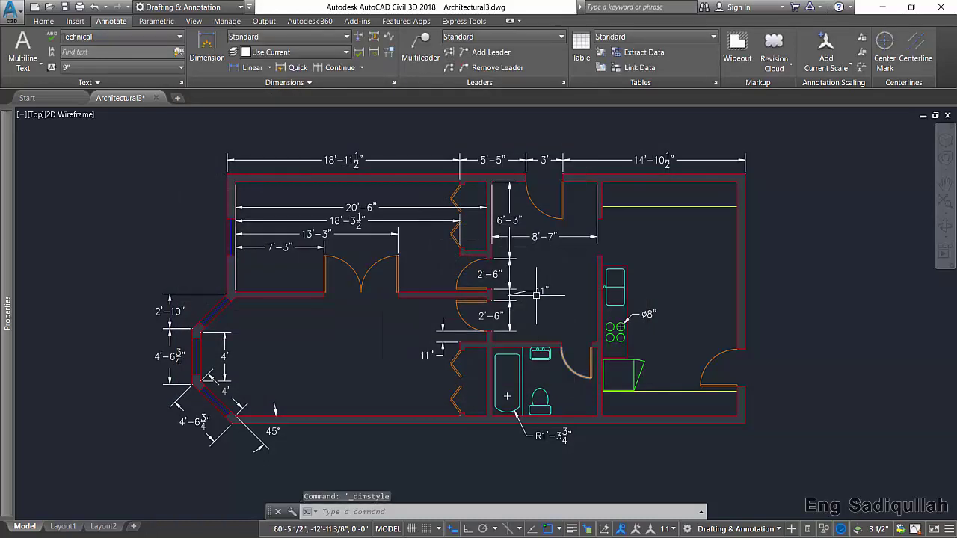
Change the Standard dimension style's unit format to Decimal and close the Dimension Style Manager
scroll(546, 190, up, 3)
scroll(537, 196, down, 3)
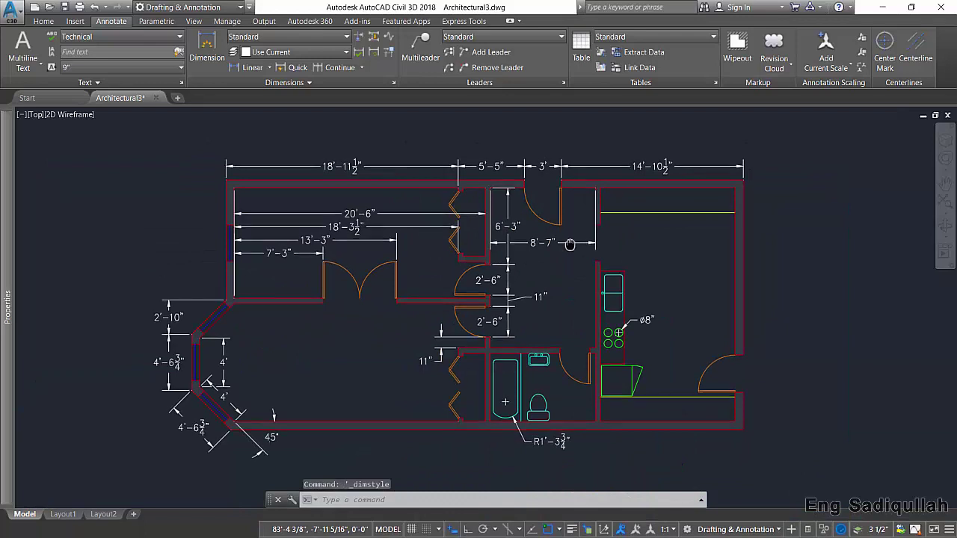
scroll(536, 195, down, 2)
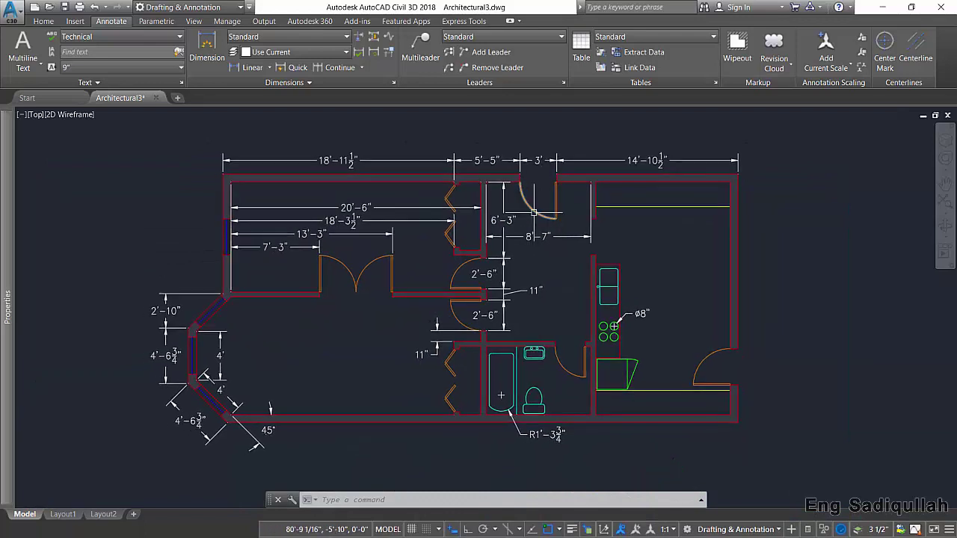
click(392, 83)
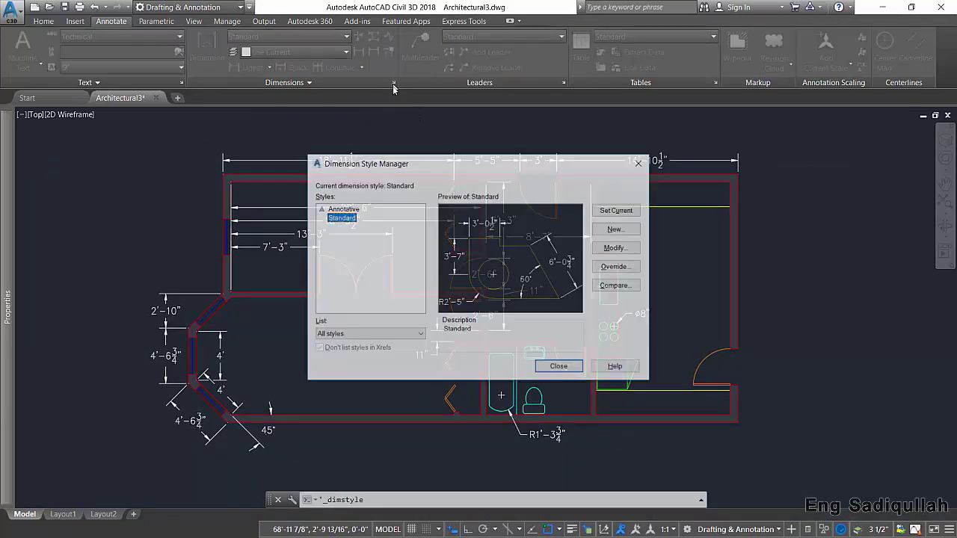
click(610, 248)
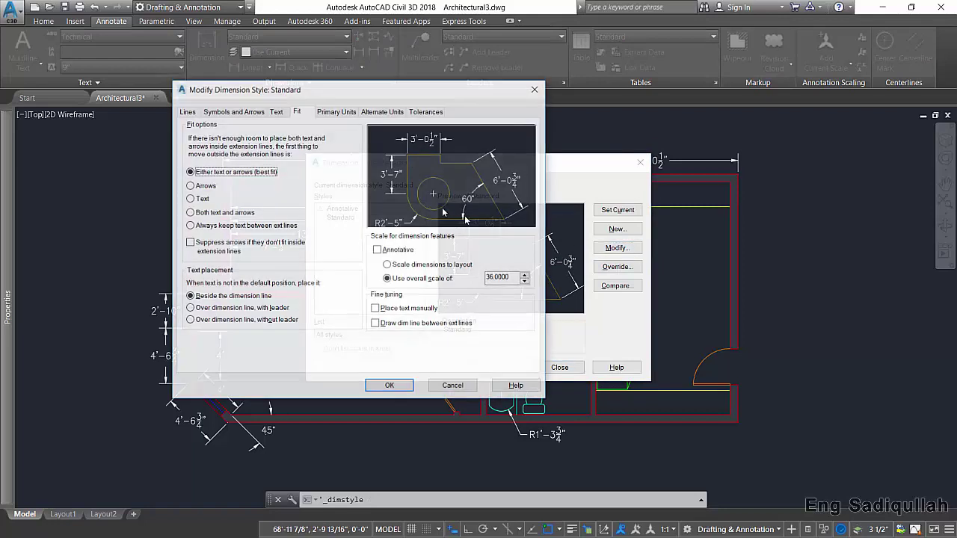
click(335, 111)
click(321, 136)
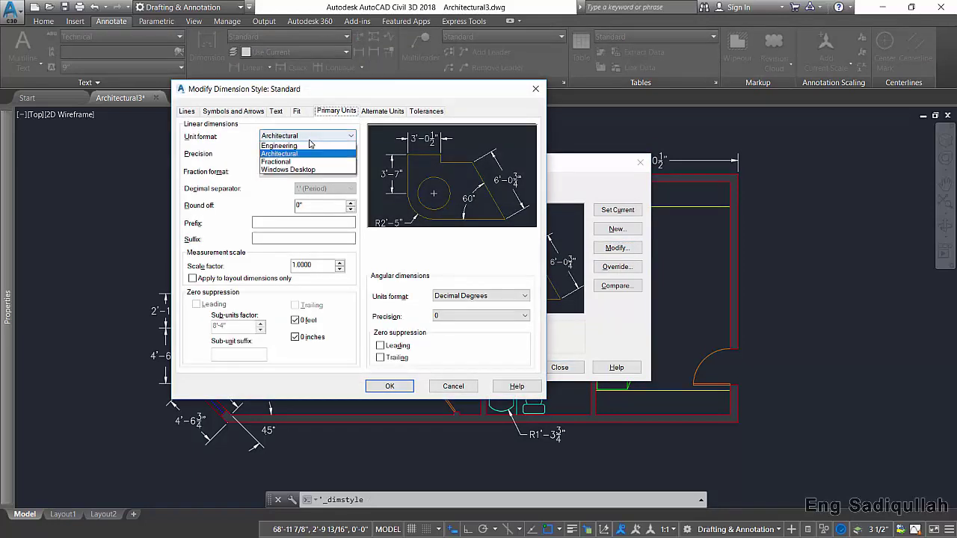
click(285, 149)
click(389, 386)
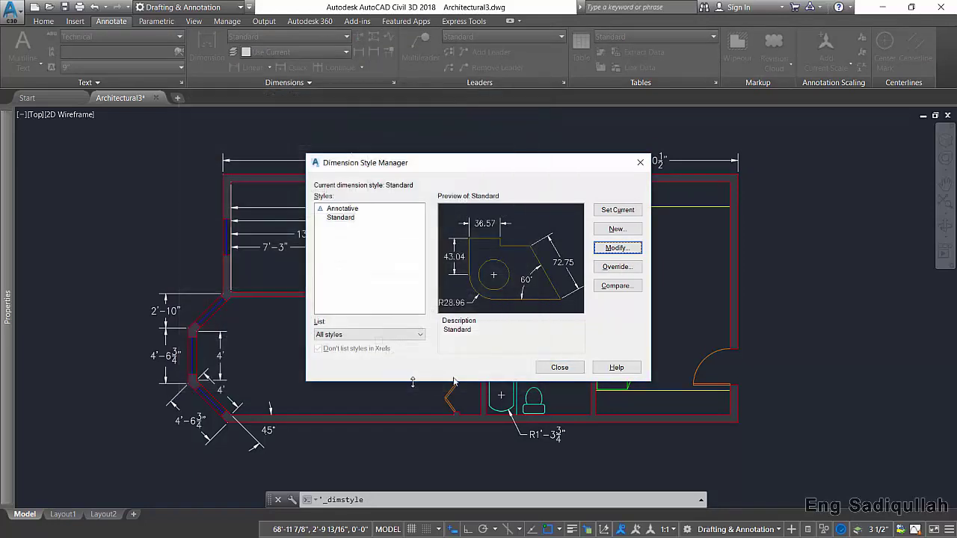
click(560, 366)
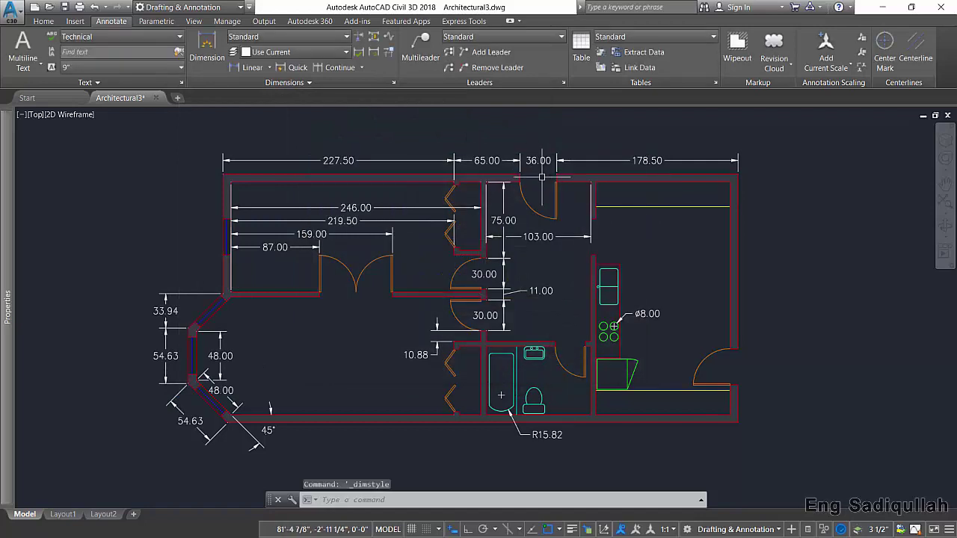
Using UN, set drawing length type to Decimal and insertion scale to Meters
text(Un)
key(Return)
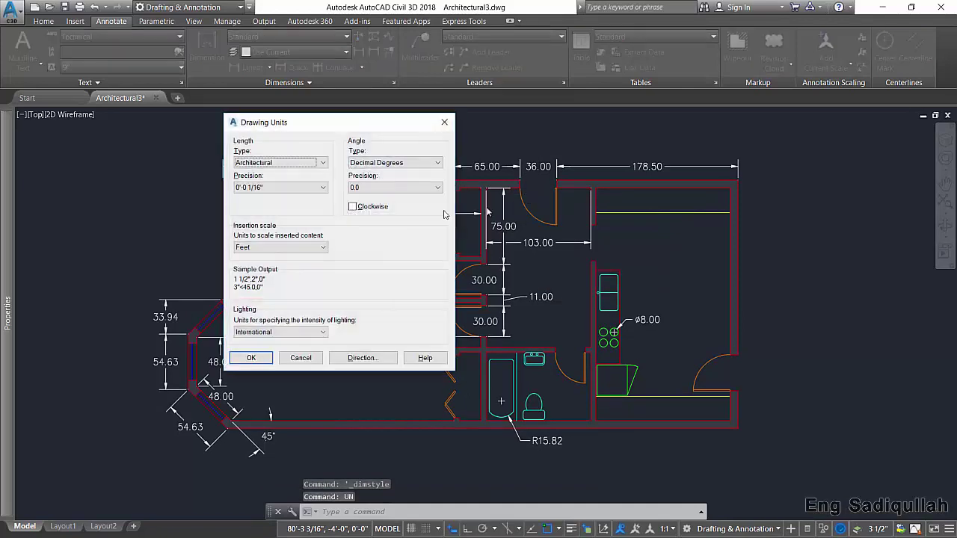
click(271, 163)
click(269, 181)
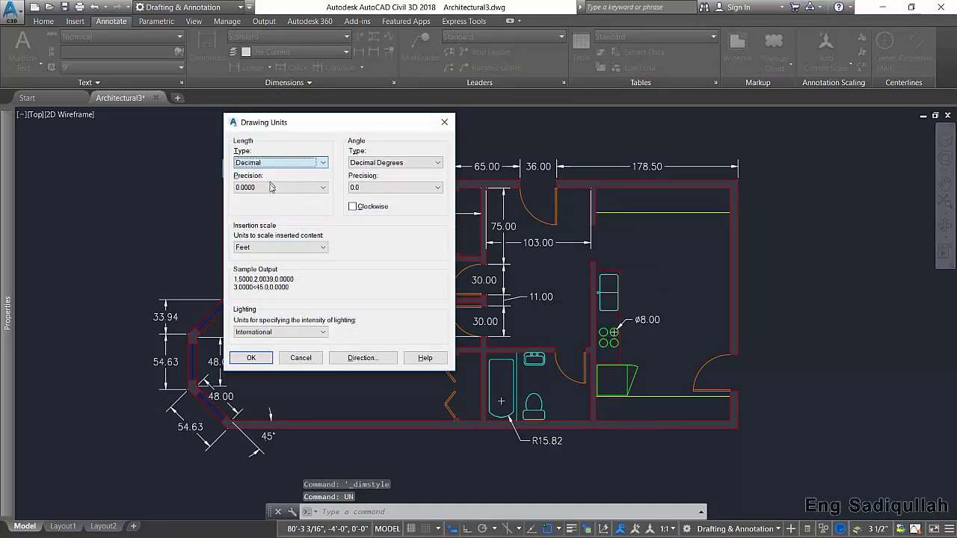
click(279, 247)
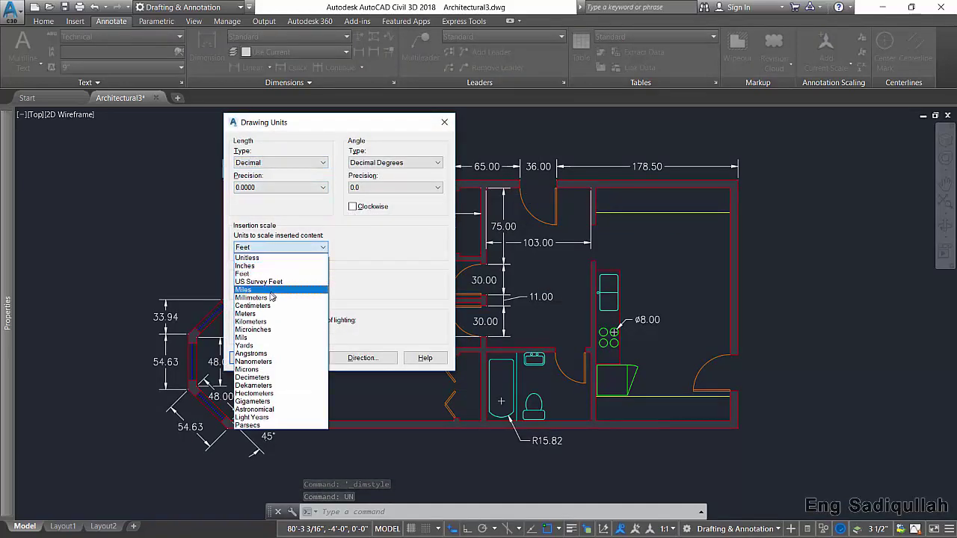
click(270, 307)
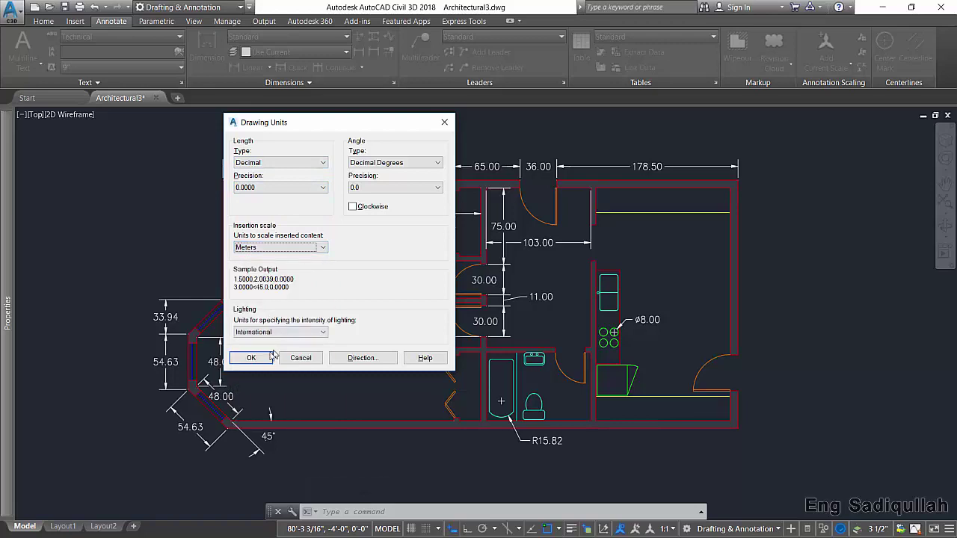
click(249, 358)
mouse_move(428, 246)
middle_down()
mouse_move(456, 259)
mouse_move(453, 249)
middle_up()
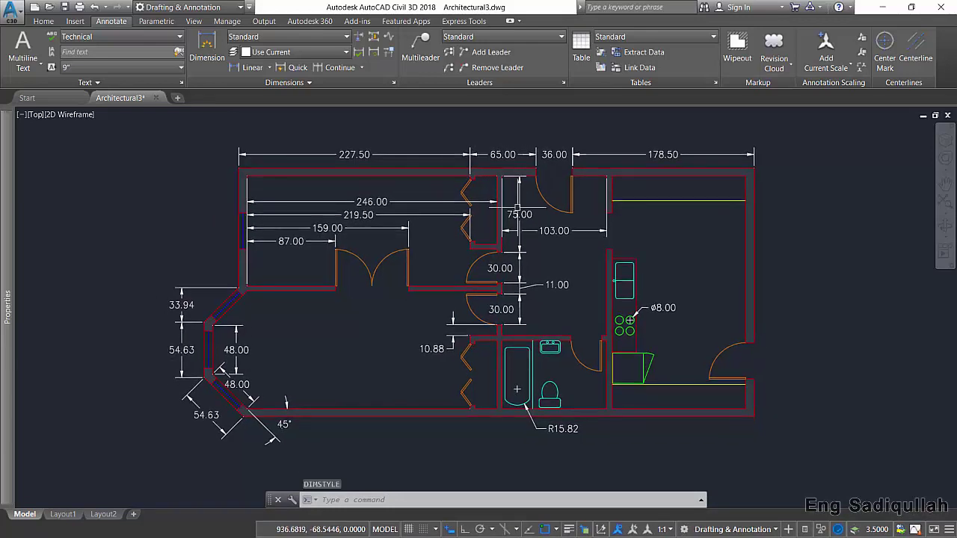
Start scaling all objects in the drawing about the base point 0,0
text(sc)
key(Return)
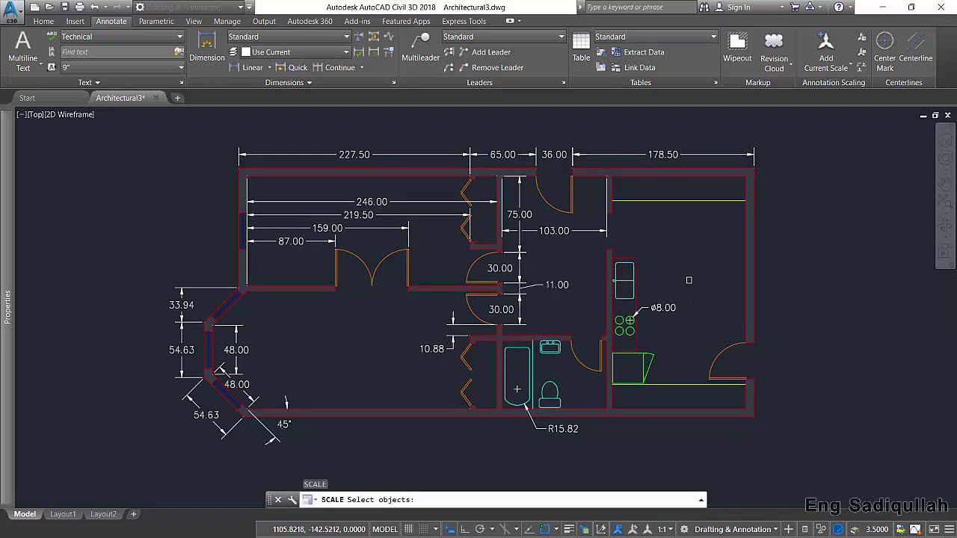
text(a)
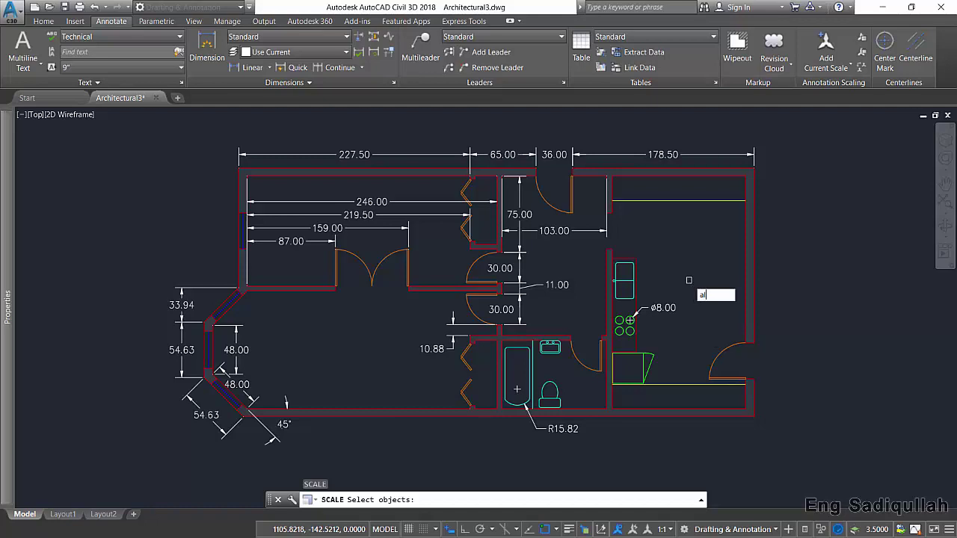
key(Return)
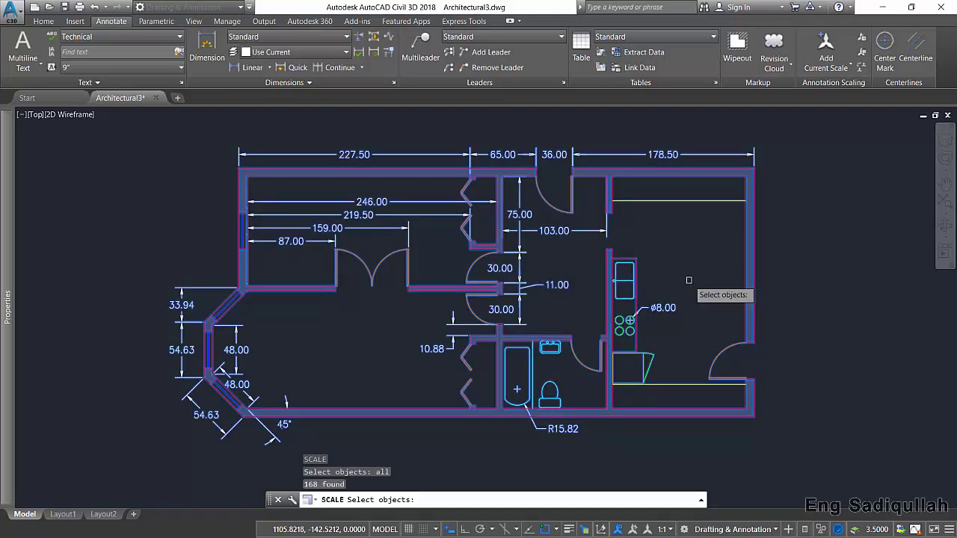
key(Return)
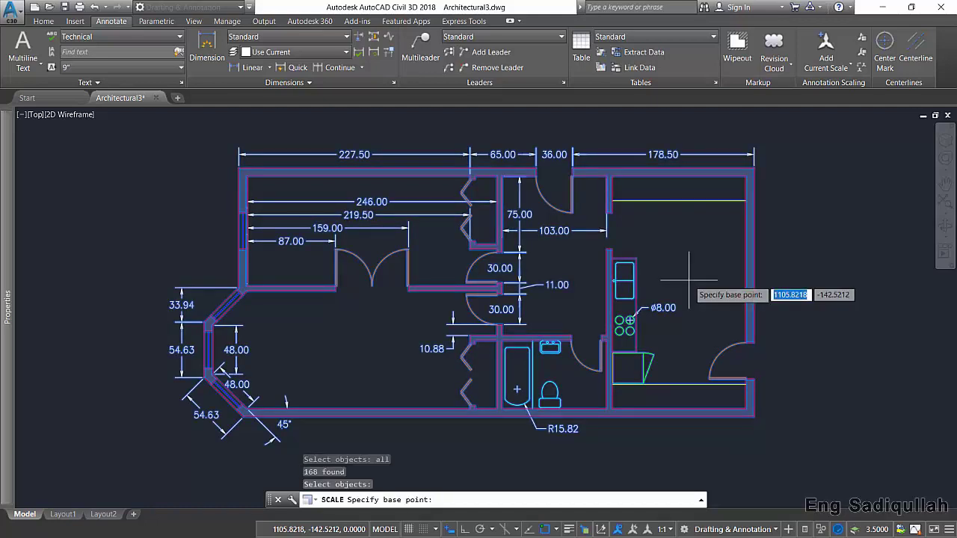
text(0)
key(Tab)
text(0)
key(Return)
Enter a scale factor of 1/39.7 computed with the calculator
scroll(403, 252, down, 1)
scroll(367, 258, down, 1)
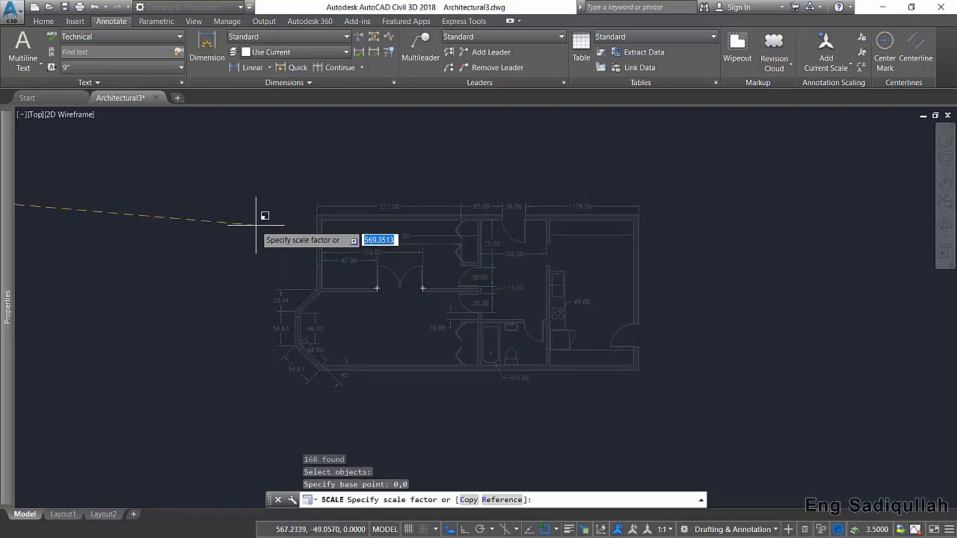
key(BackSpace)
key(Return)
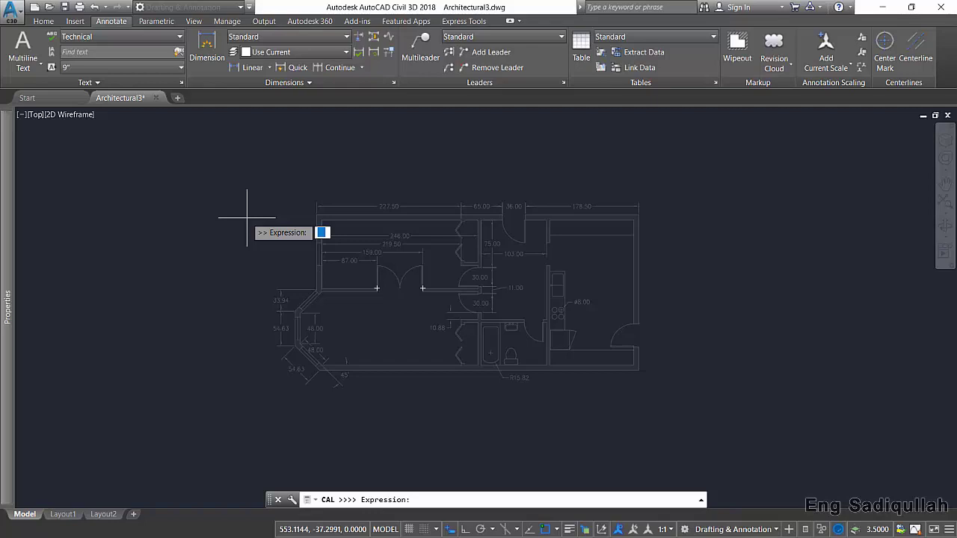
text(1)
text(25)
key(Return)
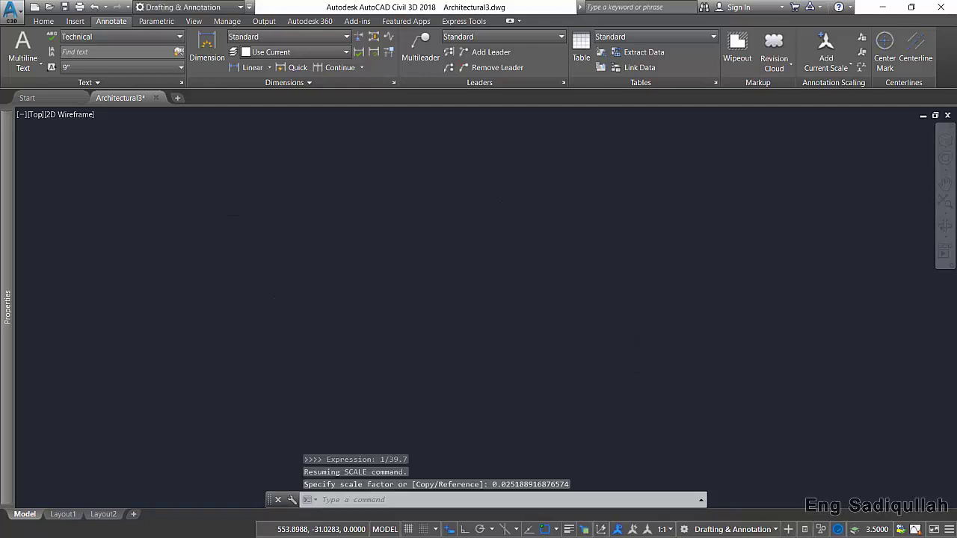
Set the Standard dimension style's overall scale on the Fit tab to 1
middle_click(247, 217)
scroll(531, 220, down, 1)
scroll(531, 220, down, 2)
scroll(531, 220, down, 1)
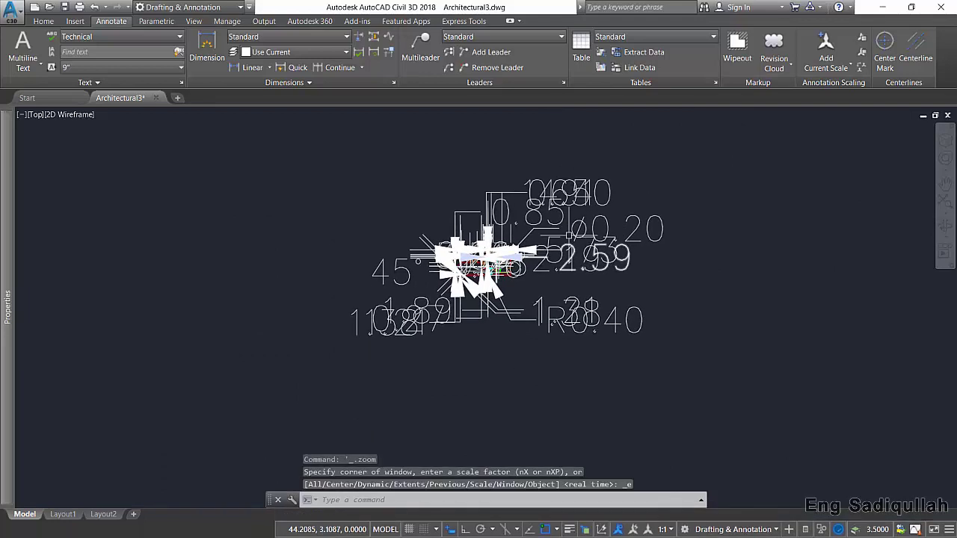
text(D)
key(Return)
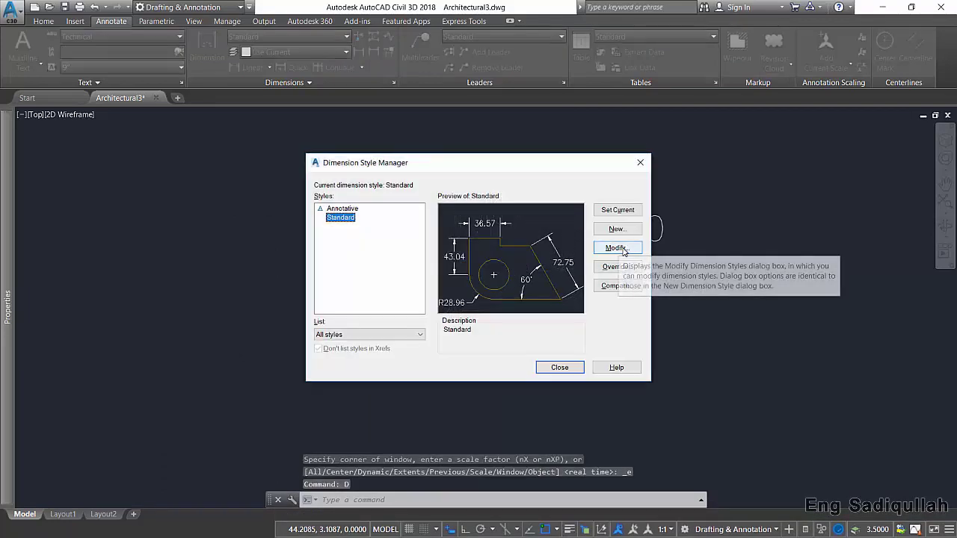
click(614, 249)
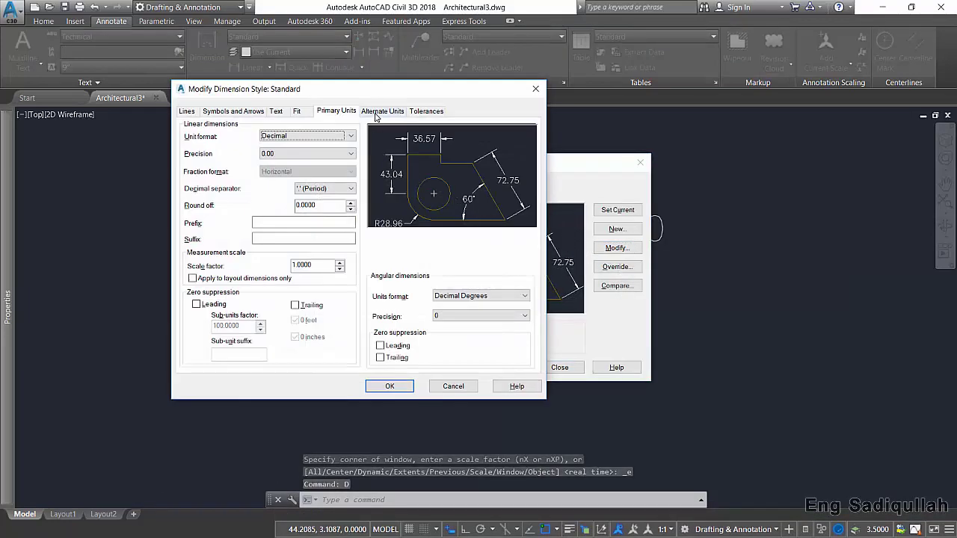
click(297, 112)
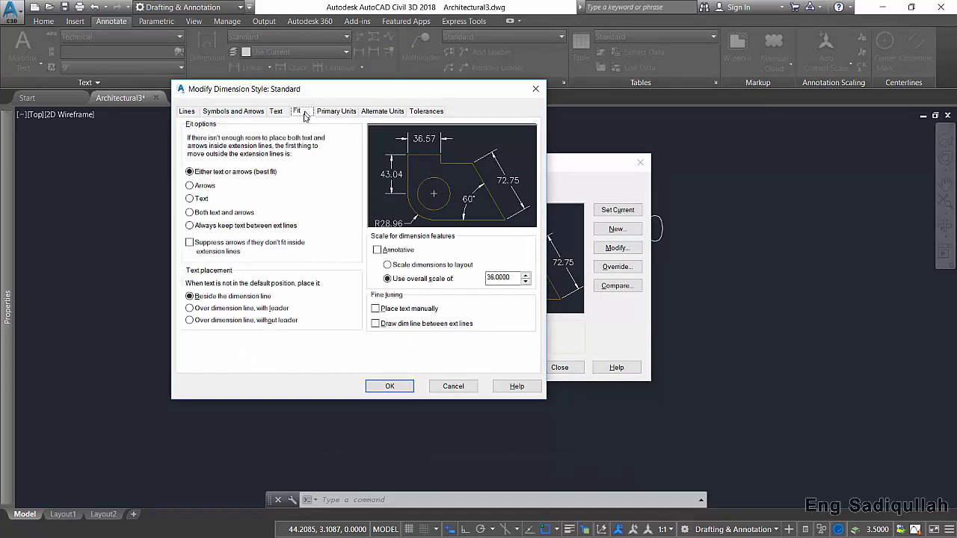
click(415, 282)
text(1)
click(390, 386)
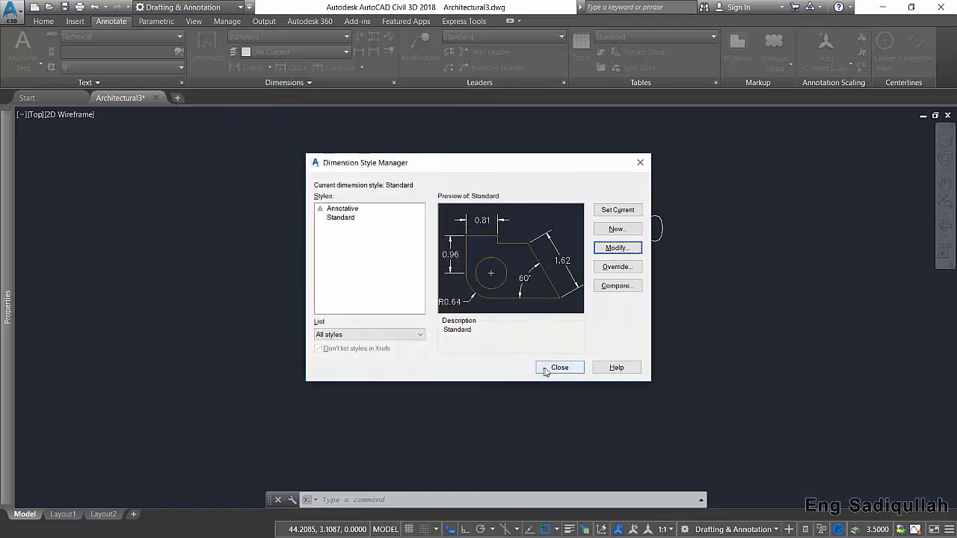
click(559, 367)
scroll(487, 288, up, 5)
middle_drag(585, 217, 533, 267)
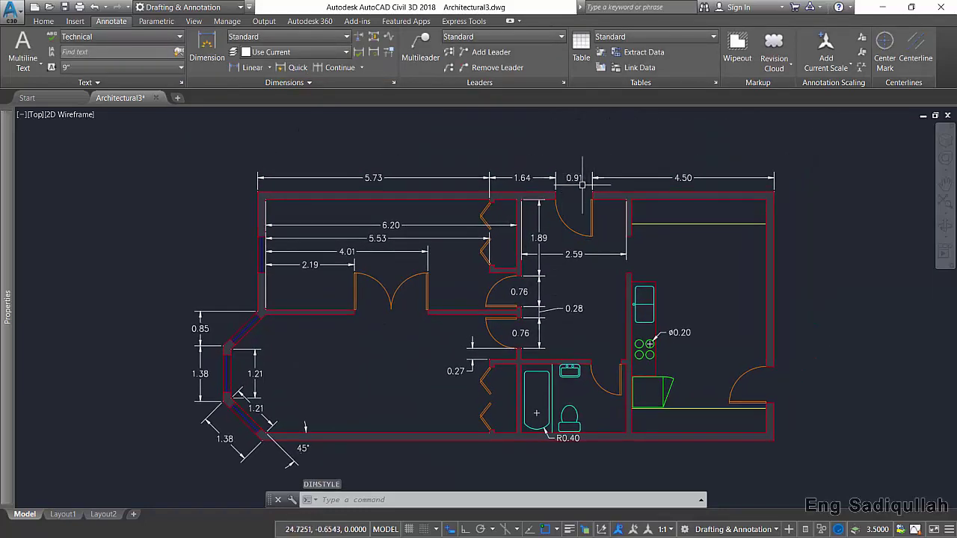
Turn on leading zero suppression in the Standard dimension style's Primary Units
middle_drag(584, 186, 541, 187)
scroll(541, 187, up, 1)
scroll(540, 193, up, 1)
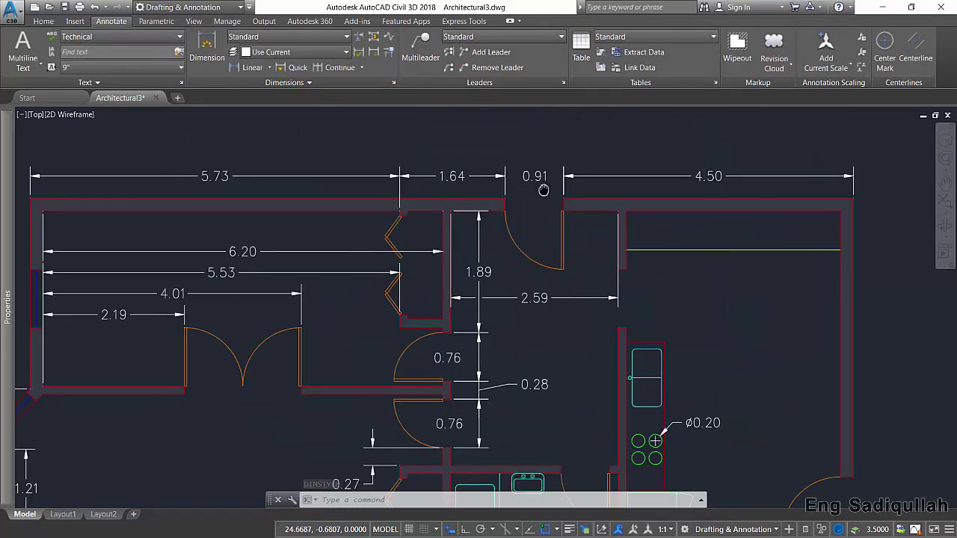
text(d)
key(Return)
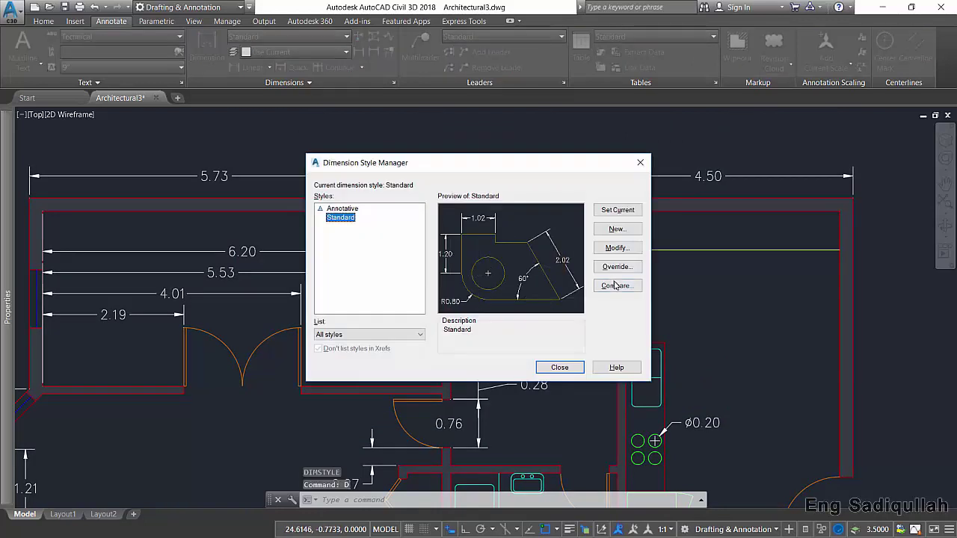
click(618, 248)
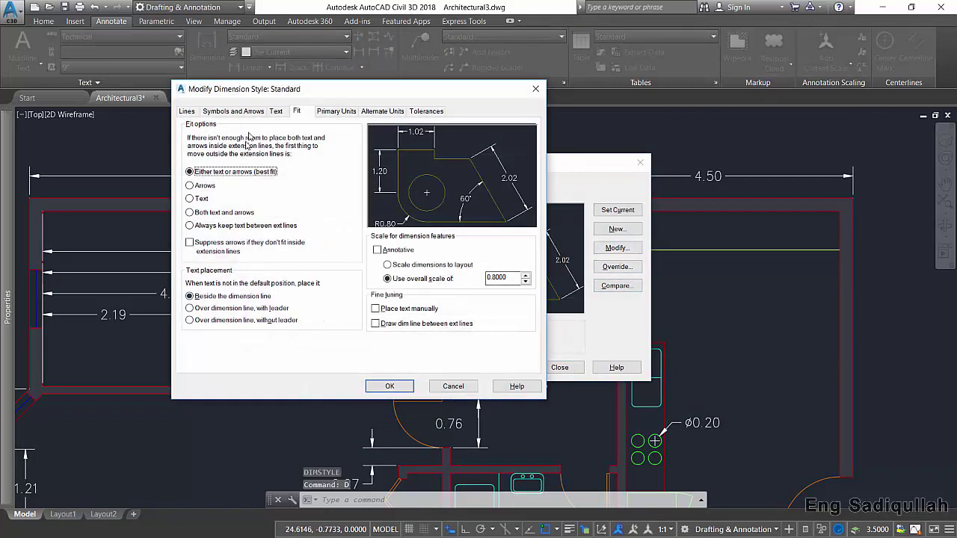
click(337, 111)
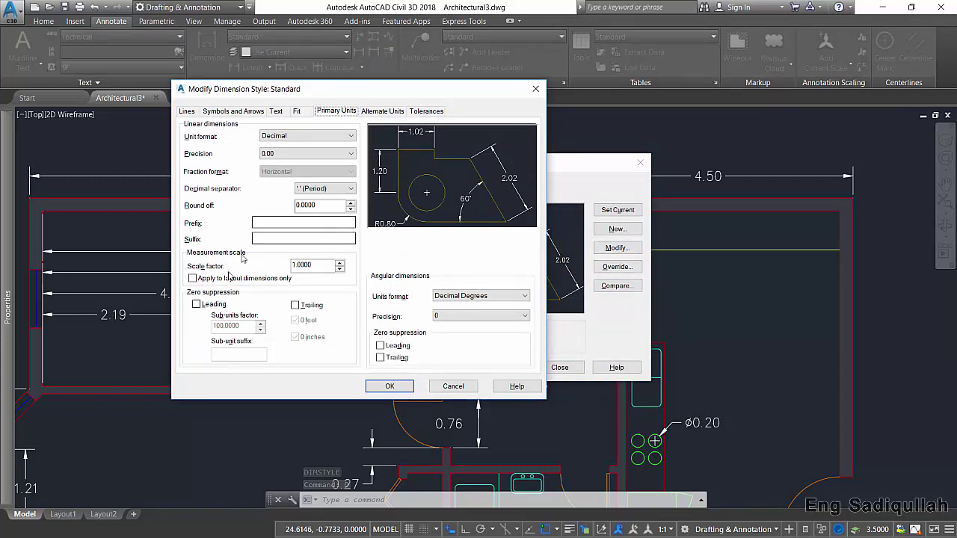
click(202, 308)
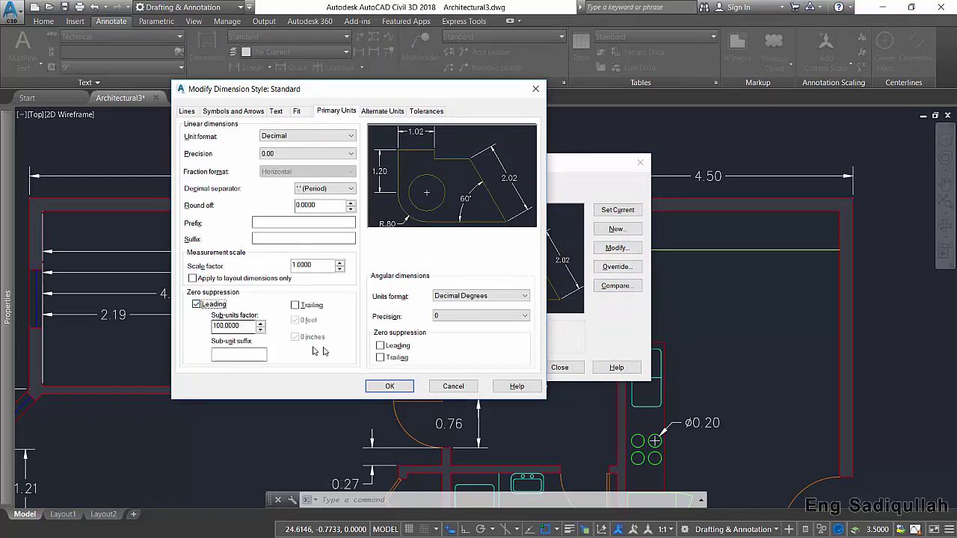
click(387, 386)
click(543, 366)
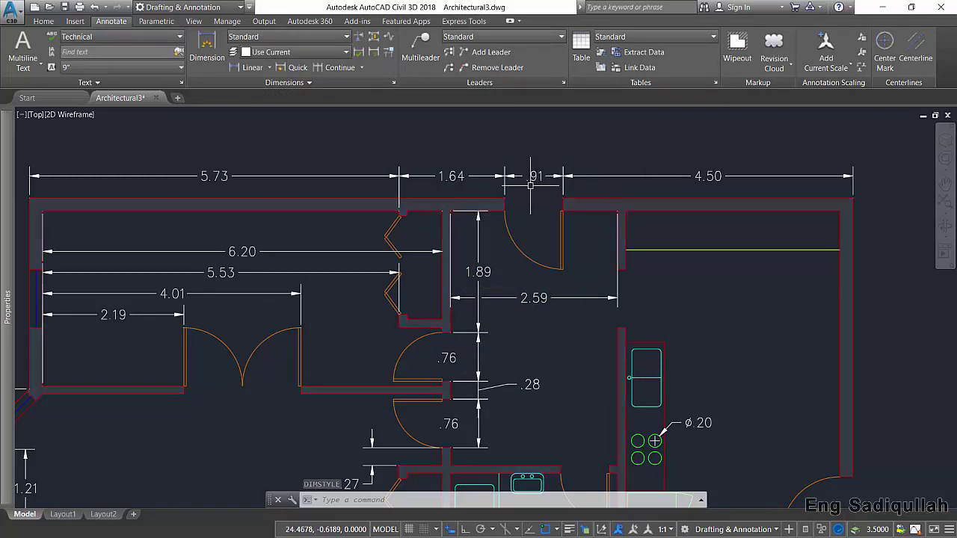
Turn on trailing zero suppression in the Standard dimension style's Primary Units
middle_drag(535, 183, 552, 193)
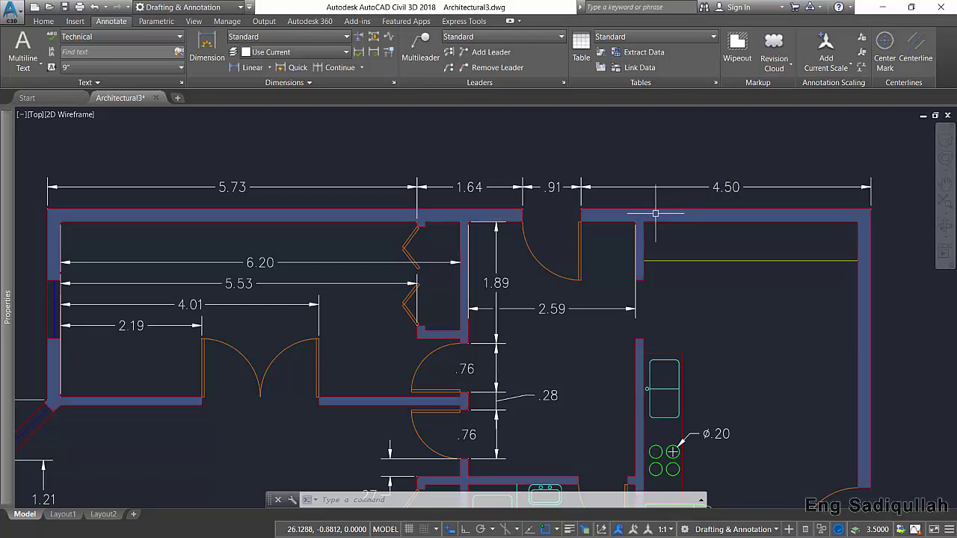
text(d)
key(Return)
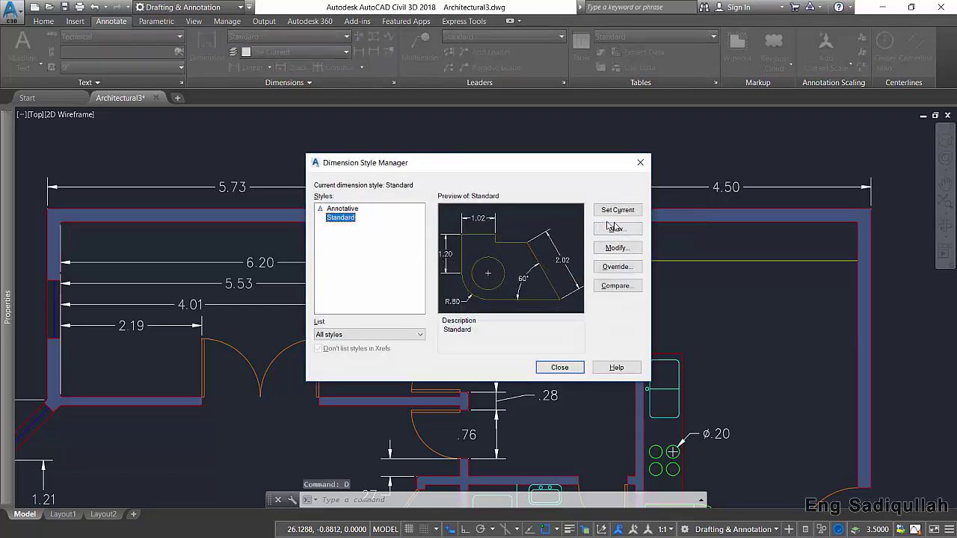
click(617, 247)
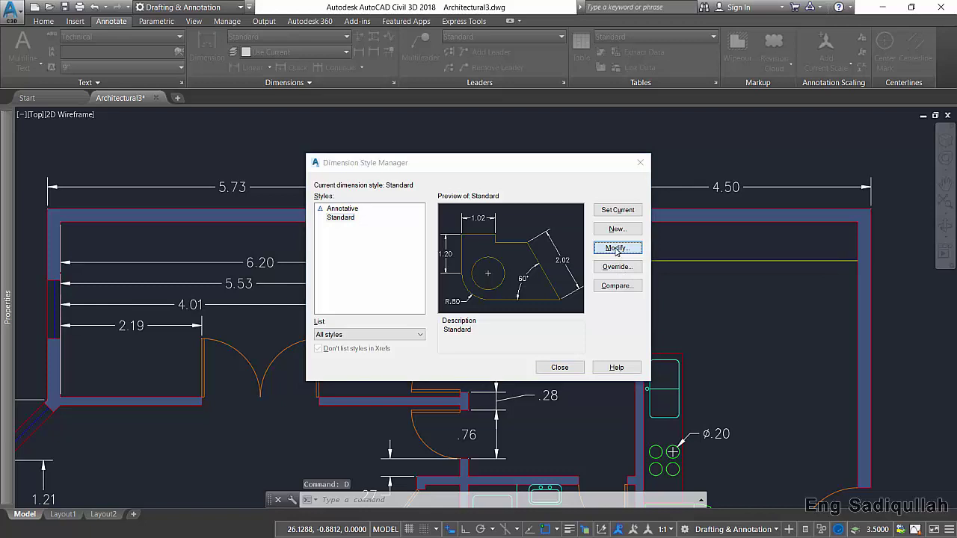
click(295, 305)
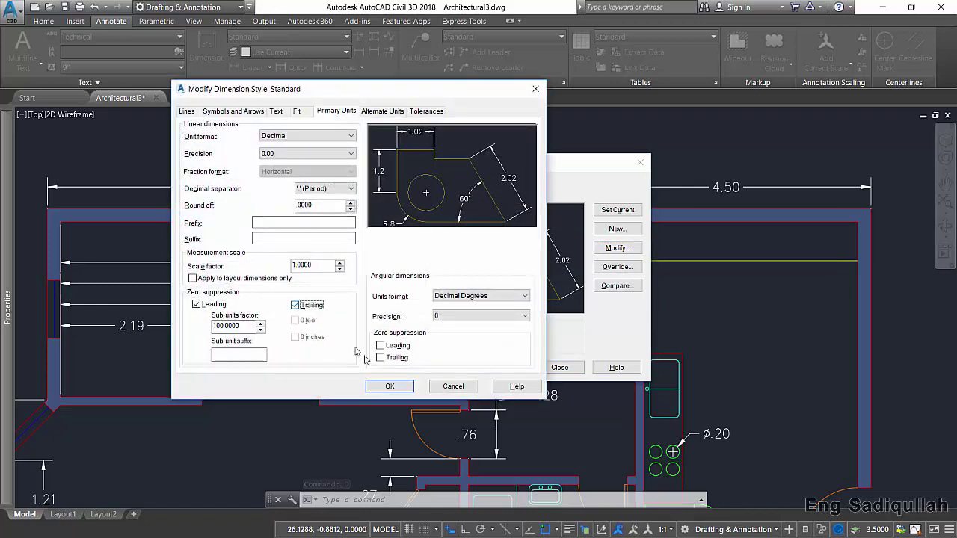
click(390, 387)
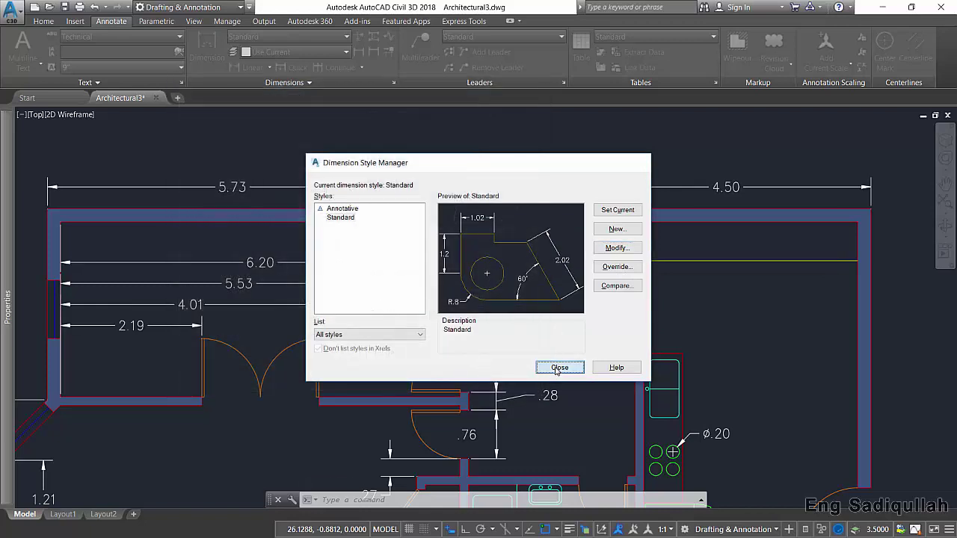
click(560, 368)
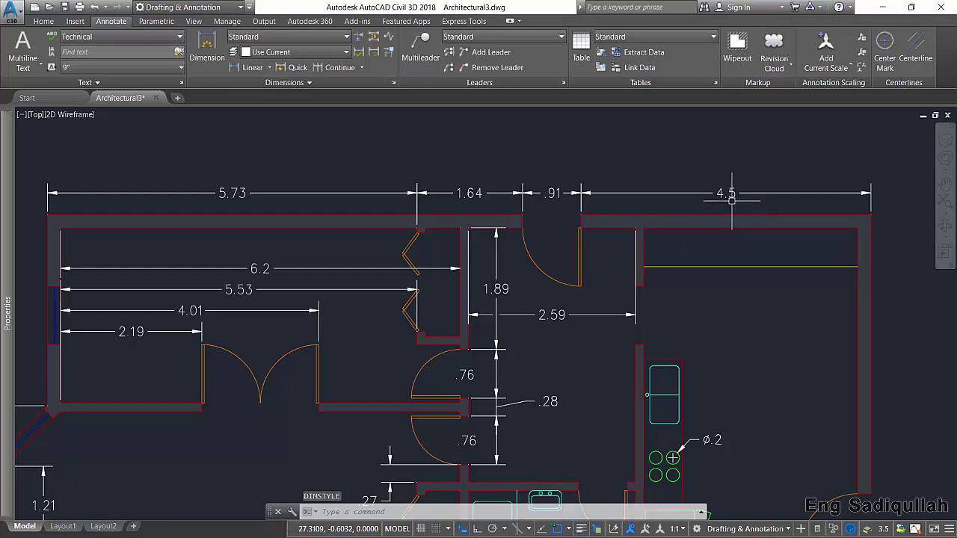
Reopen the Standard dimension style for modification with the manager moved aside
text(d)
key(Return)
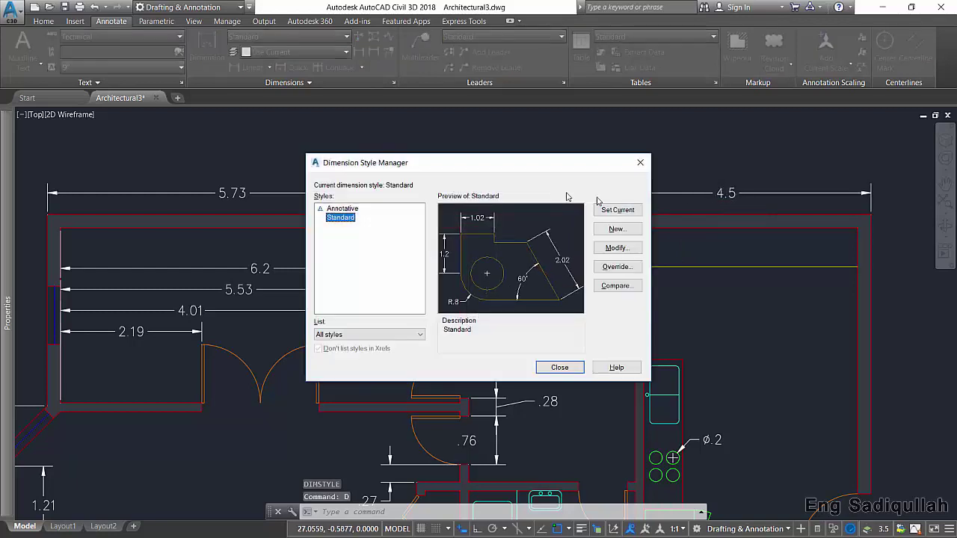
drag(537, 167, 386, 171)
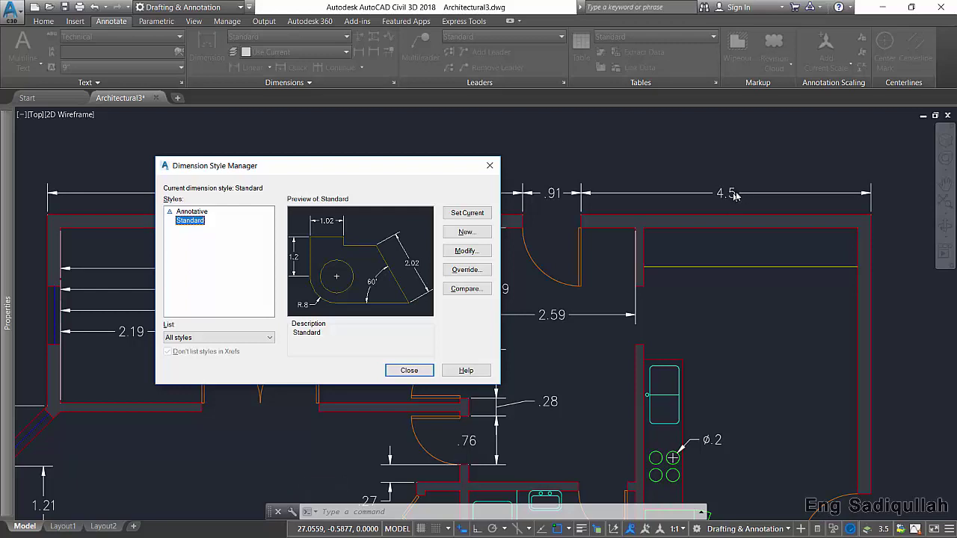
click(471, 254)
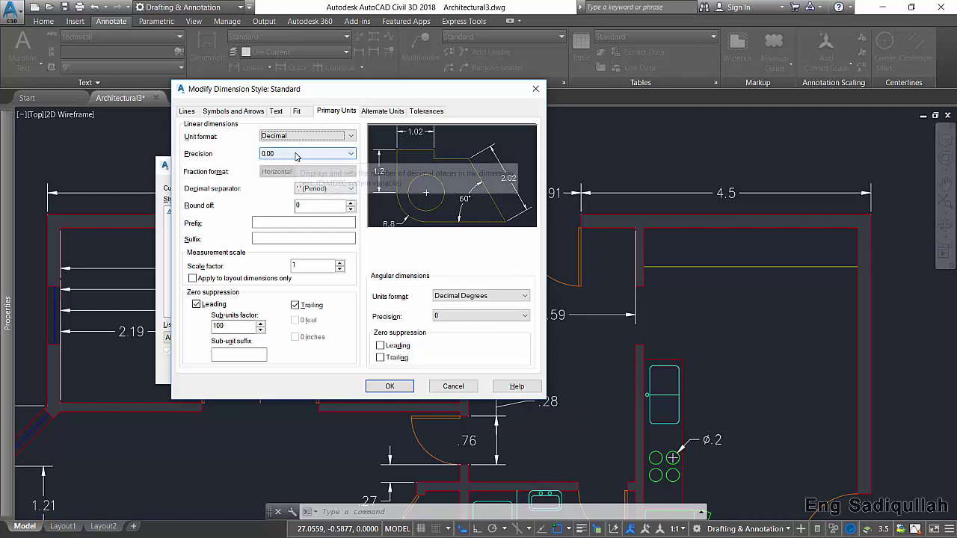
Set Standard dimension precision to 0.0 with trailing zeros suppressed, then reopen DIMSTYLE
click(297, 154)
click(289, 156)
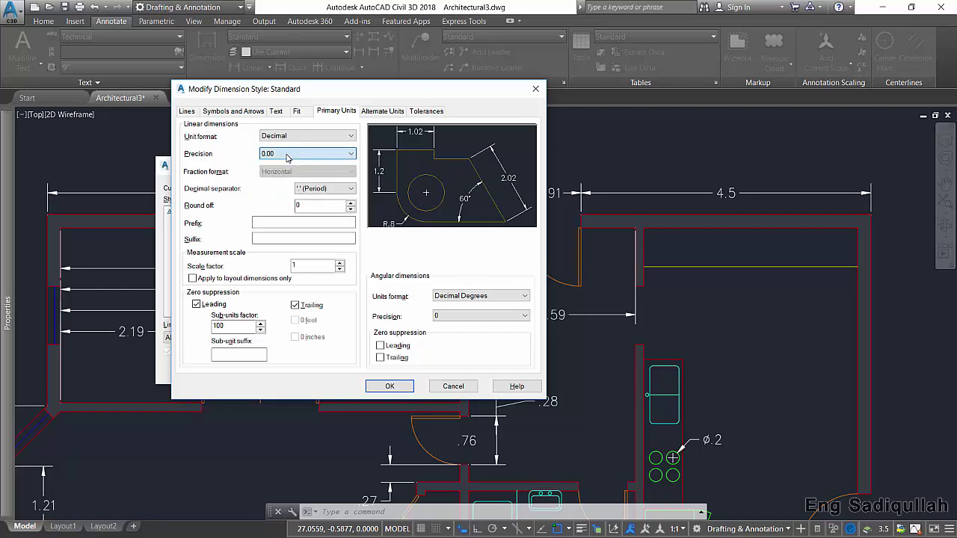
mouse_move(303, 153)
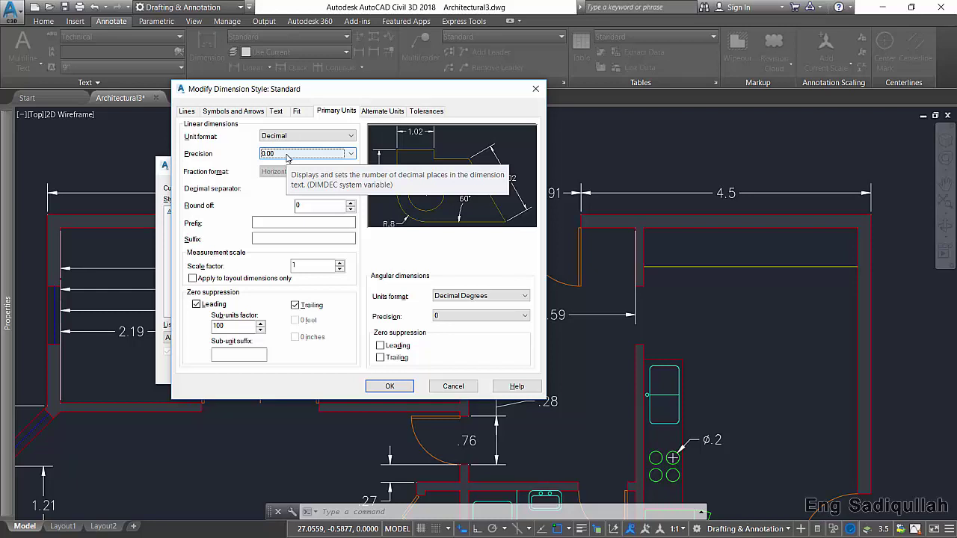
click(286, 156)
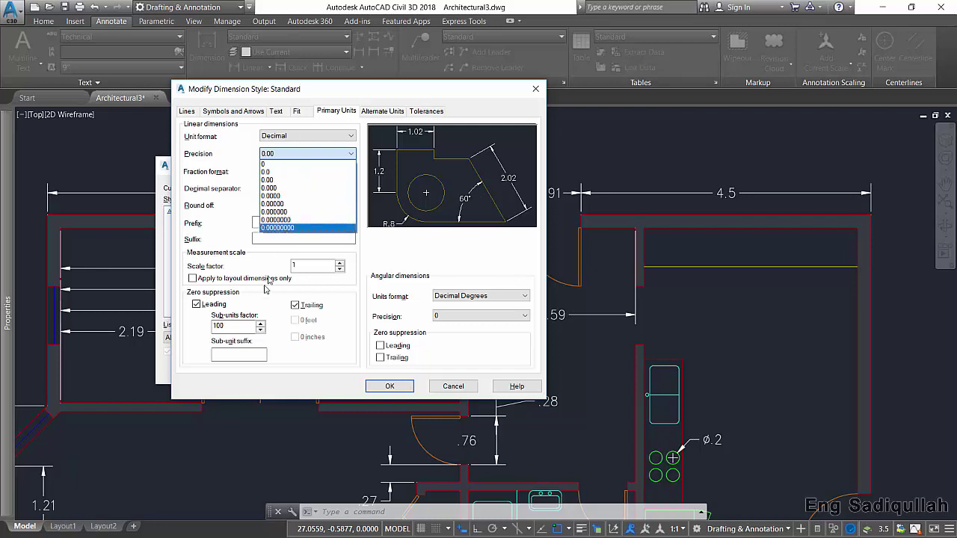
click(213, 309)
click(296, 305)
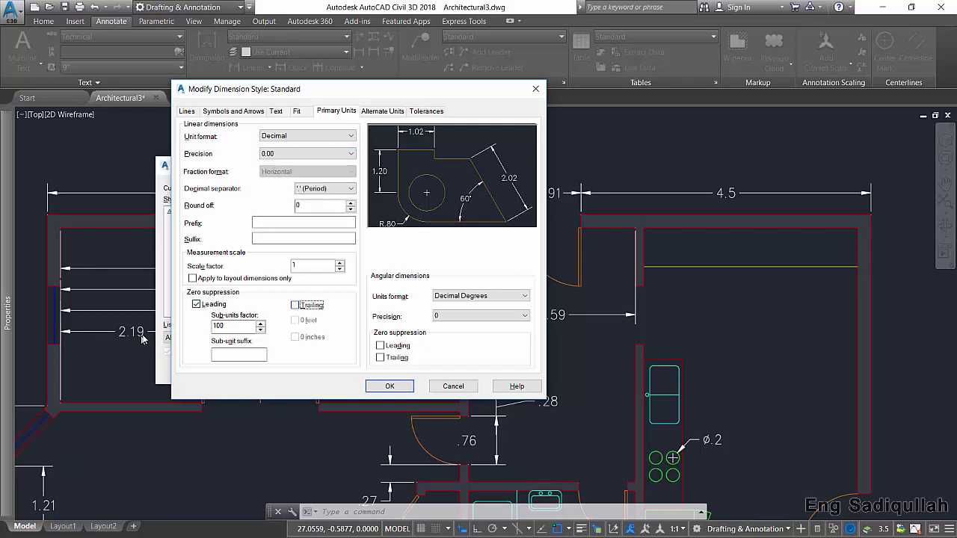
click(310, 306)
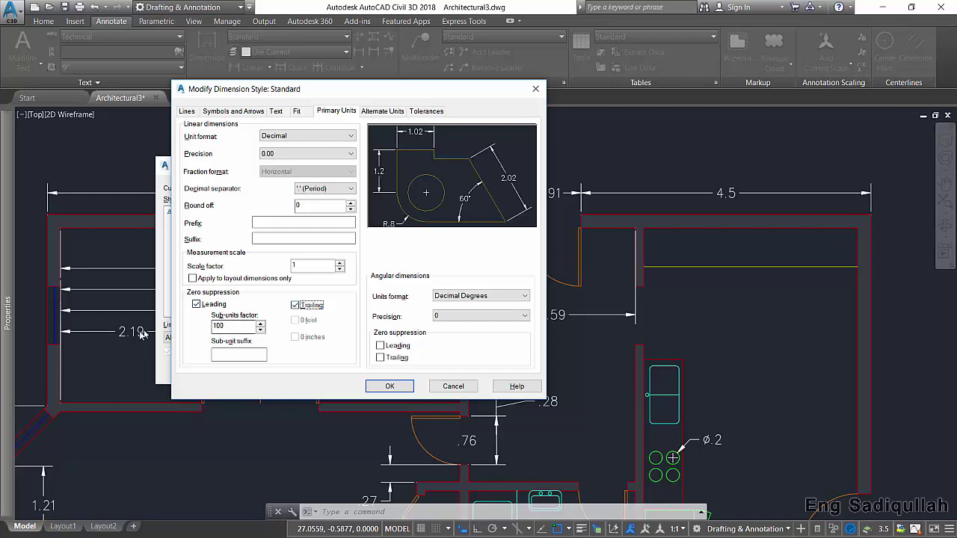
click(282, 155)
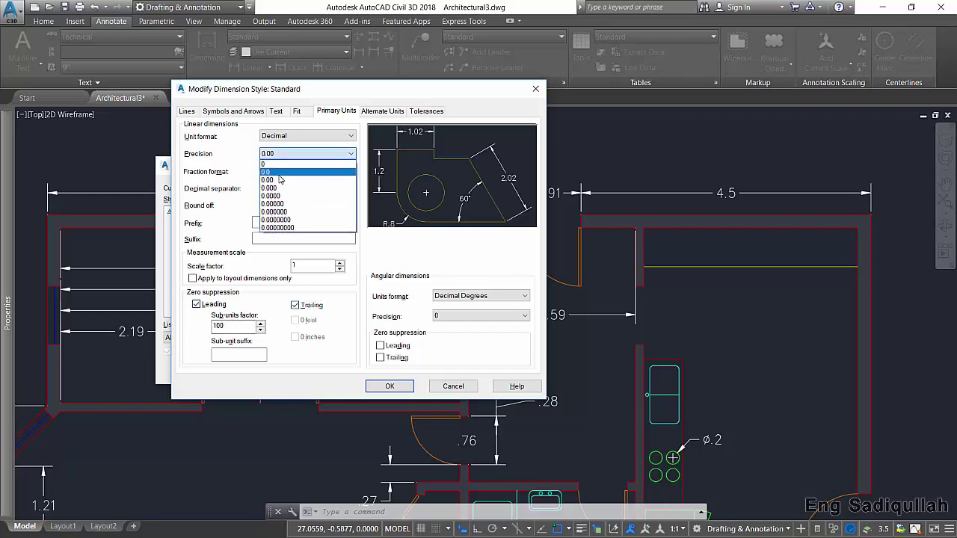
click(282, 171)
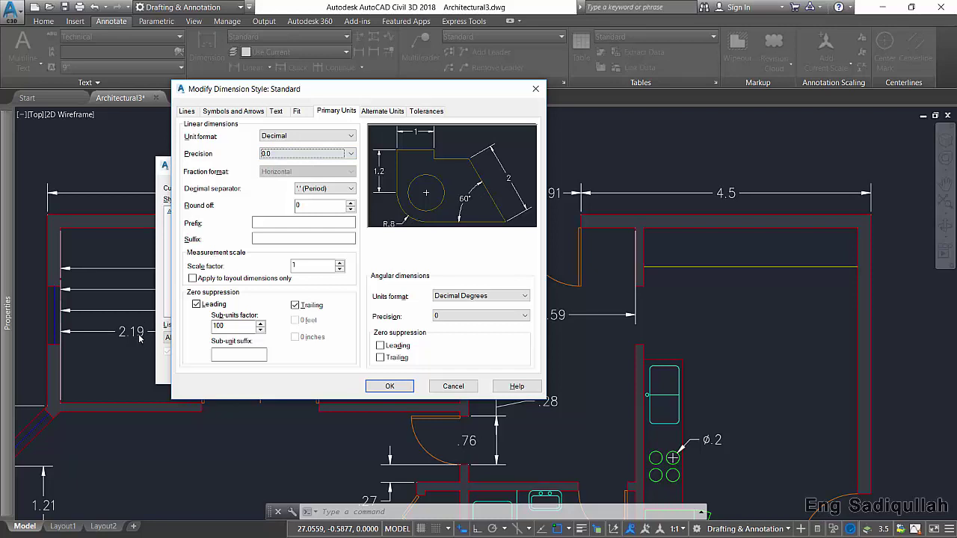
click(389, 386)
click(408, 371)
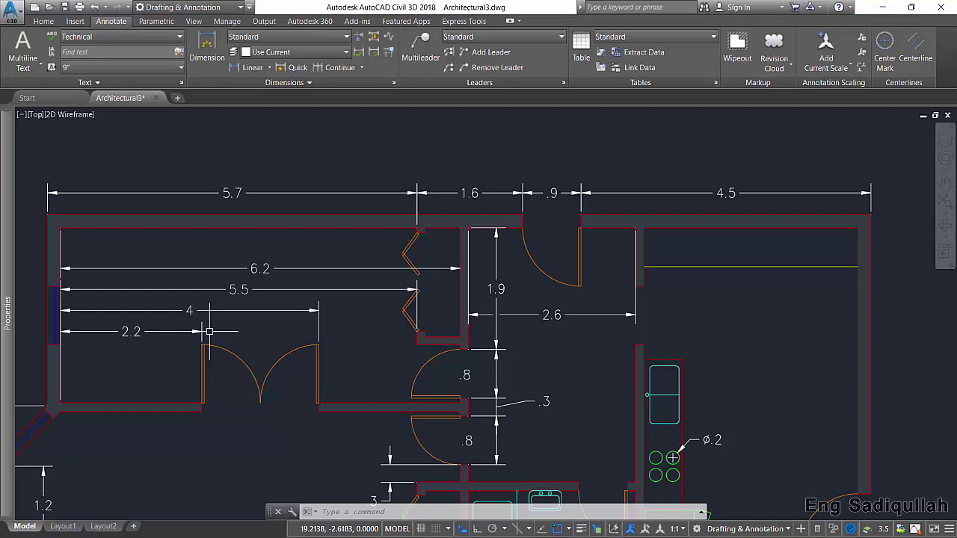
text(d)
key(Return)
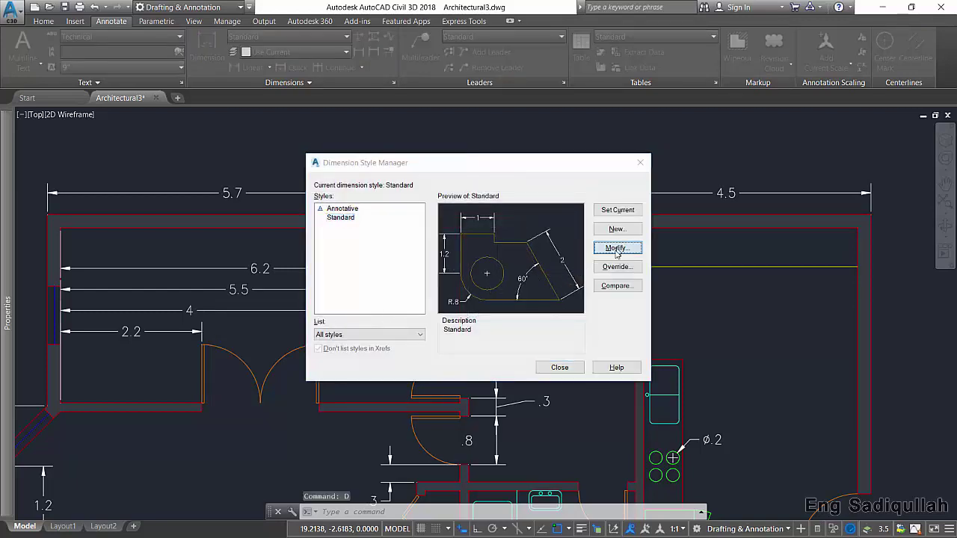
Open the Standard style editor, then close it and the Dimension Style Manager without changes
click(617, 250)
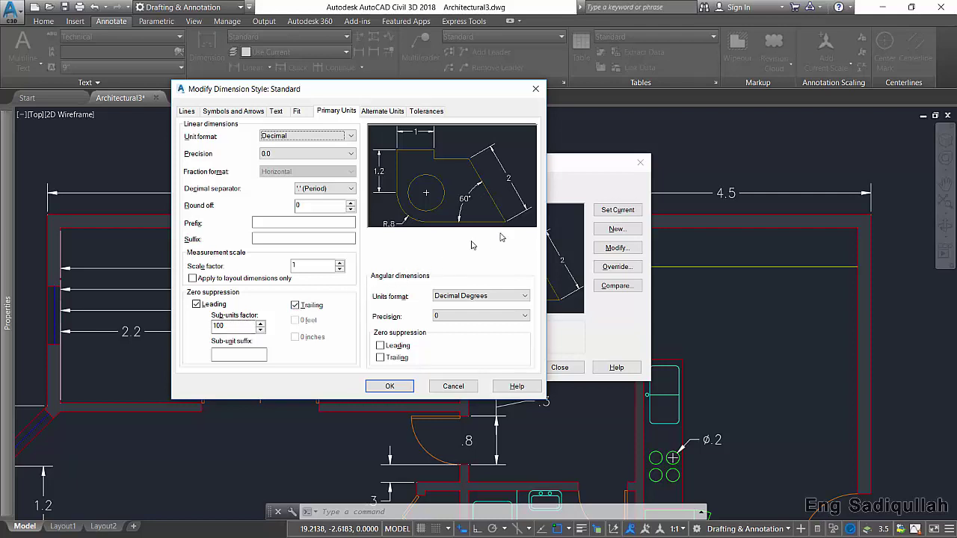
drag(508, 100, 525, 237)
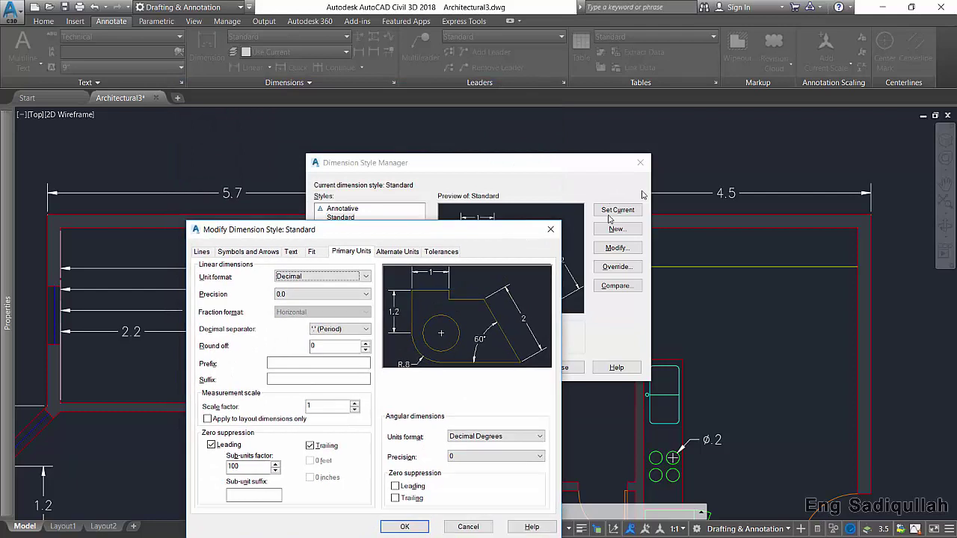
click(552, 225)
click(640, 162)
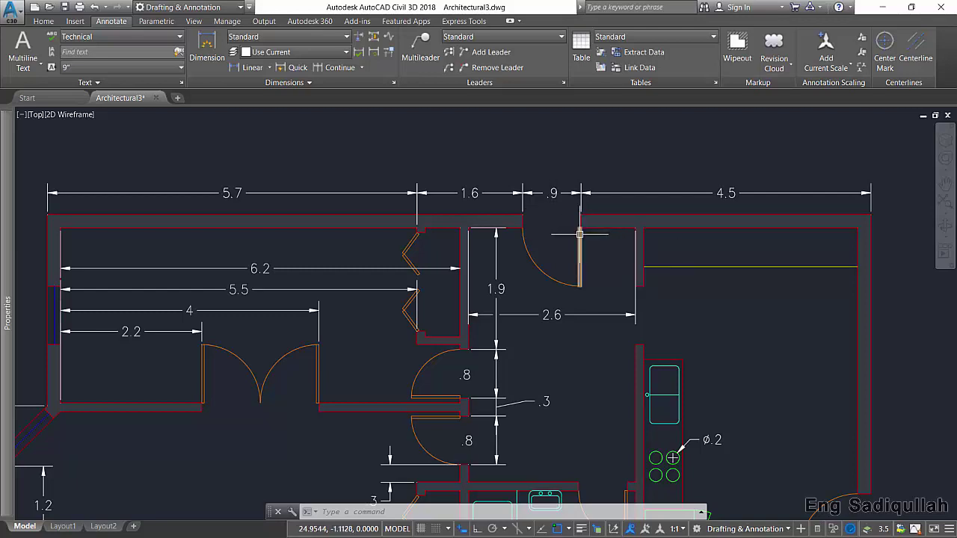
mouse_move(579, 254)
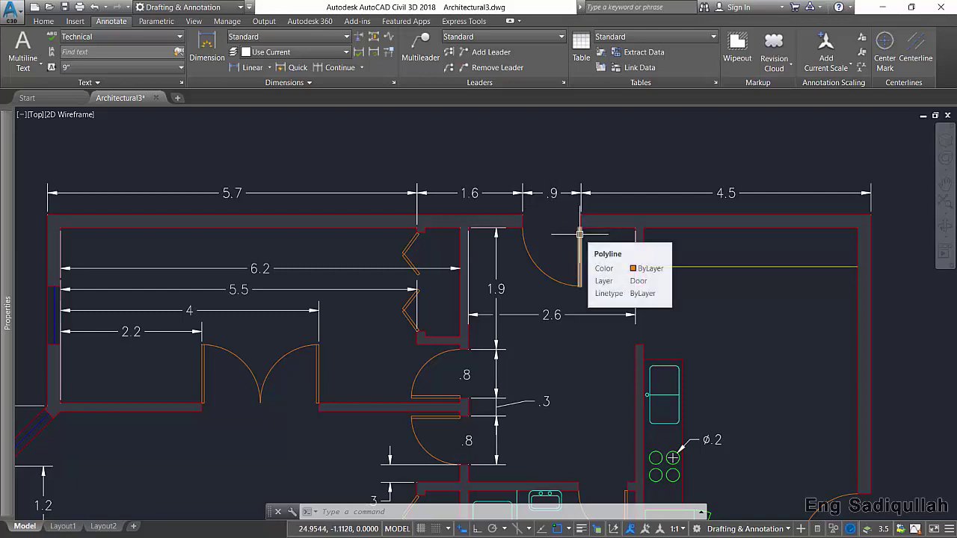
Give the Standard dimension style a cm sub-unit suffix with sub-units factor 100
text(D)
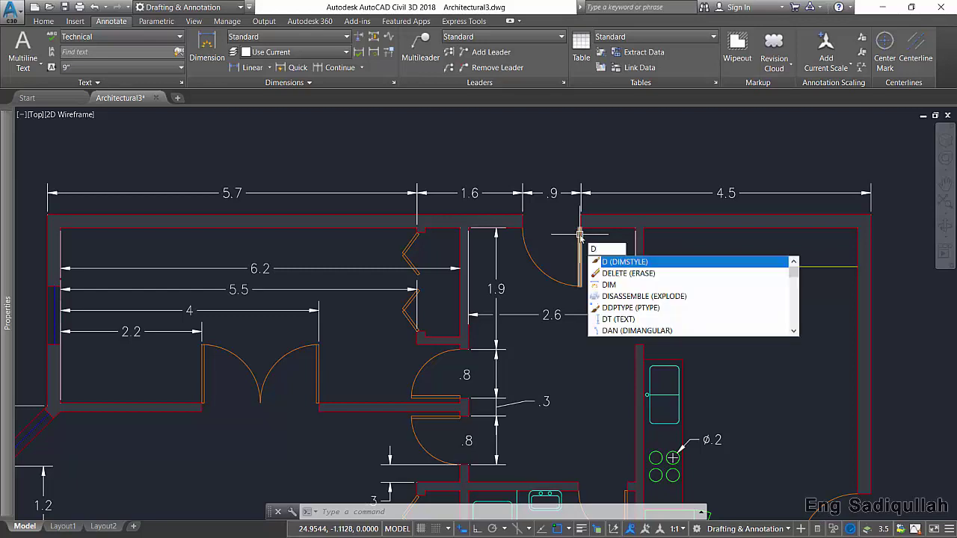
key(Return)
click(612, 251)
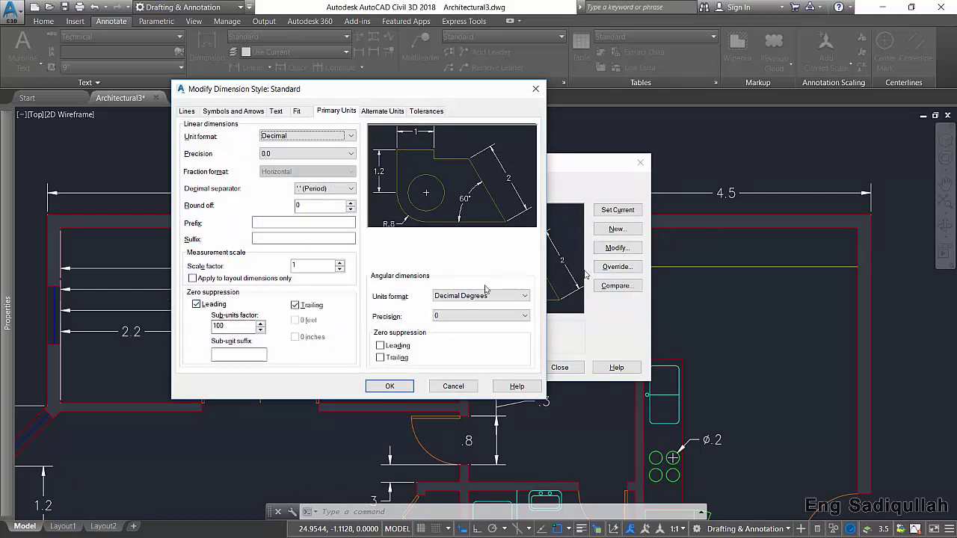
double_click(218, 326)
double_click(236, 328)
click(240, 357)
text(cm)
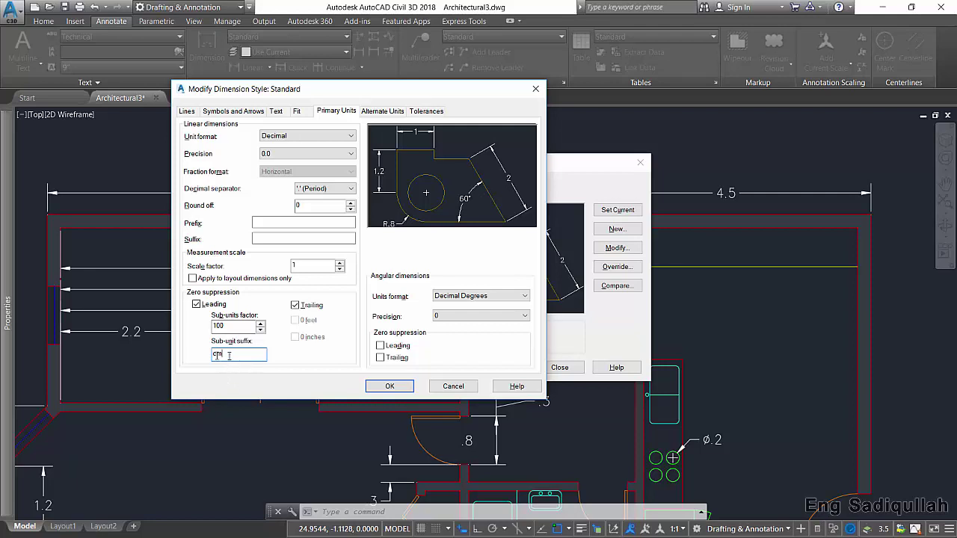
drag(229, 355, 212, 358)
click(390, 386)
click(528, 370)
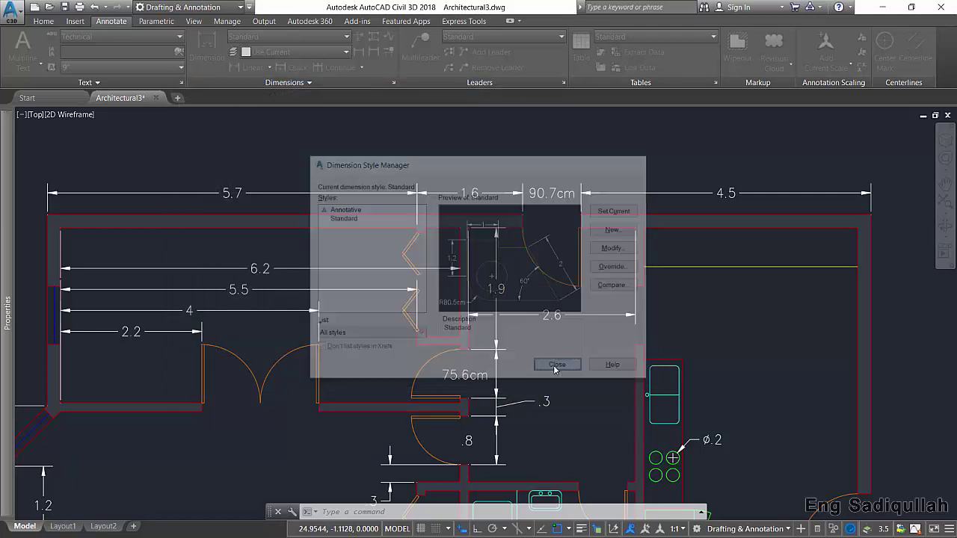
scroll(550, 228, up, 5)
middle_drag(549, 228, 540, 259)
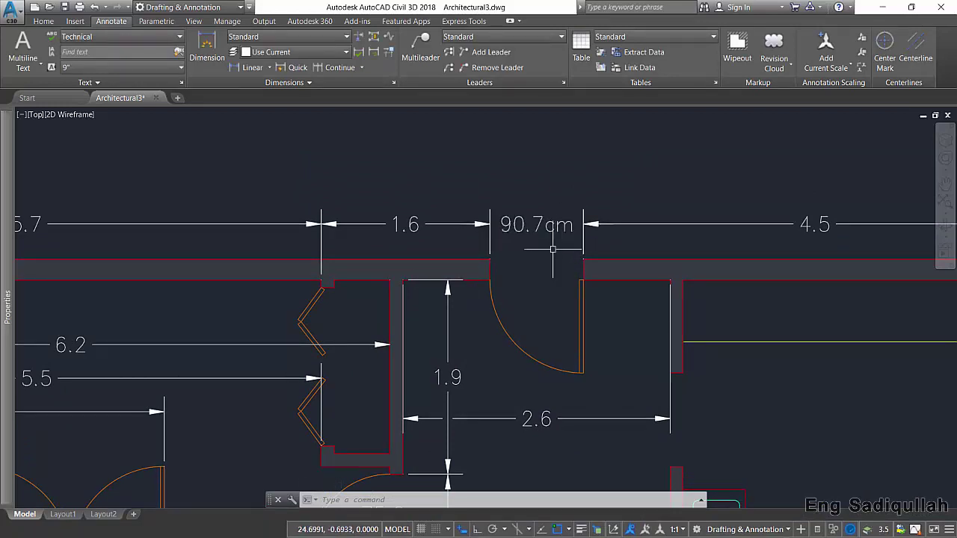
middle_drag(503, 261, 512, 280)
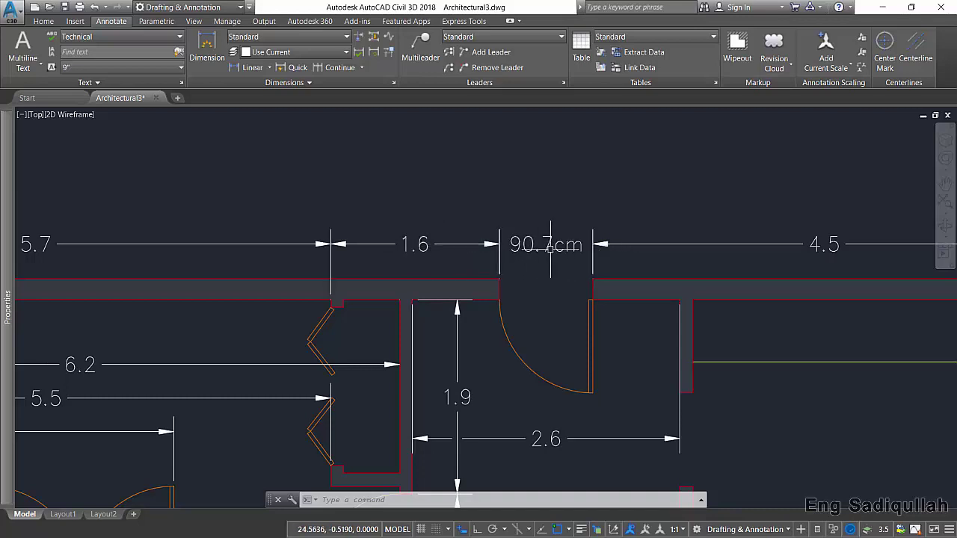
text(d)
key(Return)
click(617, 247)
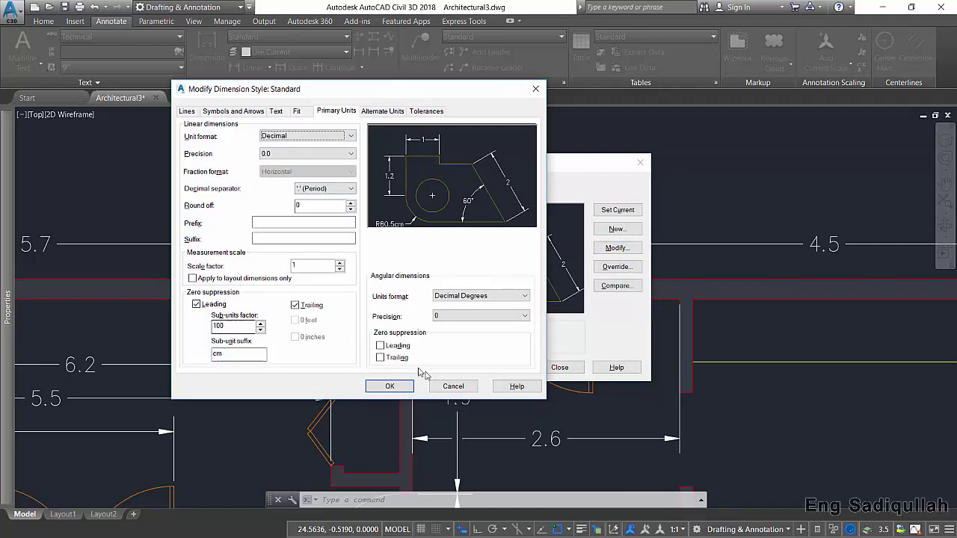
click(390, 386)
click(560, 368)
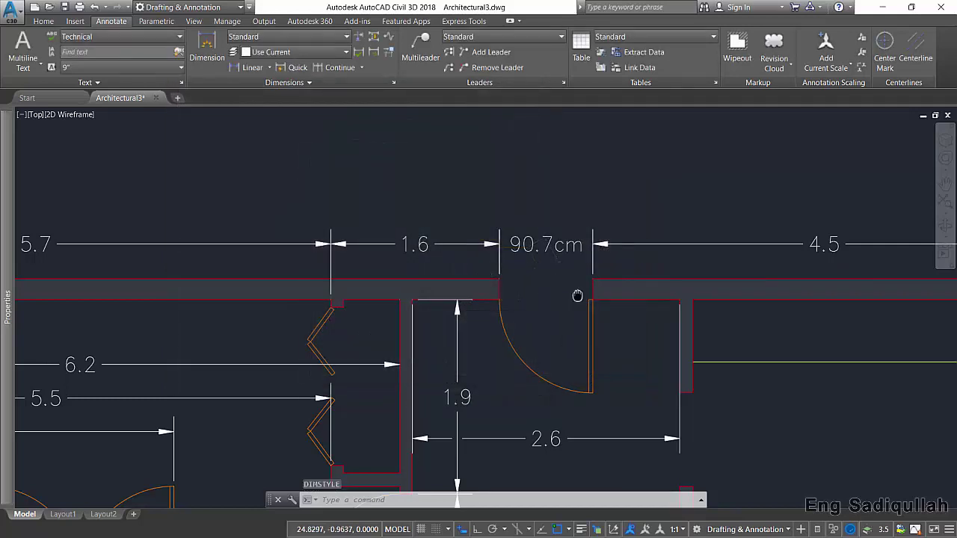
scroll(573, 295, down, 3)
scroll(567, 286, up, 2)
scroll(567, 285, up, 1)
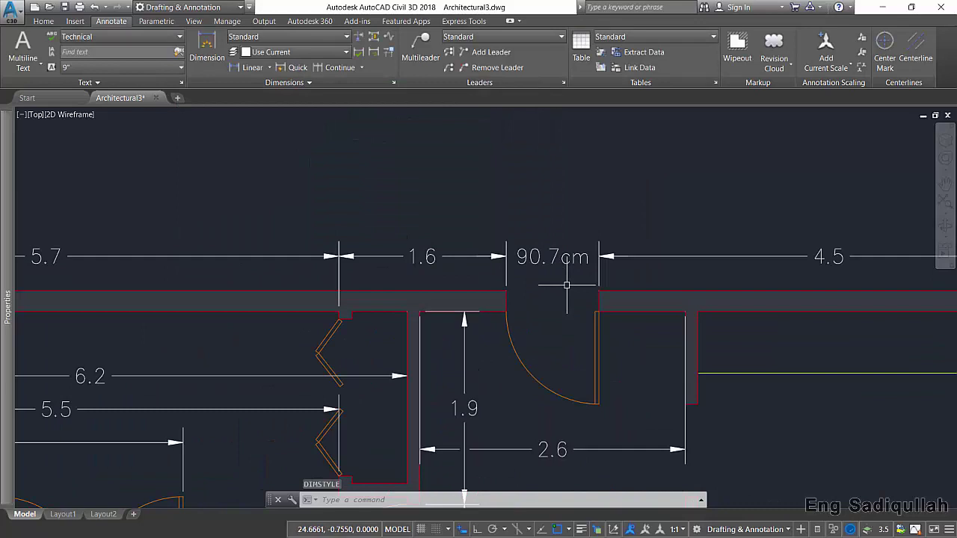
scroll(459, 282, down, 4)
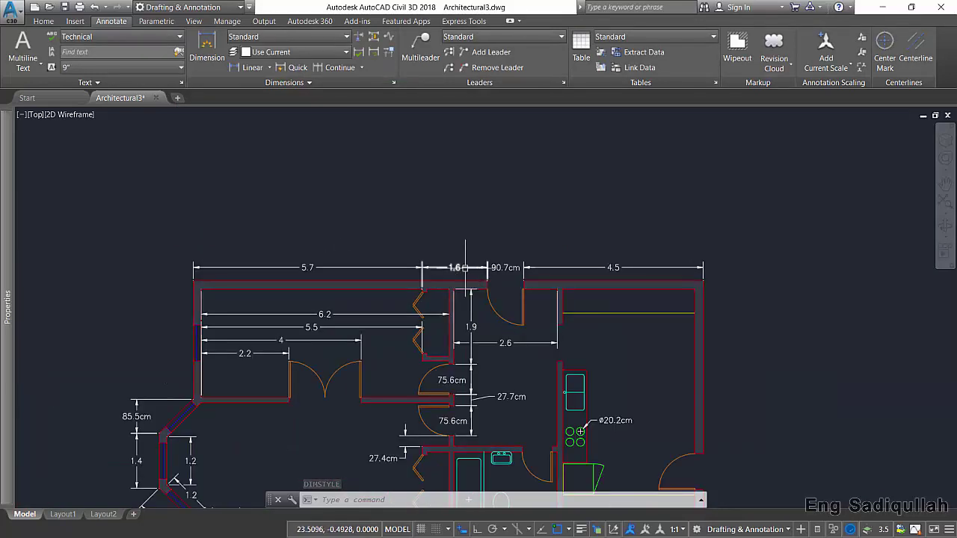
scroll(457, 287, up, 2)
middle_drag(449, 261, 487, 210)
scroll(485, 211, down, 5)
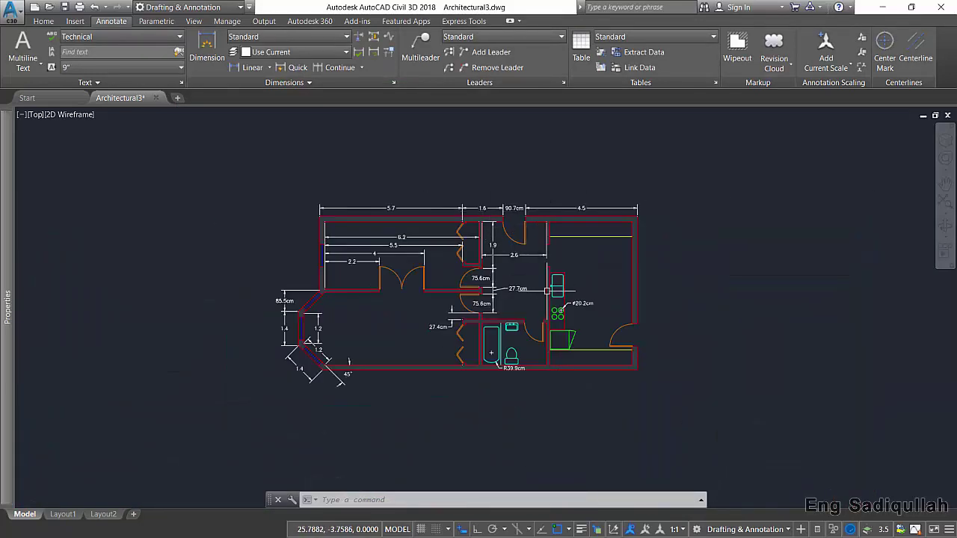
Scale the whole floor plan by 3.28 about base point 0,0
click(681, 402)
click(235, 159)
text(sc)
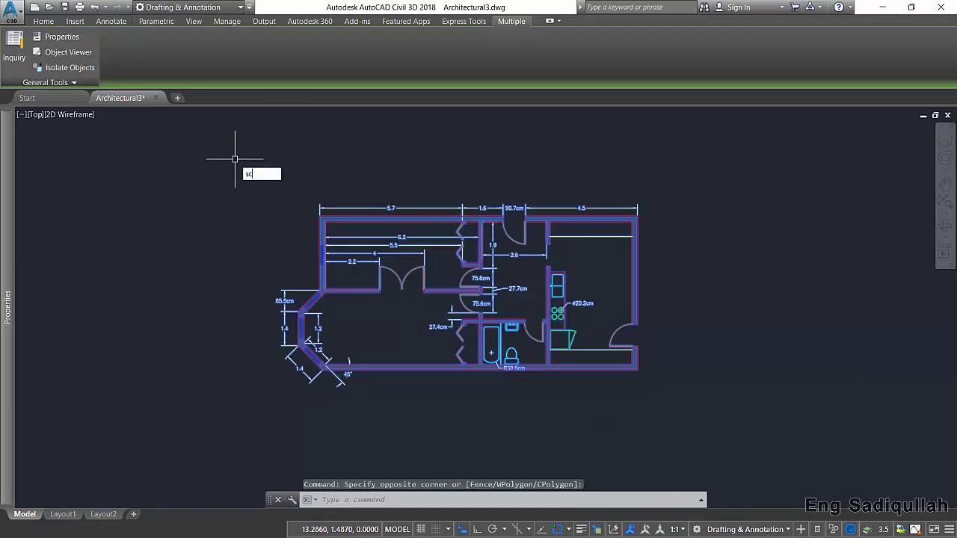
key(Return)
text(0,0)
key(Return)
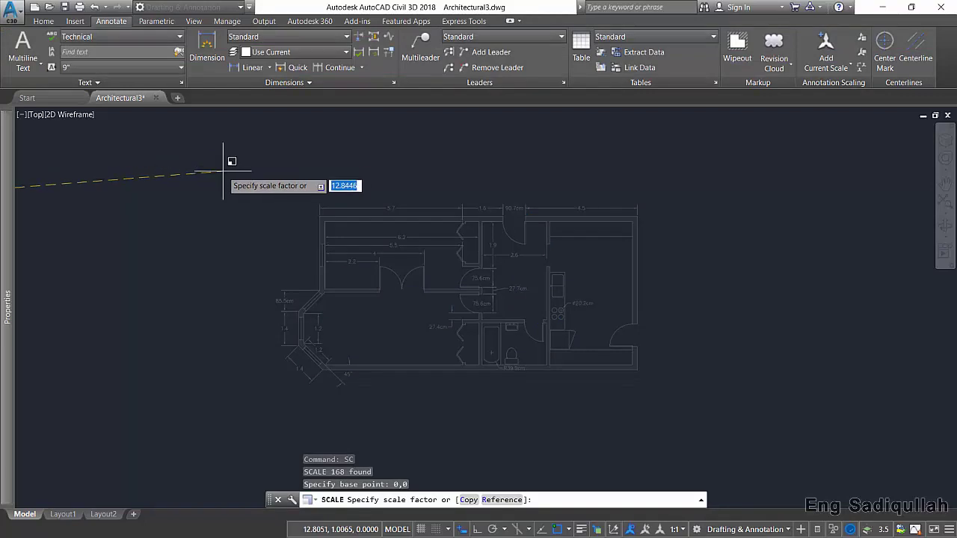
text(3)
key(Return)
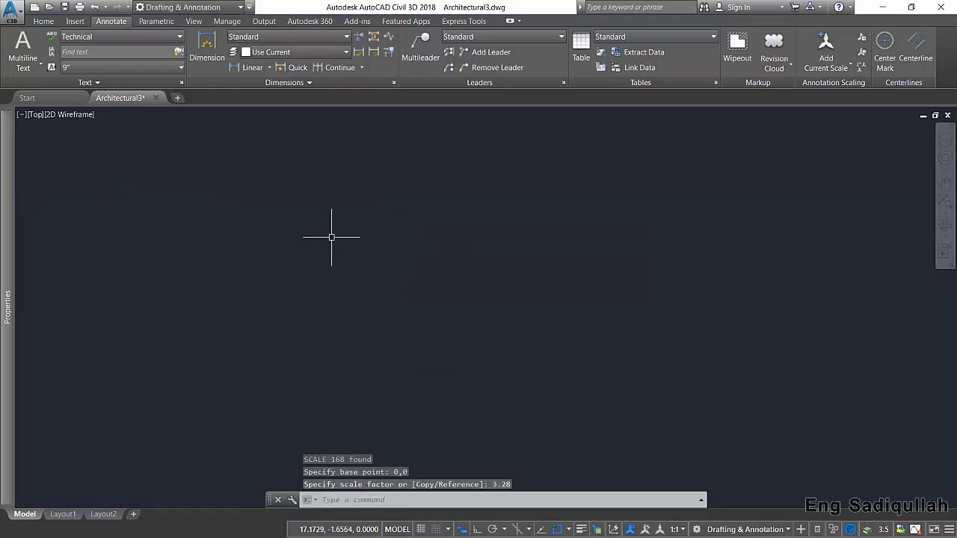
Zoom to the rescaled plan's extents and open the Dimension Style Manager
middle_click(331, 234)
middle_click(331, 235)
scroll(485, 255, down, 3)
scroll(530, 203, up, 5)
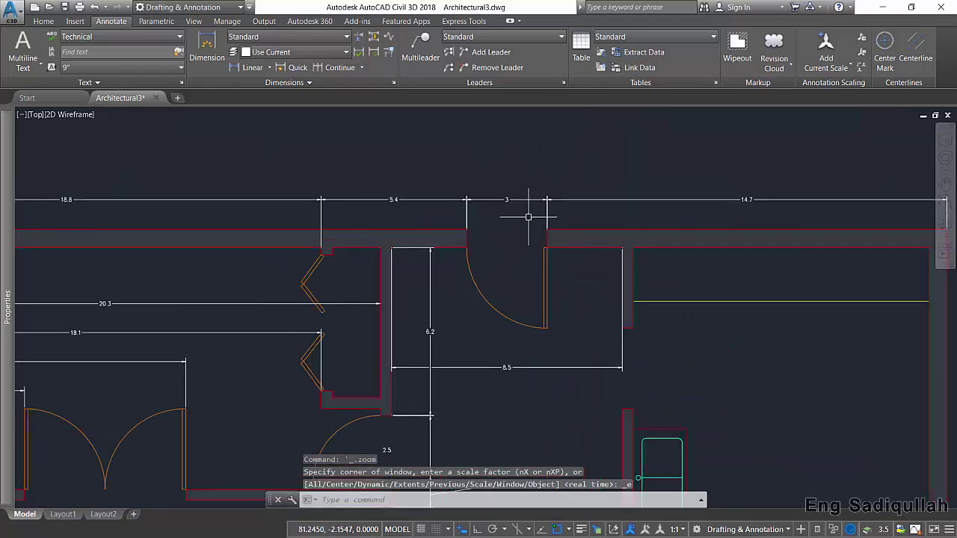
scroll(523, 214, up, 2)
scroll(504, 202, up, 3)
middle_drag(503, 193, 524, 215)
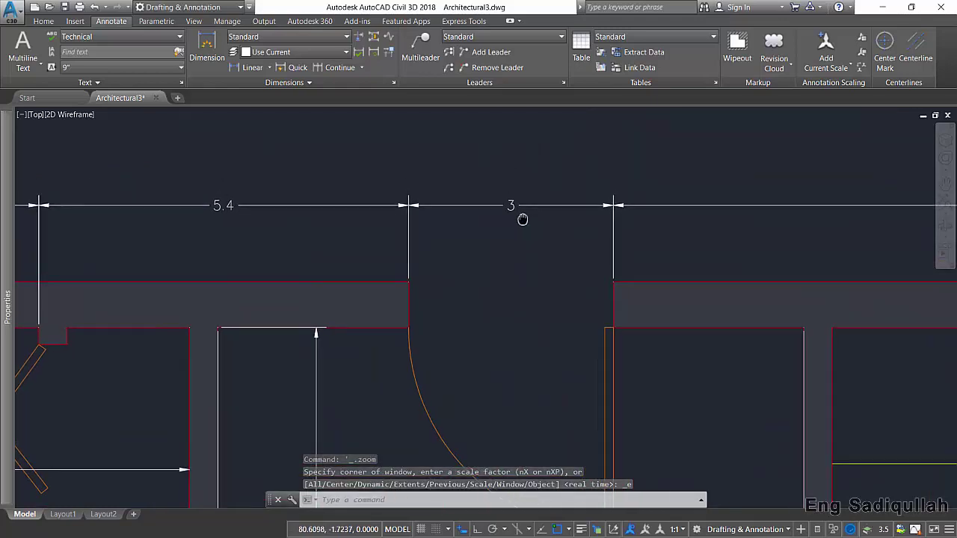
scroll(523, 222, down, 2)
scroll(519, 214, down, 2)
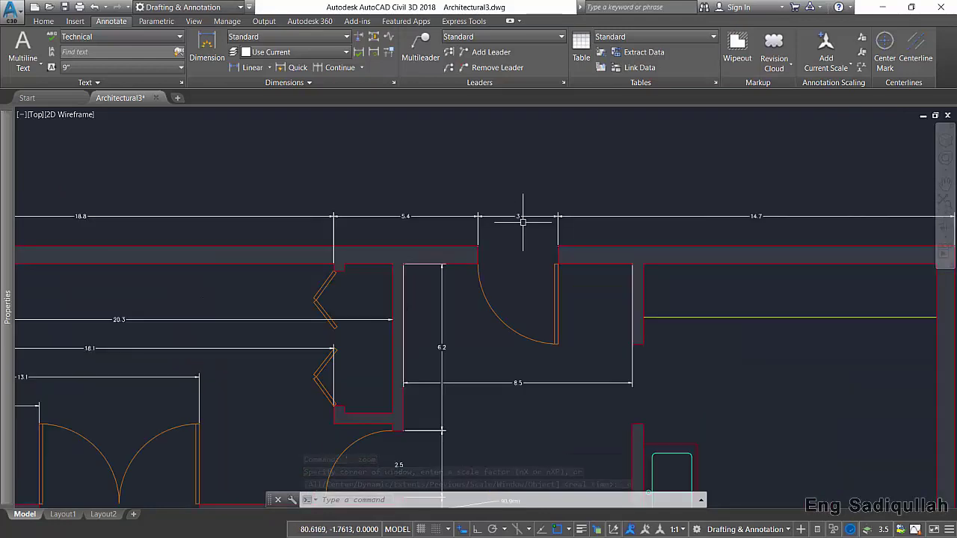
mouse_move(511, 238)
middle_down()
mouse_move(533, 215)
mouse_move(525, 252)
middle_up()
scroll(533, 216, down, 3)
scroll(534, 220, up, 3)
scroll(535, 225, up, 2)
text(d)
key(Return)
Change the Standard style's sub-units factor to 12 with an in suffix, so short dimensions read 10.9in
click(618, 249)
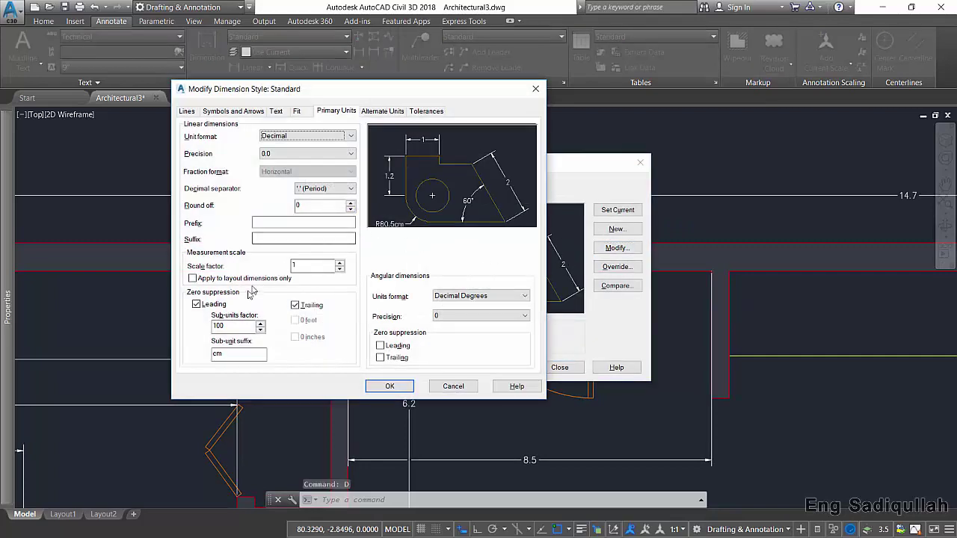
drag(224, 326, 174, 332)
text(12)
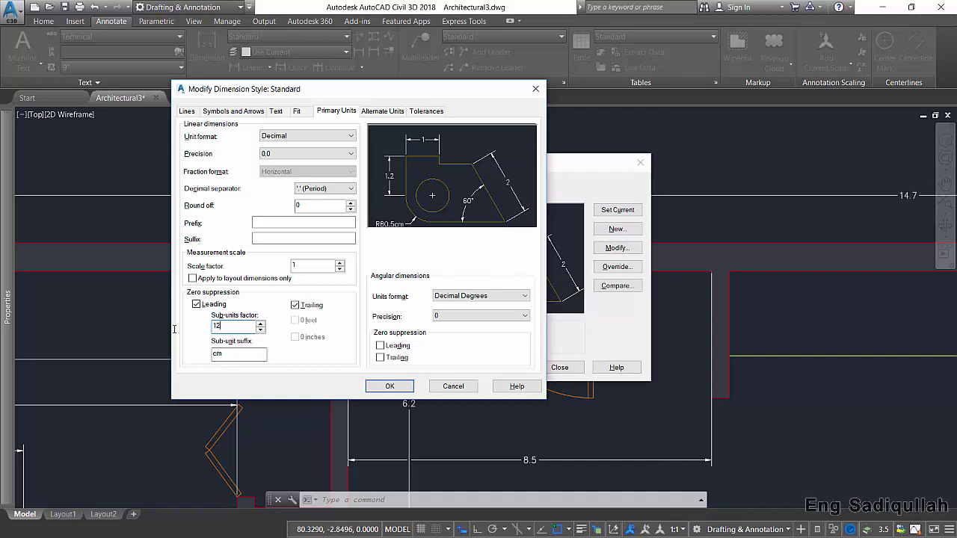
key(Tab)
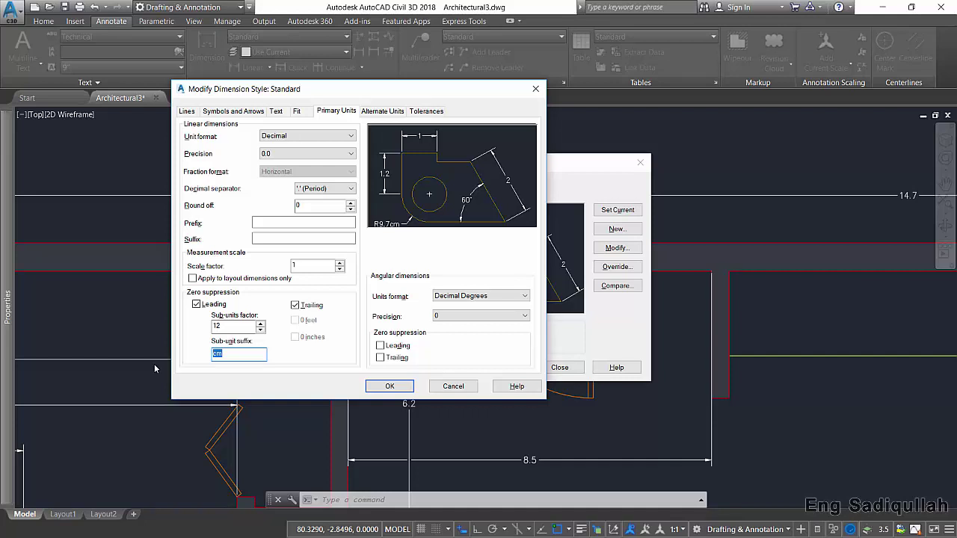
text(in)
click(390, 386)
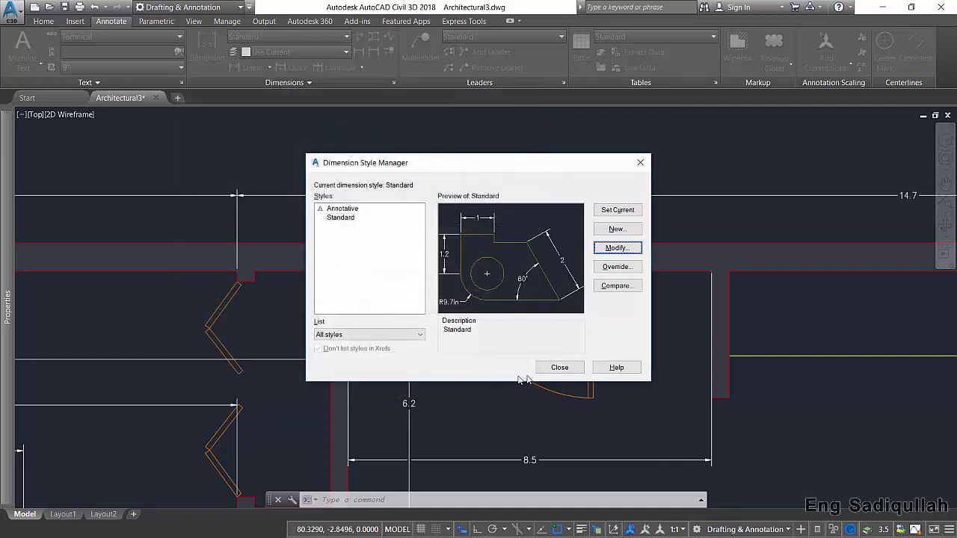
click(564, 368)
scroll(519, 267, down, 2)
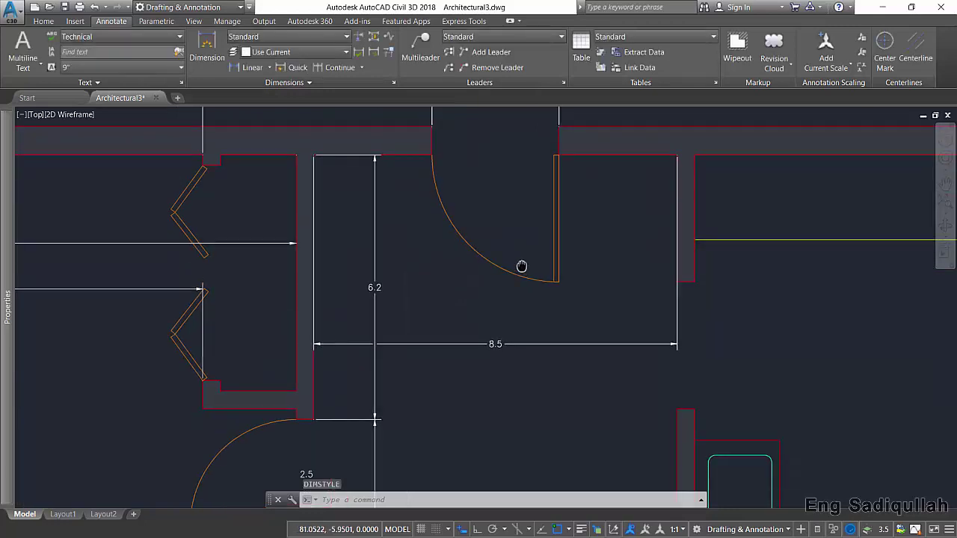
scroll(556, 277, down, 1)
mouse_move(491, 378)
middle_down()
mouse_move(509, 363)
mouse_move(609, 339)
middle_up()
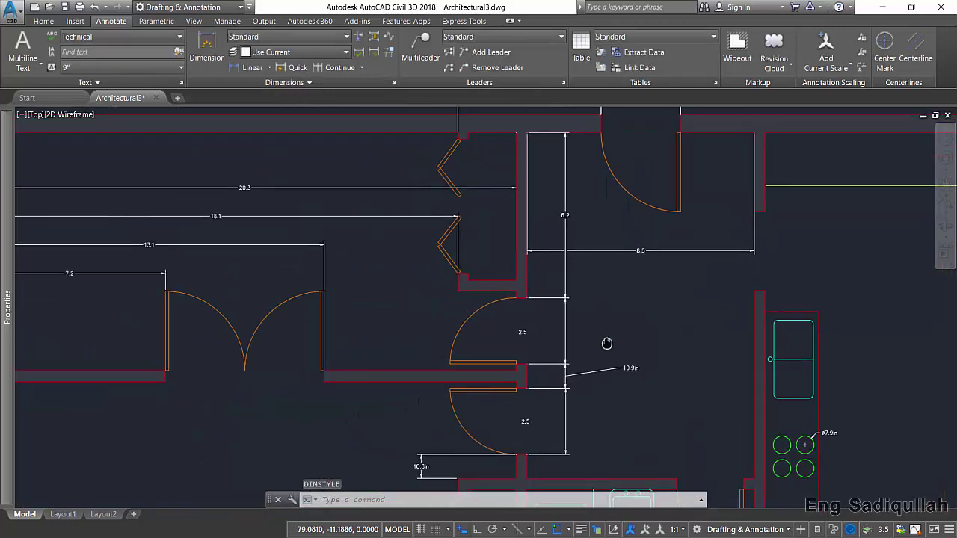
middle_drag(279, 384, 449, 384)
scroll(385, 367, up, 1)
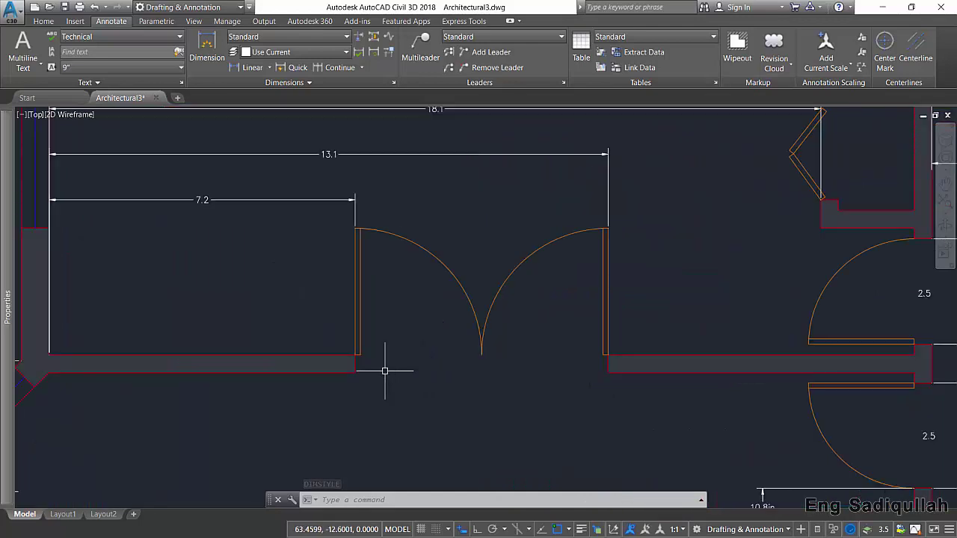
scroll(381, 367, up, 2)
middle_drag(381, 368, 447, 352)
scroll(447, 352, up, 2)
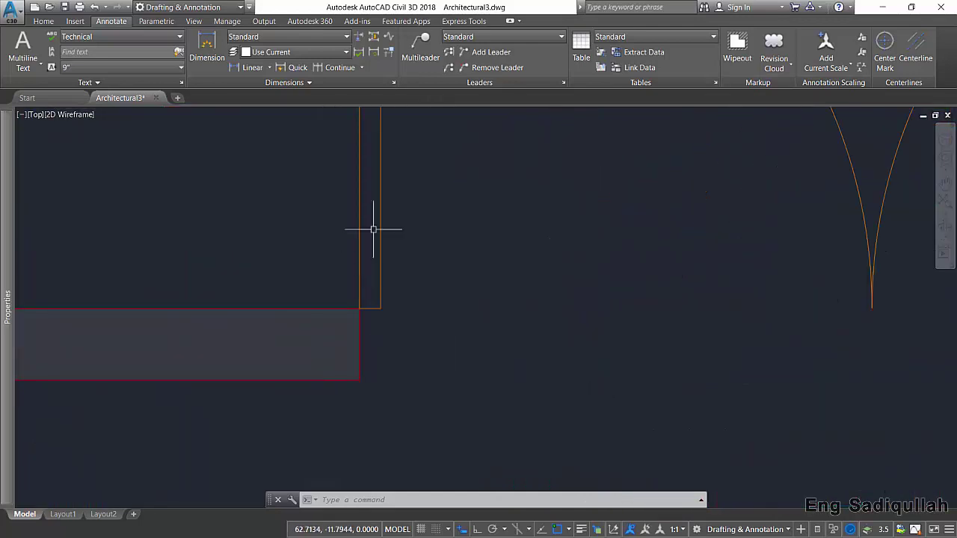
Dimension the wall end below the left double door with a vertical 5in dimension
click(217, 47)
click(361, 309)
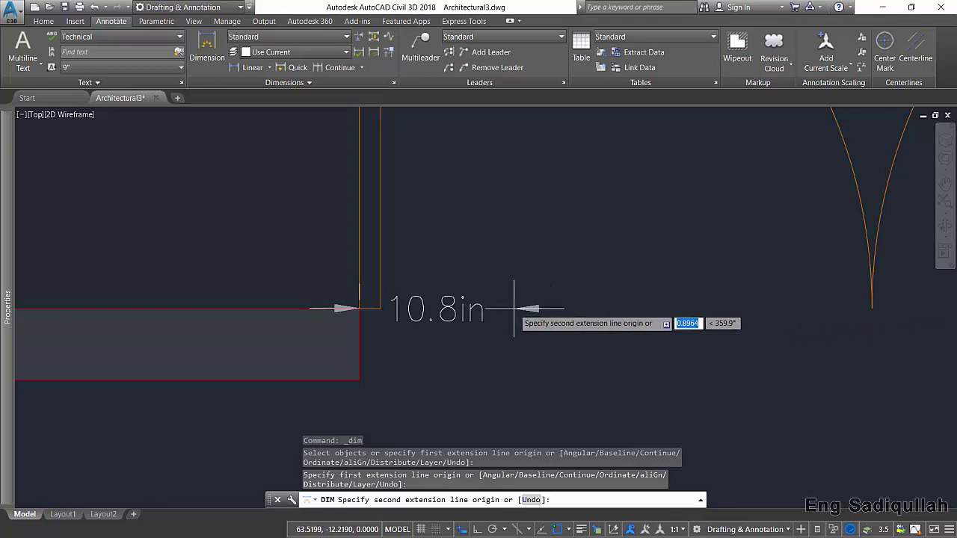
click(516, 307)
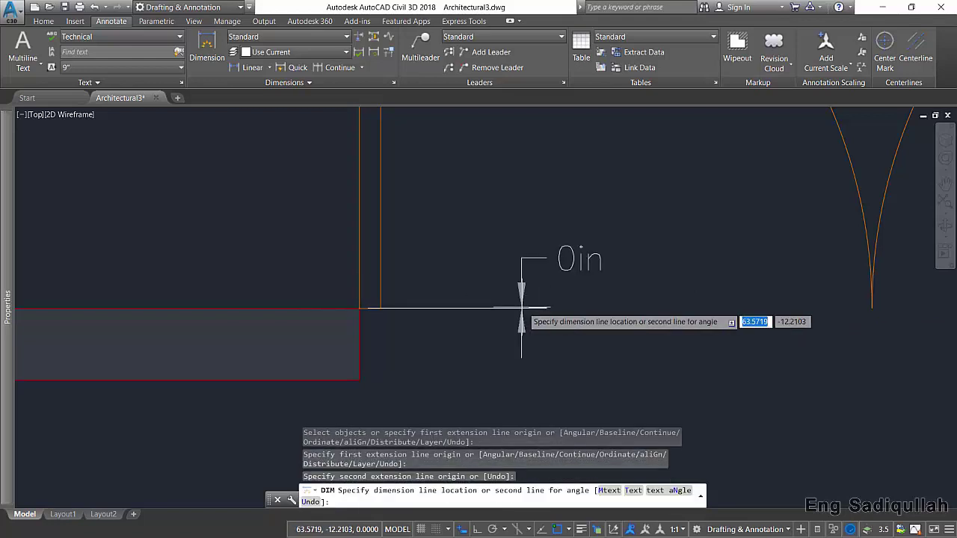
key(Escape)
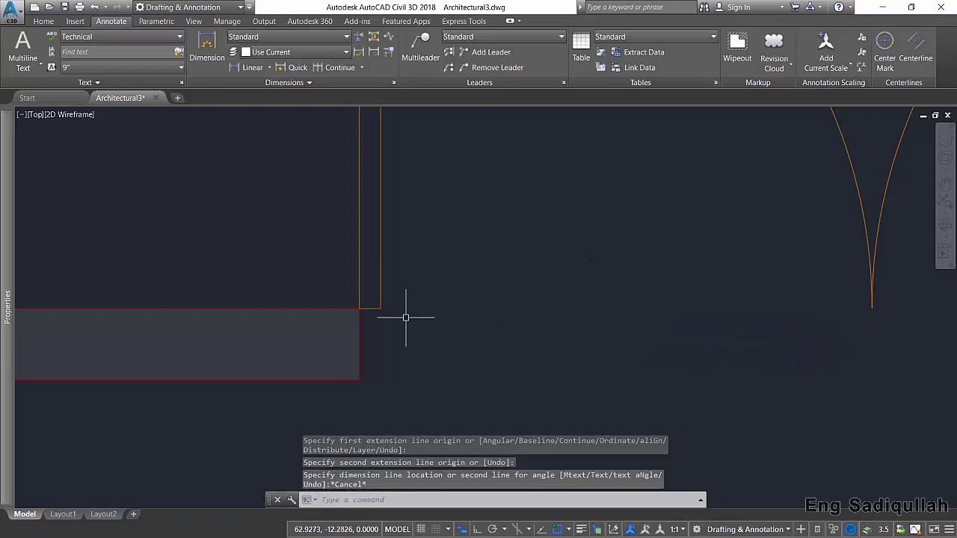
key(Return)
click(360, 308)
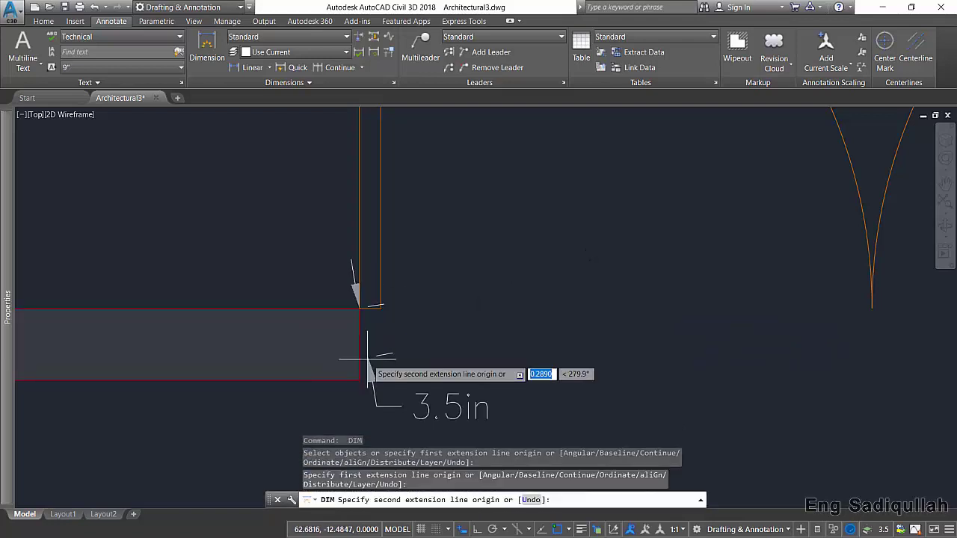
click(360, 380)
click(436, 359)
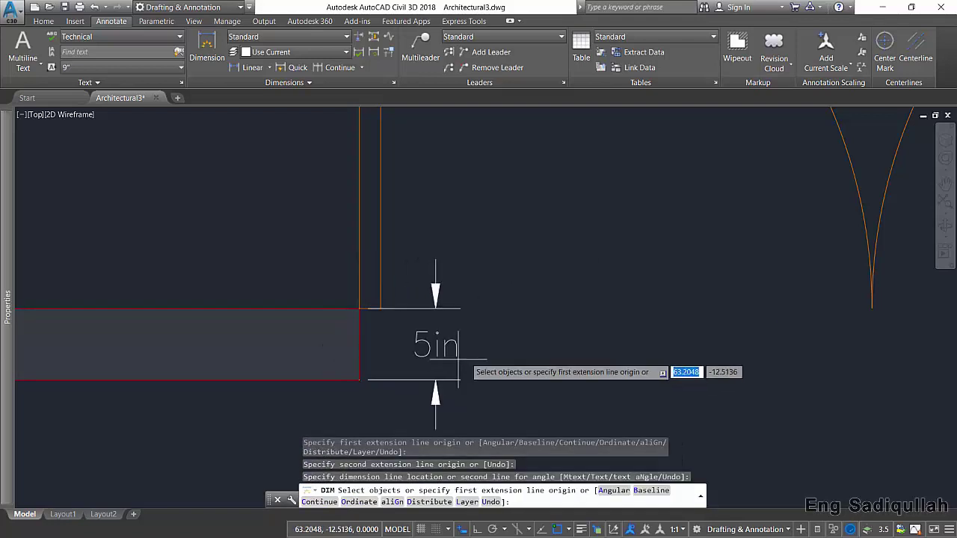
key(Escape)
Reopen the Dimension Style Manager with the D command
scroll(566, 321, down, 3)
scroll(573, 324, down, 4)
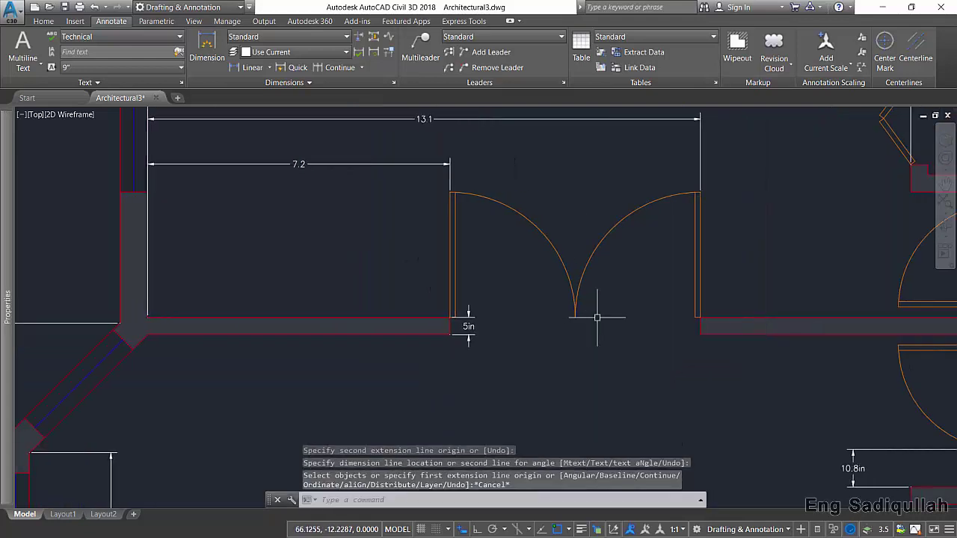
scroll(648, 286, down, 4)
scroll(572, 258, up, 2)
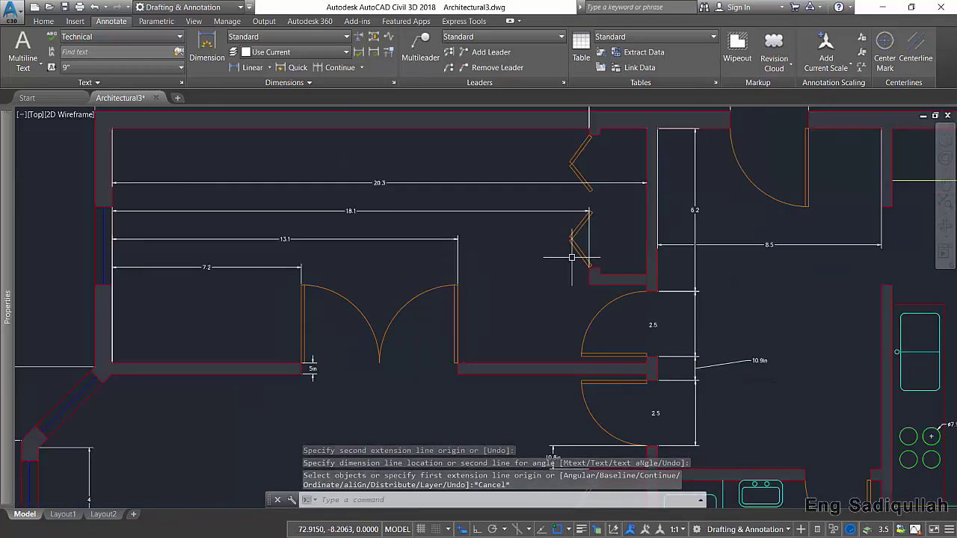
scroll(438, 299, up, 2)
text(D)
key(Return)
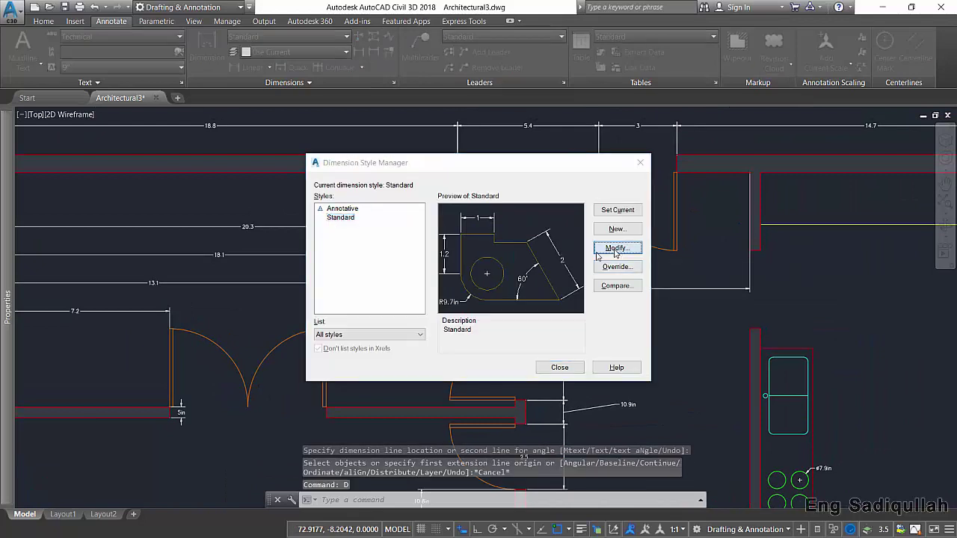
Set angular dimensions to Decimal Degrees, precision 0, suppressing leading and trailing zeros
click(615, 250)
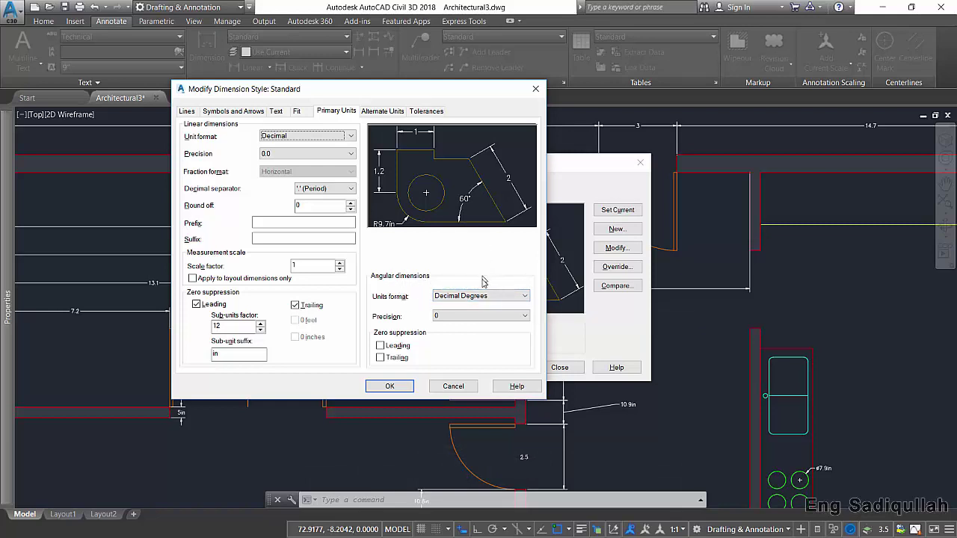
click(482, 300)
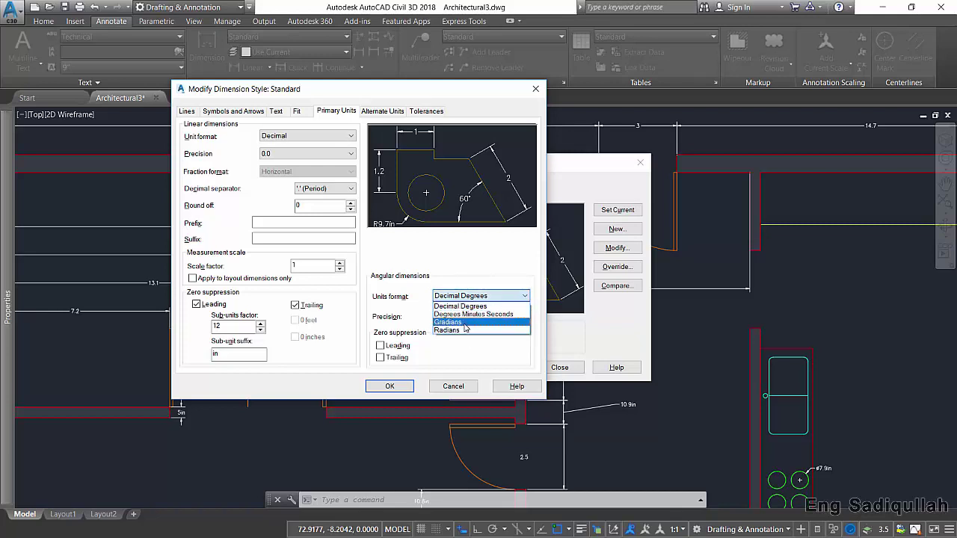
click(464, 306)
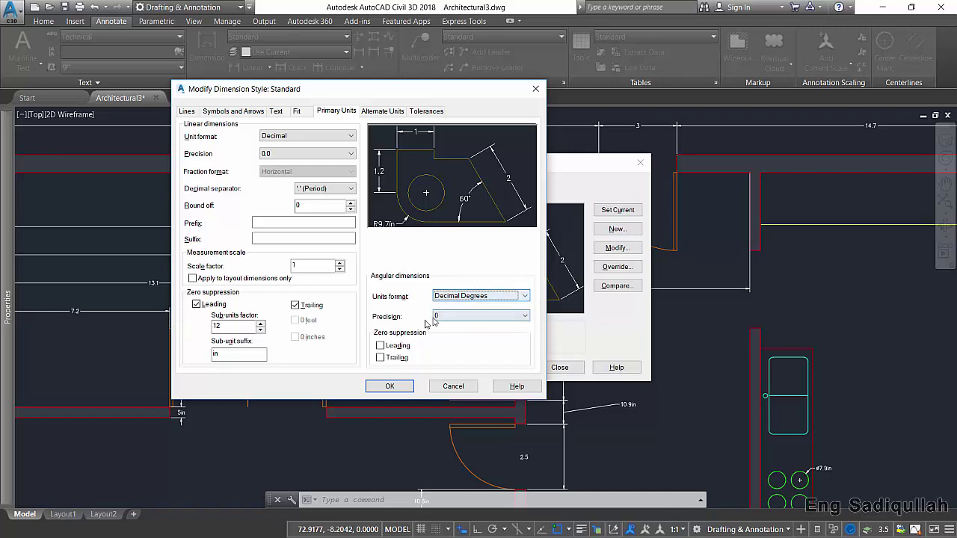
click(462, 318)
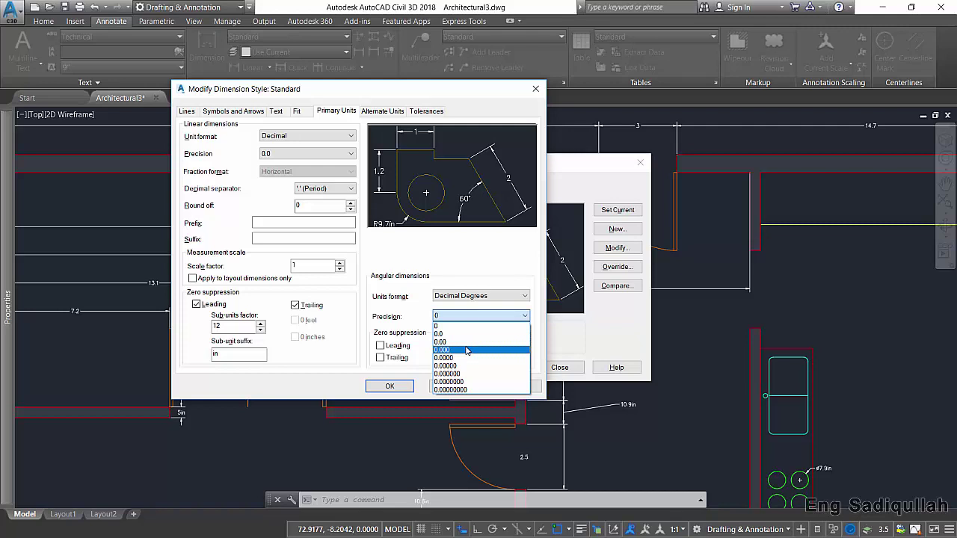
click(458, 326)
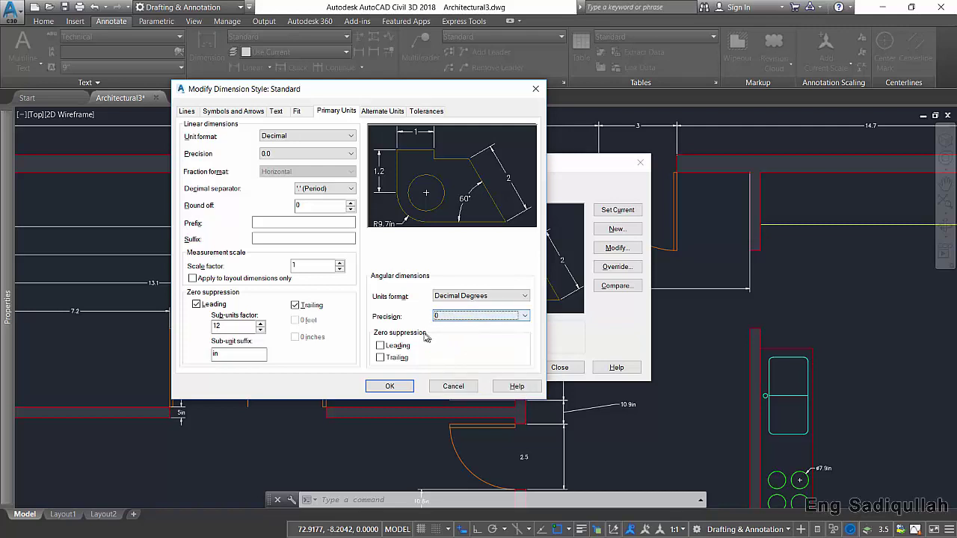
click(390, 349)
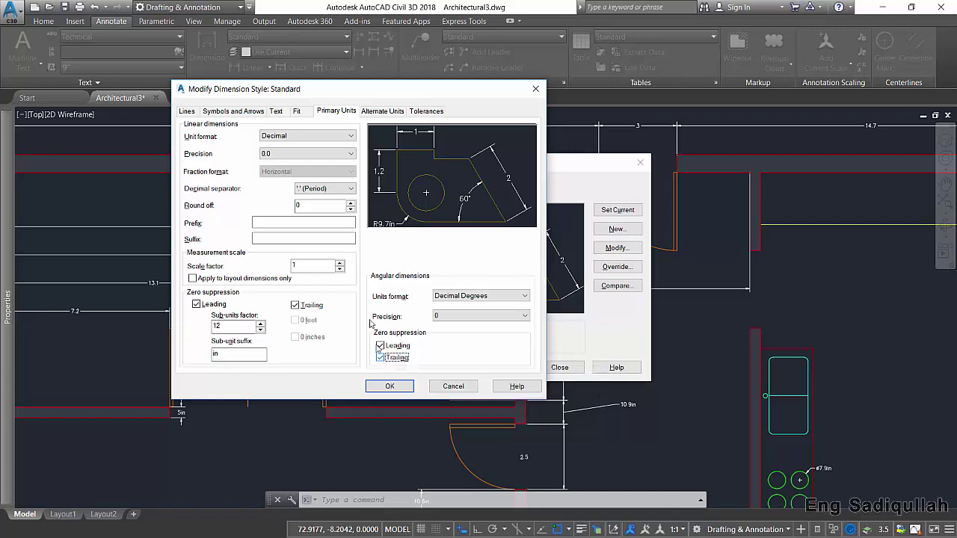
Turn on alternate units in Decimal format with 0.00 precision
click(386, 116)
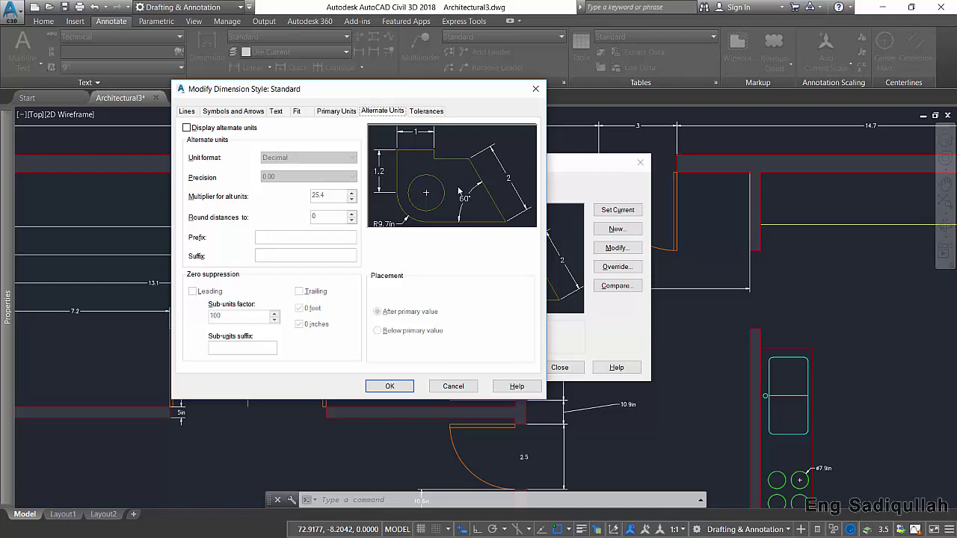
click(225, 128)
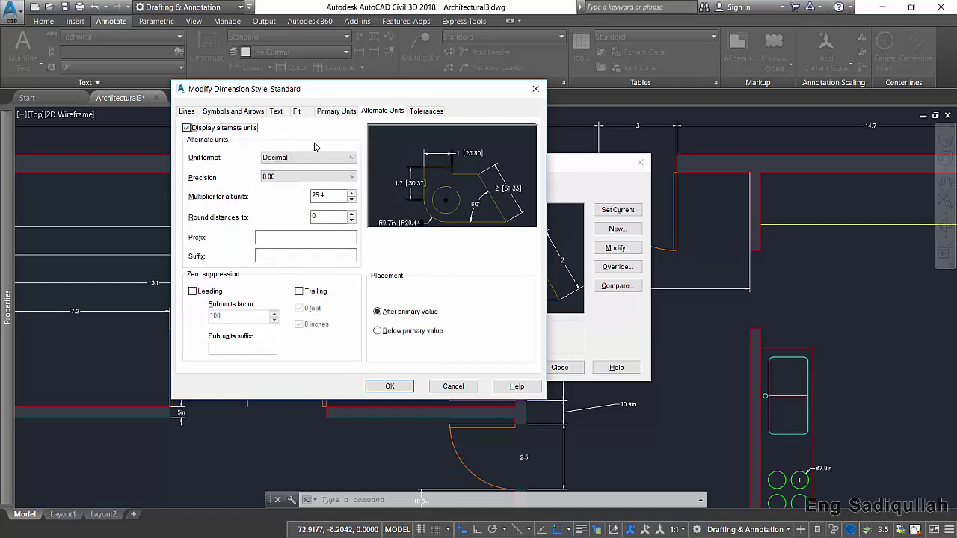
click(296, 159)
click(296, 160)
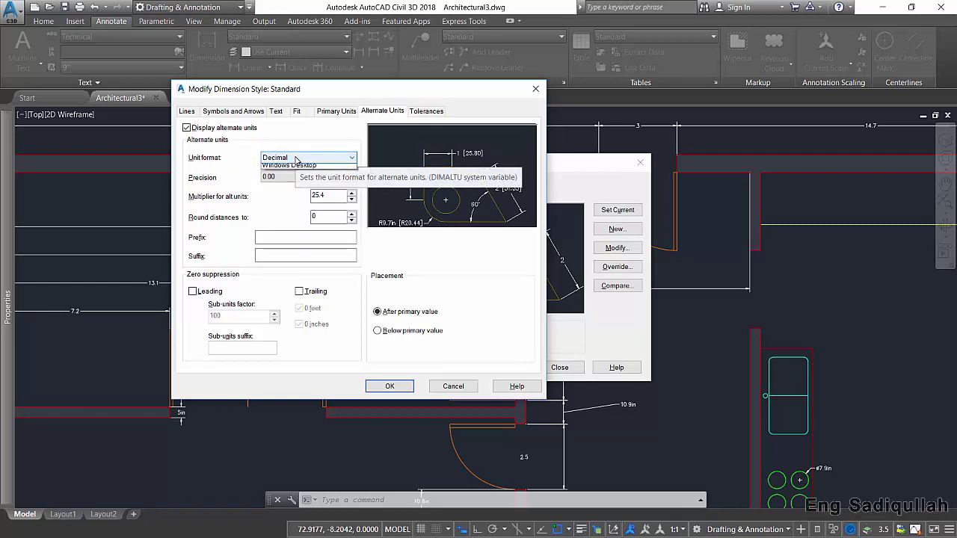
click(299, 159)
click(300, 175)
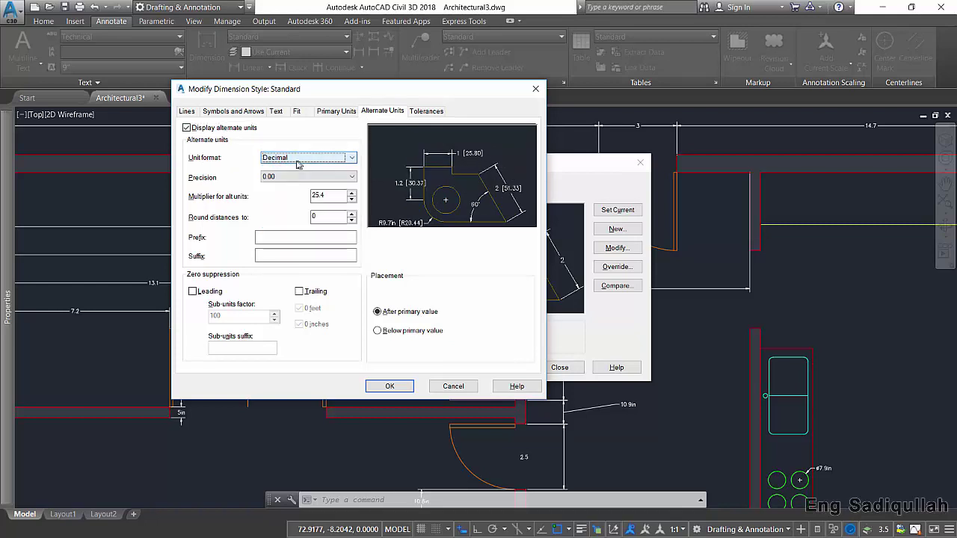
click(281, 178)
click(281, 187)
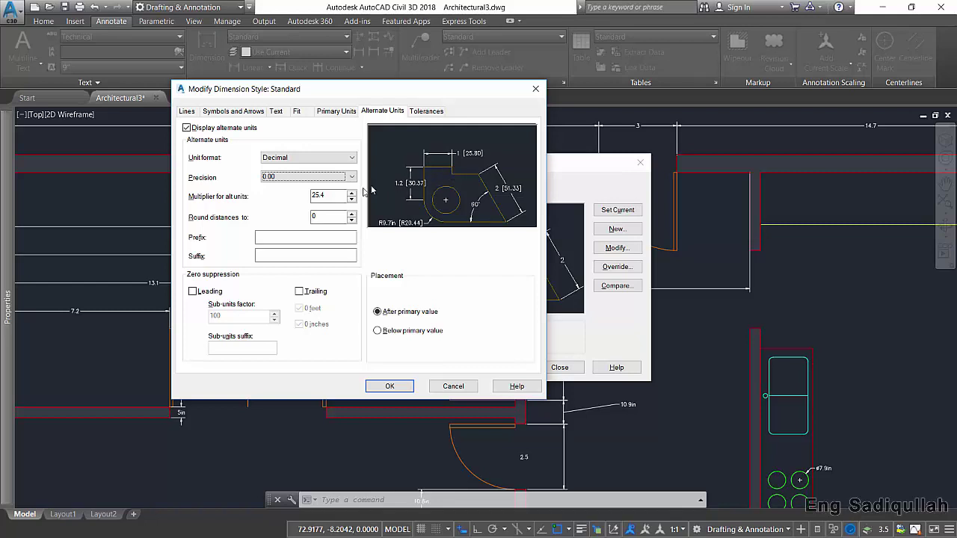
Give alternate units a multiplier of 12, prefix 'Alt' and suffix 'in', and accept
key(Tab)
text(12)
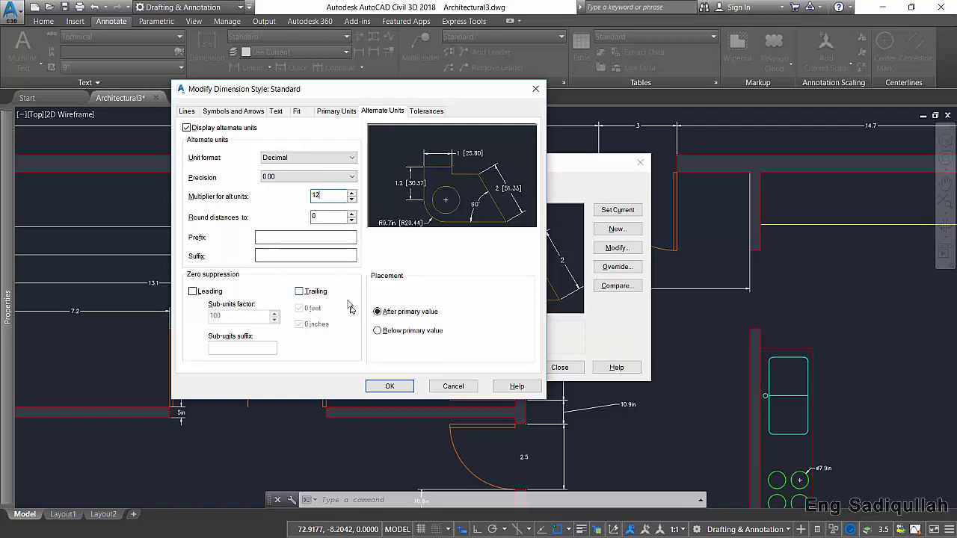
click(282, 238)
click(285, 255)
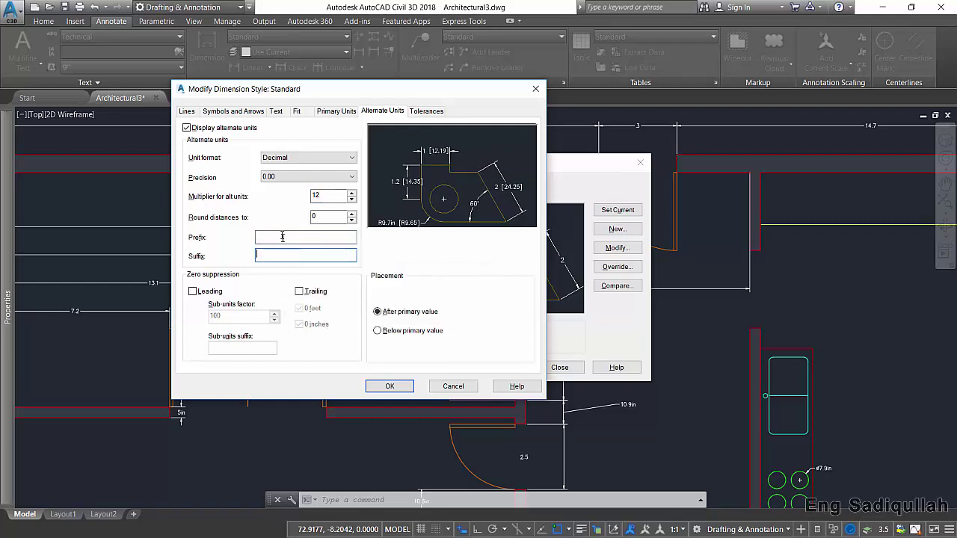
click(281, 235)
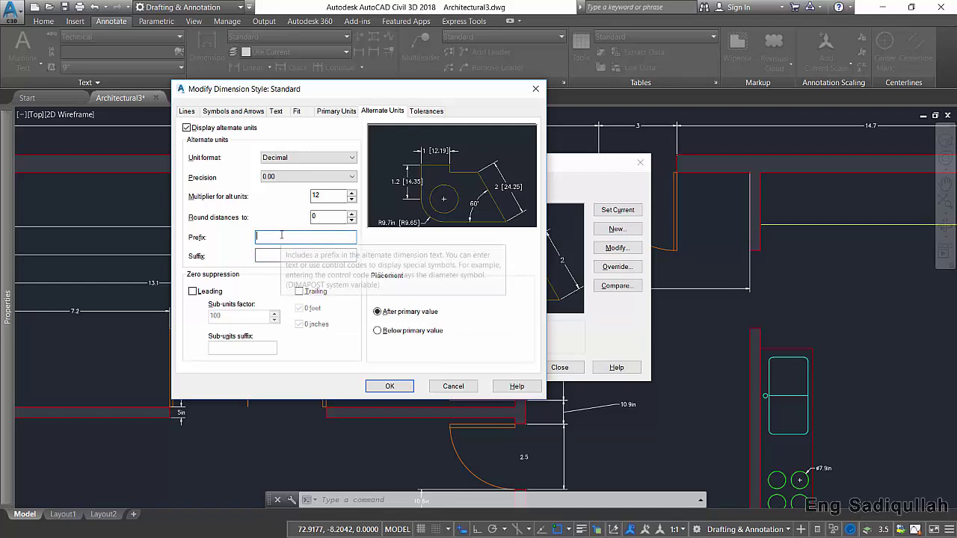
text(Alt)
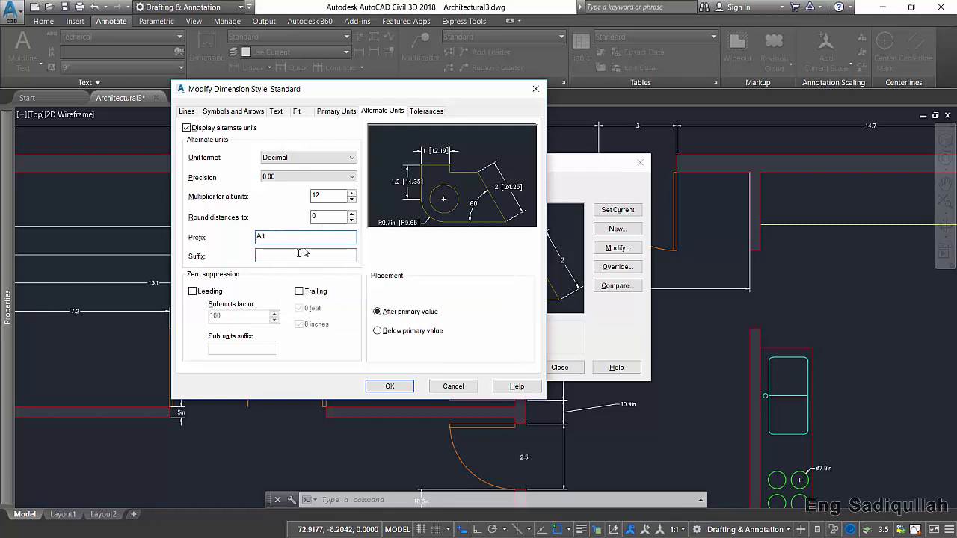
click(303, 255)
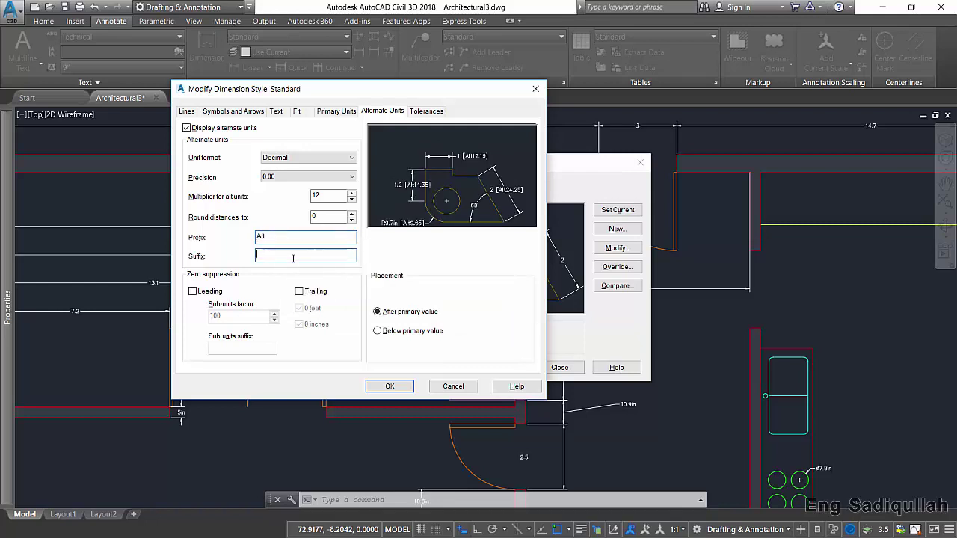
text(()
click(387, 385)
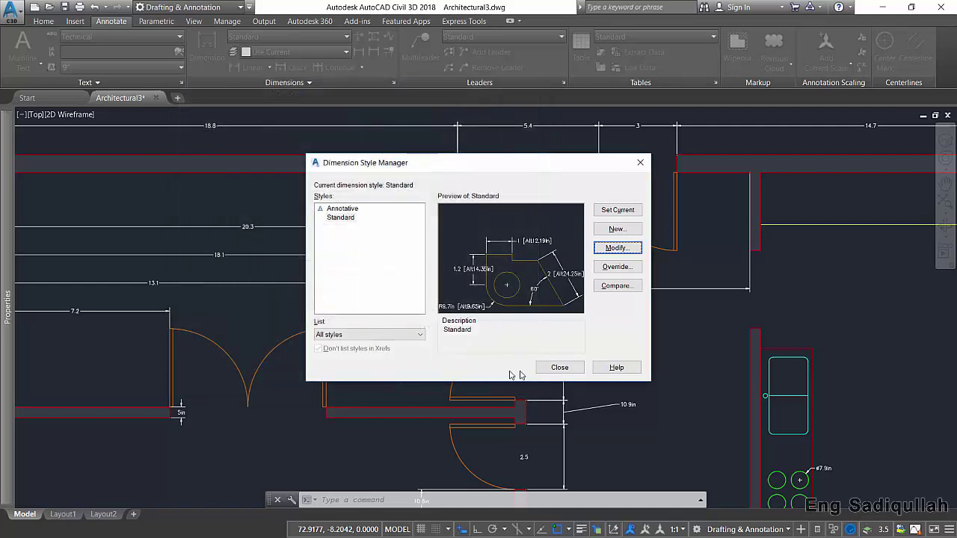
Close the Dimension Style Manager and inspect alternate values like 14.7 [Alt176.97in] on the plan
click(560, 367)
scroll(604, 220, up, 3)
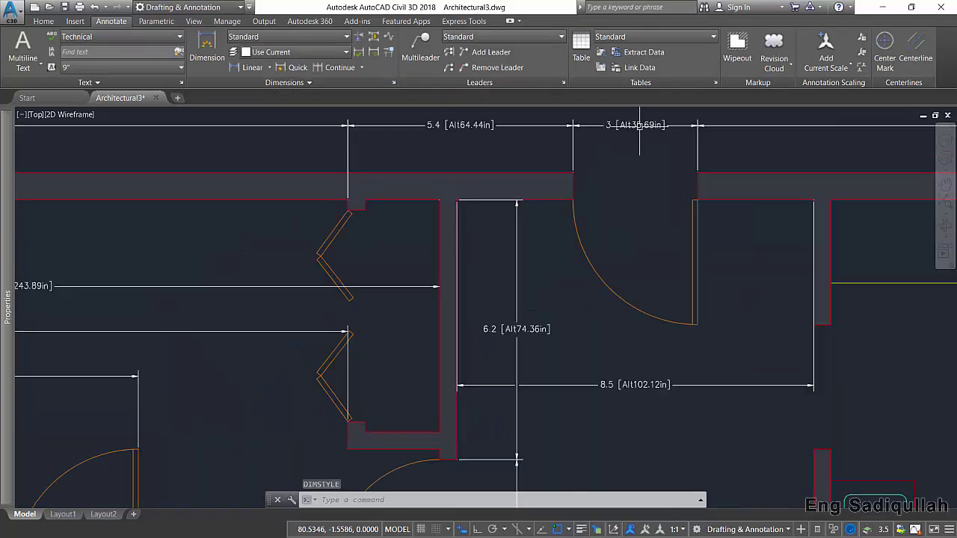
scroll(604, 228, up, 3)
middle_drag(603, 228, 587, 272)
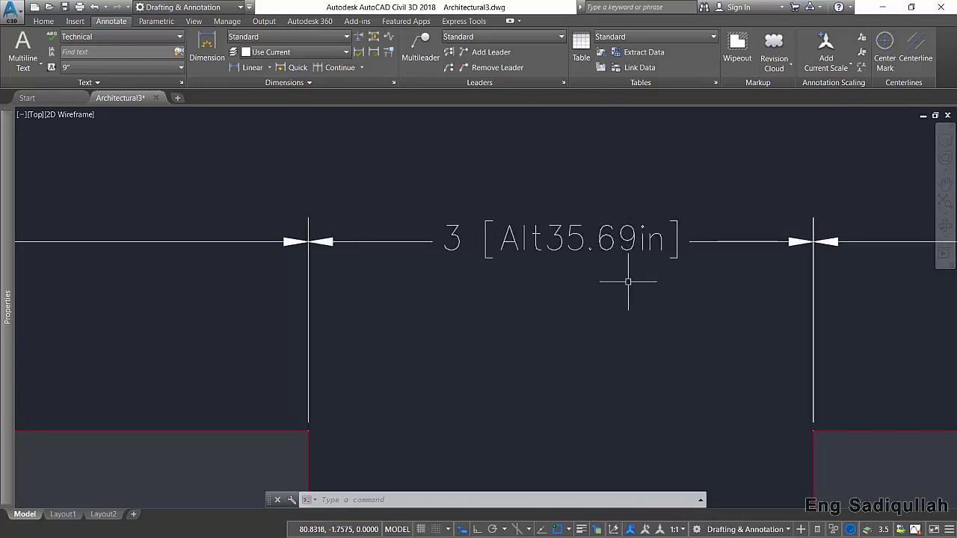
scroll(626, 277, down, 3)
middle_drag(752, 277, 251, 301)
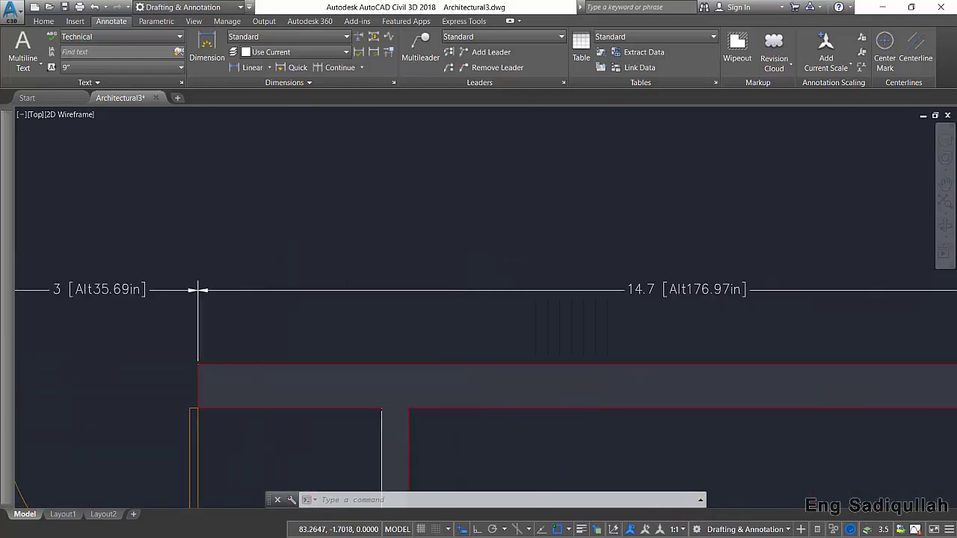
scroll(719, 297, up, 4)
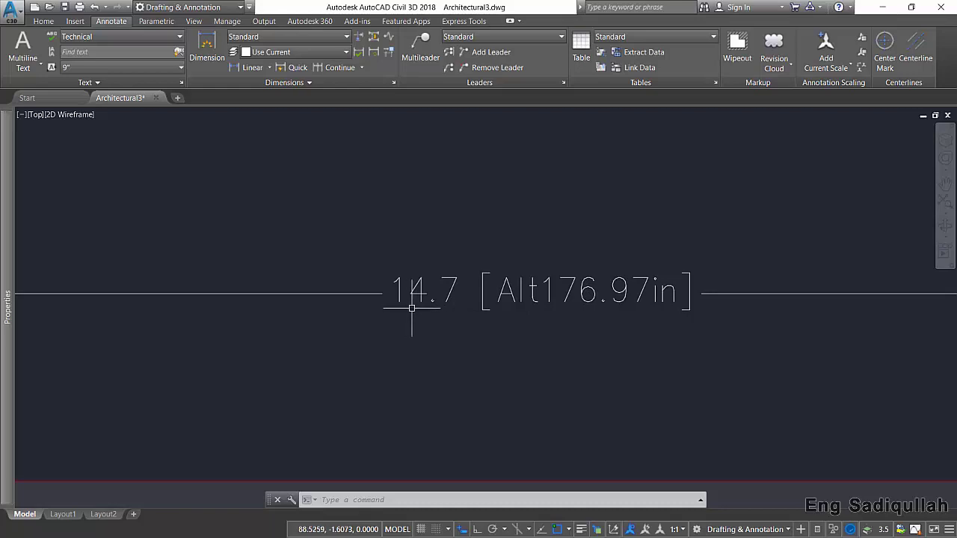
scroll(440, 303, down, 4)
scroll(434, 299, down, 1)
scroll(454, 300, up, 1)
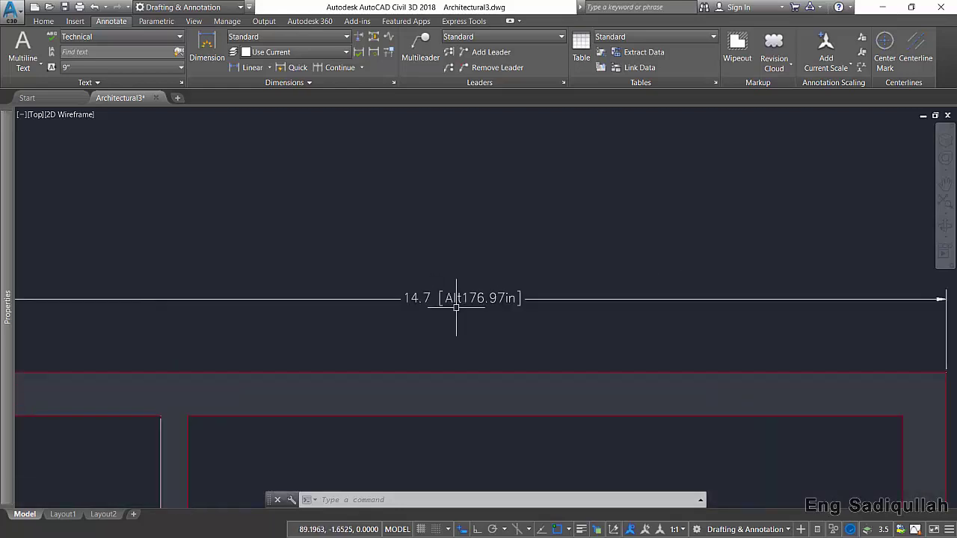
scroll(478, 305, up, 1)
scroll(501, 306, up, 1)
scroll(479, 308, up, 1)
Reopen the Dimension Style Manager with the D command
scroll(509, 306, down, 1)
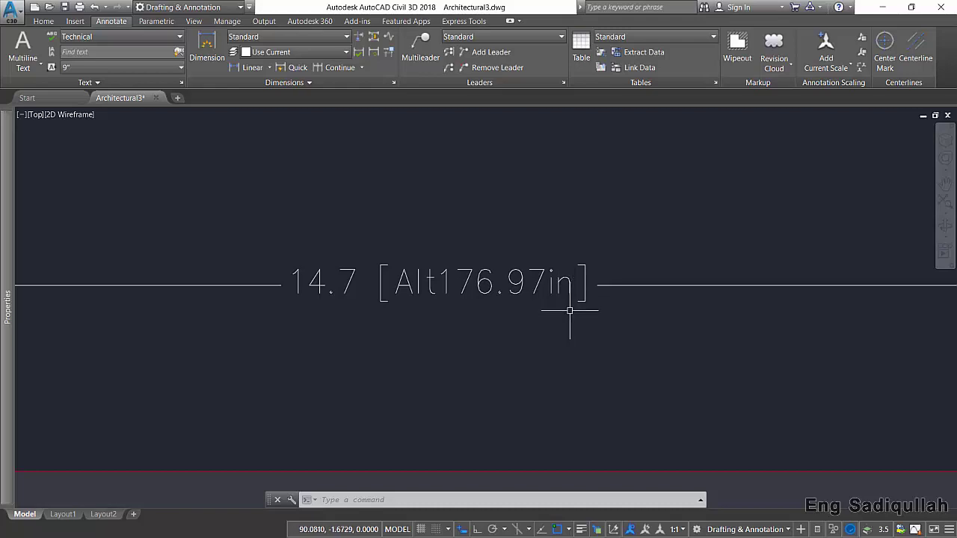
scroll(570, 310, down, 3)
scroll(573, 314, down, 1)
mouse_move(570, 312)
middle_down()
mouse_move(595, 288)
mouse_move(650, 271)
middle_up()
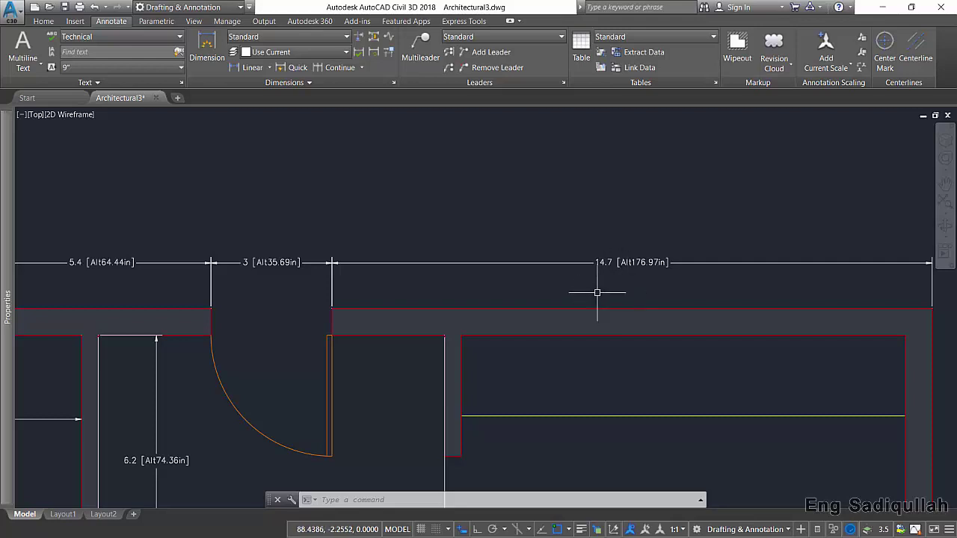
text(d)
key(Return)
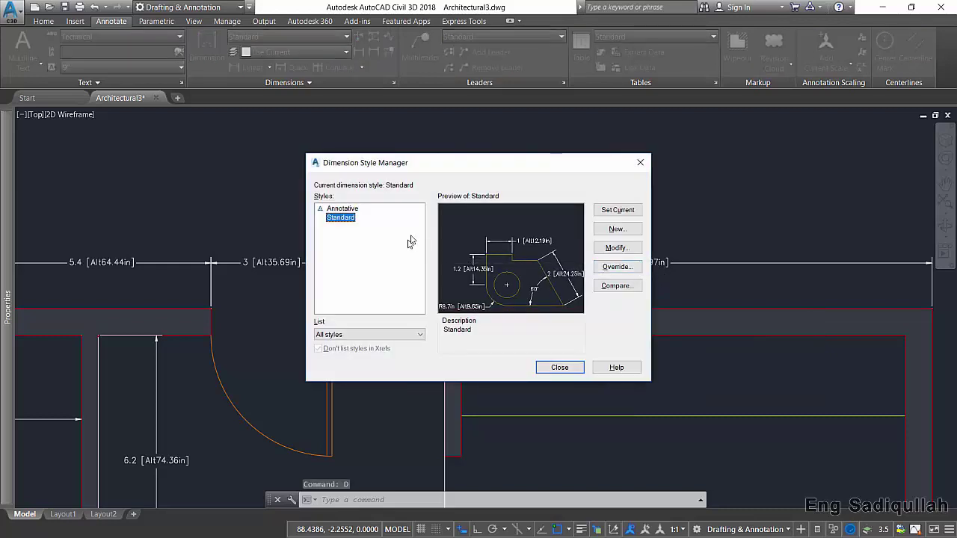
Review the alternate-units multiplier of 12, then cancel and close the style dialogs unchanged
click(610, 247)
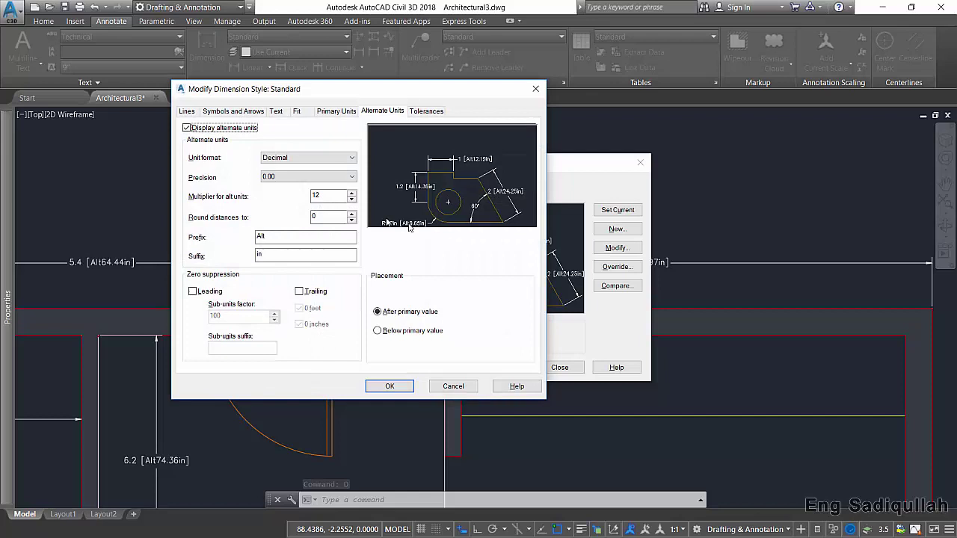
drag(318, 197, 289, 199)
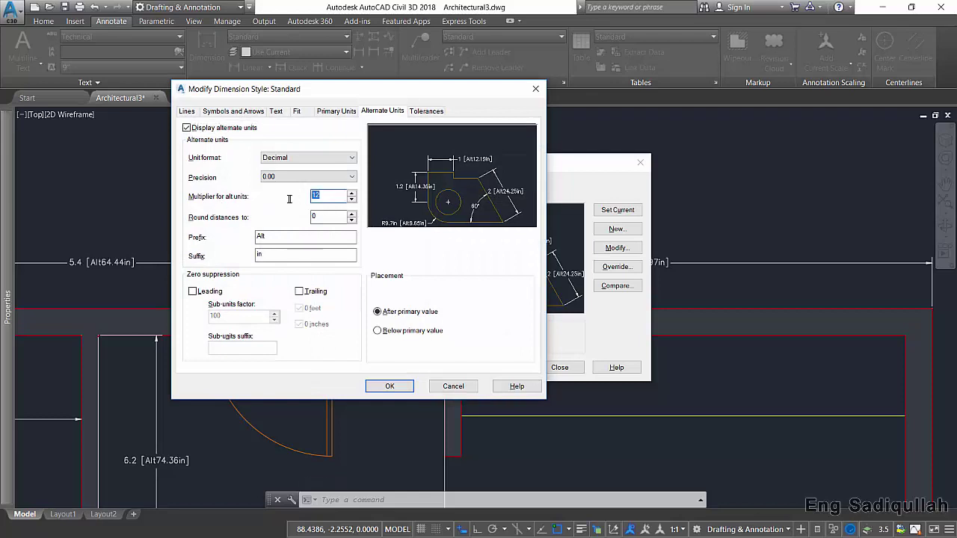
key(Right)
double_click(336, 197)
click(451, 388)
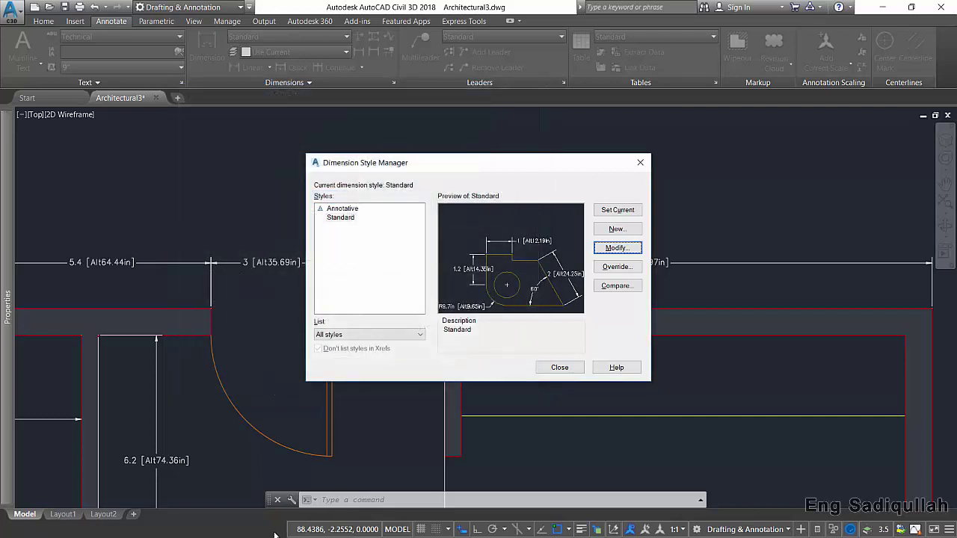
click(559, 368)
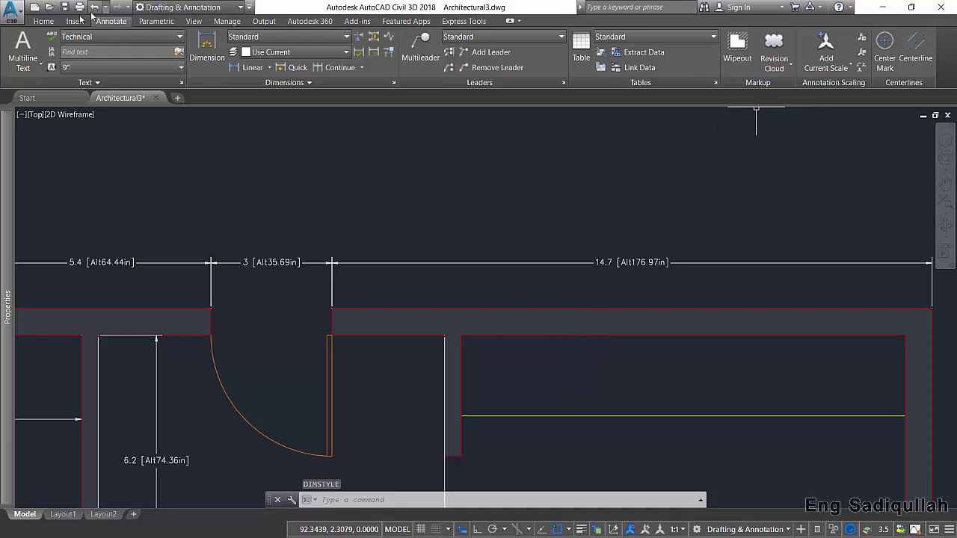
click(43, 21)
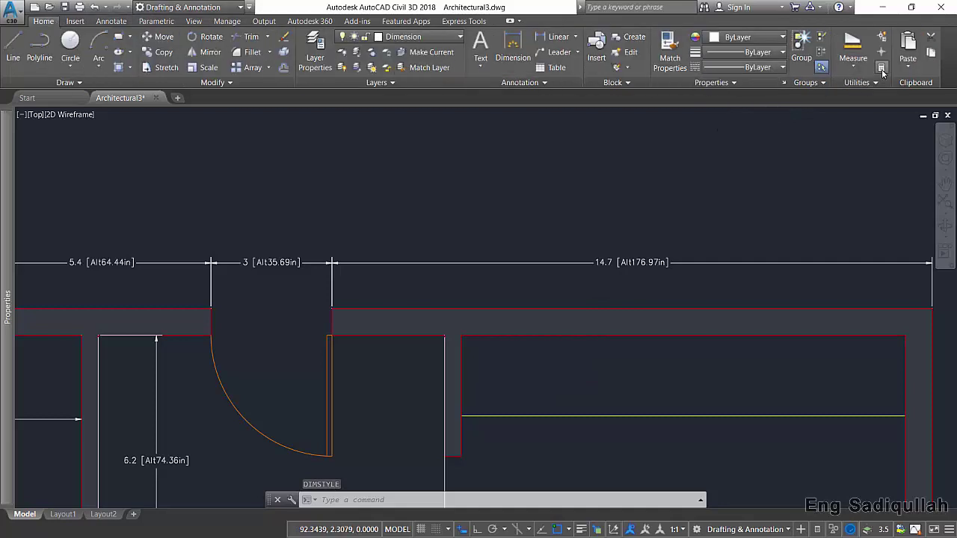
click(882, 68)
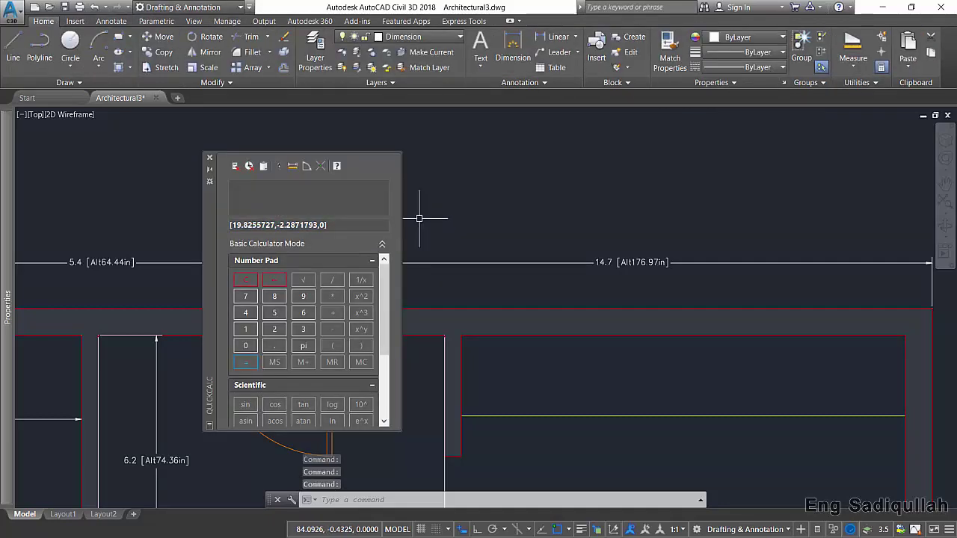
drag(203, 216, 191, 200)
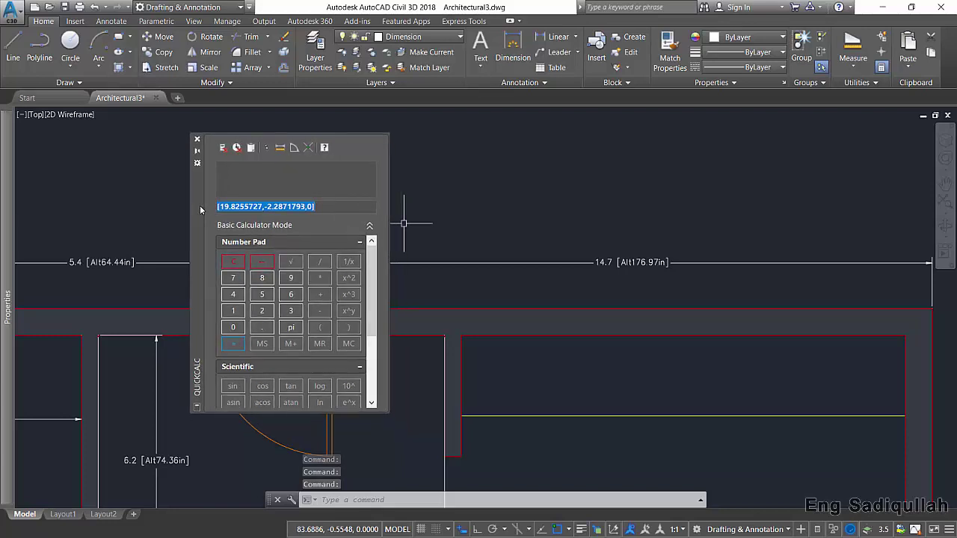
click(232, 310)
click(262, 311)
click(320, 278)
click(262, 311)
click(265, 330)
click(262, 294)
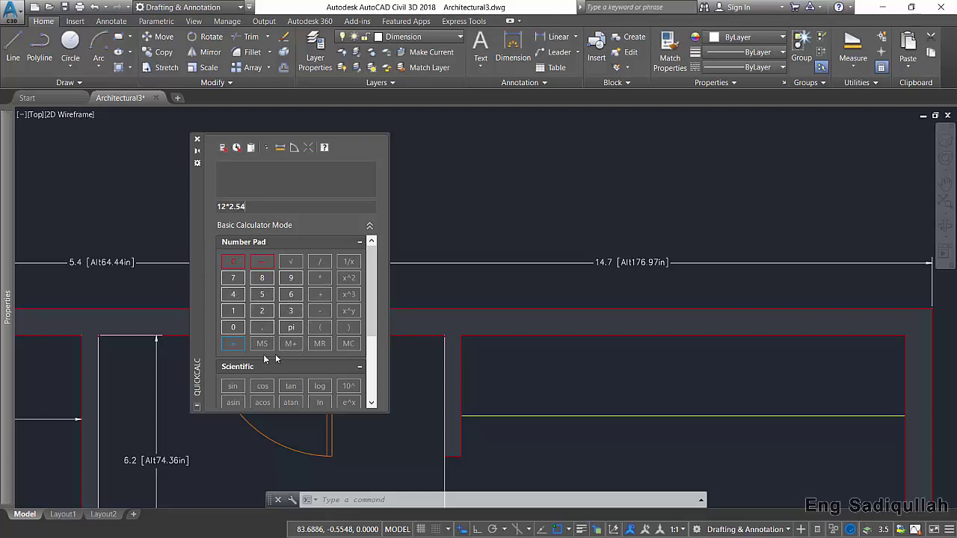
click(233, 343)
click(198, 143)
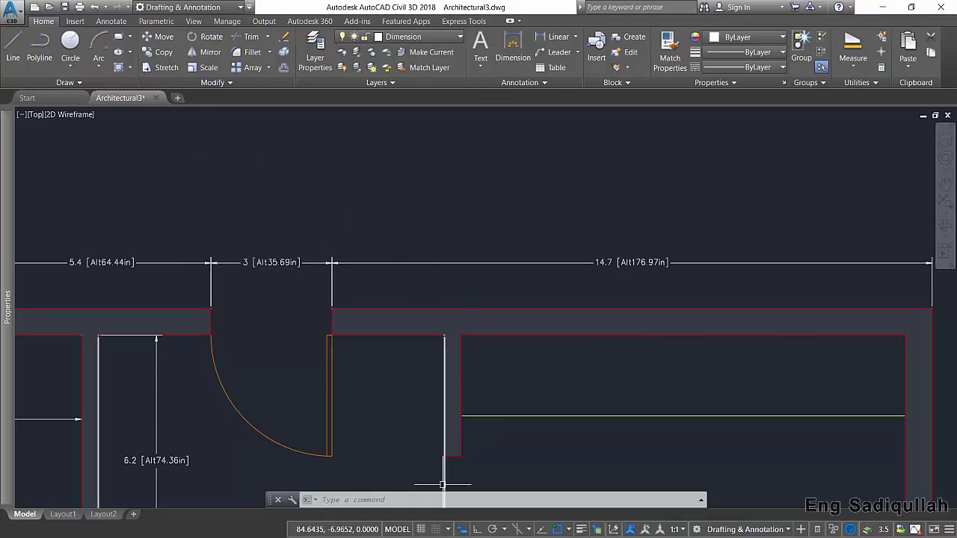
middle_drag(556, 265, 488, 261)
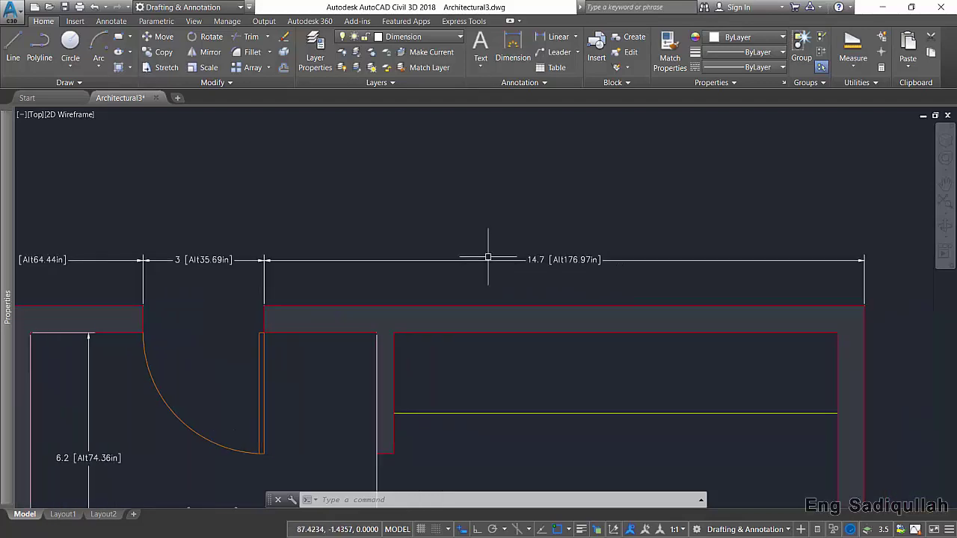
Set the Standard style's alternate-units multiplier to 30.48
text(d)
key(Return)
click(617, 249)
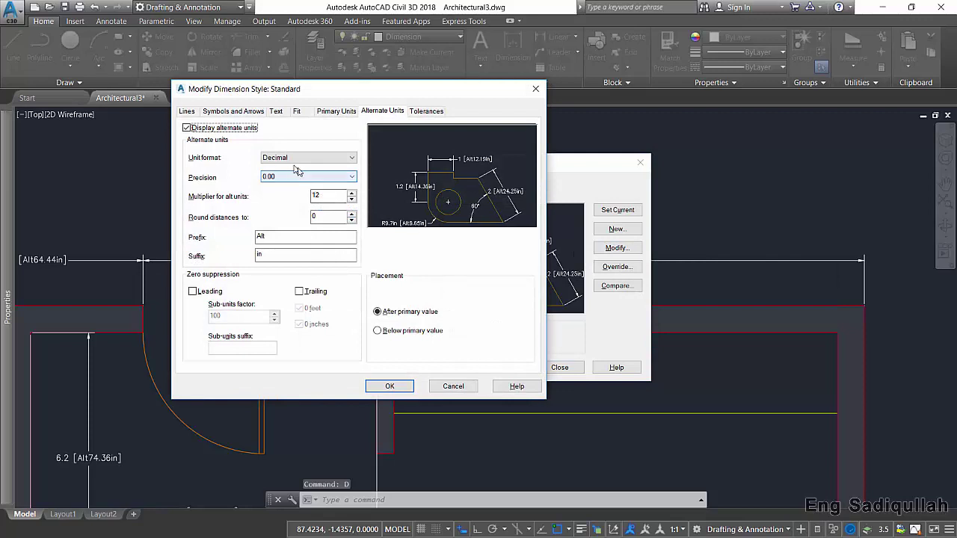
double_click(321, 196)
text(30.48)
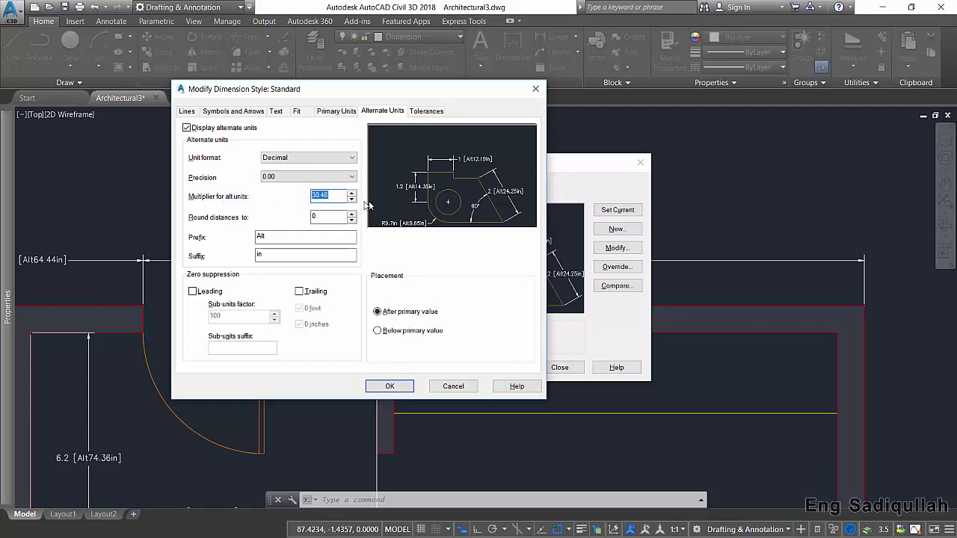
click(381, 386)
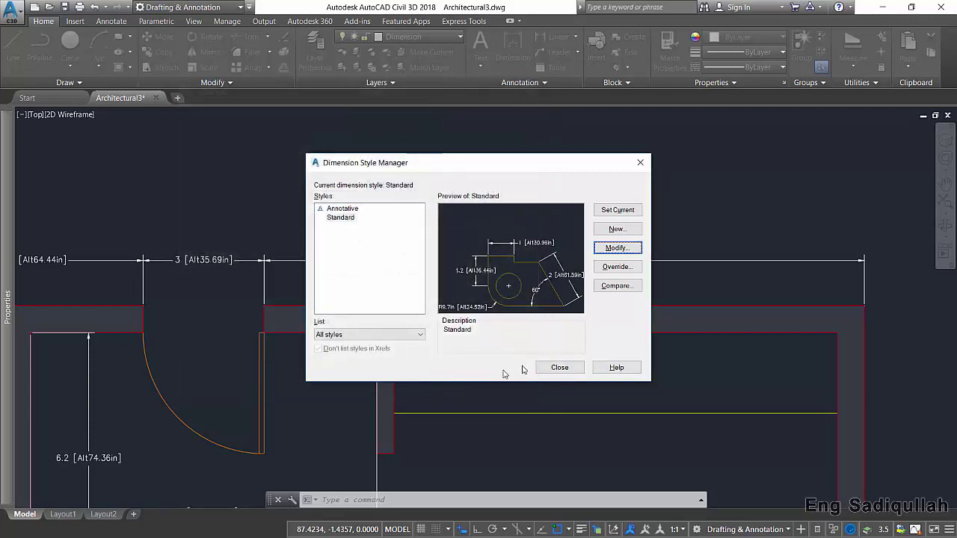
Replace the alternate-units in suffix with cm and remove the Alt prefix
click(611, 253)
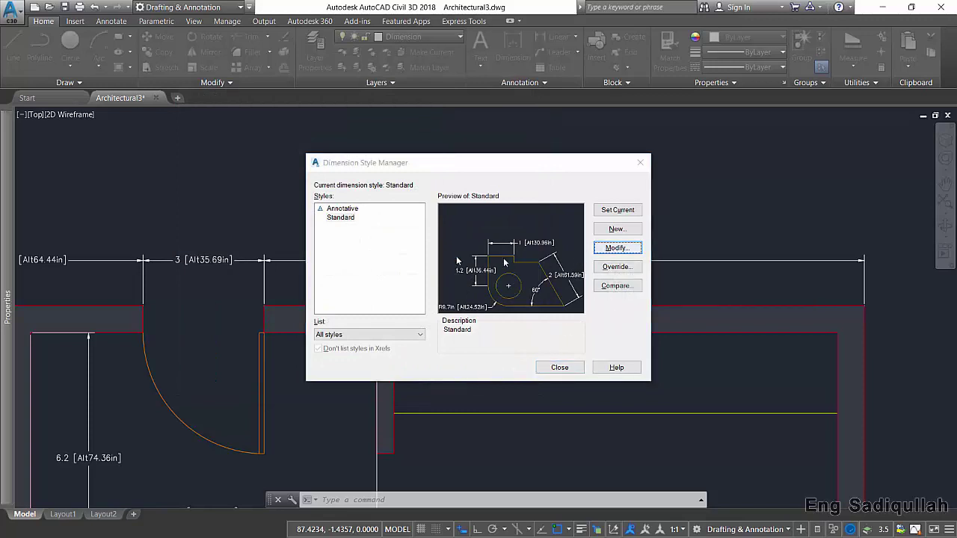
double_click(262, 256)
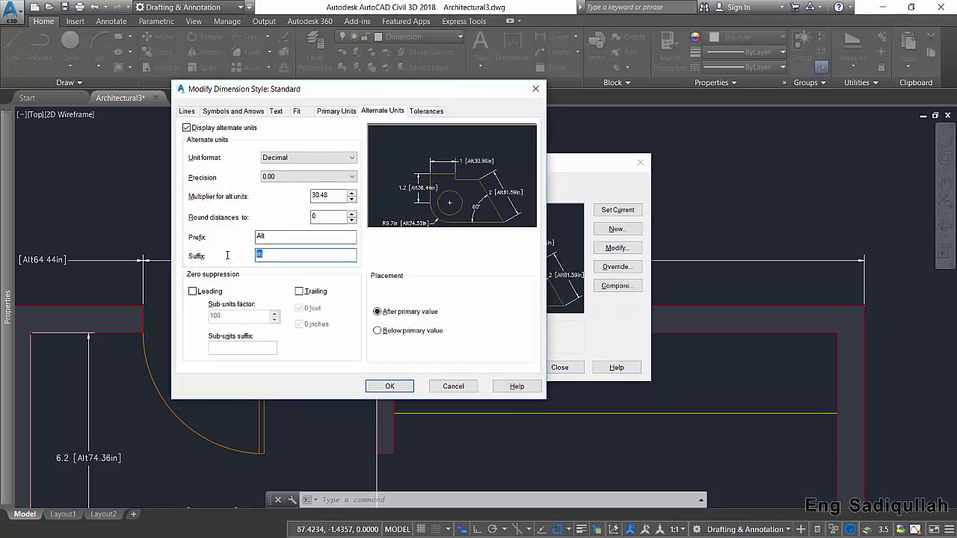
text(cm)
double_click(278, 238)
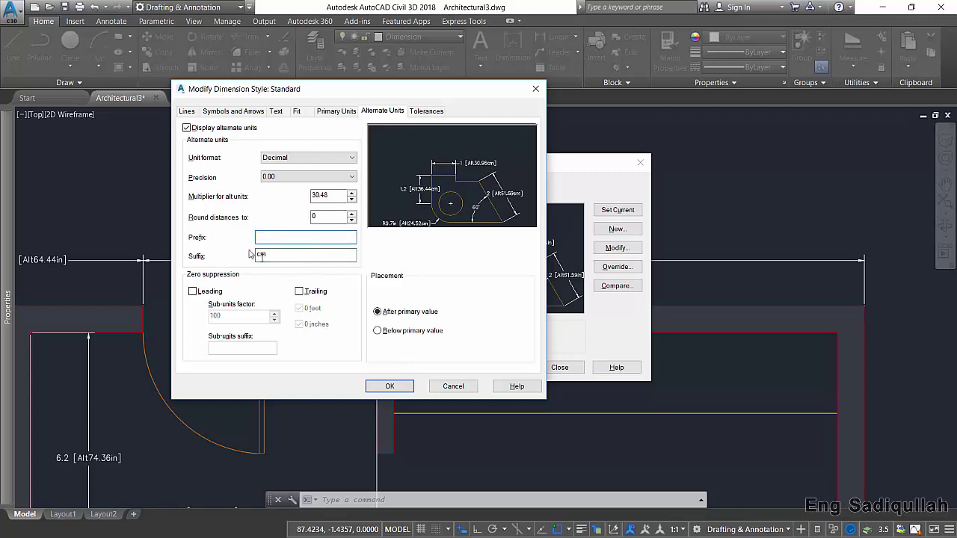
click(390, 386)
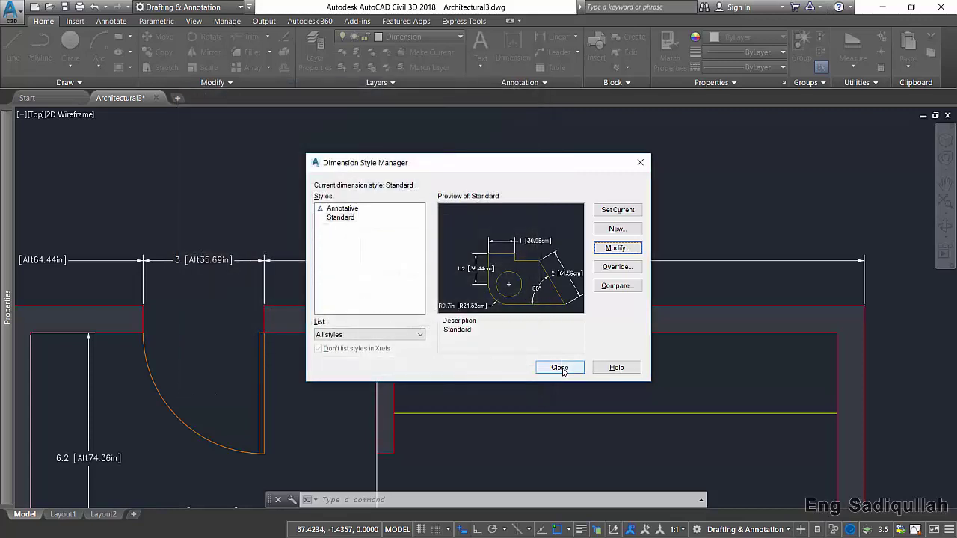
click(560, 368)
scroll(567, 325, up, 5)
middle_drag(569, 278, 570, 285)
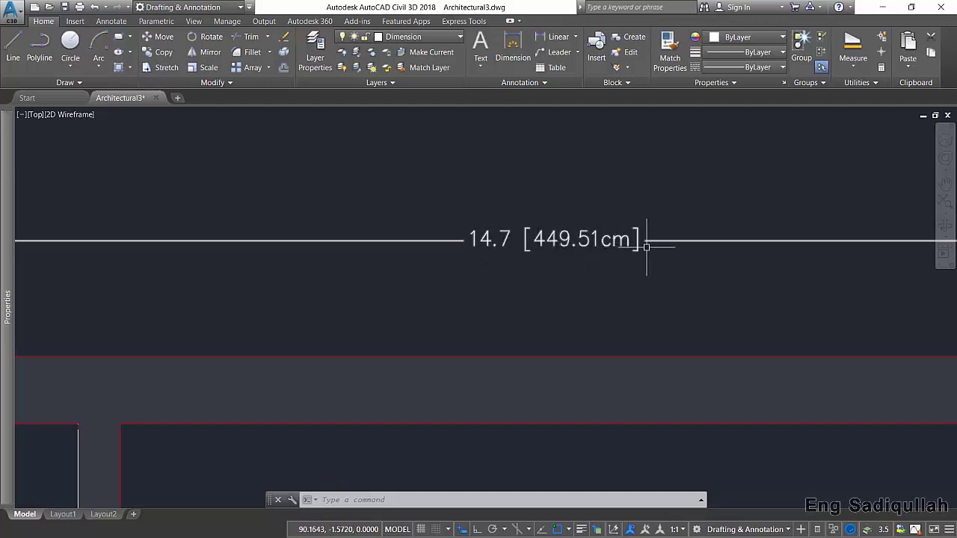
scroll(618, 267, down, 5)
scroll(618, 267, down, 2)
scroll(467, 273, up, 1)
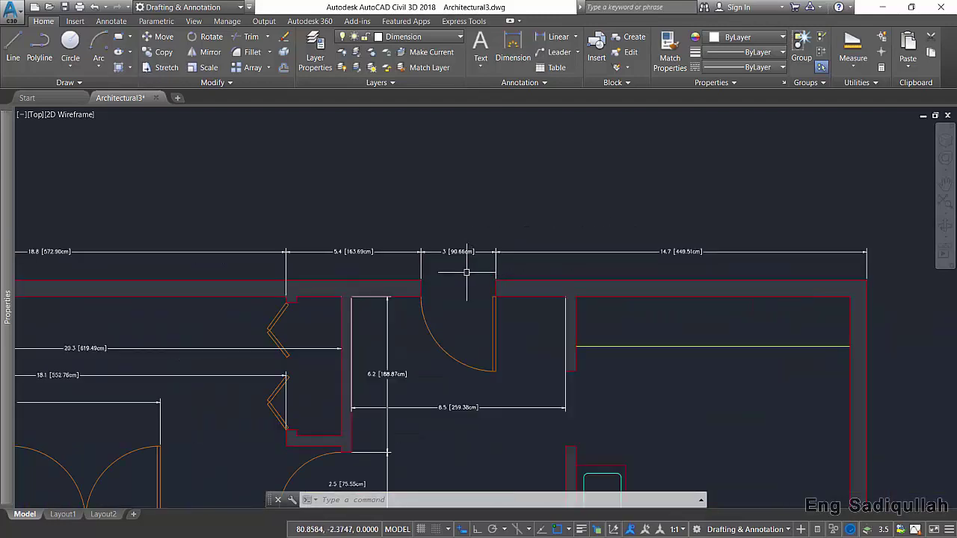
scroll(466, 272, up, 4)
middle_drag(459, 265, 492, 220)
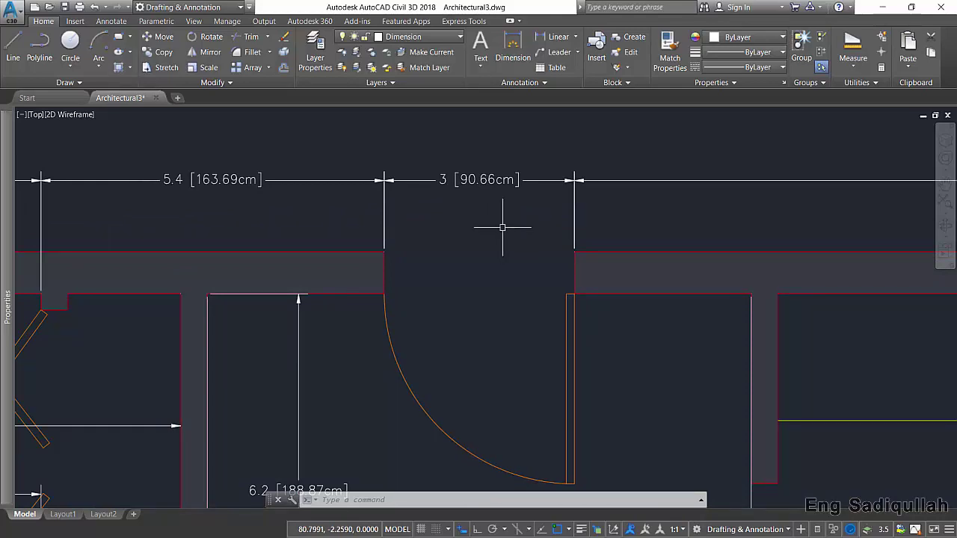
middle_drag(502, 228, 682, 266)
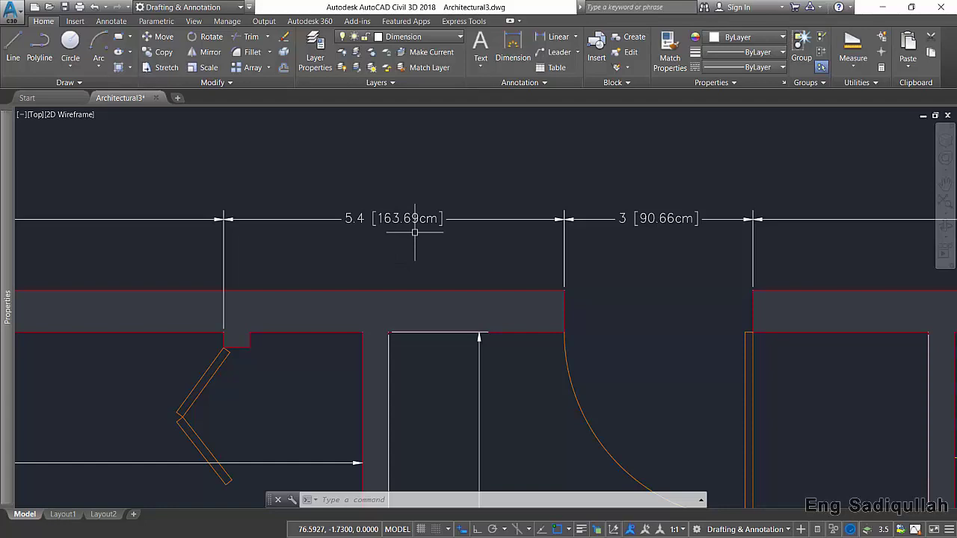
scroll(415, 232, down, 2)
scroll(381, 218, up, 2)
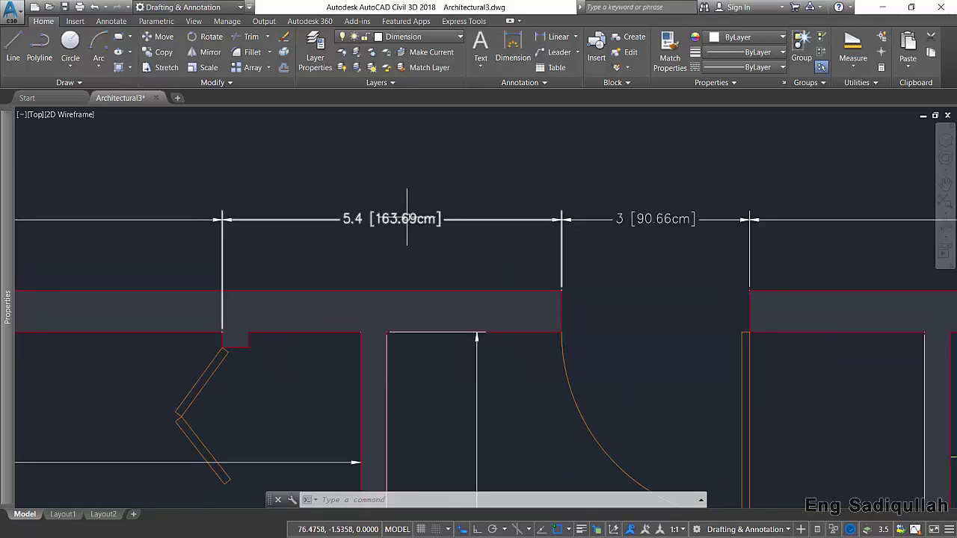
scroll(386, 223, up, 2)
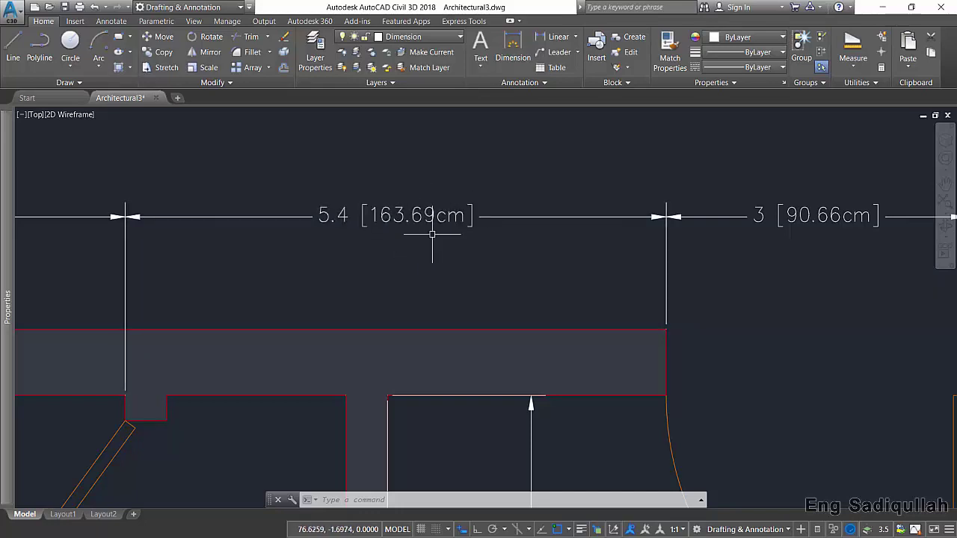
scroll(431, 235, down, 2)
scroll(432, 235, down, 2)
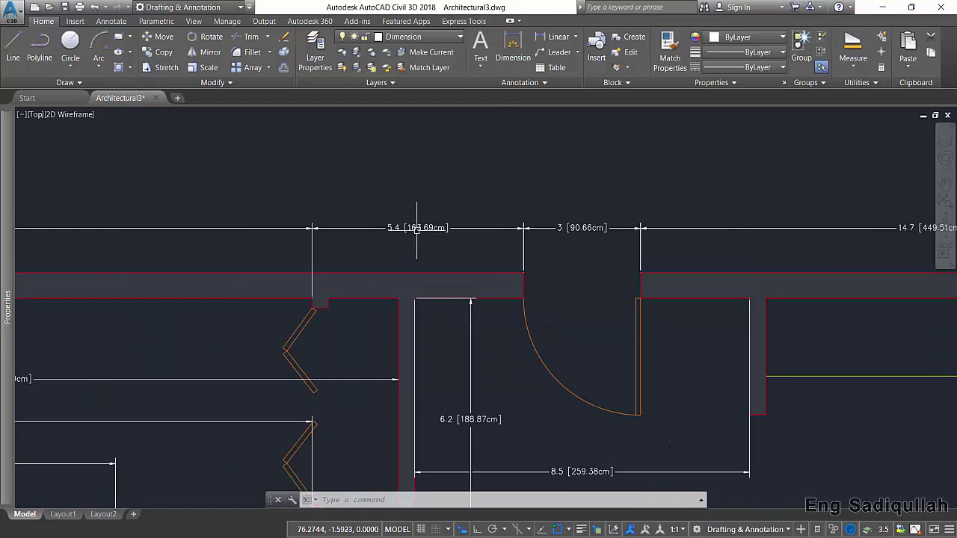
scroll(419, 226, up, 2)
scroll(412, 221, up, 4)
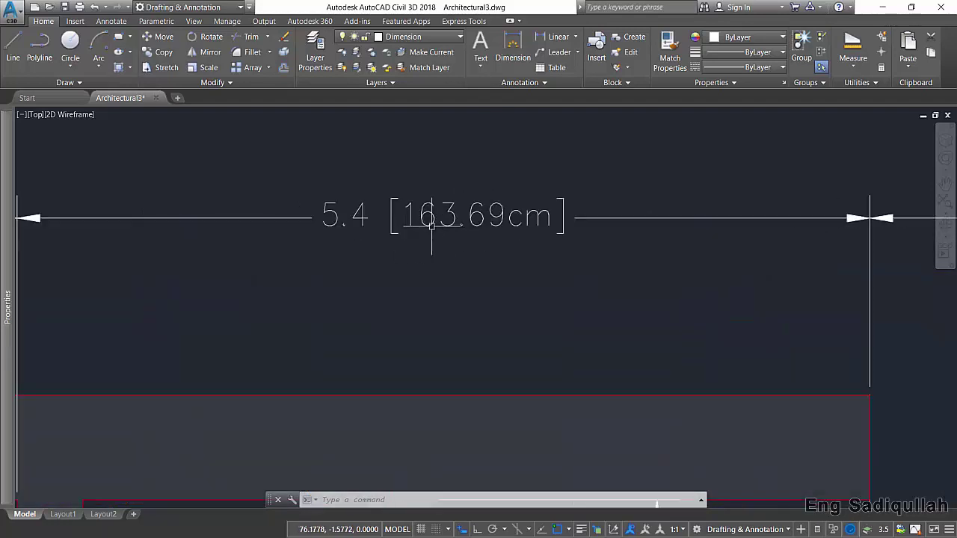
scroll(523, 224, down, 4)
scroll(669, 243, up, 4)
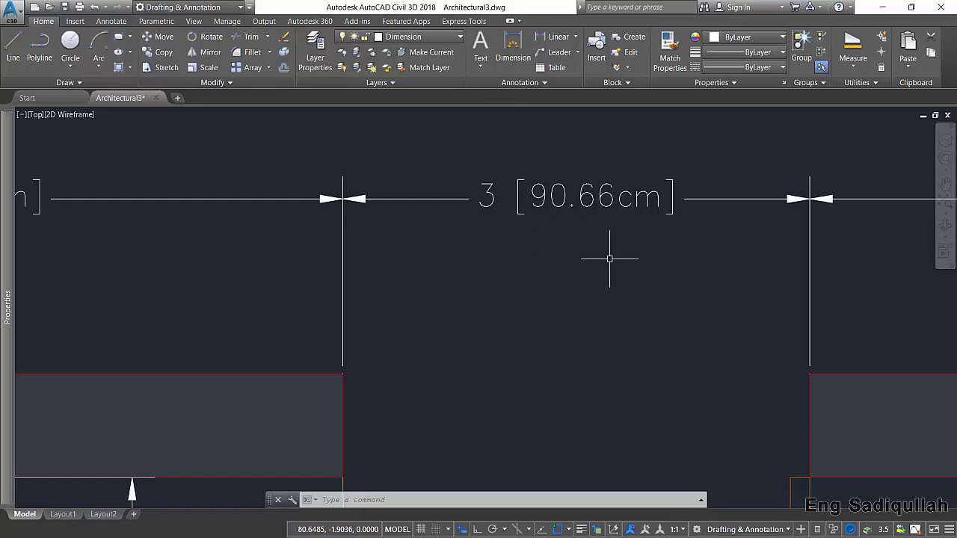
scroll(610, 259, down, 3)
scroll(606, 250, down, 3)
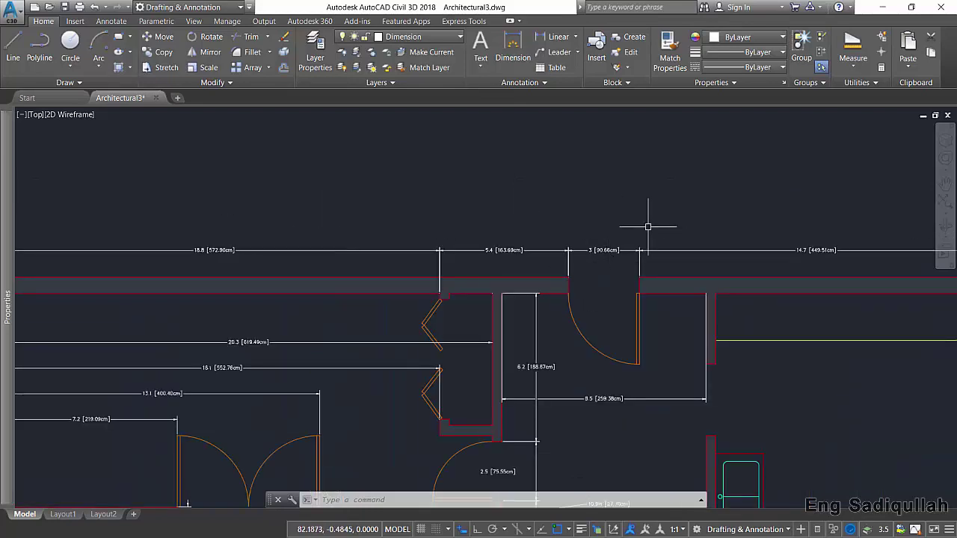
scroll(609, 239, up, 3)
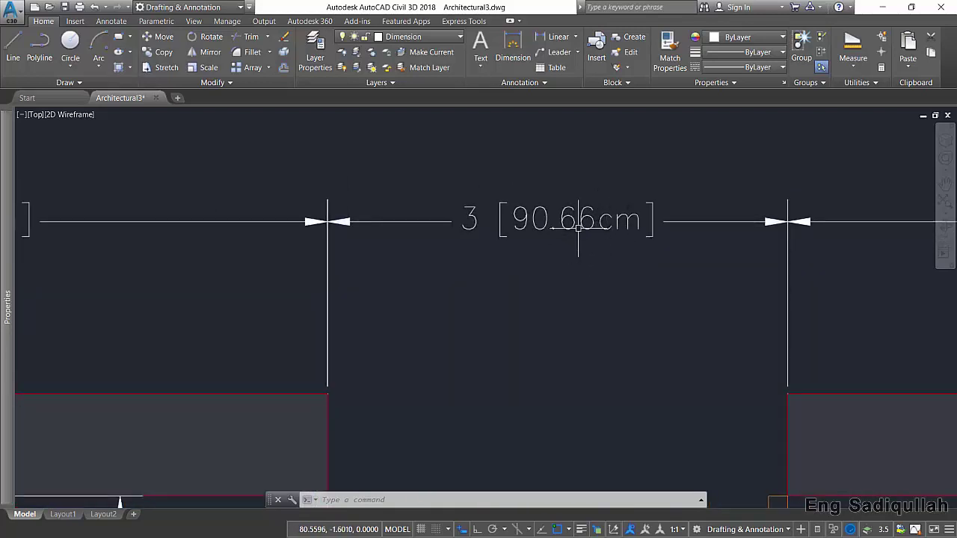
scroll(582, 230, down, 4)
scroll(583, 231, down, 3)
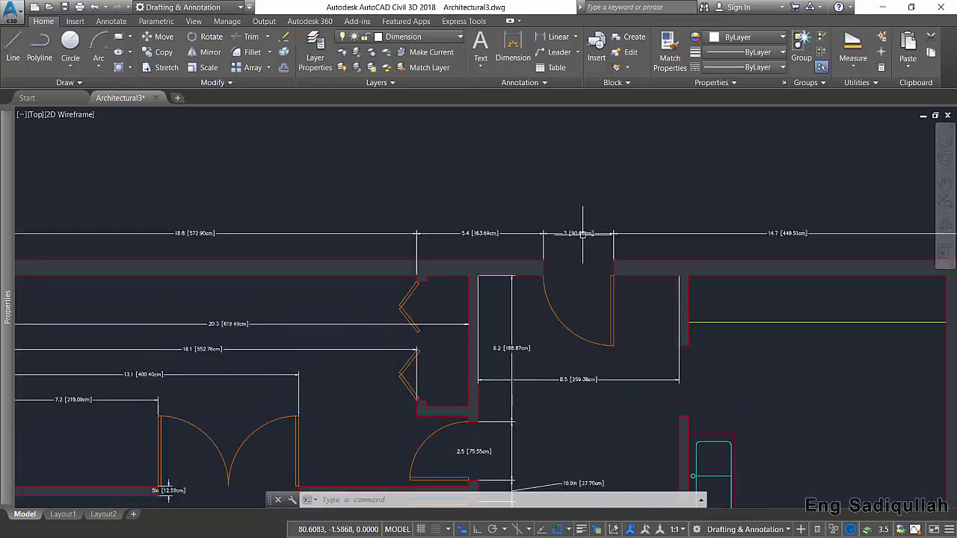
scroll(583, 231, down, 3)
scroll(570, 261, up, 5)
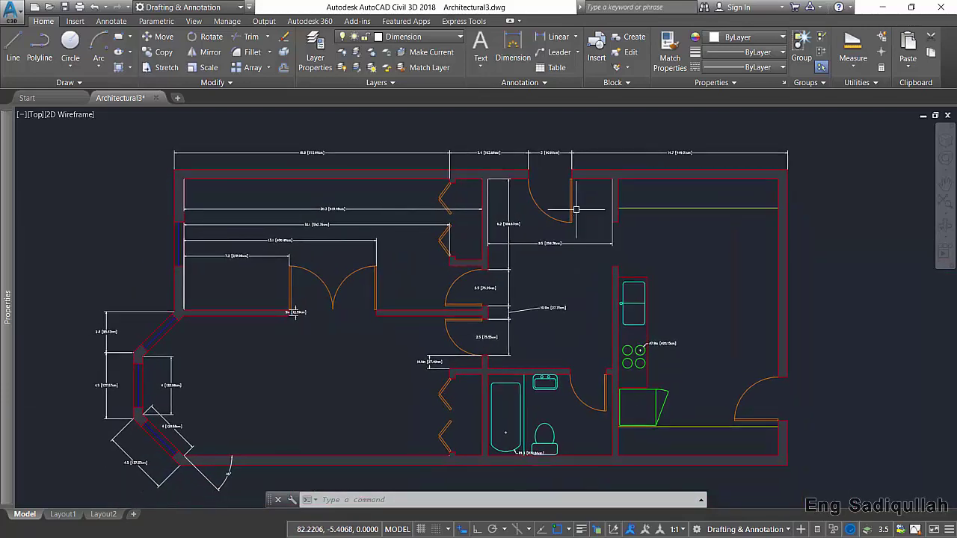
In the Standard style, suppress leading and trailing zeros on centimetre alternate units and place them below the primary value
text(d)
key(Return)
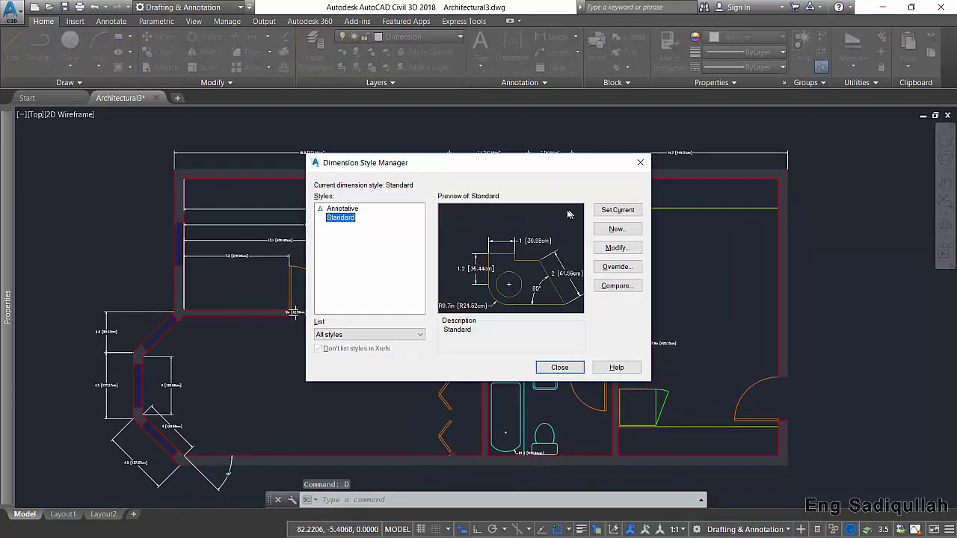
click(617, 248)
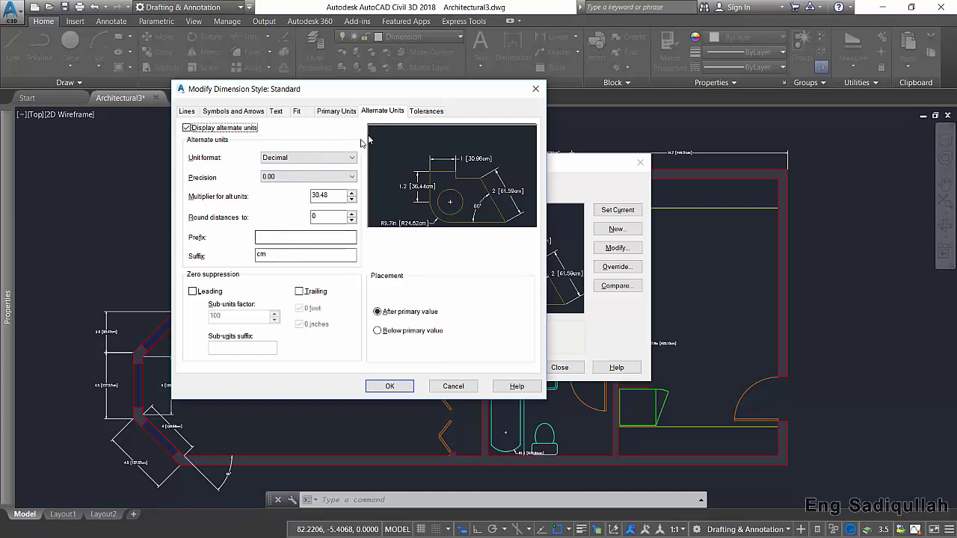
mouse_move(210, 292)
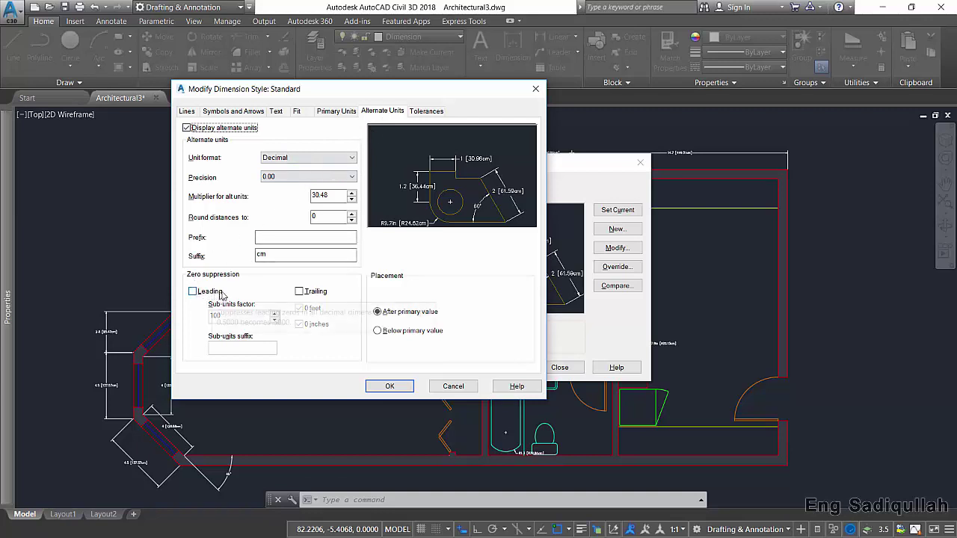
click(300, 292)
click(192, 291)
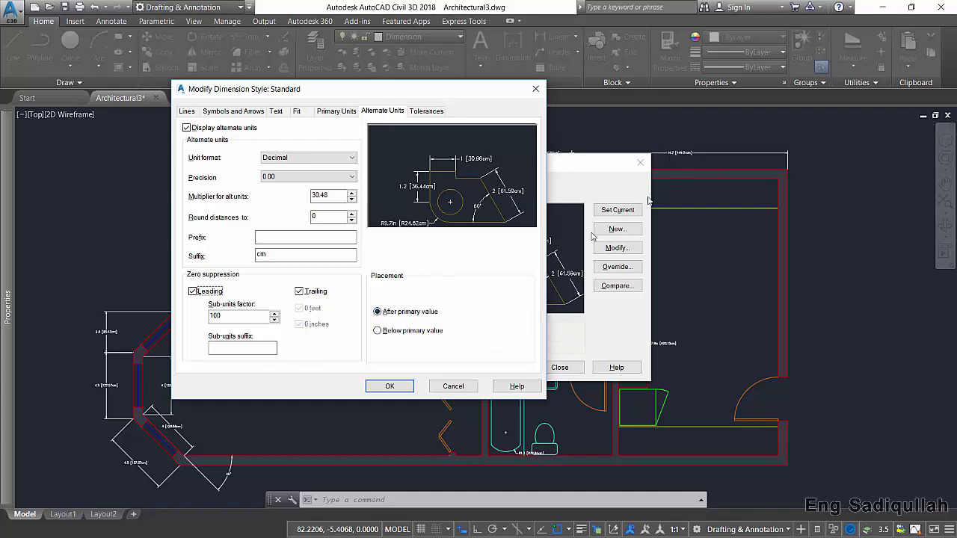
click(385, 331)
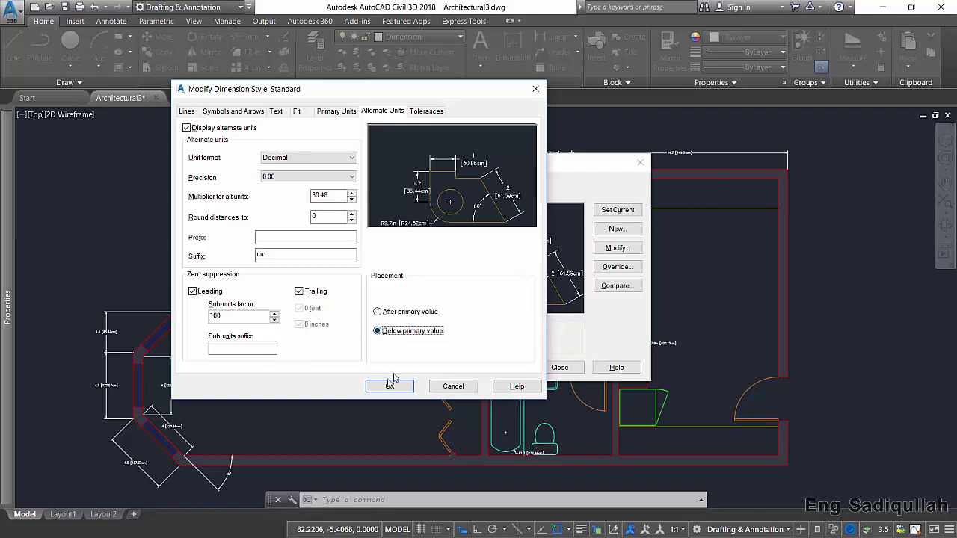
click(390, 385)
click(560, 367)
Zoom in on the 14.7 dimension and open the Standard style's Tolerances settings via D
scroll(658, 180, up, 4)
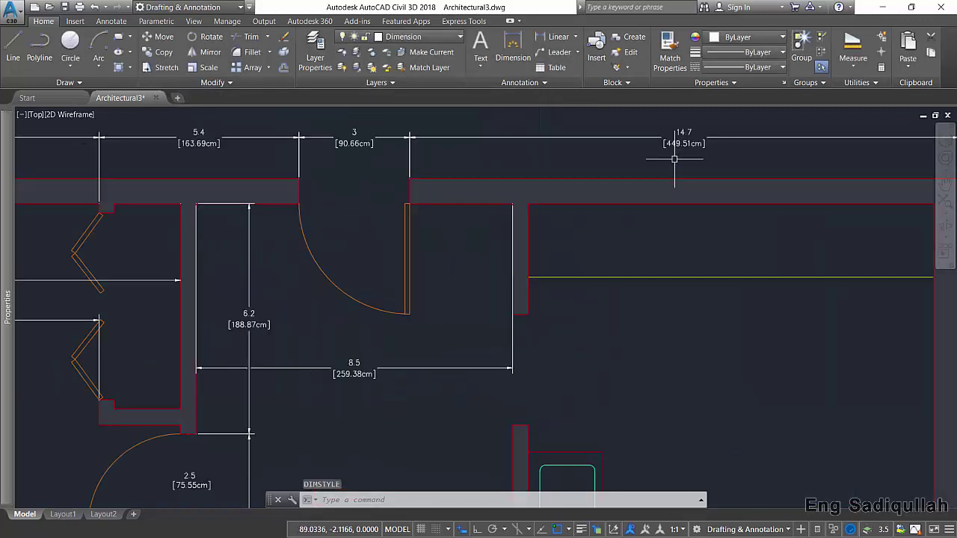
scroll(643, 216, up, 5)
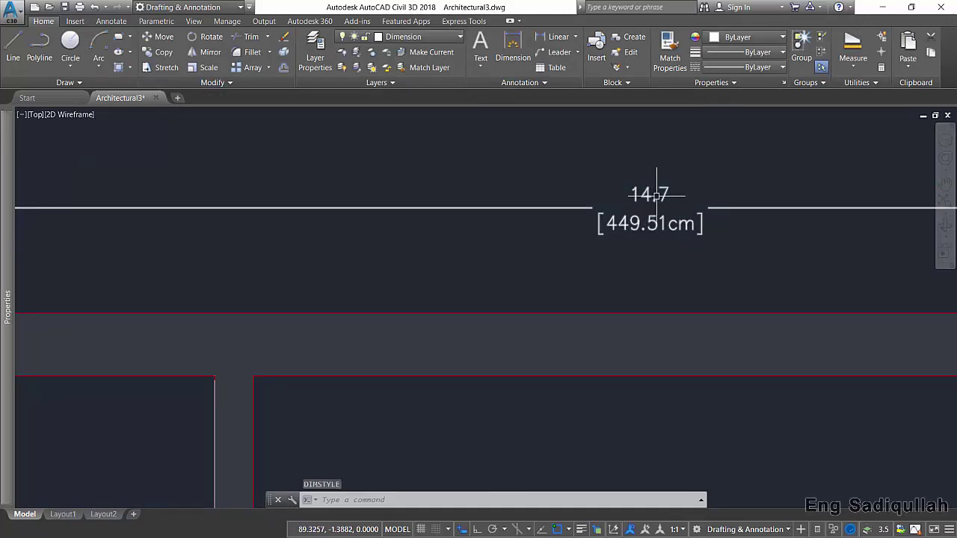
text(d)
key(Return)
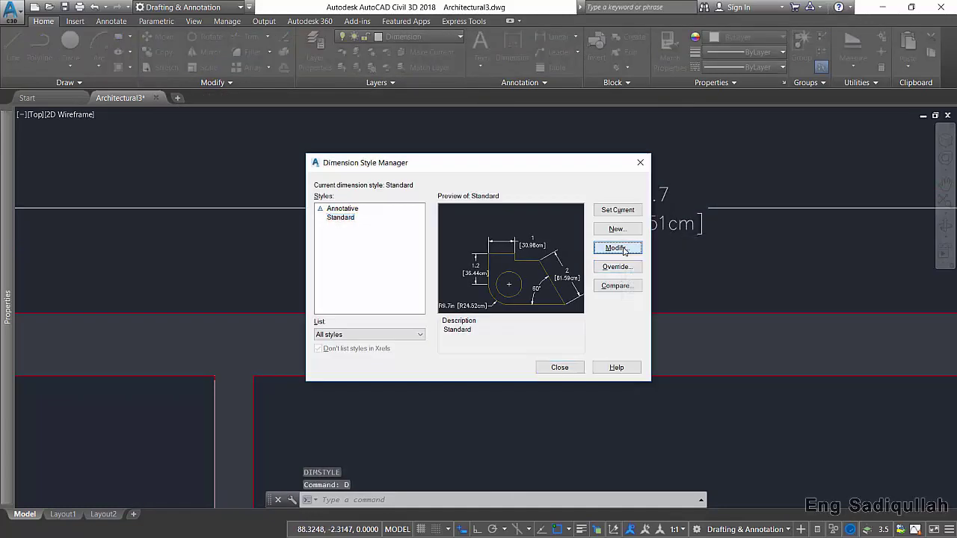
click(628, 248)
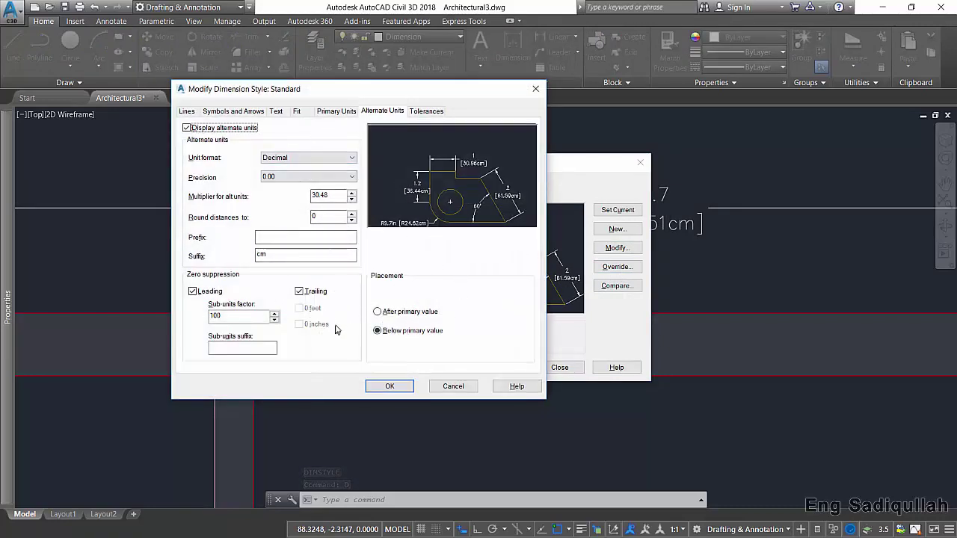
click(424, 113)
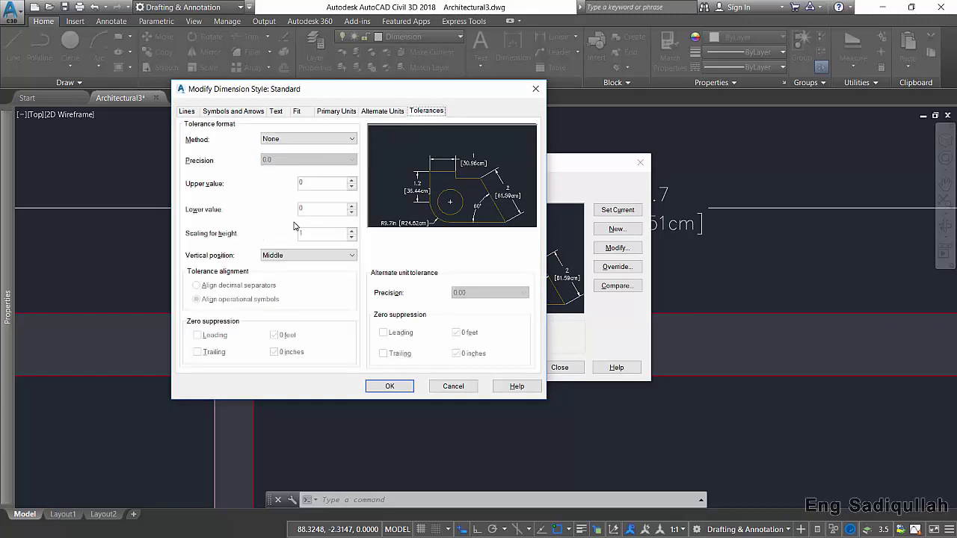
Try the Basic and Symmetrical tolerance methods, then set the method to Deviation
click(381, 112)
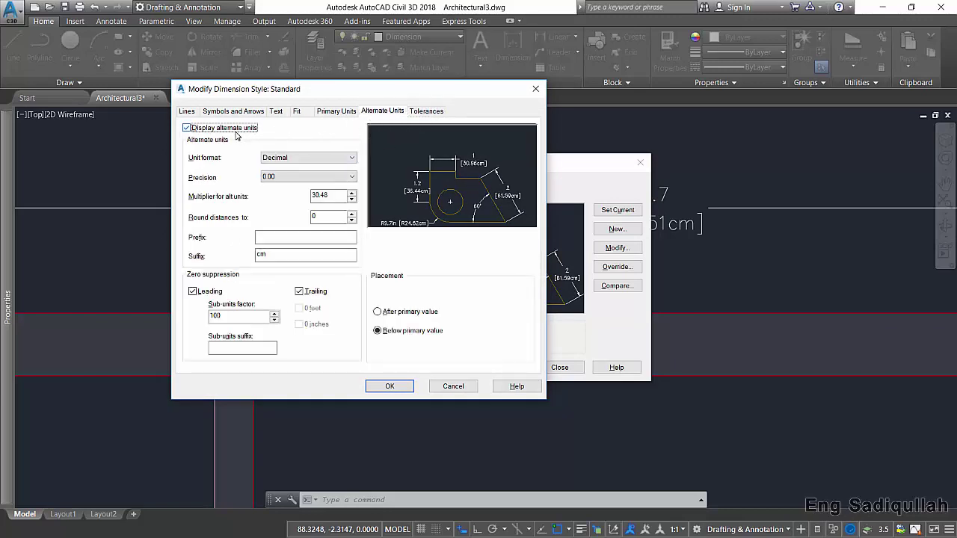
click(417, 112)
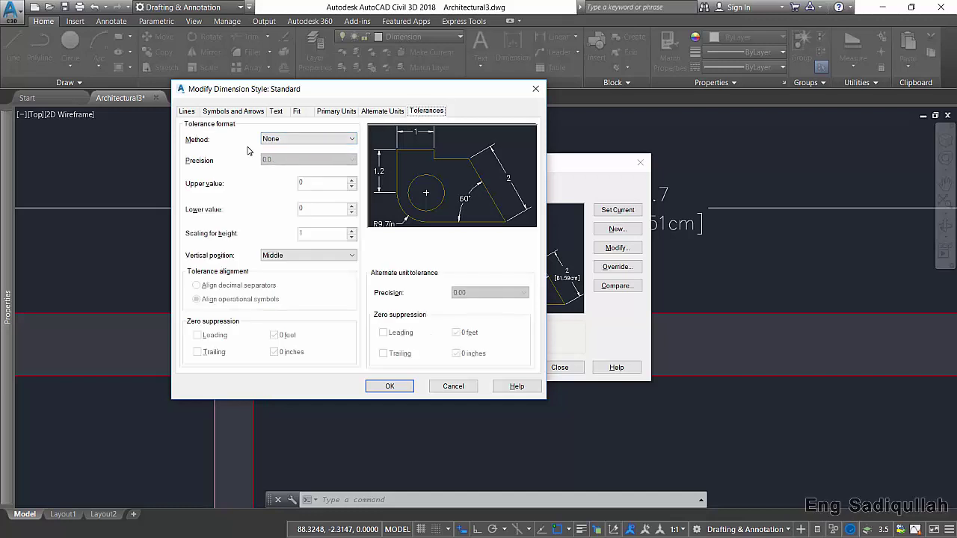
click(302, 142)
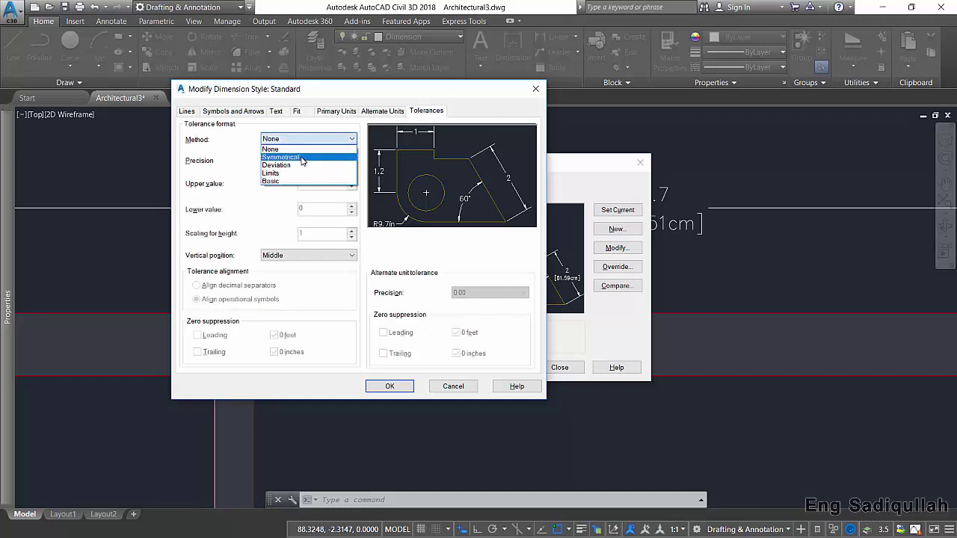
click(291, 181)
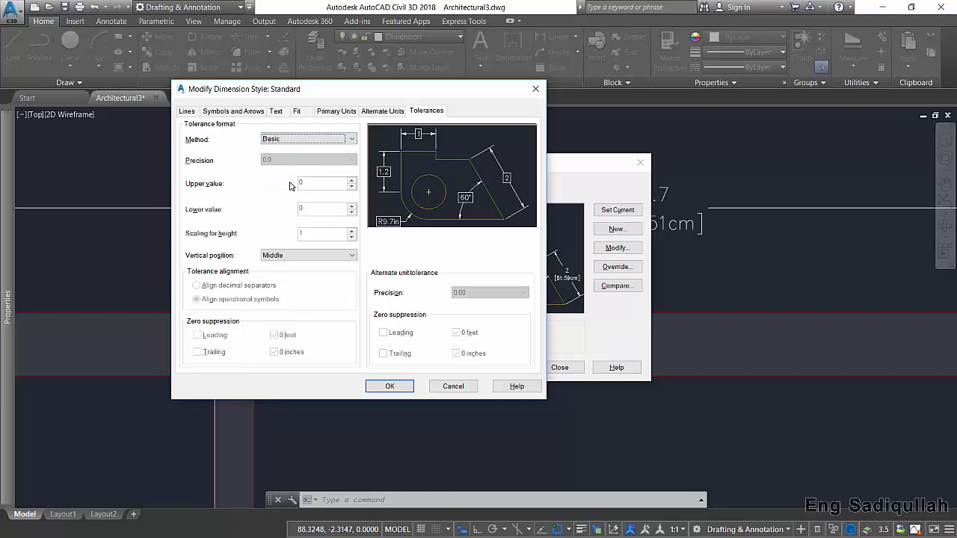
click(304, 142)
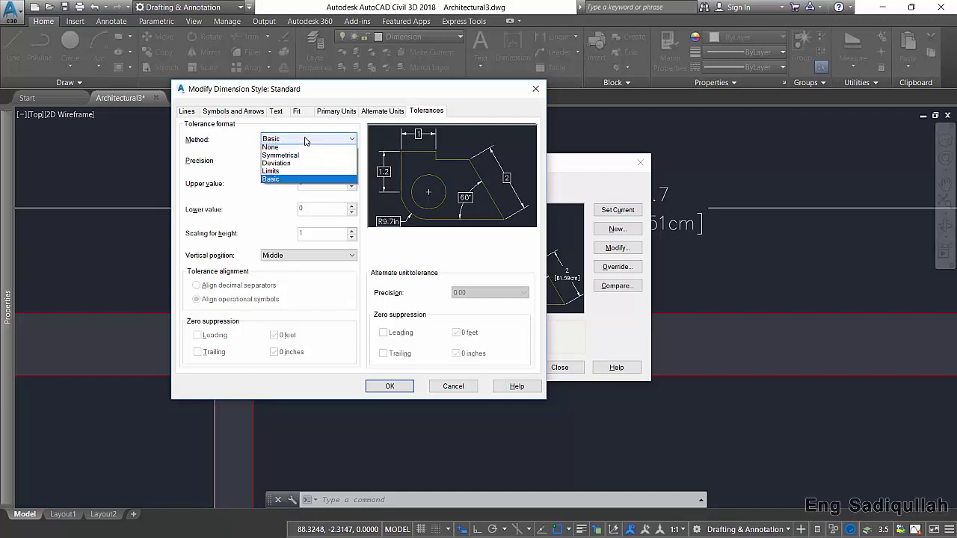
click(305, 155)
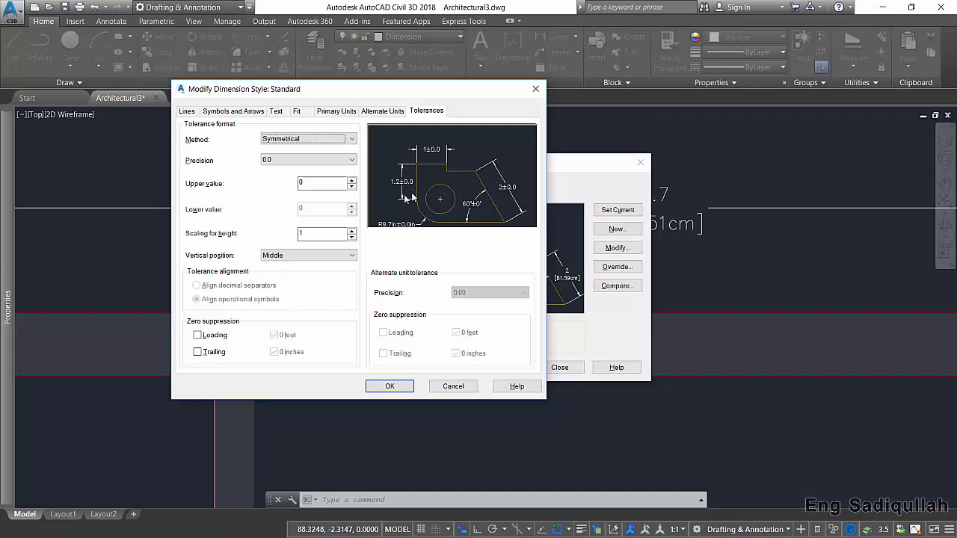
click(345, 139)
click(314, 163)
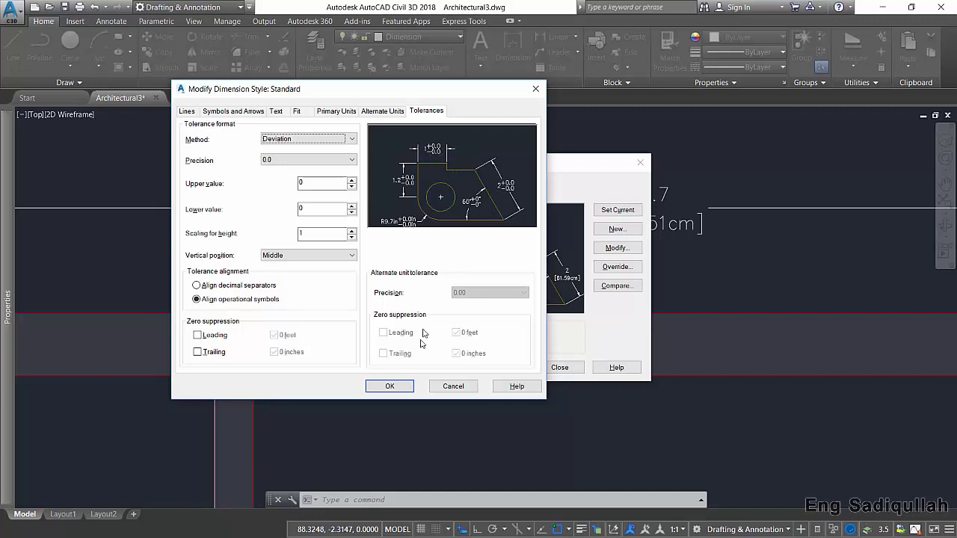
Apply the Deviation tolerance and zoom to check that 14.7 shows +0.0 over −0.0
click(389, 386)
click(560, 368)
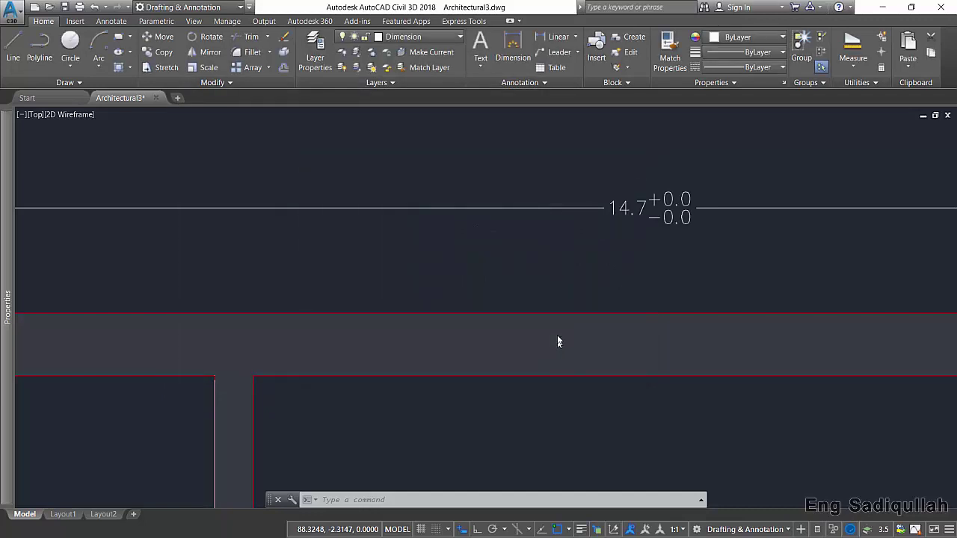
scroll(652, 226, up, 2)
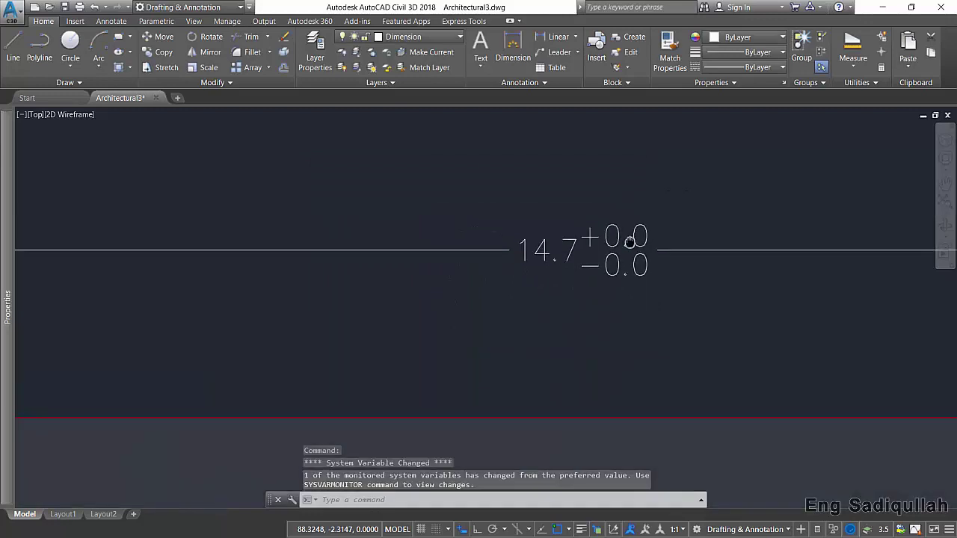
scroll(652, 226, up, 2)
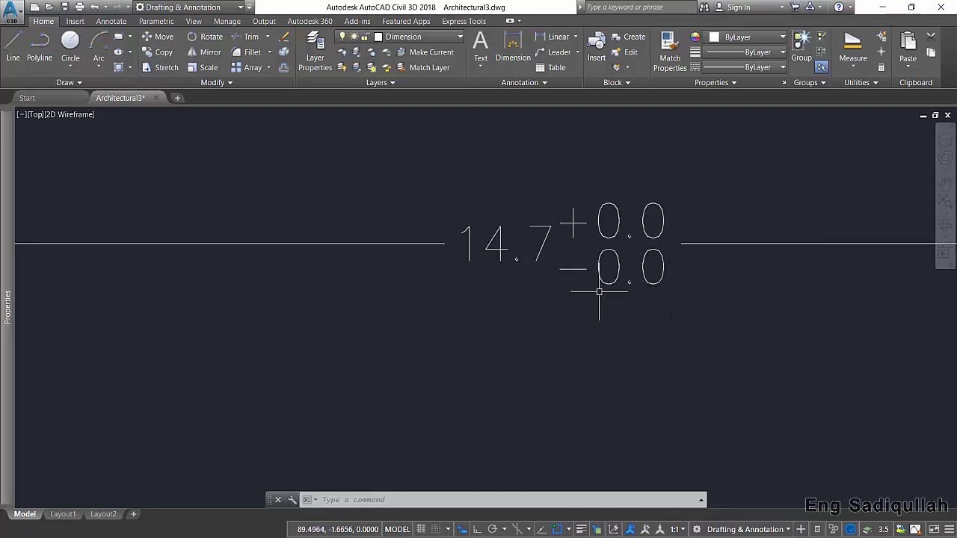
scroll(533, 291, down, 1)
scroll(533, 291, down, 1)
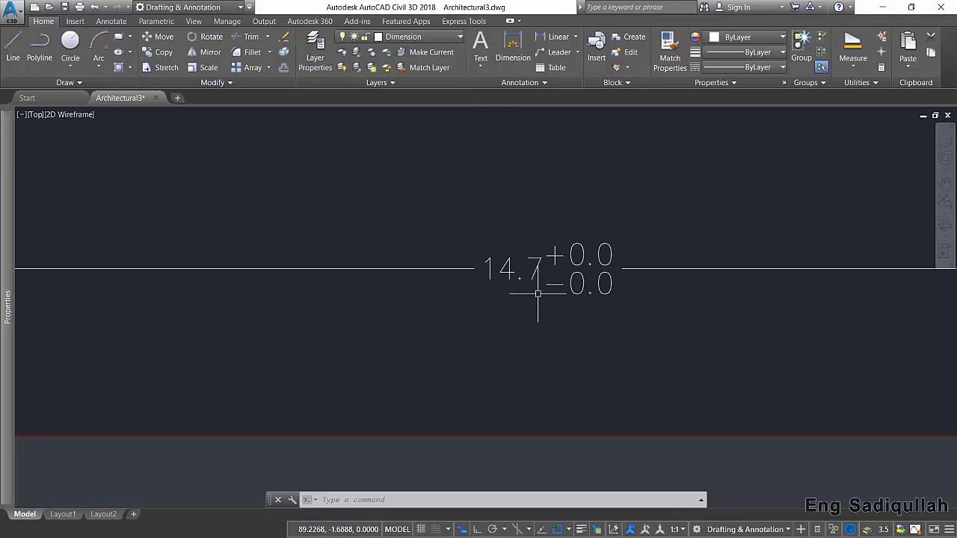
Reopen the Standard style and try the Limits, None and Basic tolerance methods
text(d)
key(Return)
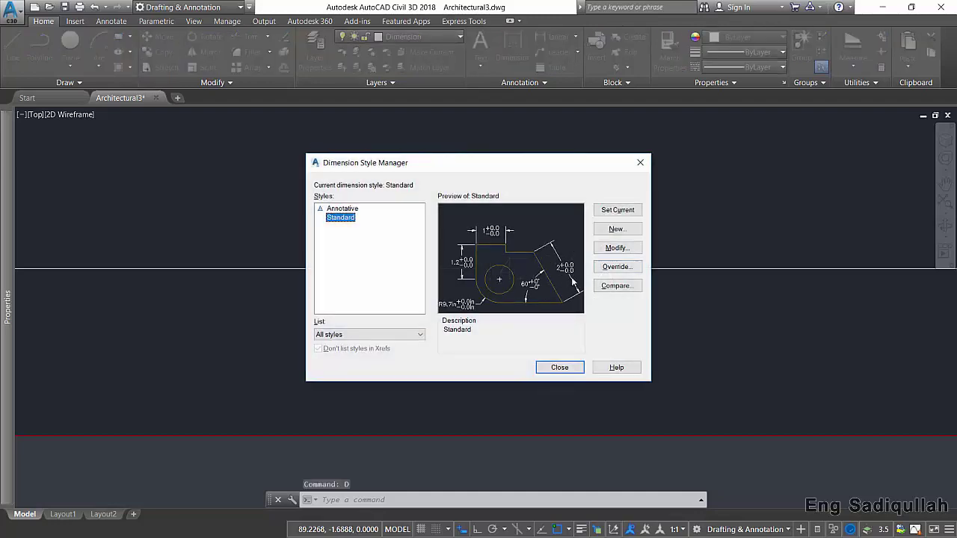
click(618, 247)
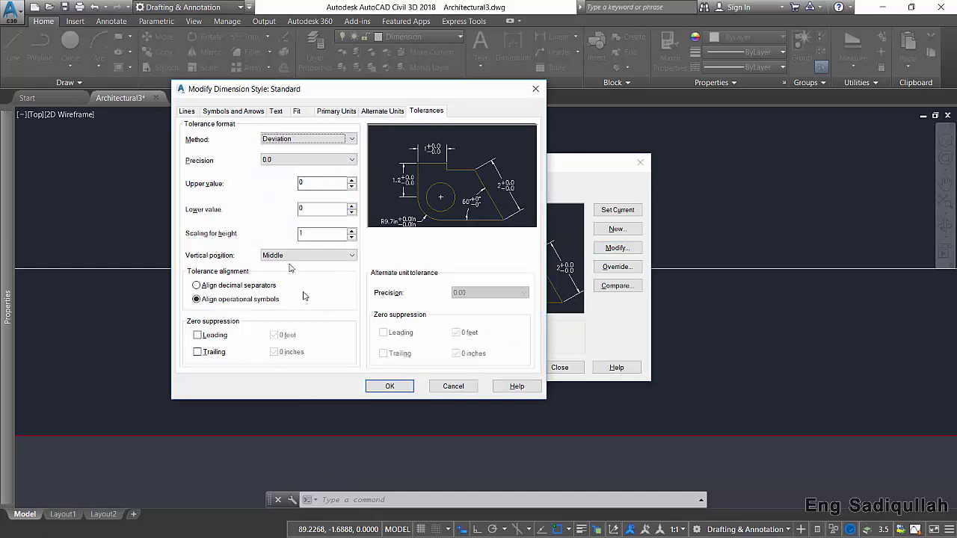
click(301, 139)
click(322, 173)
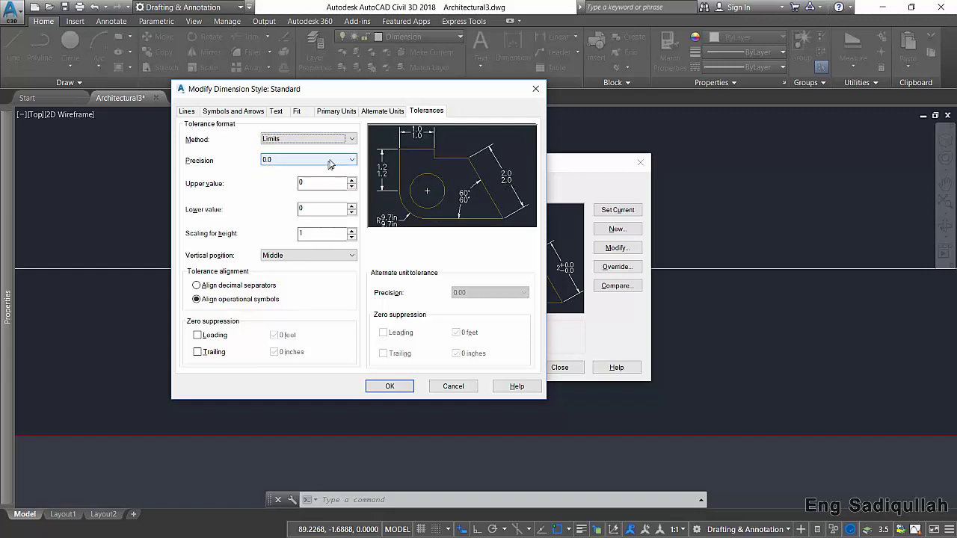
click(313, 142)
click(311, 149)
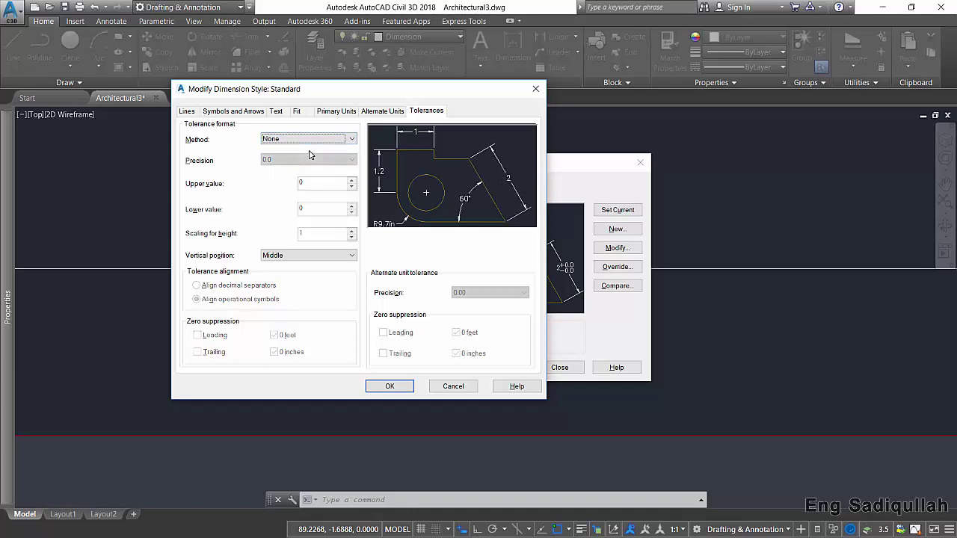
click(329, 140)
click(303, 183)
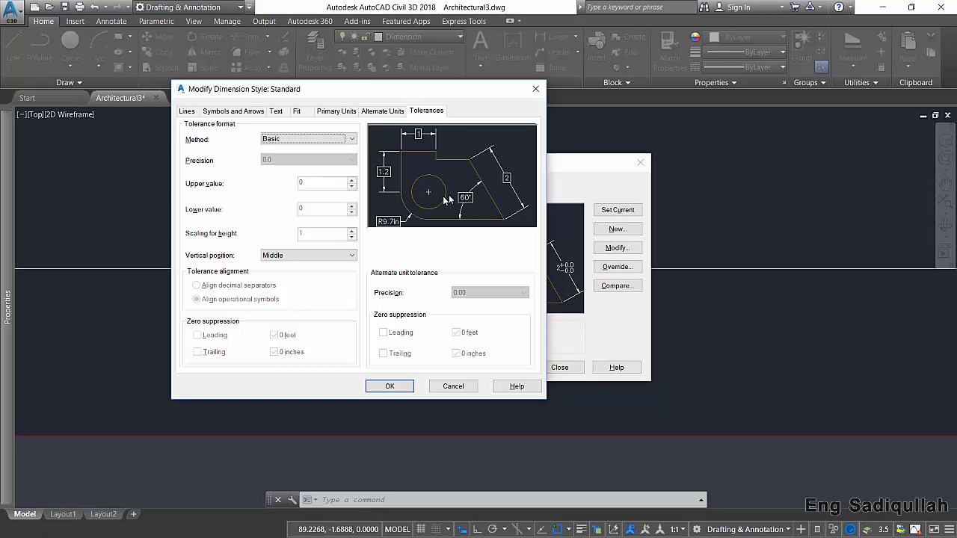
Apply the Symmetrical tolerance method so the dimension reads 14.7±0.0
click(295, 142)
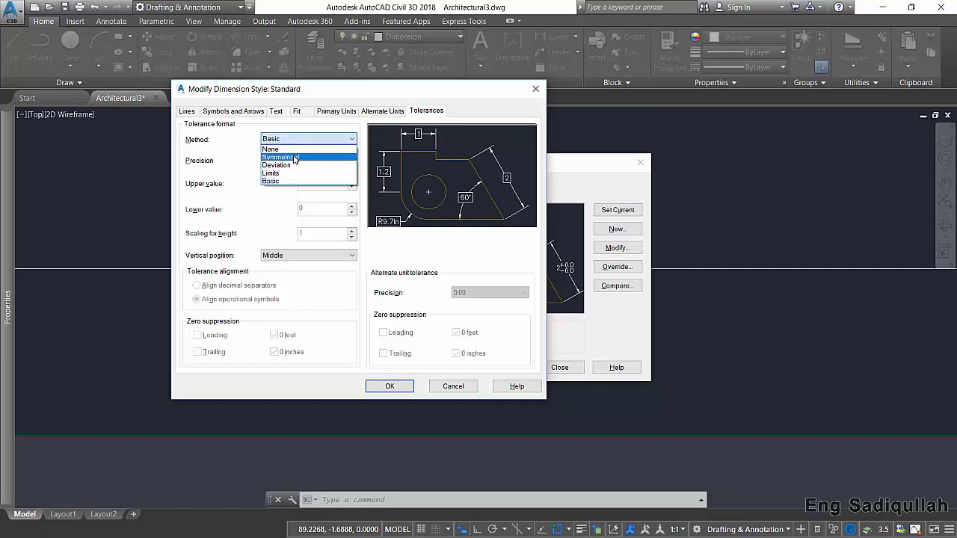
click(295, 158)
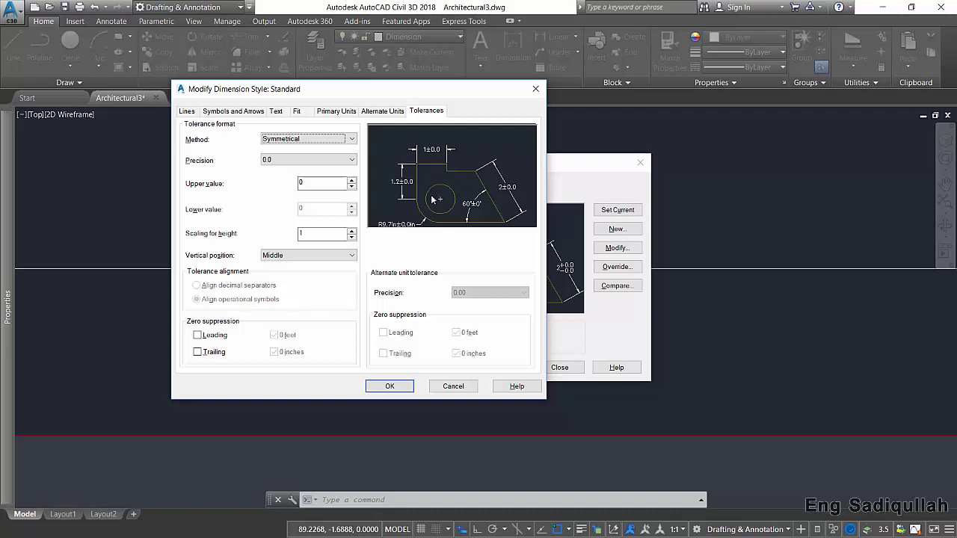
click(333, 184)
key(Return)
key(Return)
Set the Standard style's symmetrical tolerance value to 0.5 so the dimension reads 14.7±0.5
text(d)
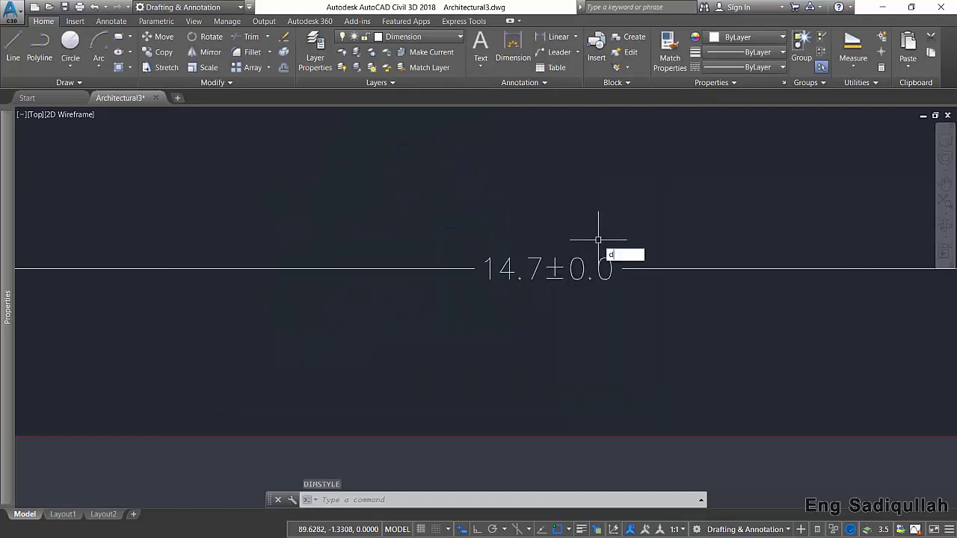
key(Return)
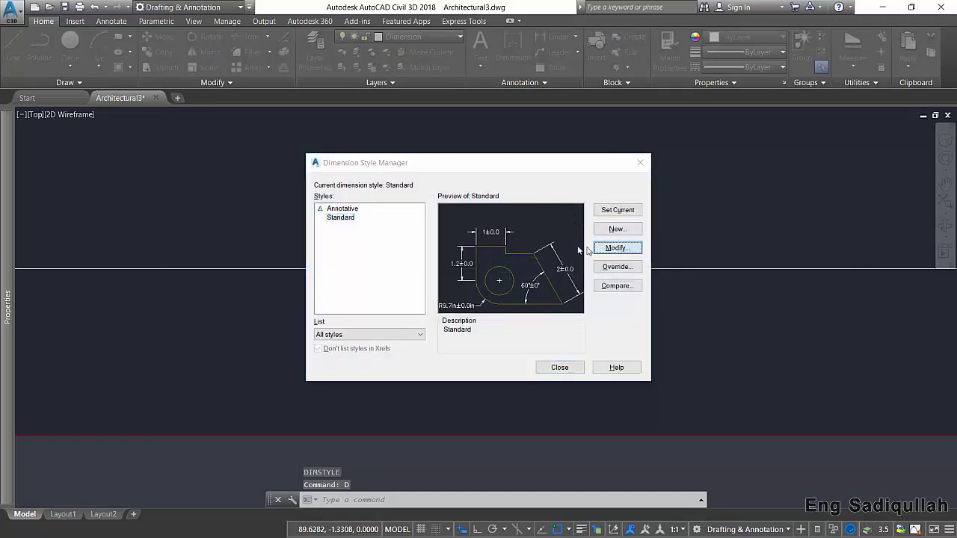
click(618, 248)
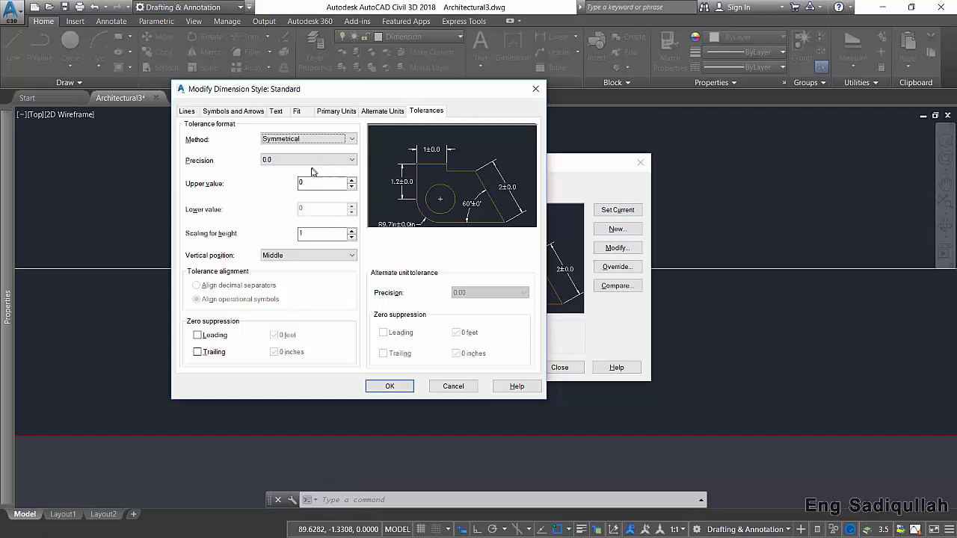
drag(311, 182, 289, 184)
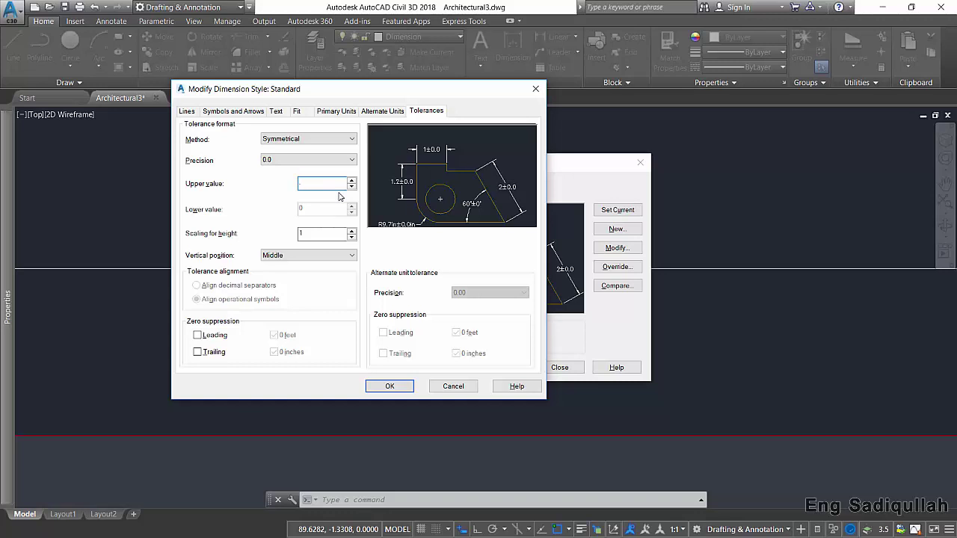
text(5)
click(389, 386)
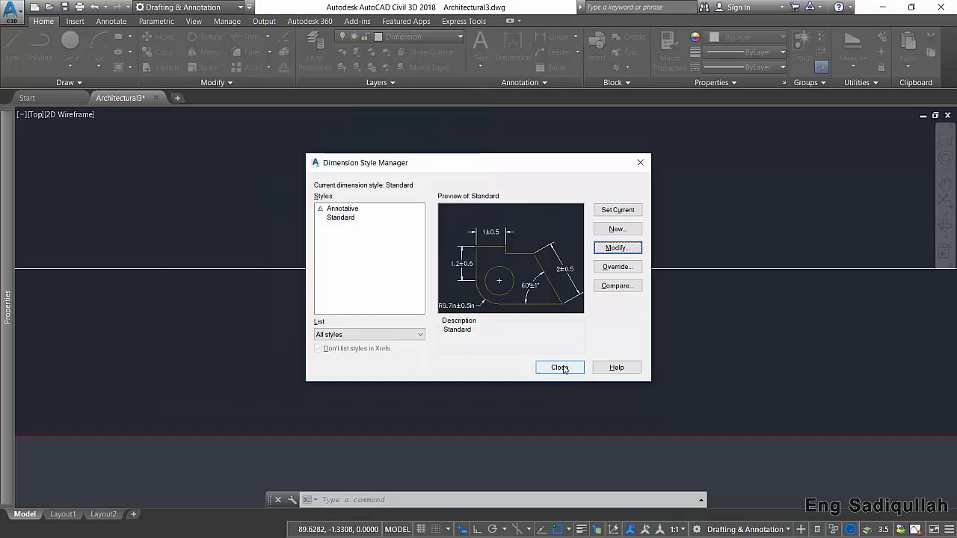
click(562, 368)
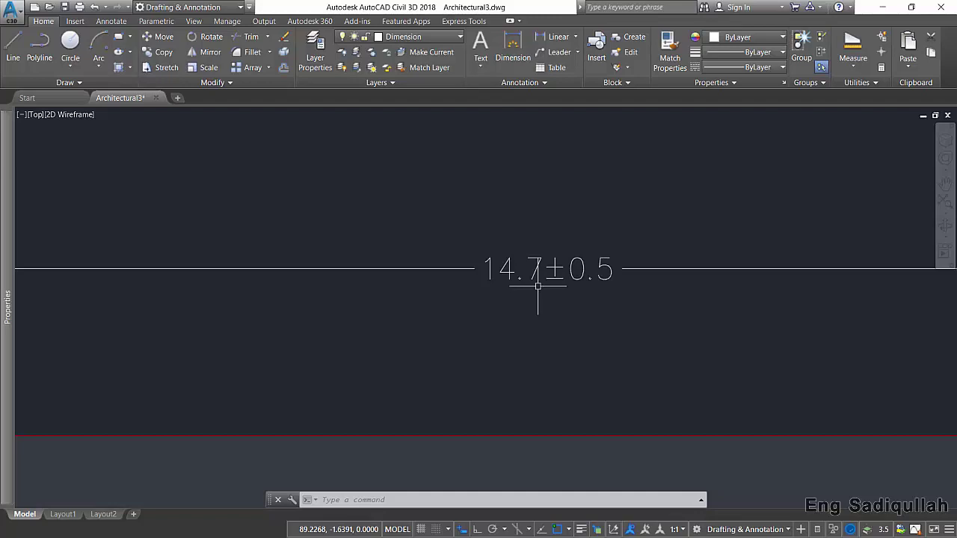
text(d)
key(Return)
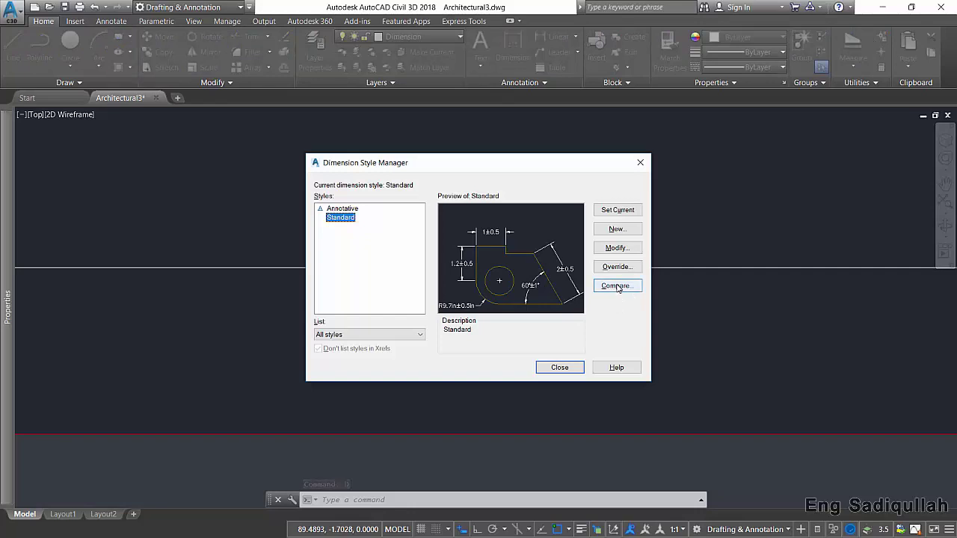
click(617, 248)
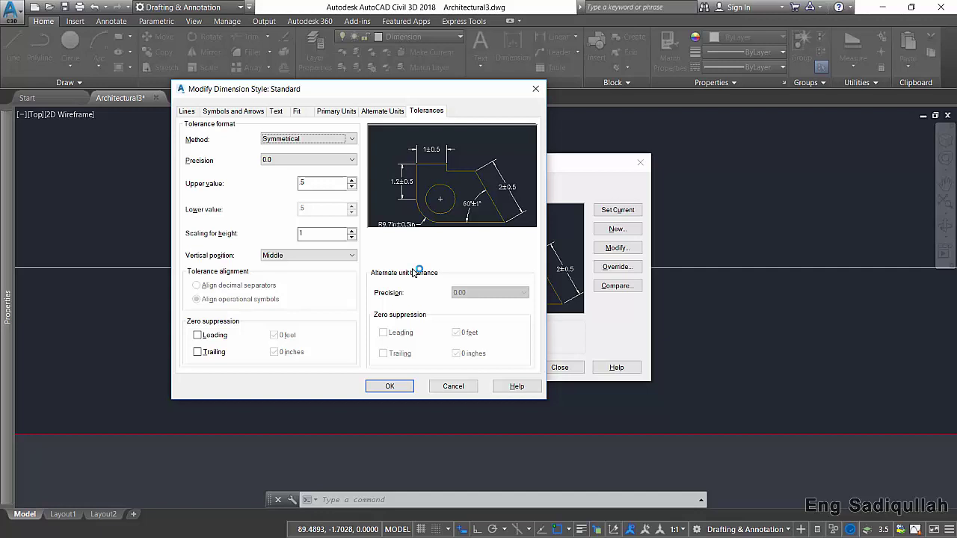
click(447, 386)
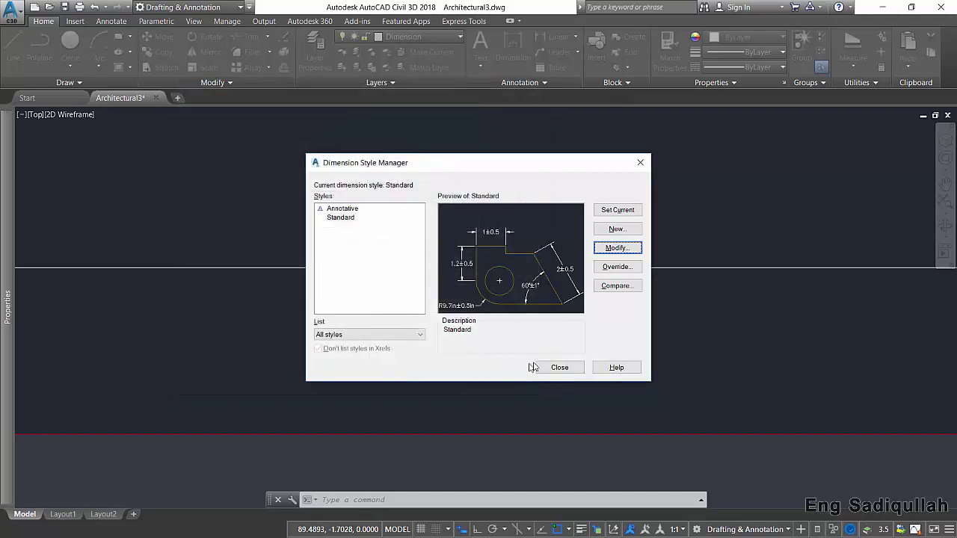
click(560, 368)
scroll(511, 299, down, 3)
middle_drag(511, 299, 552, 277)
text(d)
key(Return)
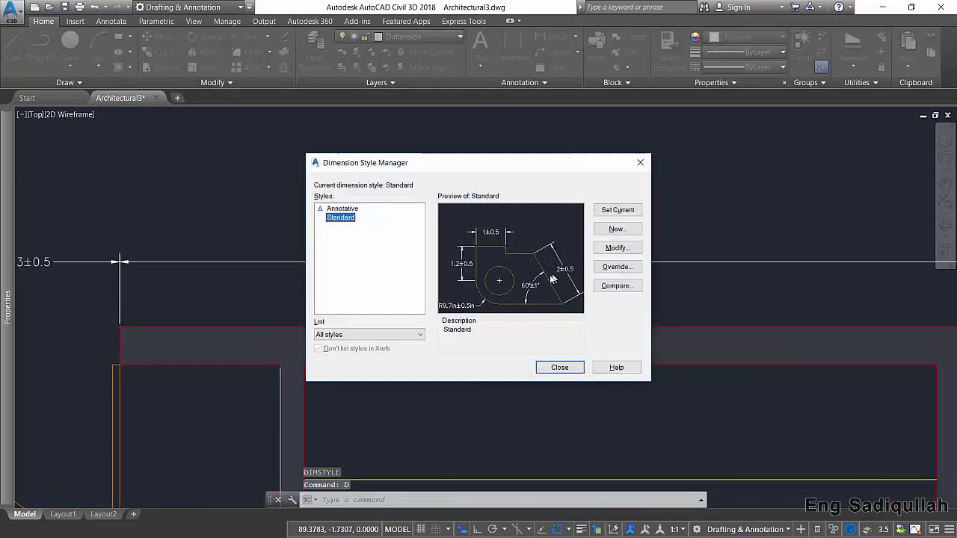
click(561, 367)
scroll(438, 256, down, 3)
scroll(483, 256, up, 2)
scroll(467, 243, up, 1)
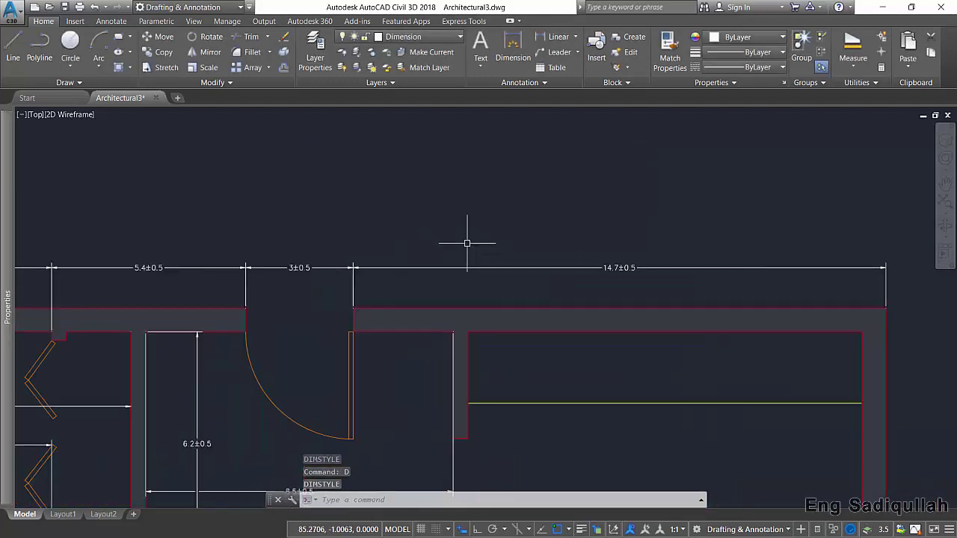
Abandon an unfinished dimension and end the dimensioning command
click(514, 49)
click(329, 180)
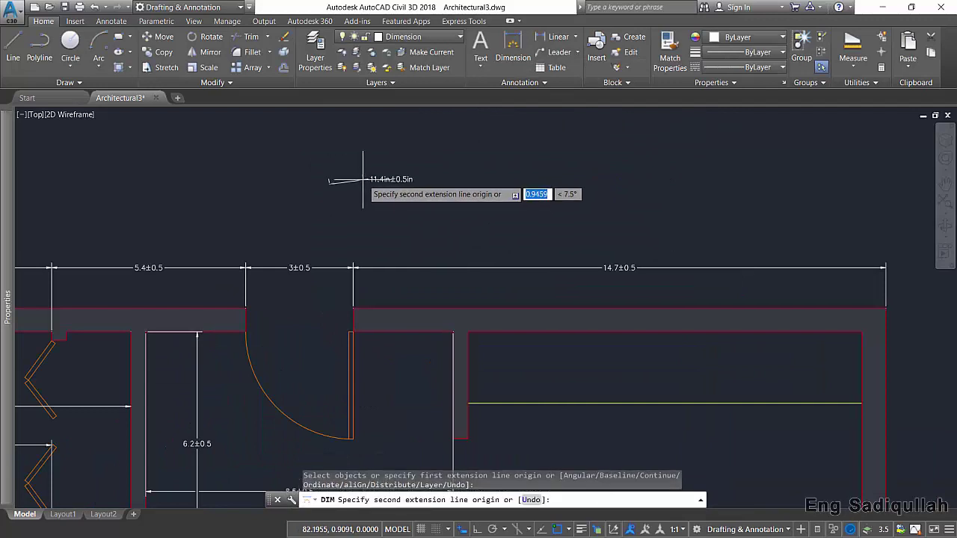
key(Escape)
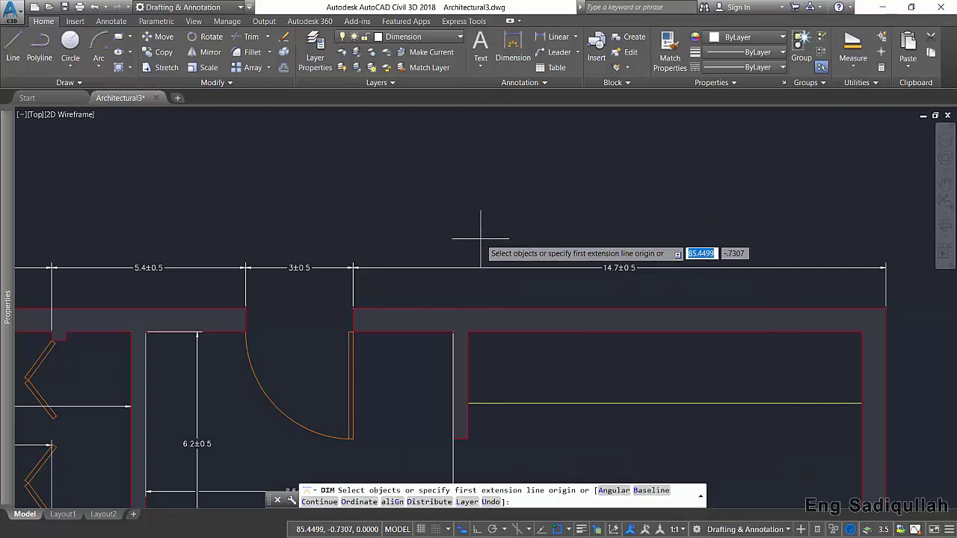
mouse_move(464, 202)
middle_down()
mouse_move(423, 288)
mouse_move(463, 240)
middle_up()
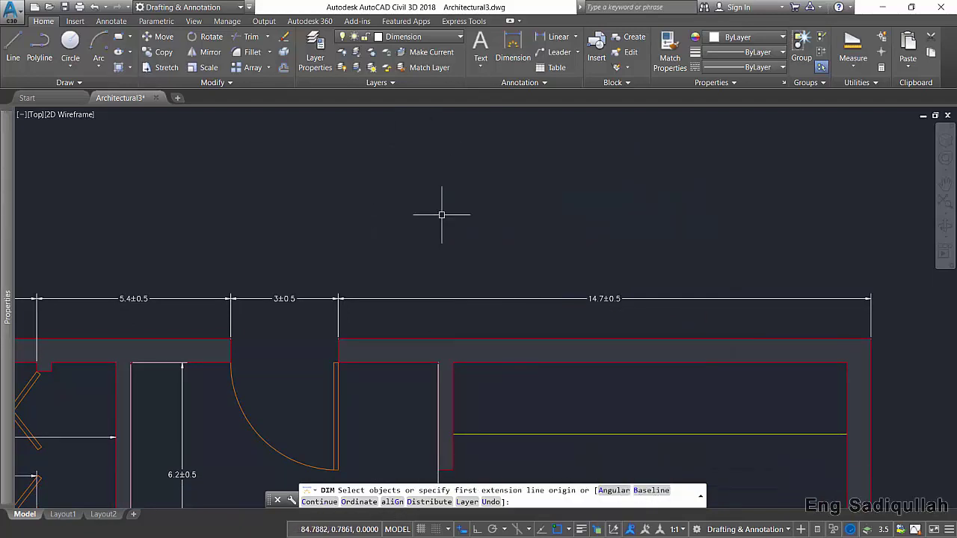
key(Escape)
Zoom and pan out to view the entire floor plan with its ±0.5 dimensions
scroll(404, 209, down, 1)
scroll(391, 207, down, 3)
mouse_move(391, 207)
middle_down()
mouse_move(334, 216)
mouse_move(513, 214)
mouse_move(529, 179)
mouse_move(513, 160)
middle_up()
scroll(500, 213, up, 2)
scroll(513, 163, down, 1)
scroll(509, 160, down, 1)
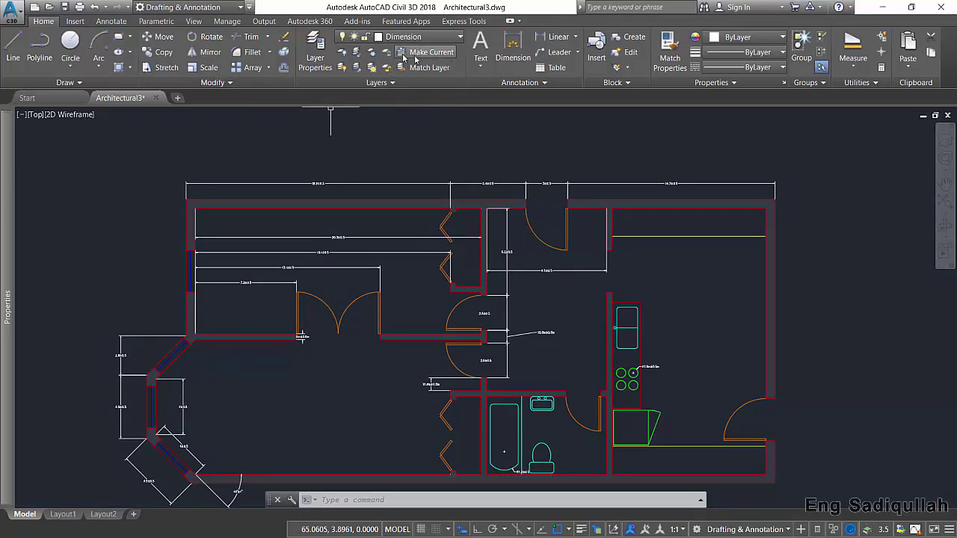
click(111, 21)
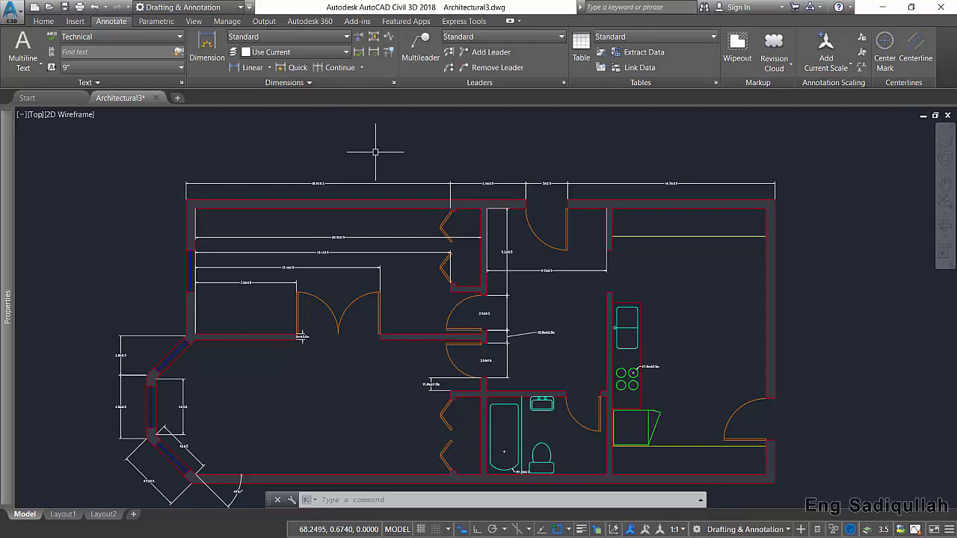
mouse_move(418, 179)
middle_down()
mouse_move(427, 158)
mouse_move(450, 168)
middle_up()
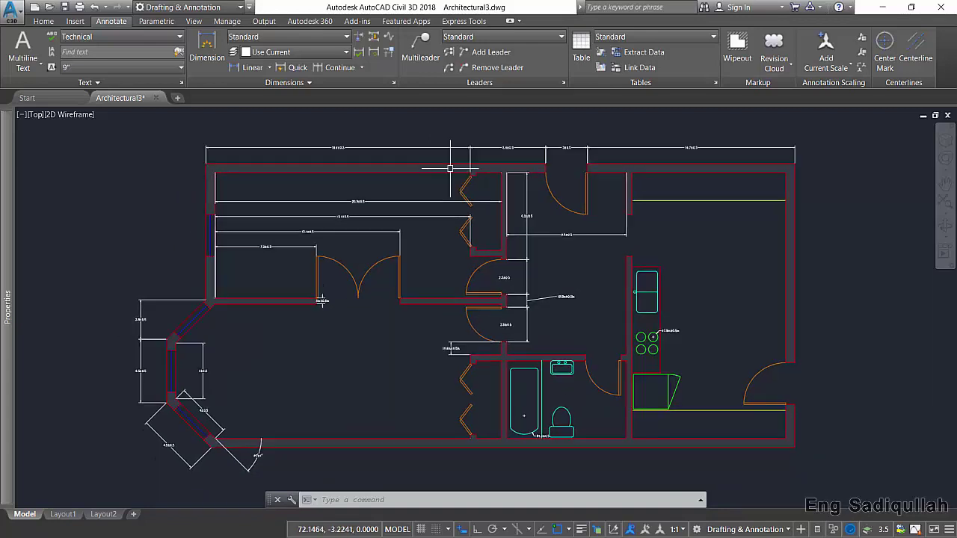
middle_drag(489, 210, 497, 206)
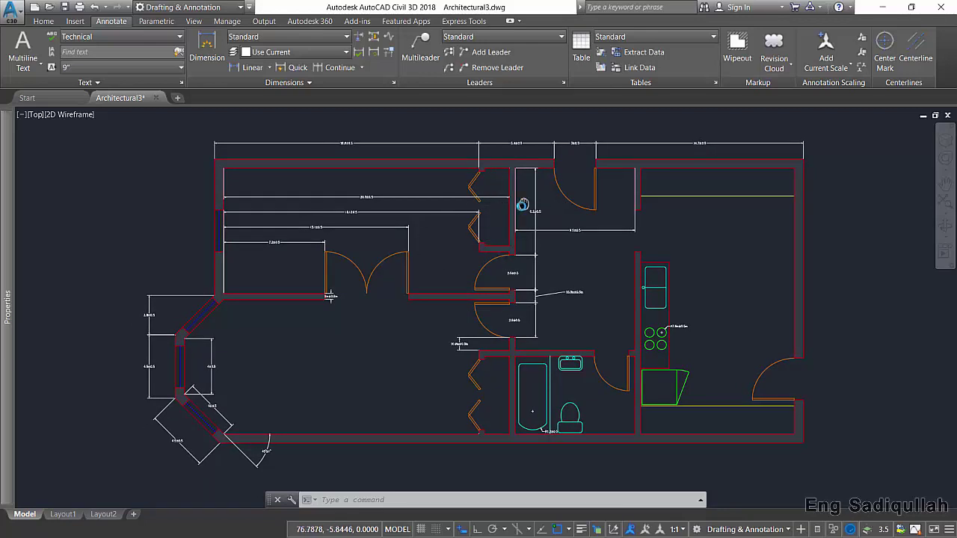
middle_drag(620, 183, 602, 193)
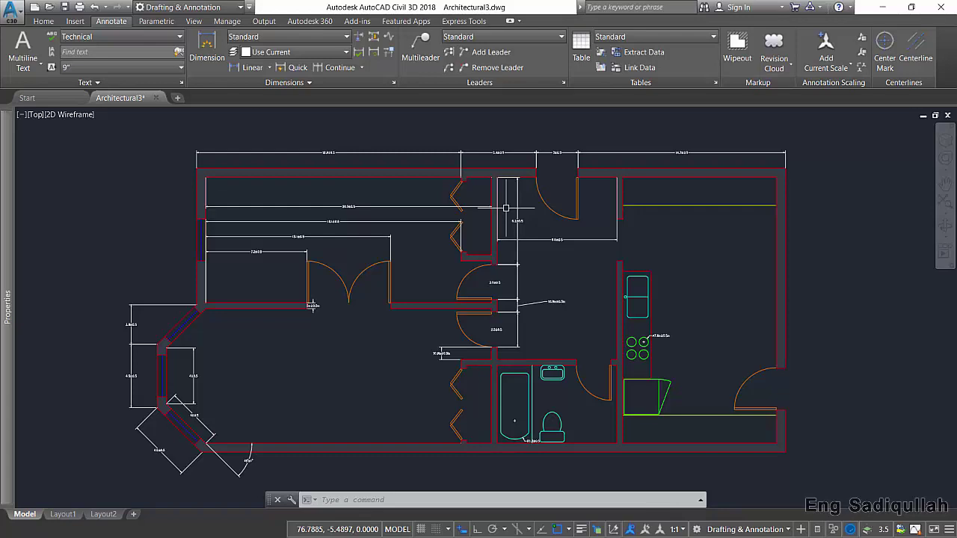
middle_drag(506, 208, 508, 199)
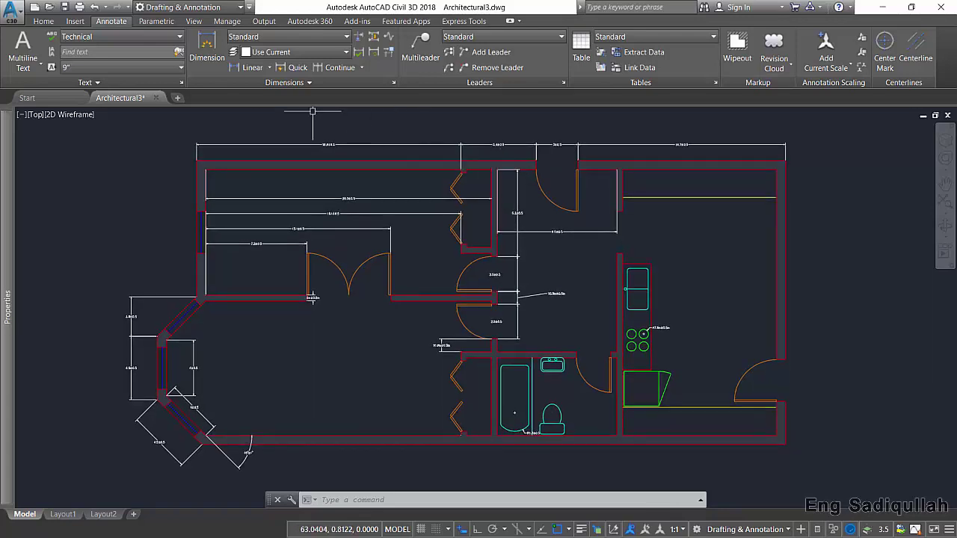
click(44, 21)
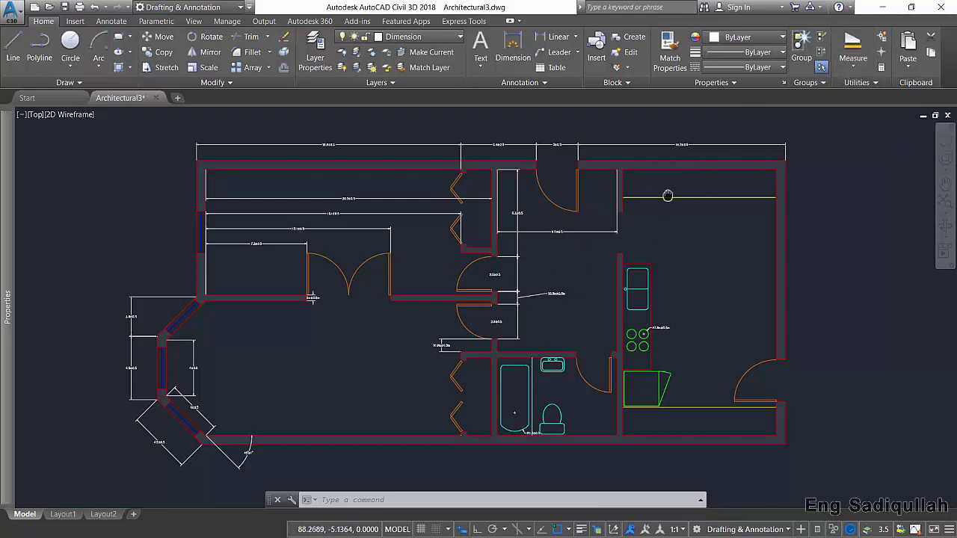
middle_drag(671, 189, 668, 191)
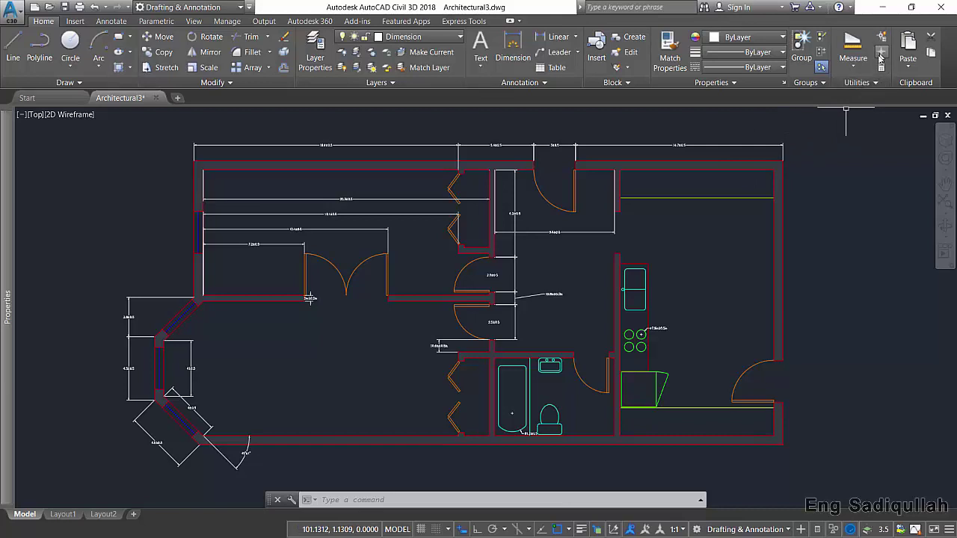
Measure the distance between two wall corners with Measure > Distance
click(855, 65)
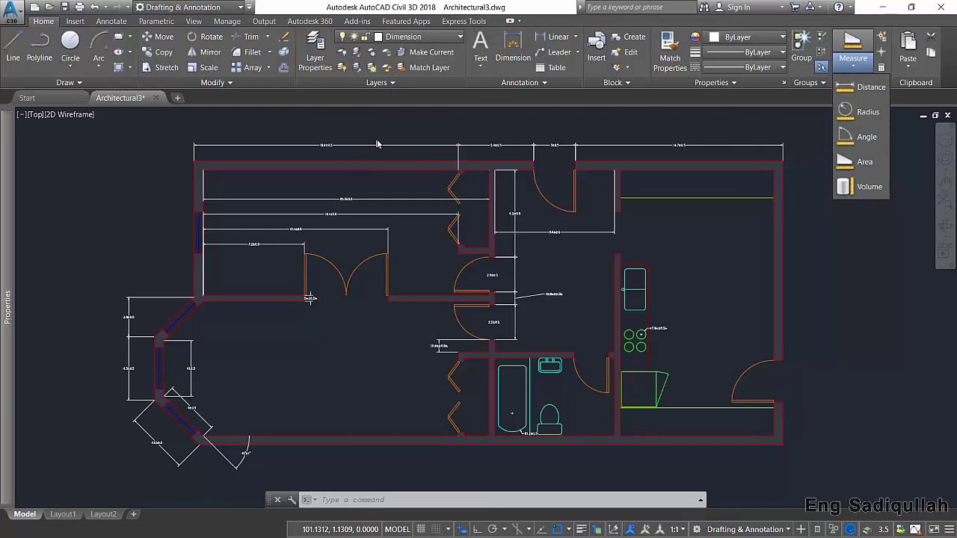
click(868, 87)
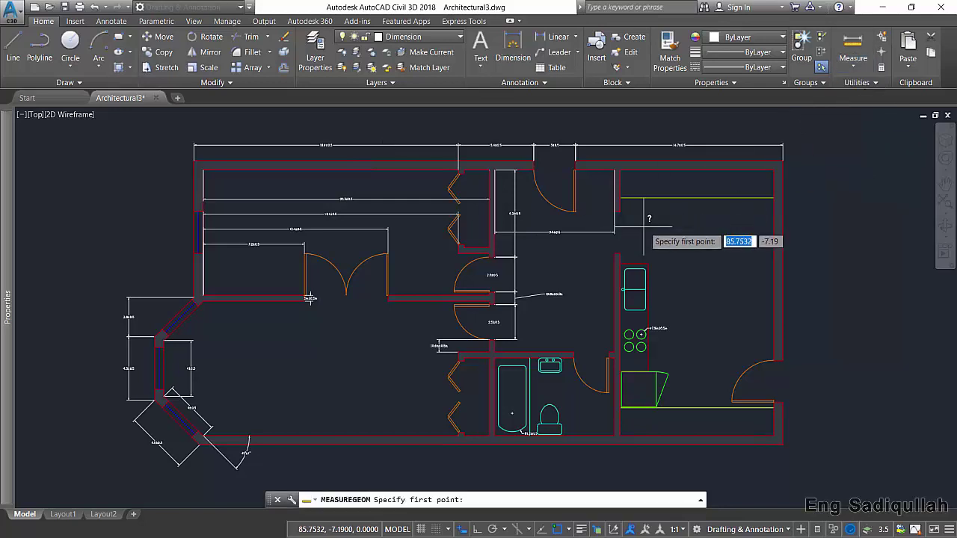
scroll(649, 221, up, 4)
middle_drag(644, 210, 632, 315)
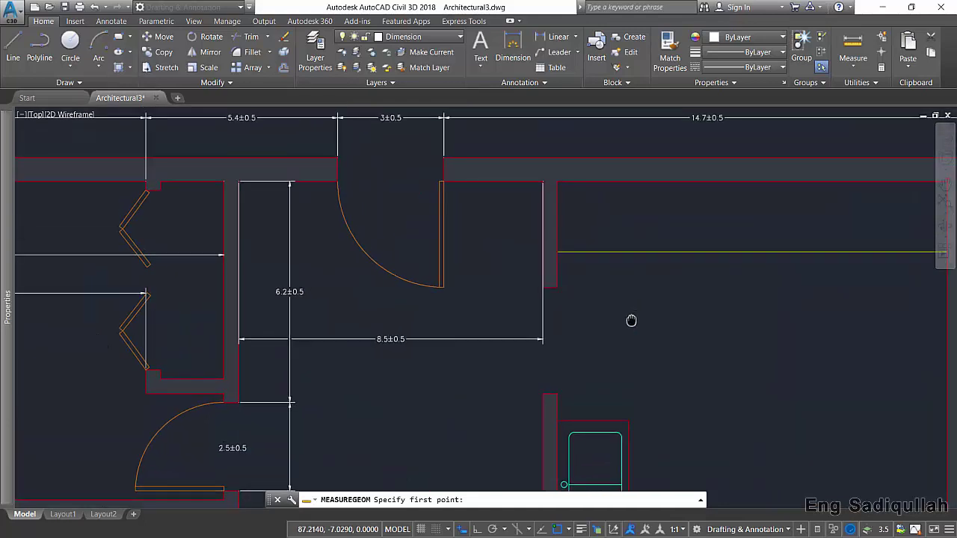
click(556, 289)
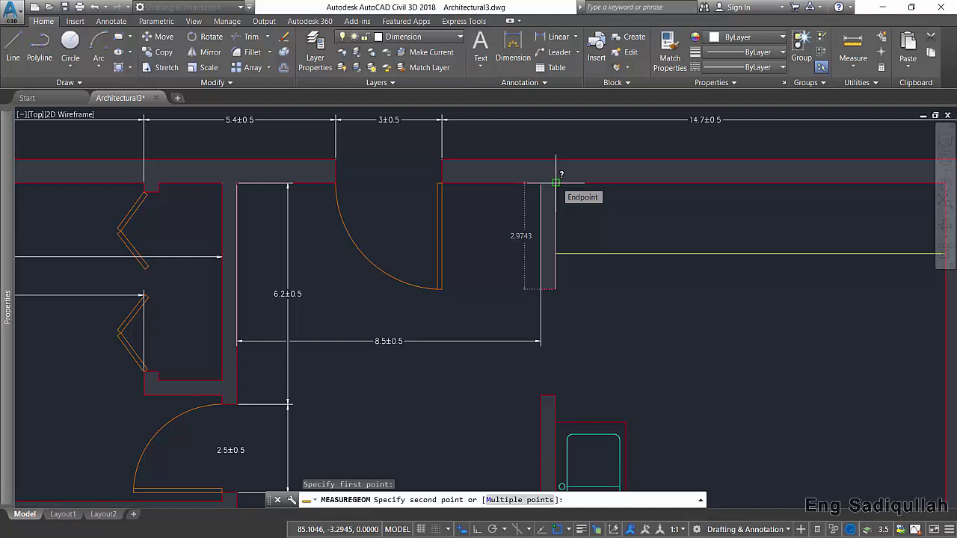
middle_drag(555, 183, 558, 223)
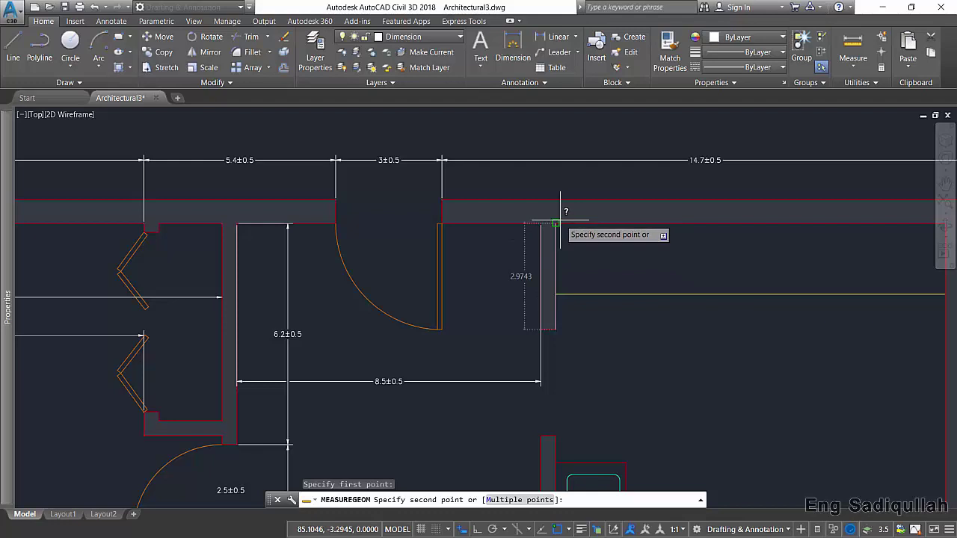
click(557, 223)
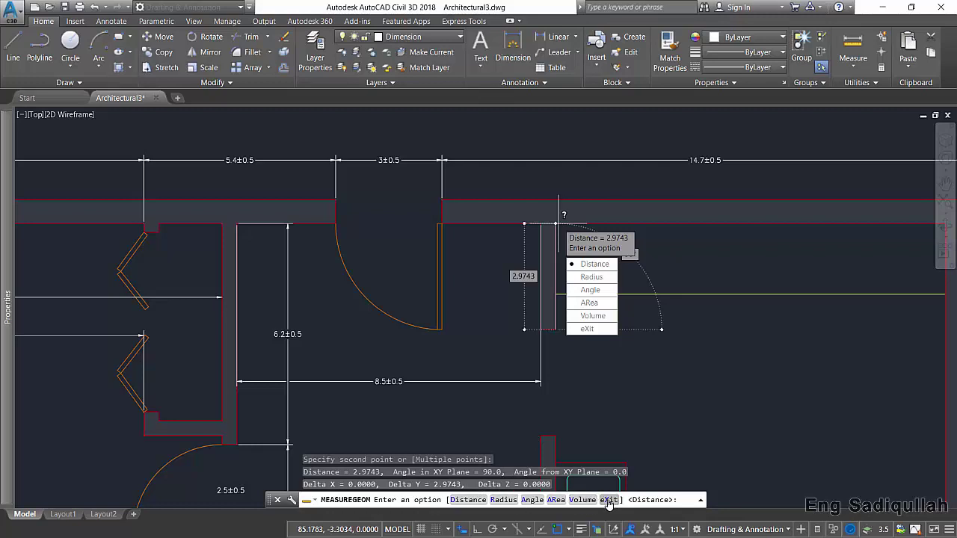
click(610, 501)
click(853, 62)
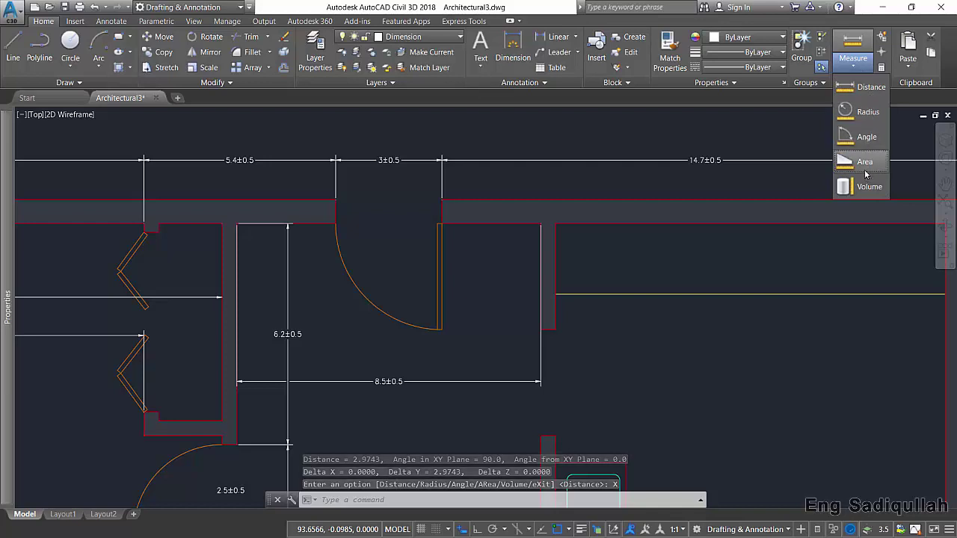
click(748, 240)
Measure the top wall span with DIST (14.7476) and compare it with the 14.7±0.5 dimension
text(di)
key(Return)
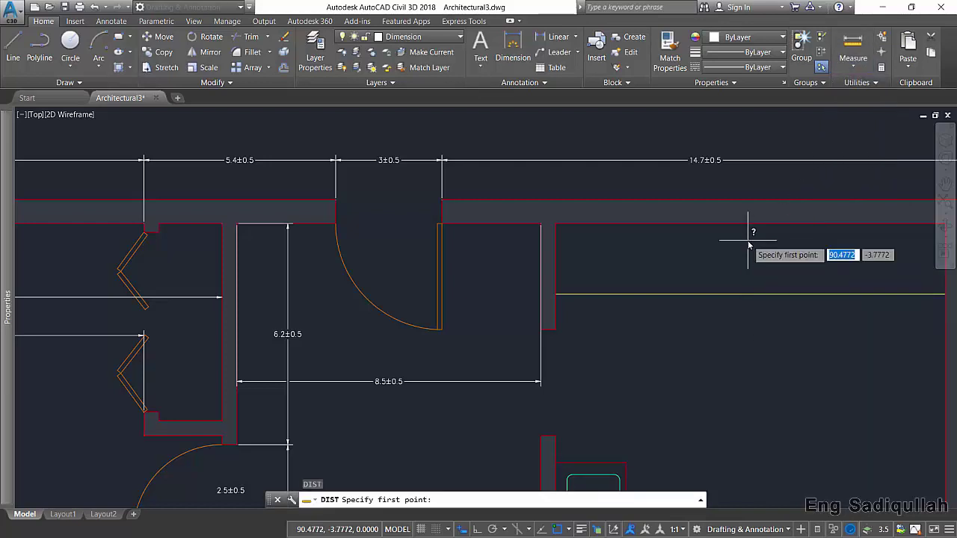
middle_drag(748, 240, 588, 300)
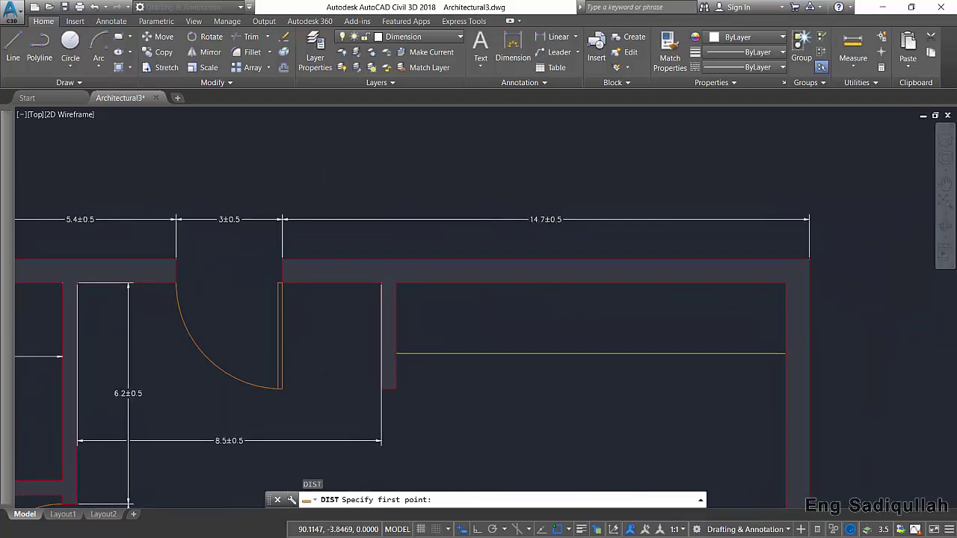
click(283, 260)
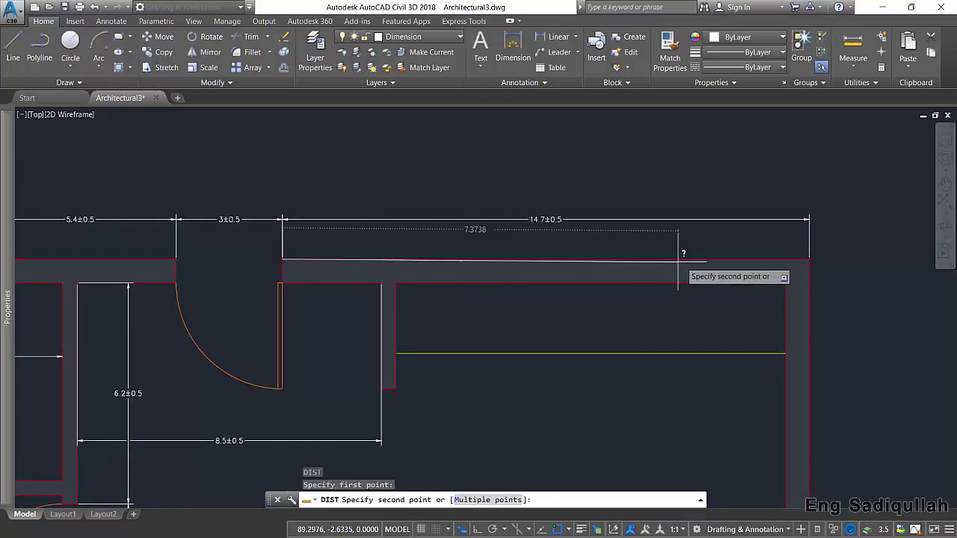
click(810, 258)
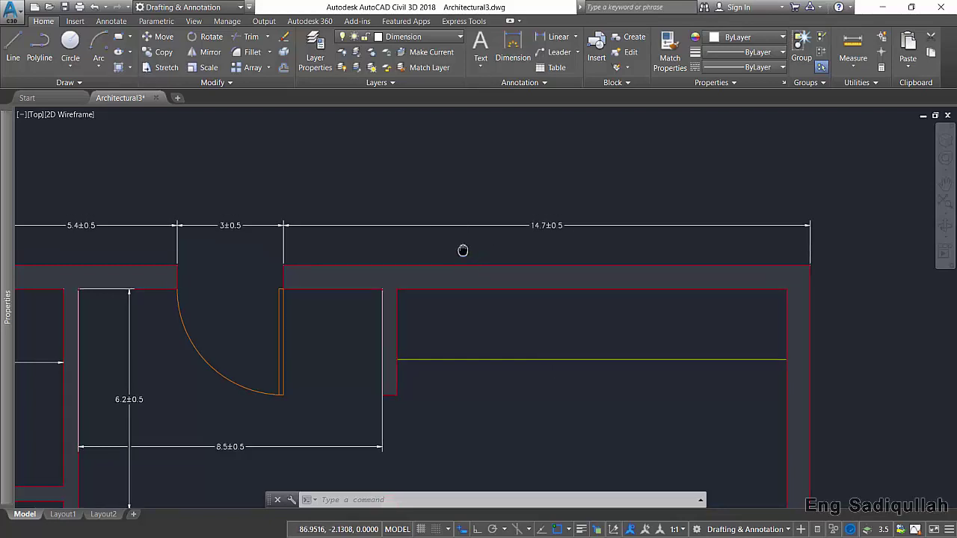
middle_drag(464, 250, 453, 302)
click(364, 270)
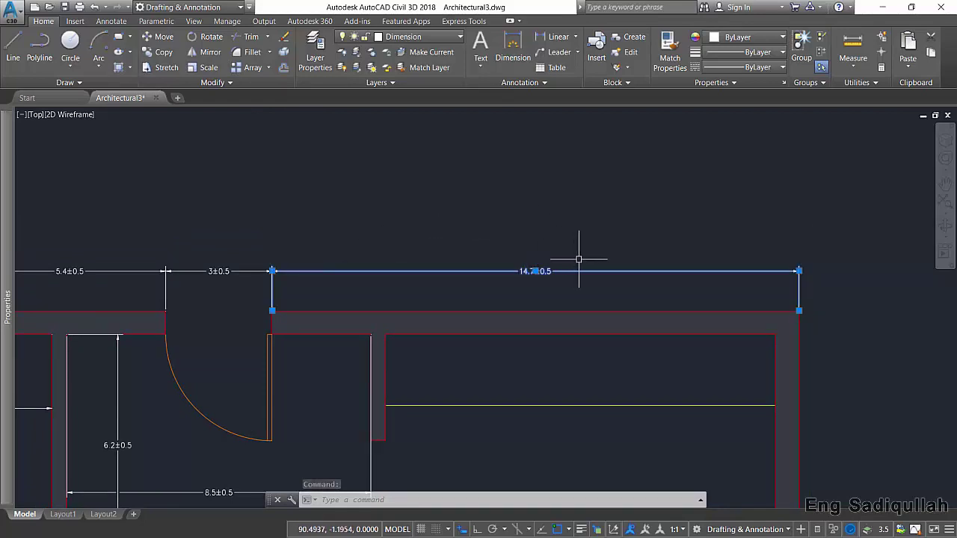
key(Escape)
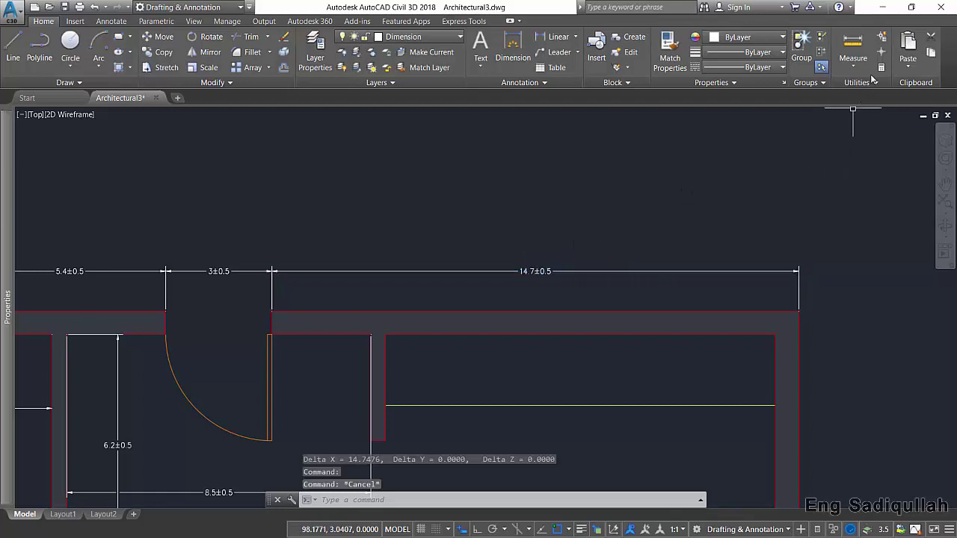
Measure the door swing arc's radius: 2.9743, diameter 5.9486
click(853, 60)
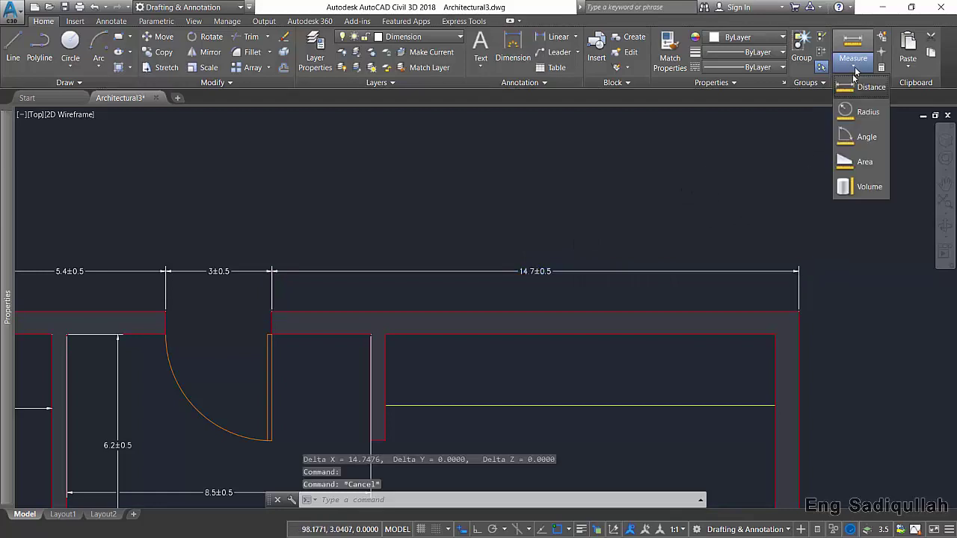
click(860, 120)
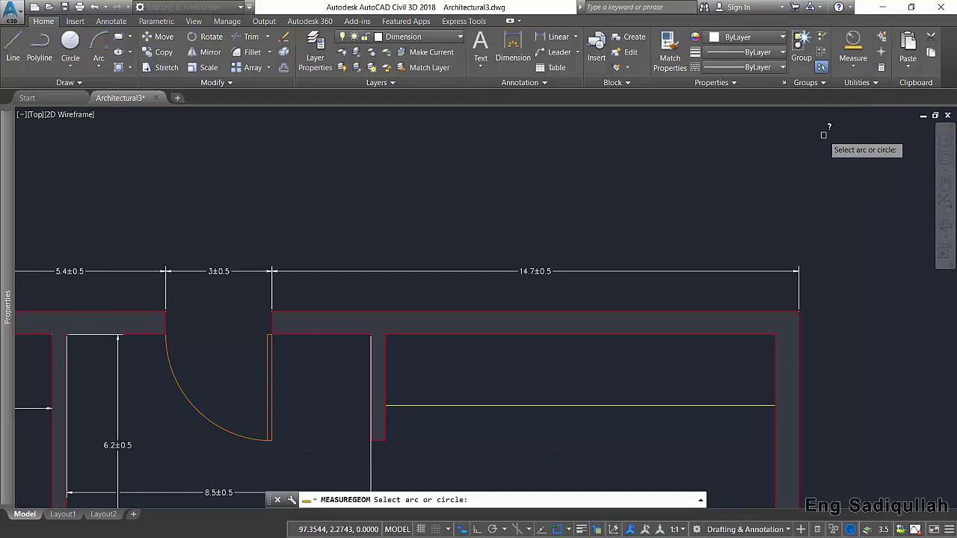
scroll(590, 310, down, 3)
scroll(404, 292, up, 3)
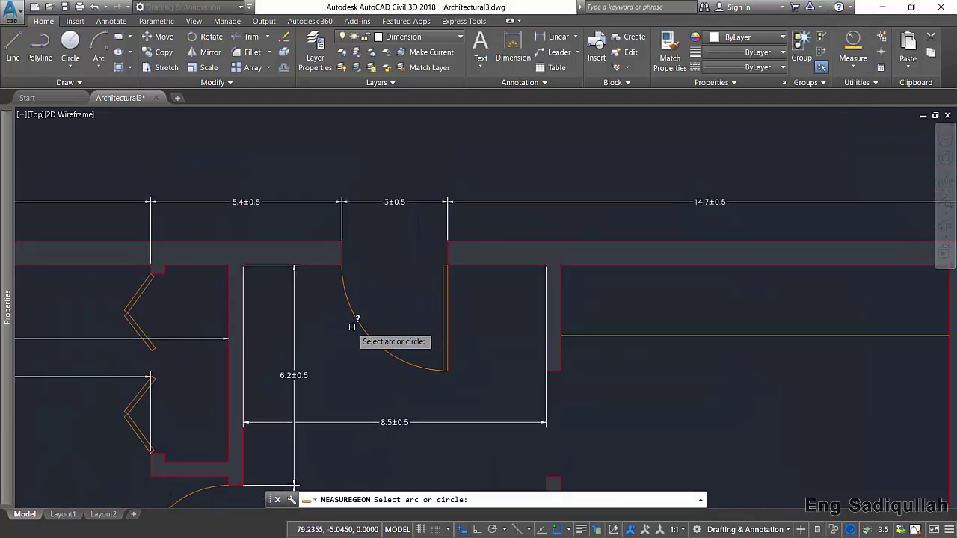
click(359, 326)
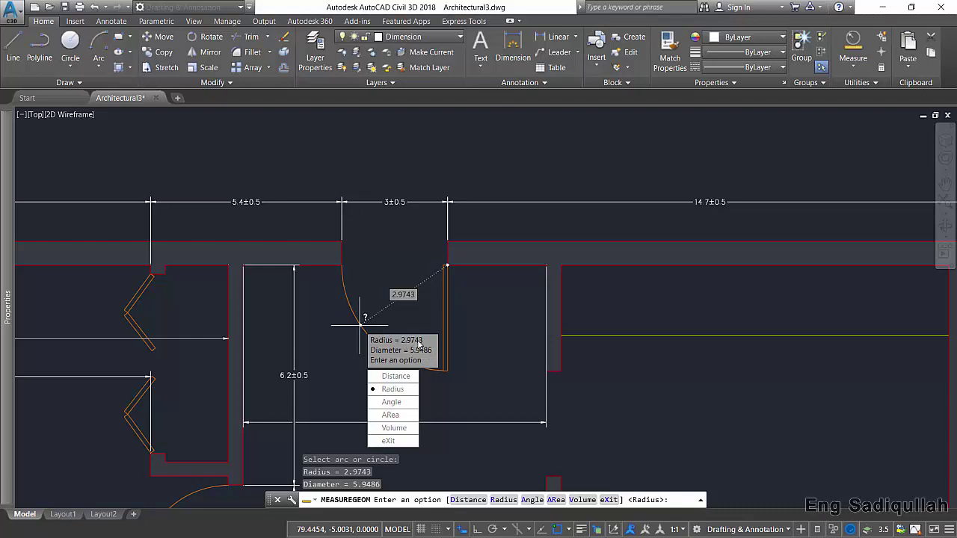
Measure the angle between the angled bay wall and the bottom wall: 135°
click(398, 404)
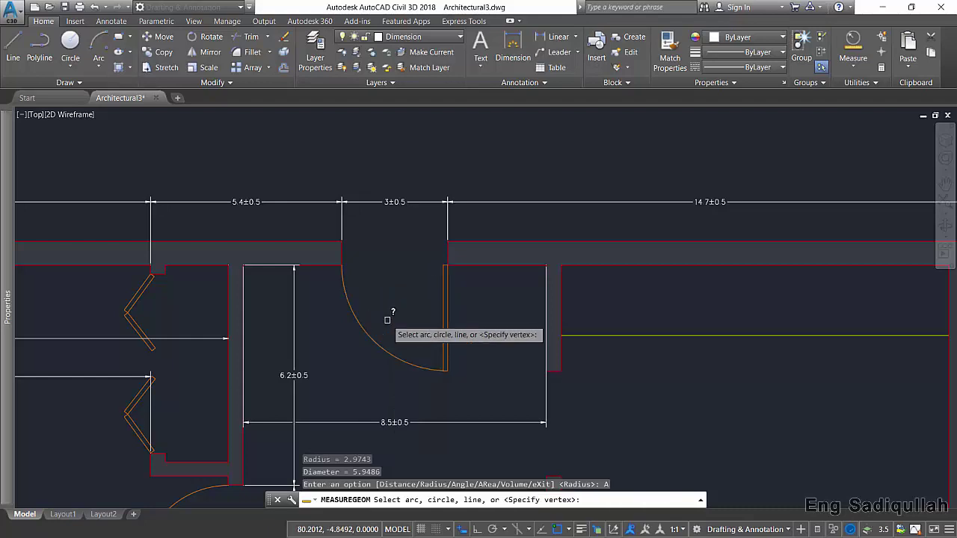
scroll(505, 246, down, 3)
scroll(471, 347, up, 3)
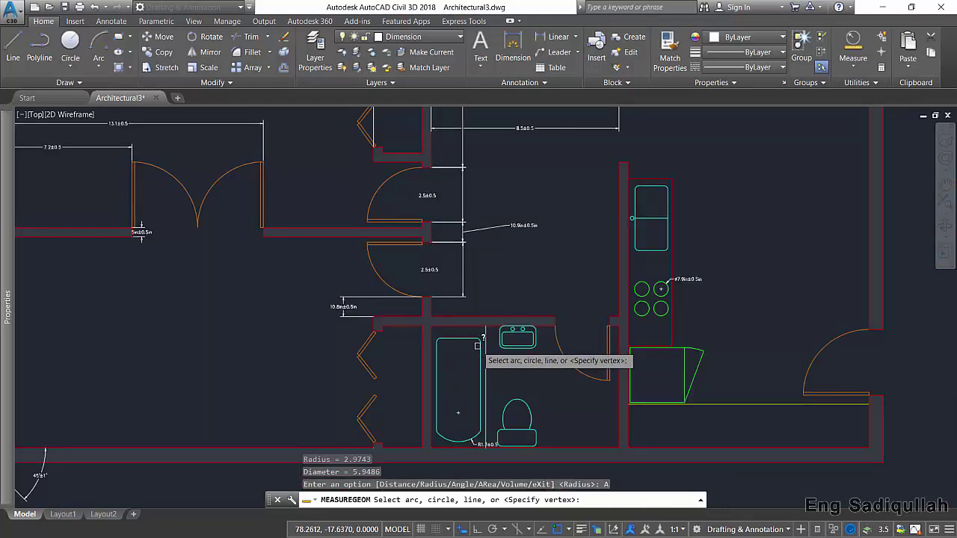
scroll(472, 347, down, 2)
middle_drag(472, 347, 465, 273)
scroll(466, 292, down, 2)
scroll(270, 284, up, 1)
scroll(241, 321, up, 5)
middle_drag(241, 321, 372, 321)
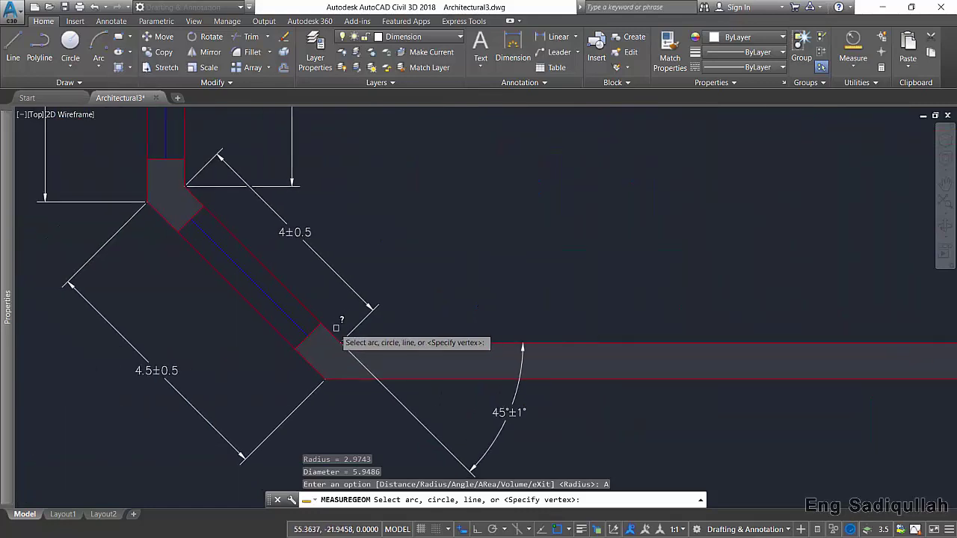
click(343, 342)
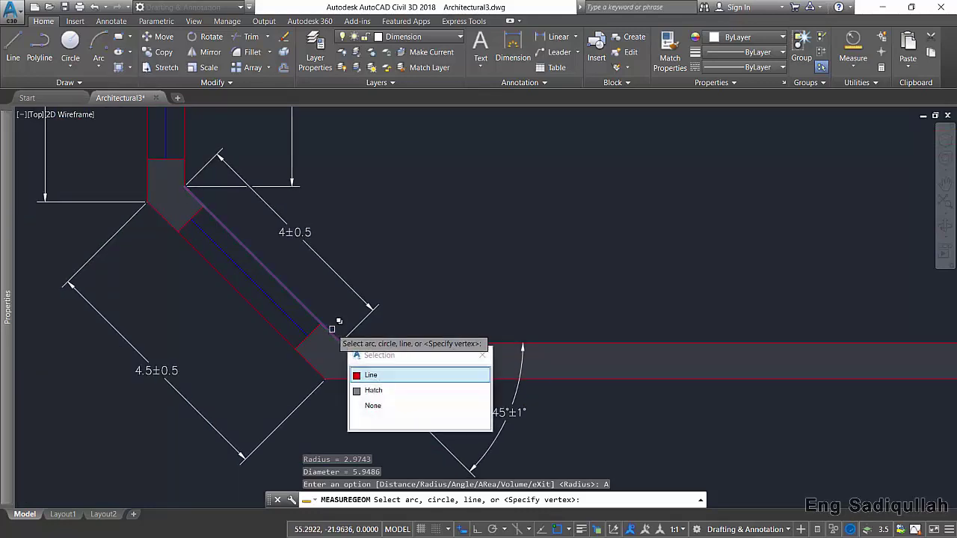
click(378, 376)
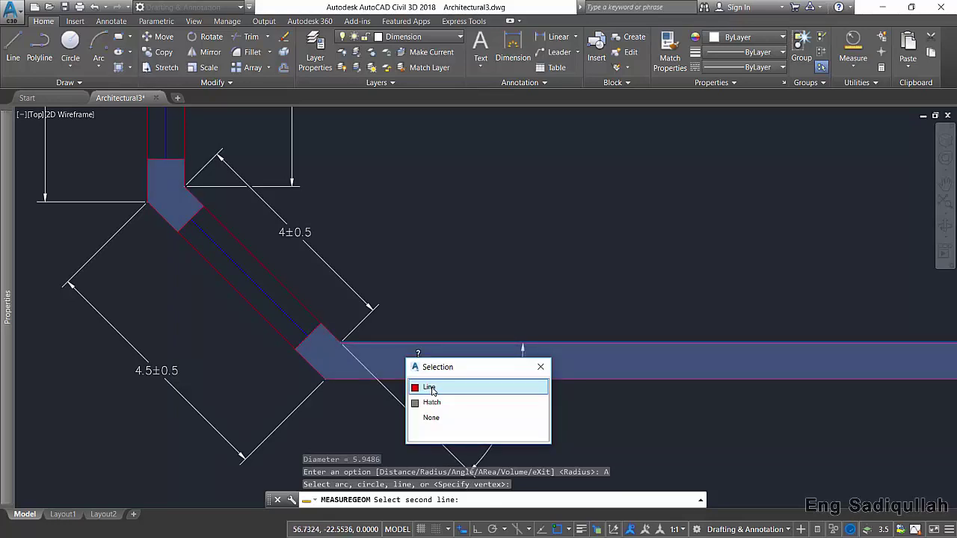
click(432, 388)
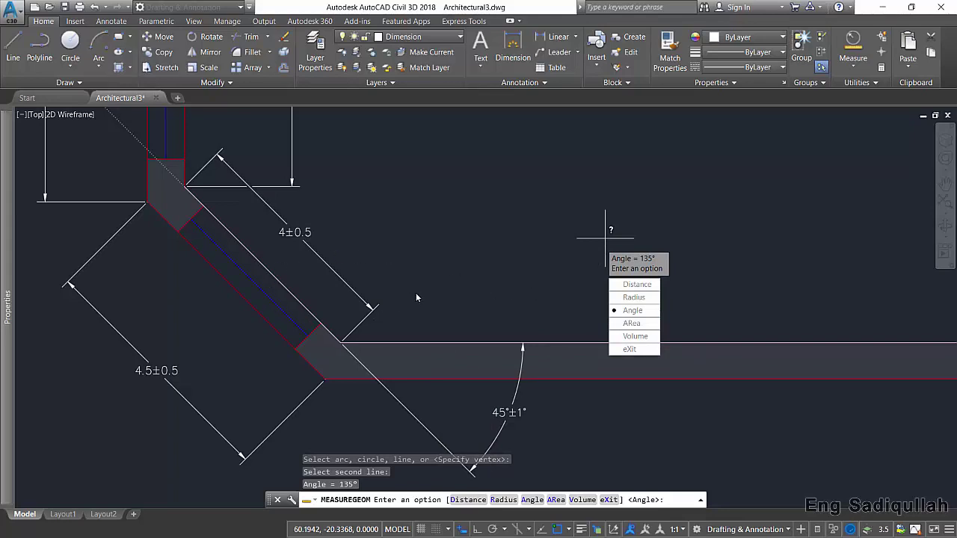
Switch to area measuring, then cancel the command and pan to the bay room
click(628, 323)
scroll(599, 300, down, 4)
scroll(581, 264, down, 3)
scroll(573, 278, up, 2)
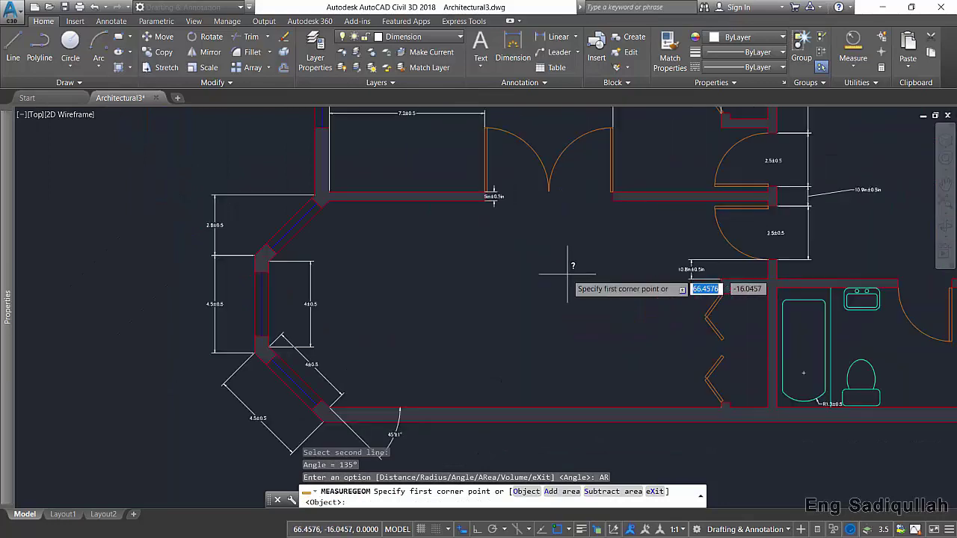
scroll(586, 267, up, 1)
key(Escape)
mouse_move(562, 256)
middle_down()
mouse_move(513, 384)
mouse_move(534, 427)
mouse_move(539, 253)
middle_up()
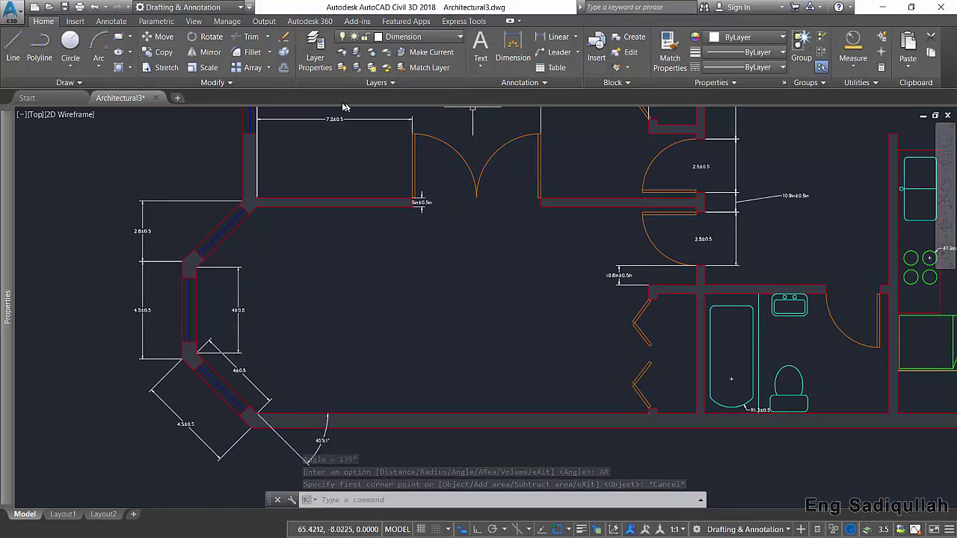
Turn off the current Dimension layer to hide all ±0.5 dimensions from the plan
click(410, 37)
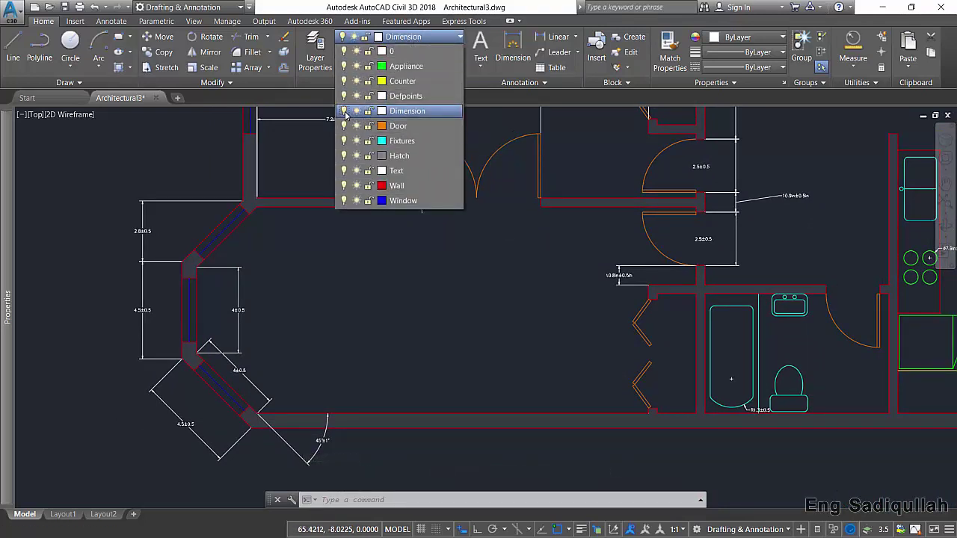
click(344, 111)
click(439, 254)
scroll(437, 272, up, 2)
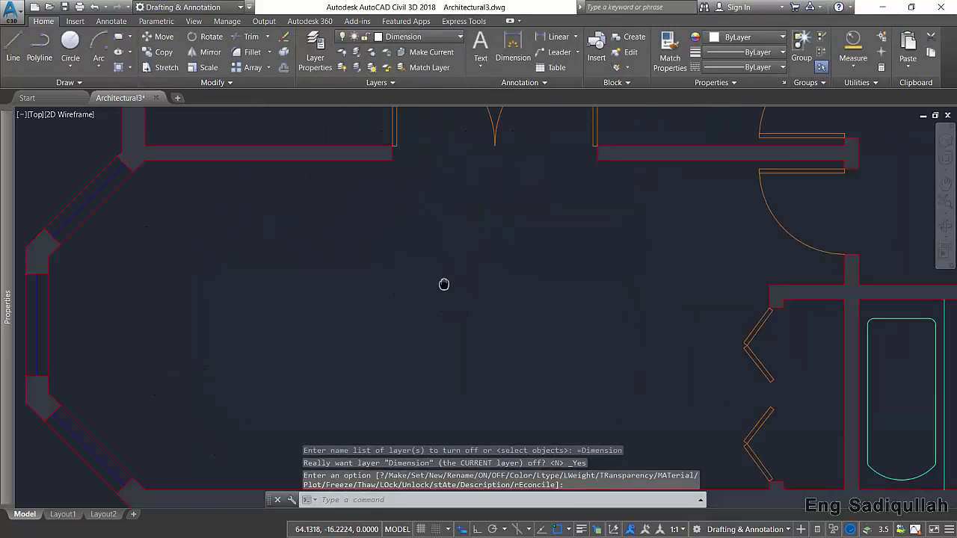
scroll(487, 270, down, 1)
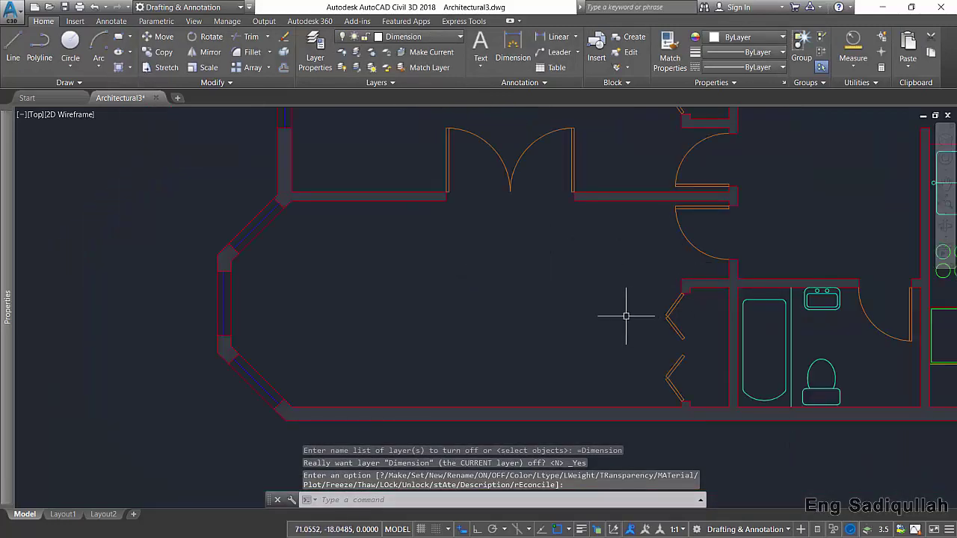
text(ARE)
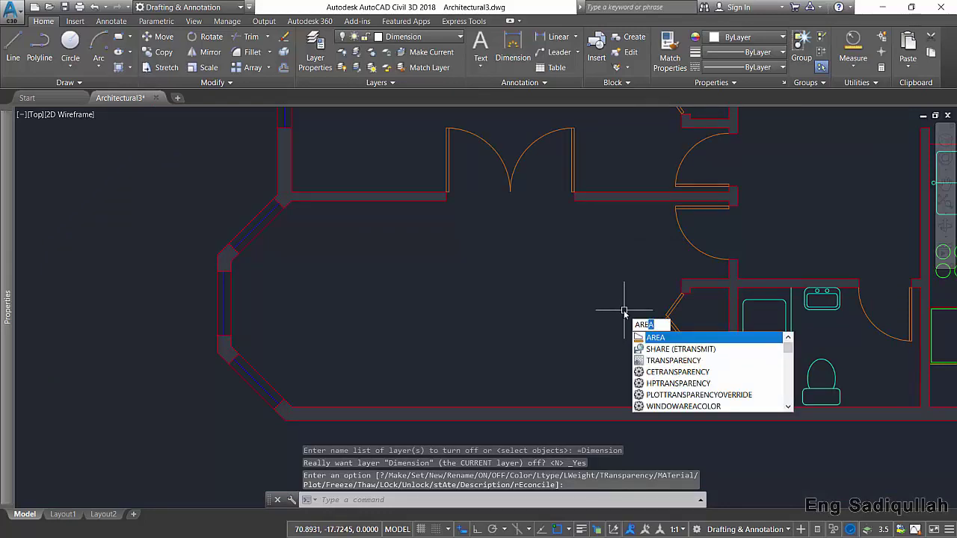
Start AREA and pick the four corners of the angled bay on the room's left side
key(Return)
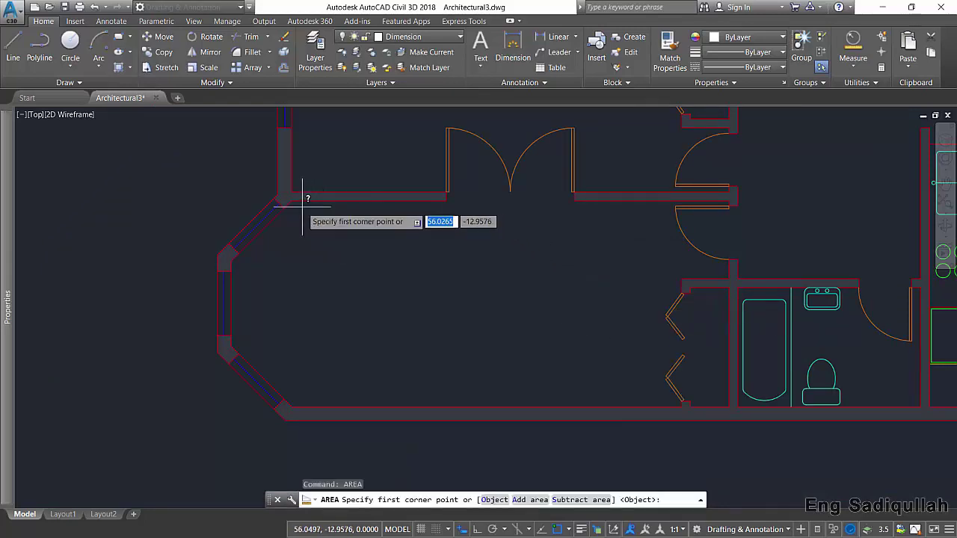
click(291, 200)
click(232, 260)
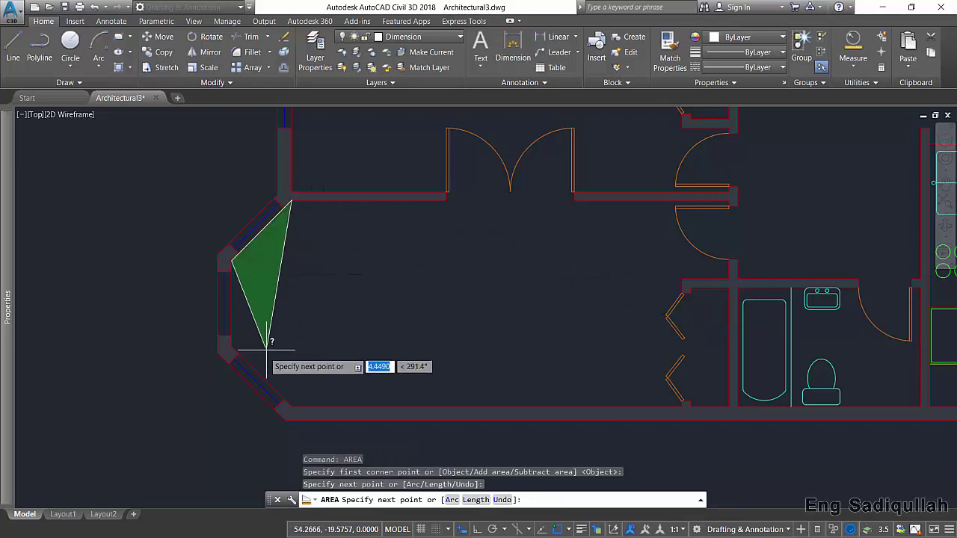
click(232, 346)
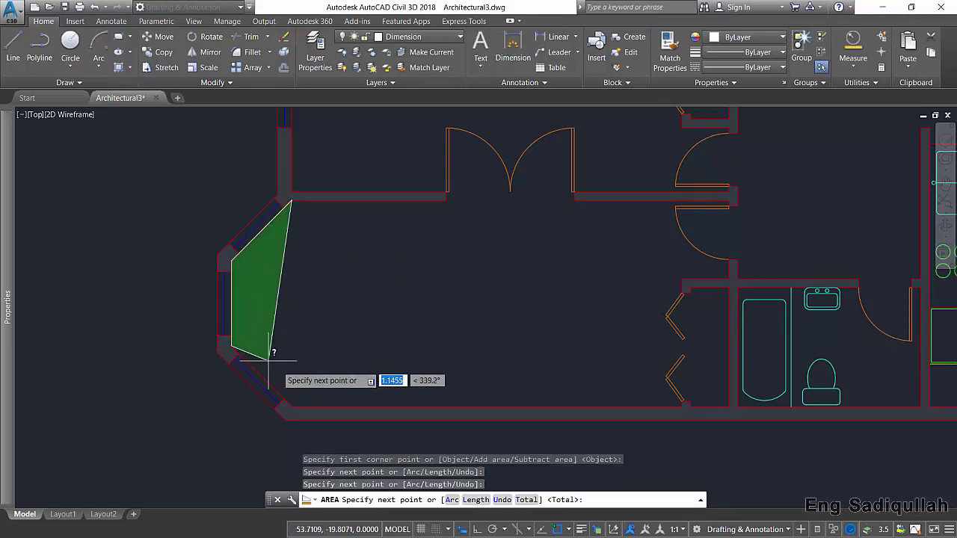
click(292, 406)
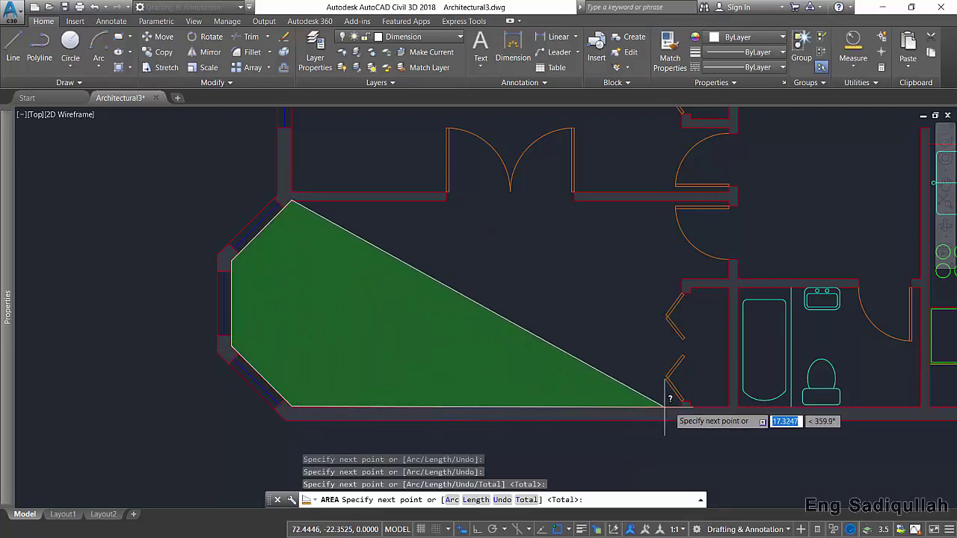
scroll(670, 400, up, 2)
Continue the outline through the bottom wall jog, right wall, wall step and top wall corners
click(687, 404)
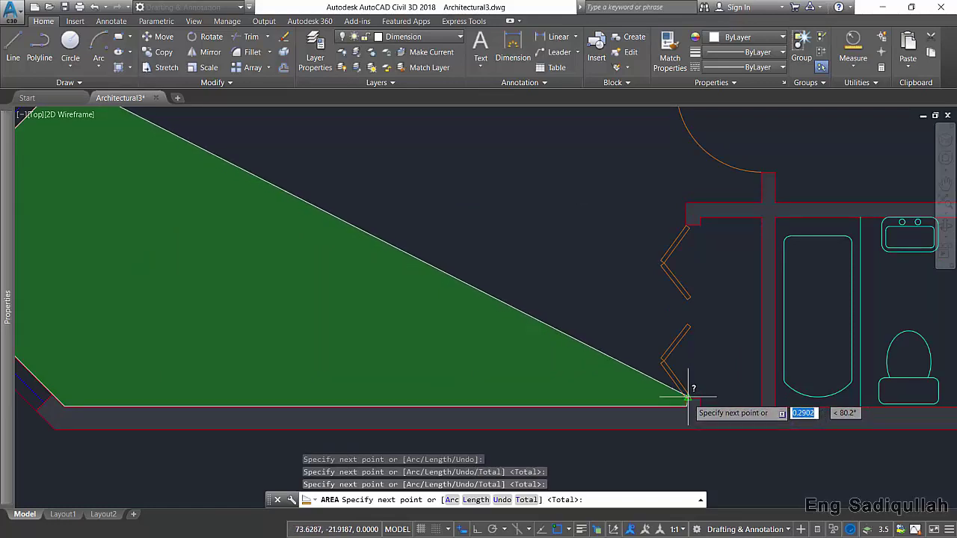
click(691, 400)
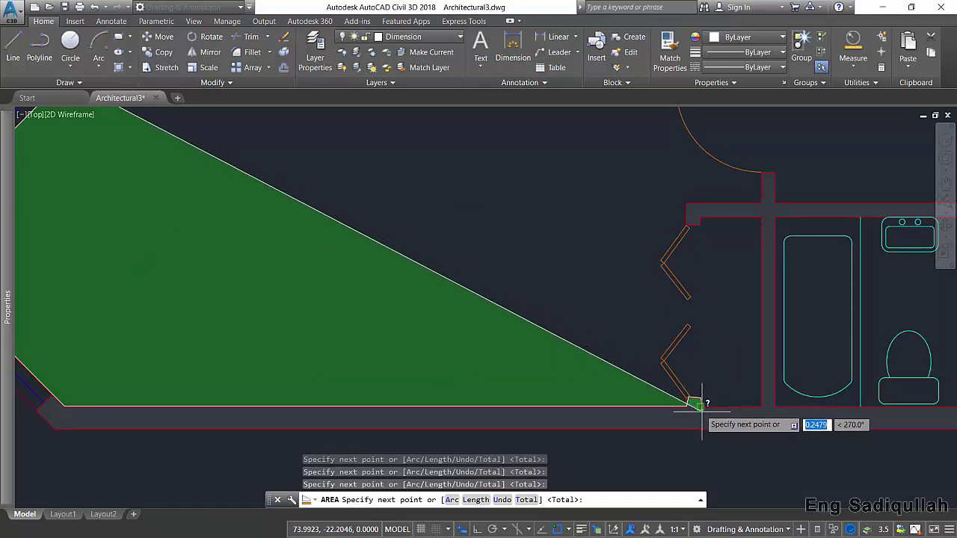
click(697, 404)
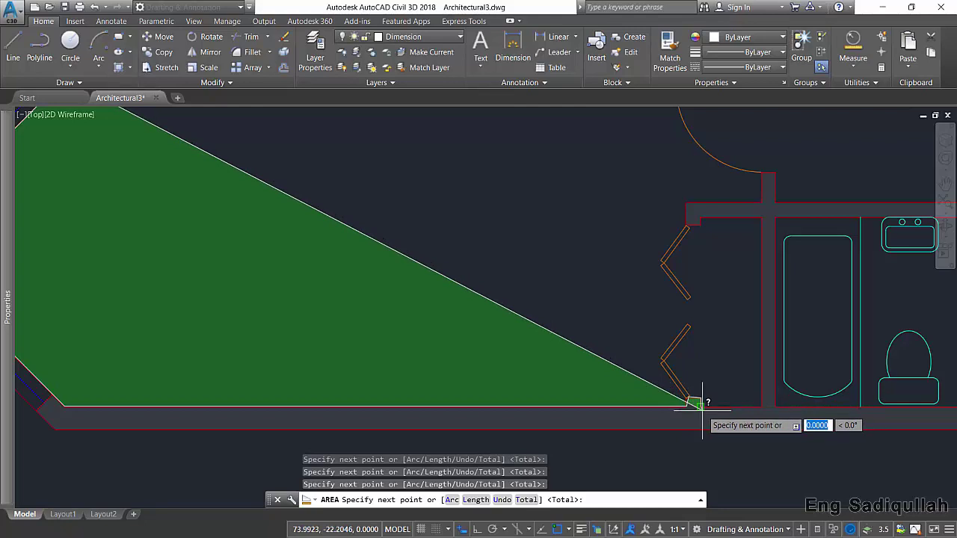
click(763, 405)
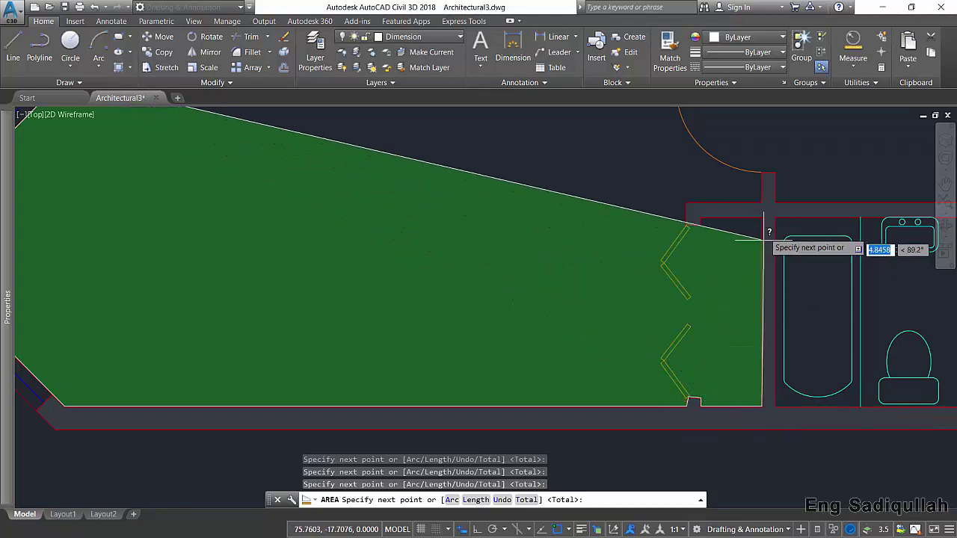
click(762, 217)
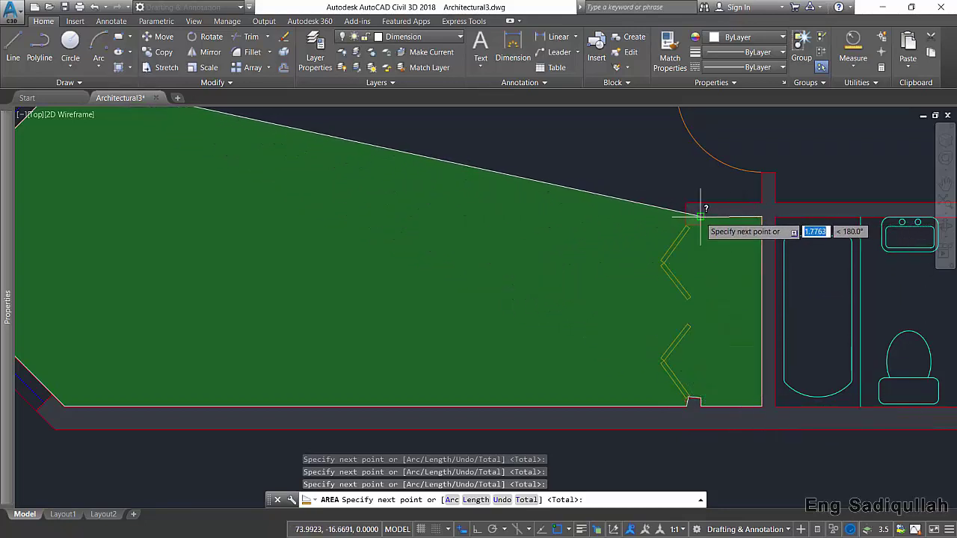
click(700, 217)
click(685, 224)
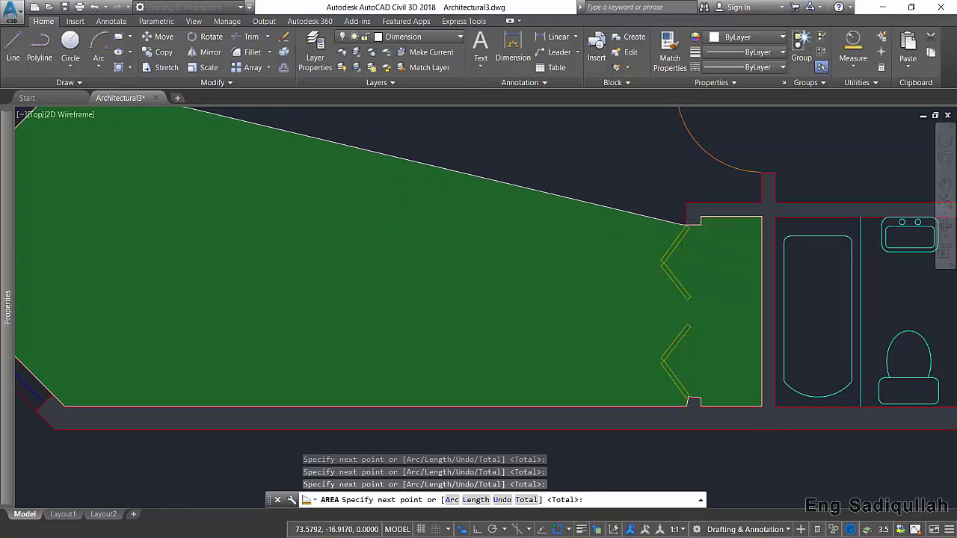
click(762, 201)
scroll(762, 200, down, 2)
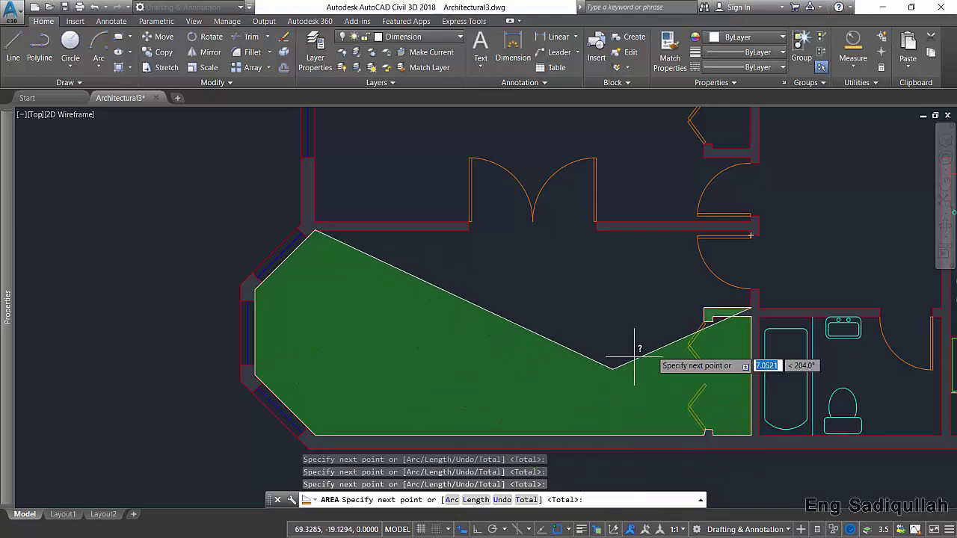
scroll(755, 231, up, 4)
click(732, 220)
scroll(500, 286, down, 5)
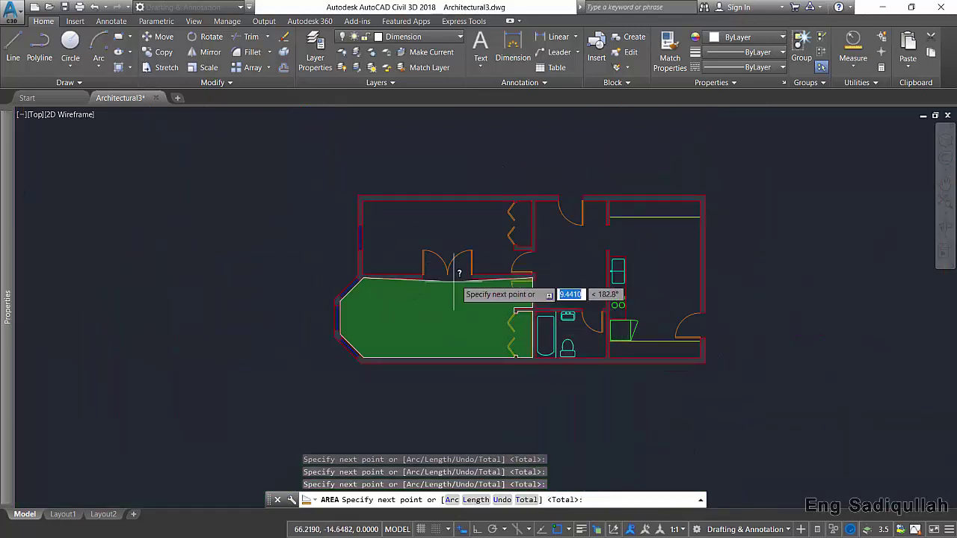
Close the outline to get Area 212.4625 and Perimeter 67.4854, shown in the expanded history
right_click(439, 309)
click(441, 312)
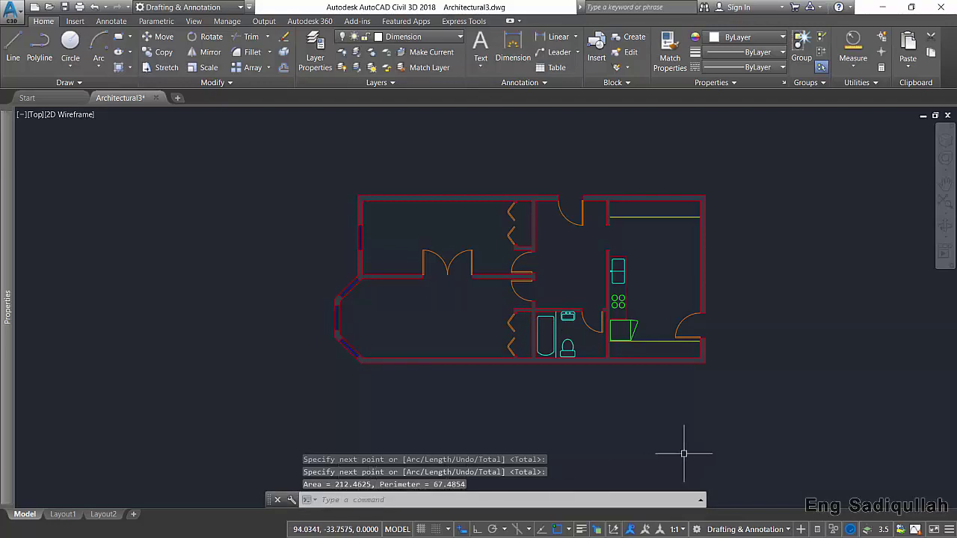
click(700, 500)
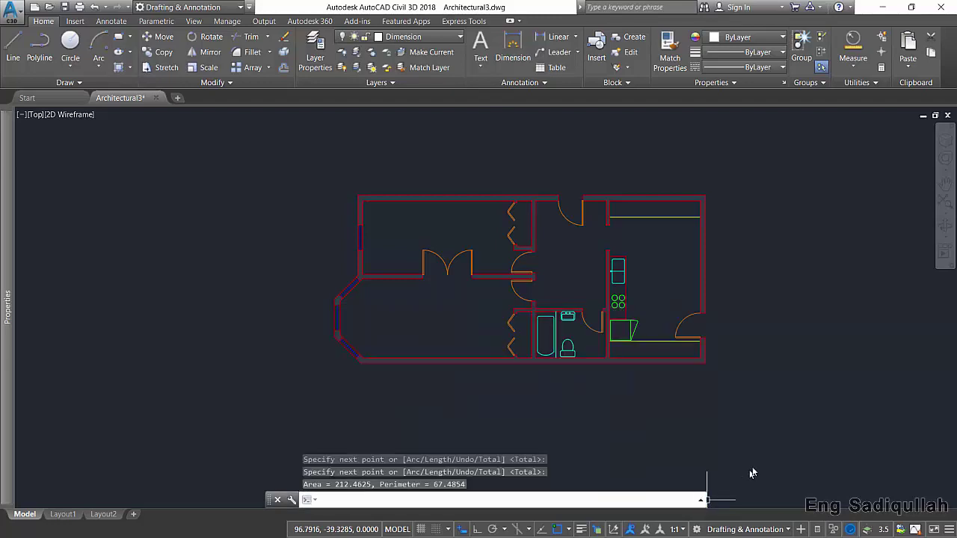
Pan the plan slightly left, close the command history, and show the Measure dropdown's Distance/Radius/Angle/Area/Volume choices
middle_drag(789, 354, 745, 362)
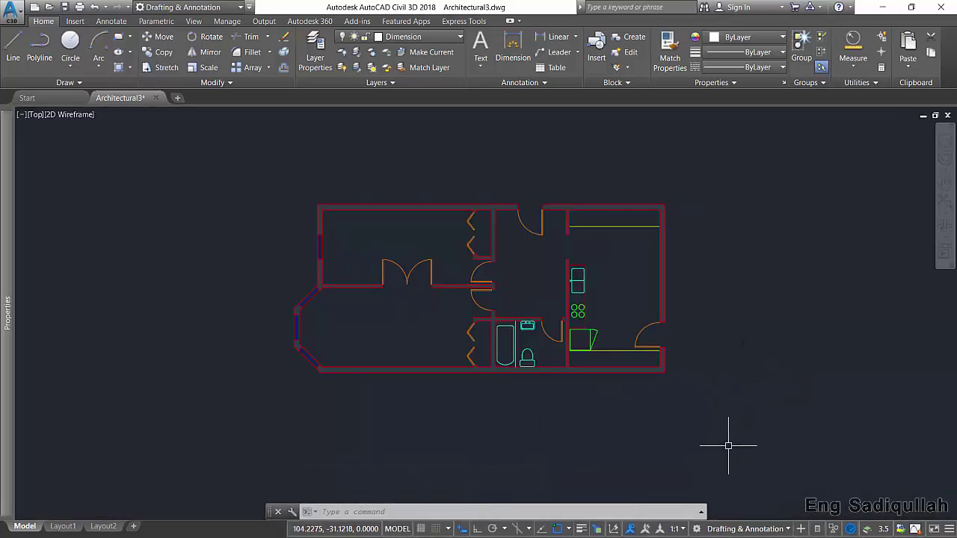
click(702, 512)
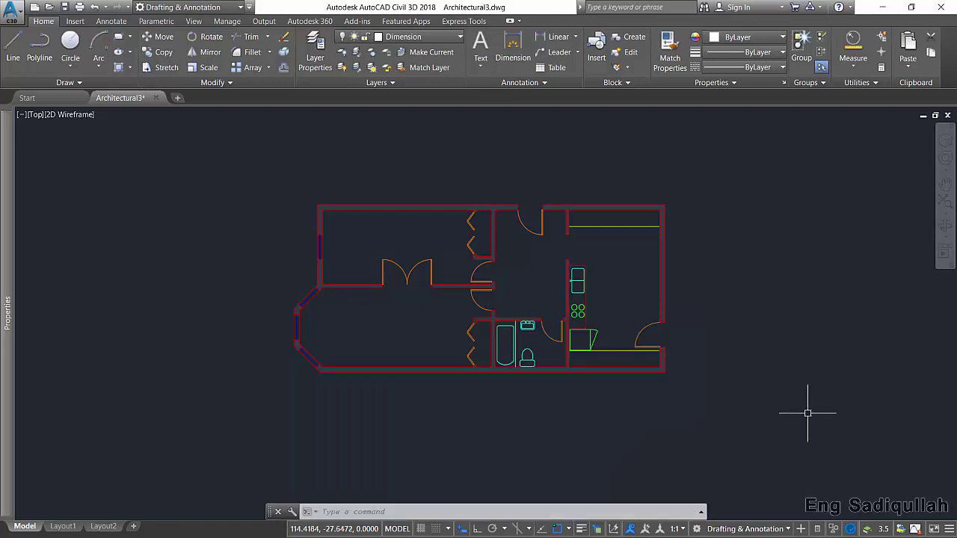
click(701, 512)
click(701, 511)
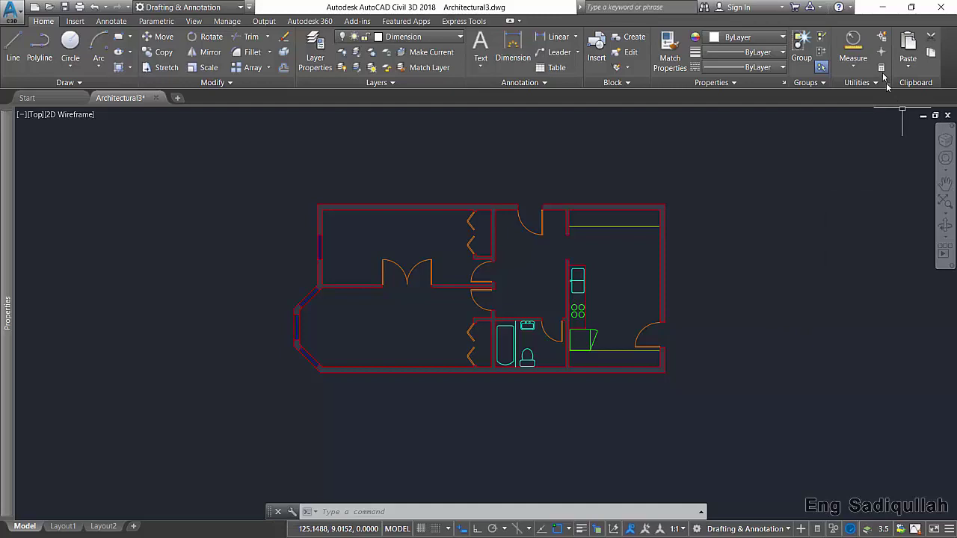
click(854, 62)
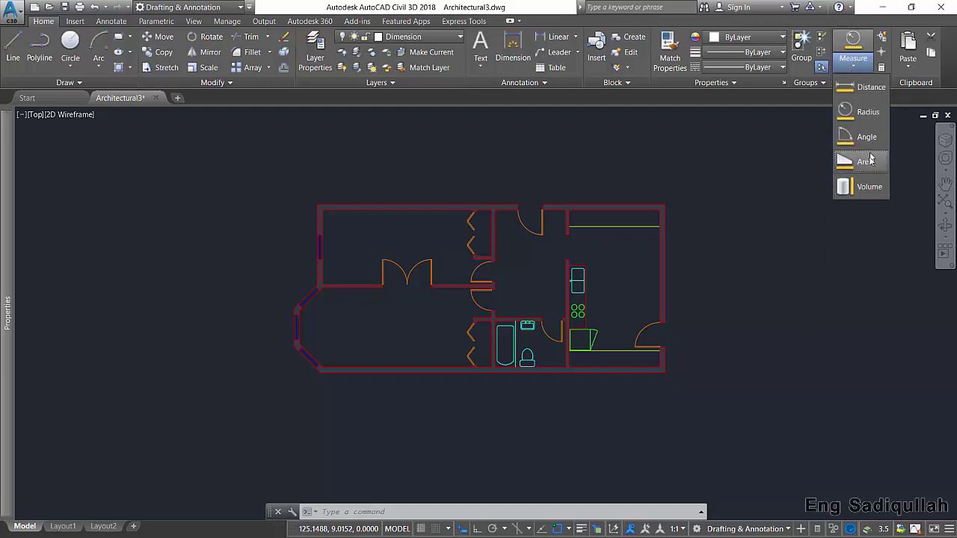
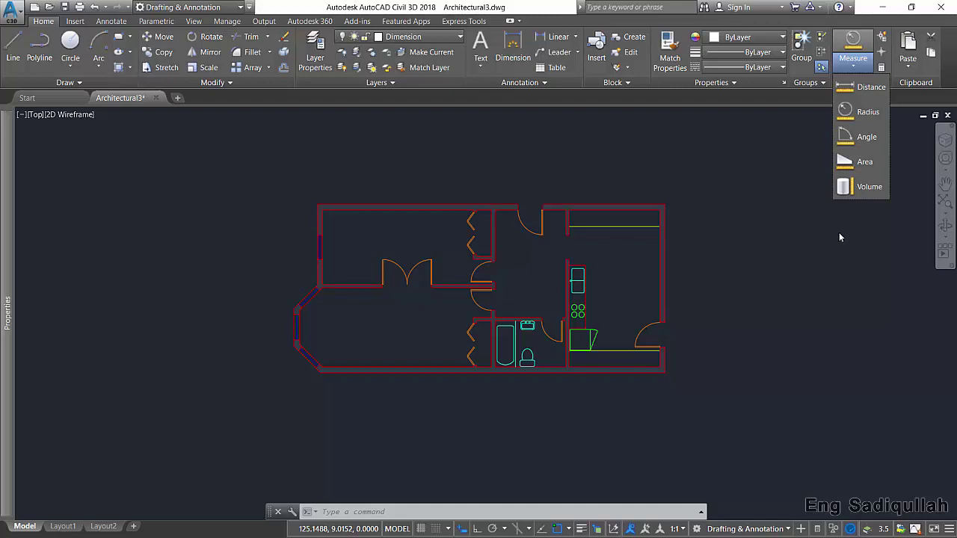
Open QuickCalc beside the plan three ways: ribbon button, QC alias, then Ctrl+8
click(883, 69)
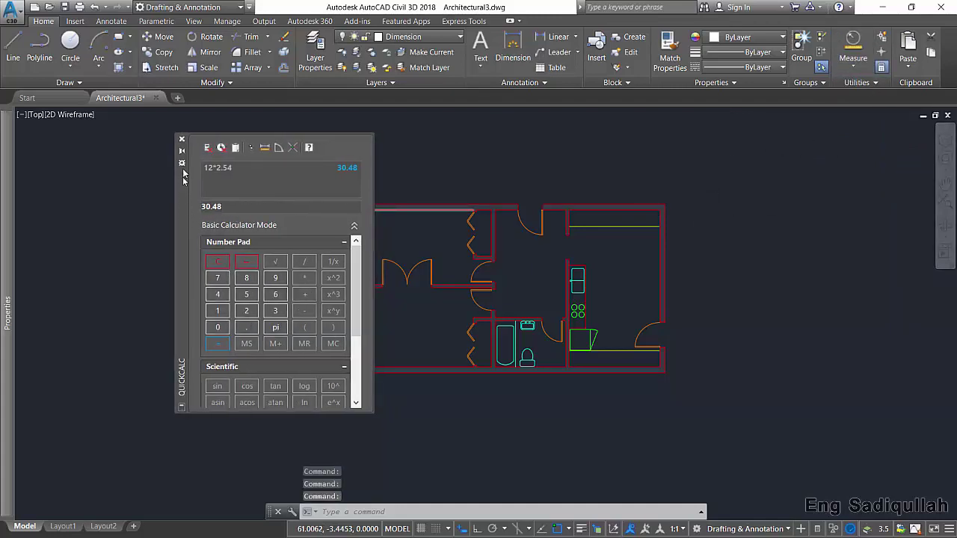
click(183, 139)
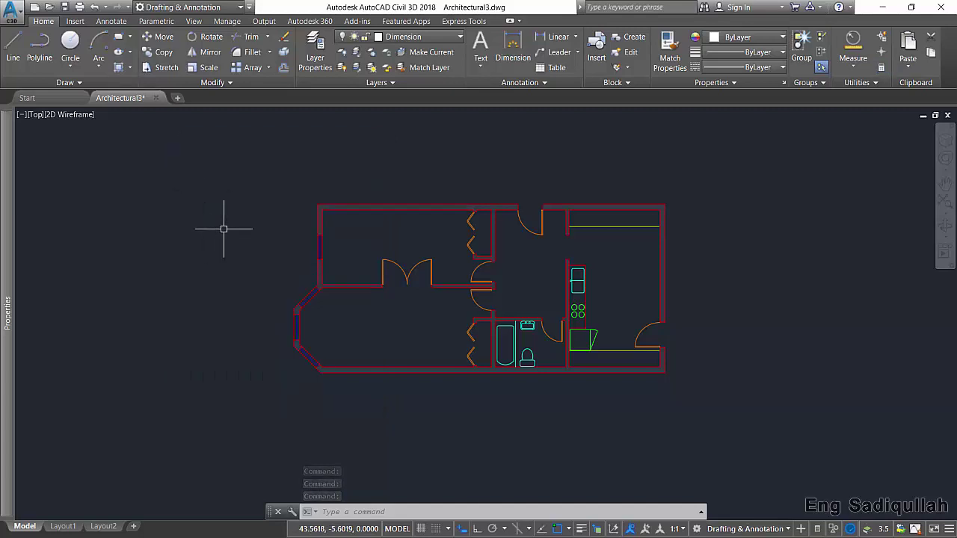
text(QC)
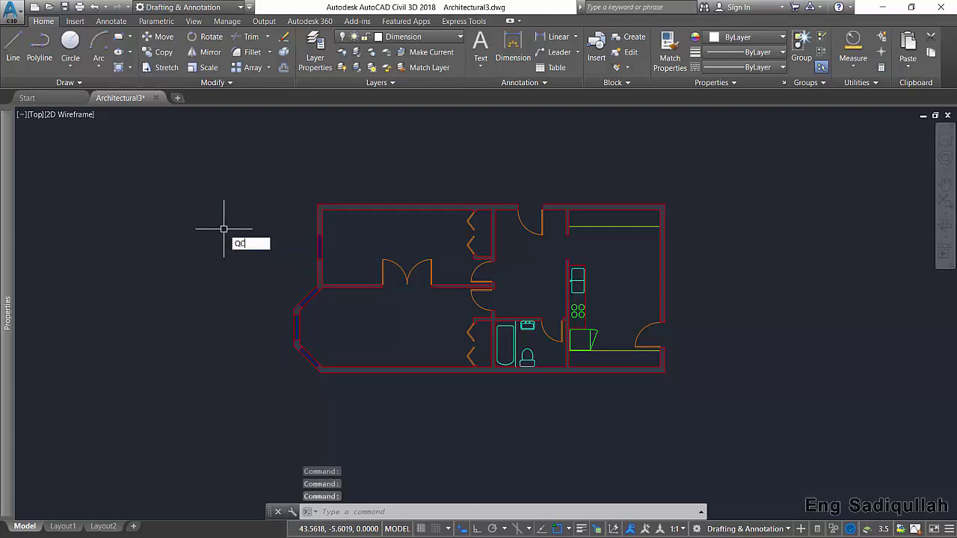
key(Return)
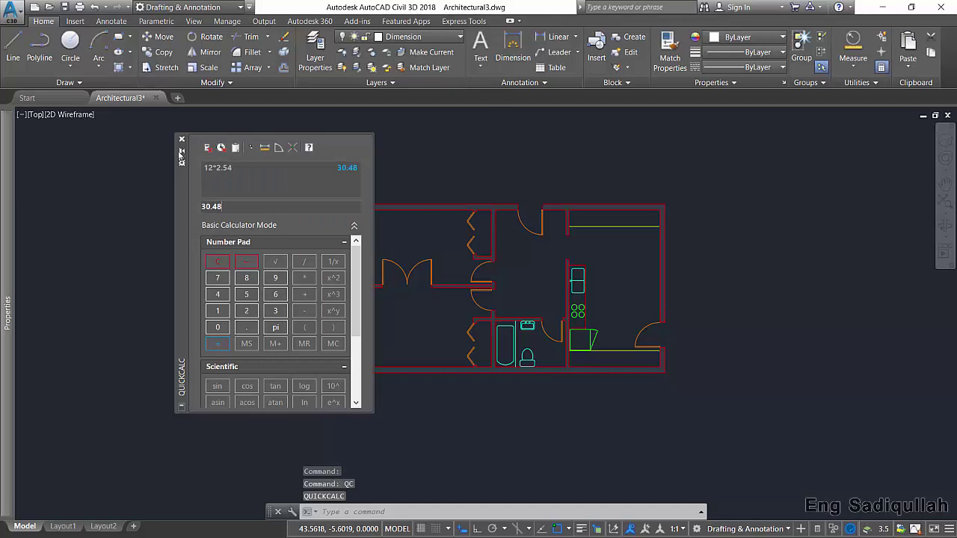
click(182, 139)
key(ctrl+8)
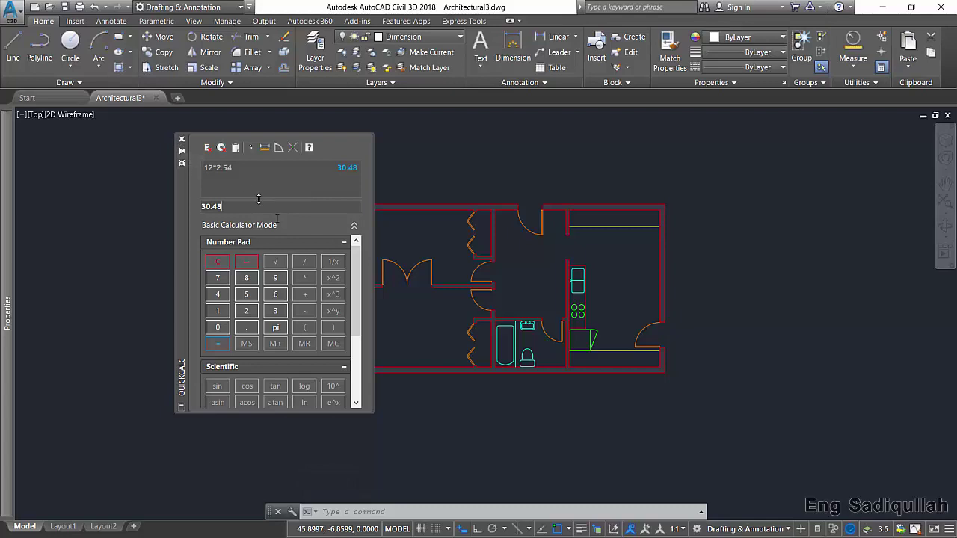
Collapse and re-expand QuickCalc's Scientific and Units Conversion sections
scroll(262, 271, down, 2)
scroll(258, 300, up, 1)
scroll(253, 311, up, 2)
scroll(253, 329, down, 2)
click(344, 307)
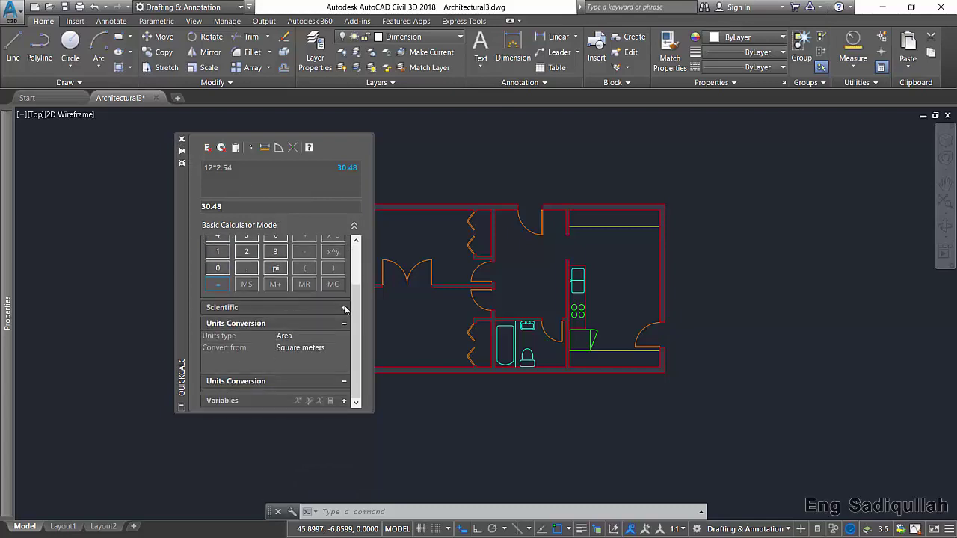
click(345, 325)
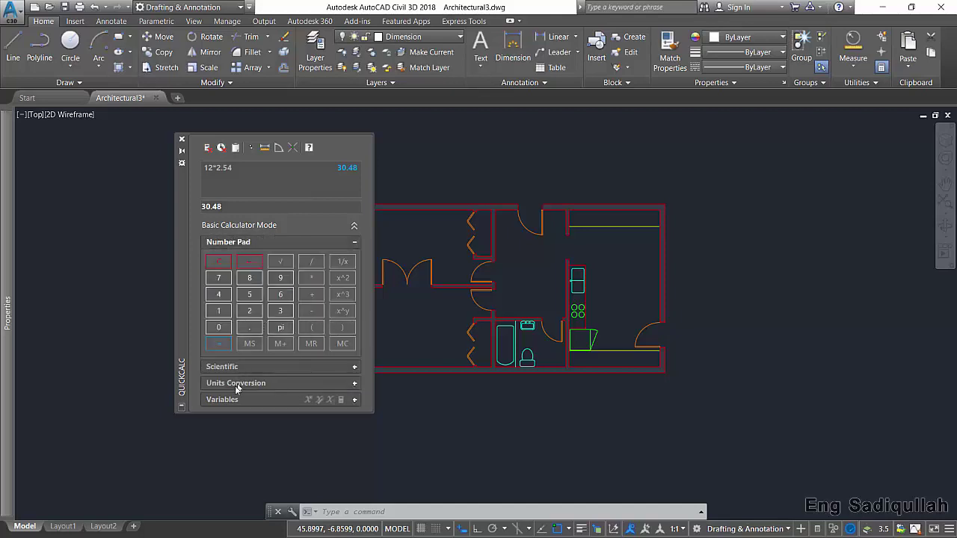
click(355, 383)
click(345, 367)
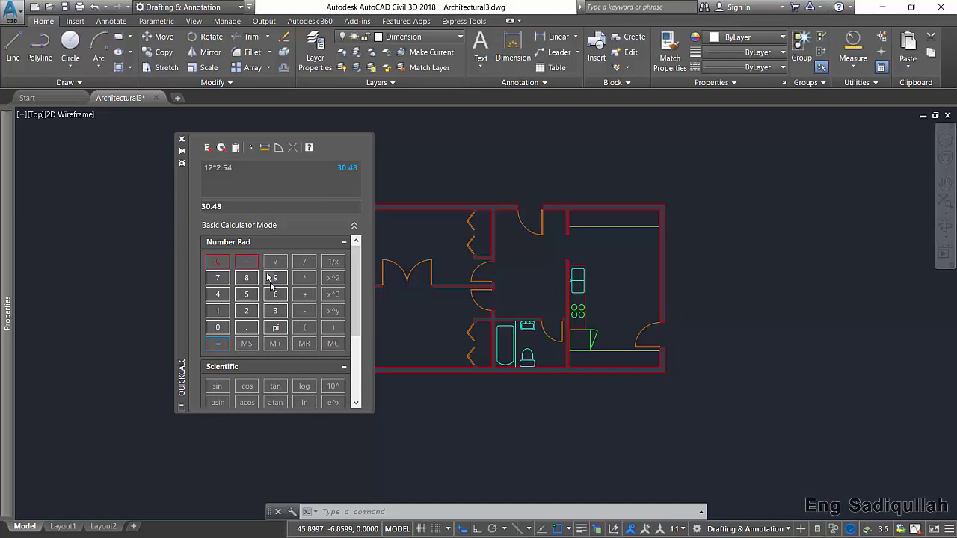
scroll(272, 314, down, 3)
scroll(271, 314, up, 2)
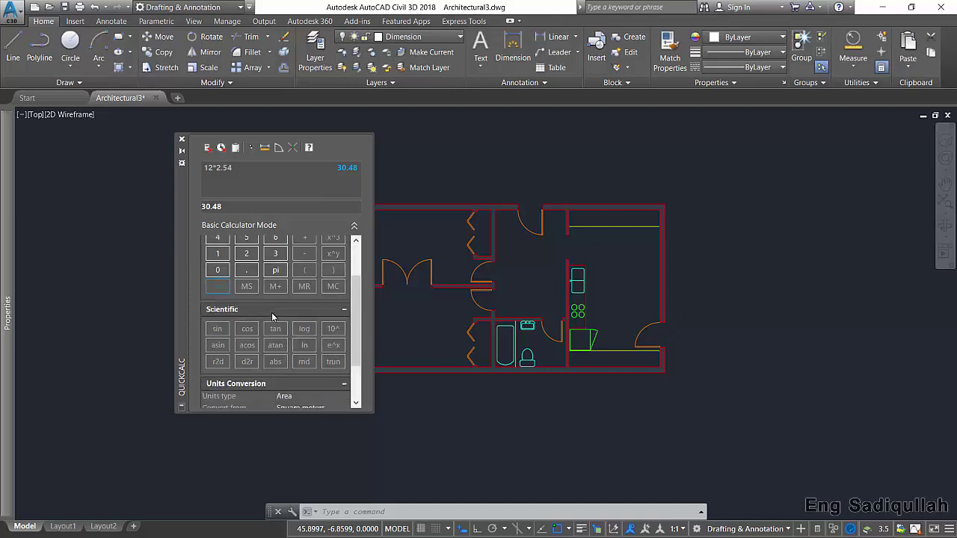
scroll(326, 349, down, 2)
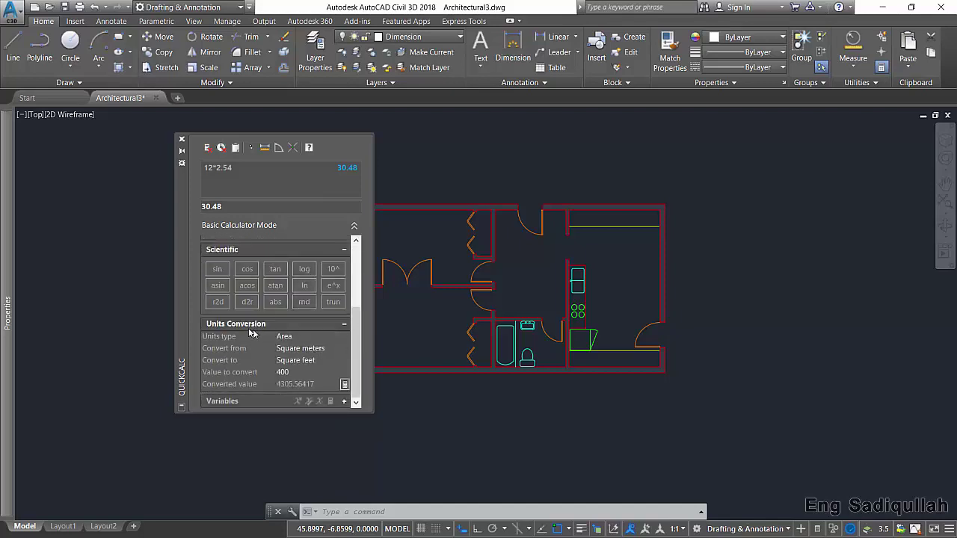
Set Units Conversion to Length, converting from Feet to Inches
click(319, 339)
click(319, 339)
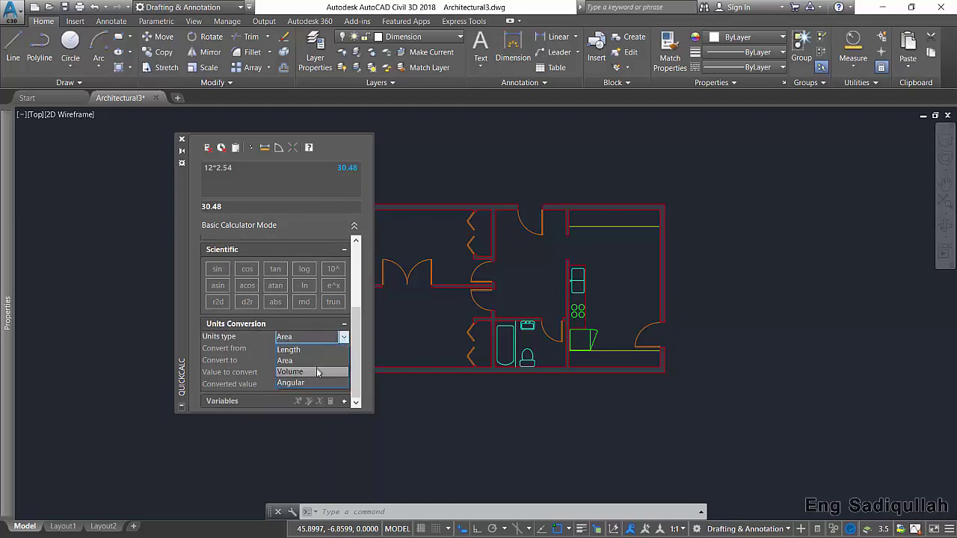
click(312, 351)
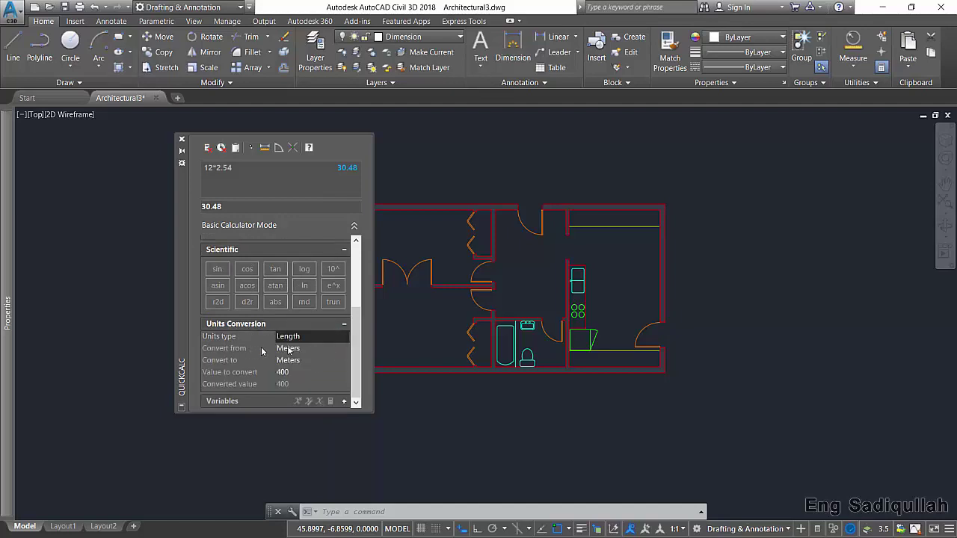
click(307, 352)
click(345, 352)
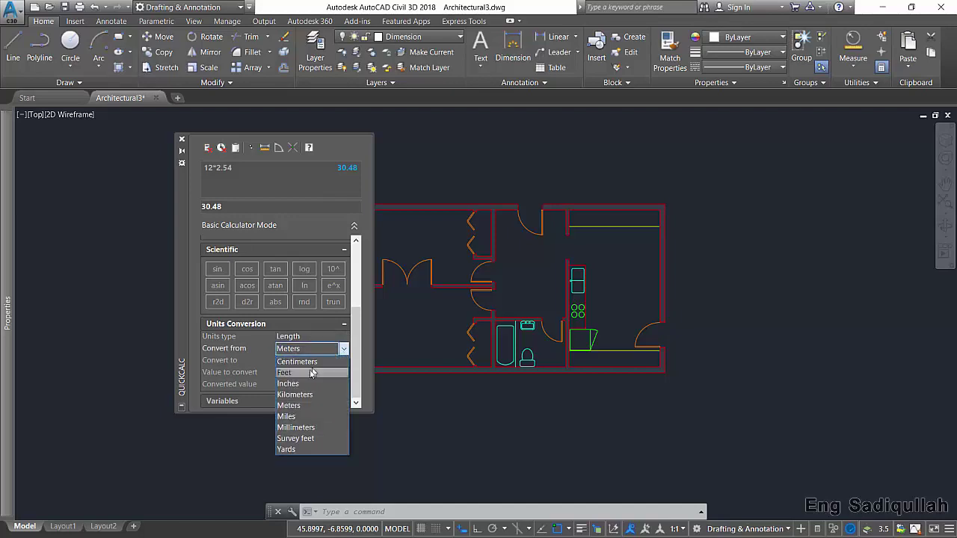
click(307, 371)
click(279, 363)
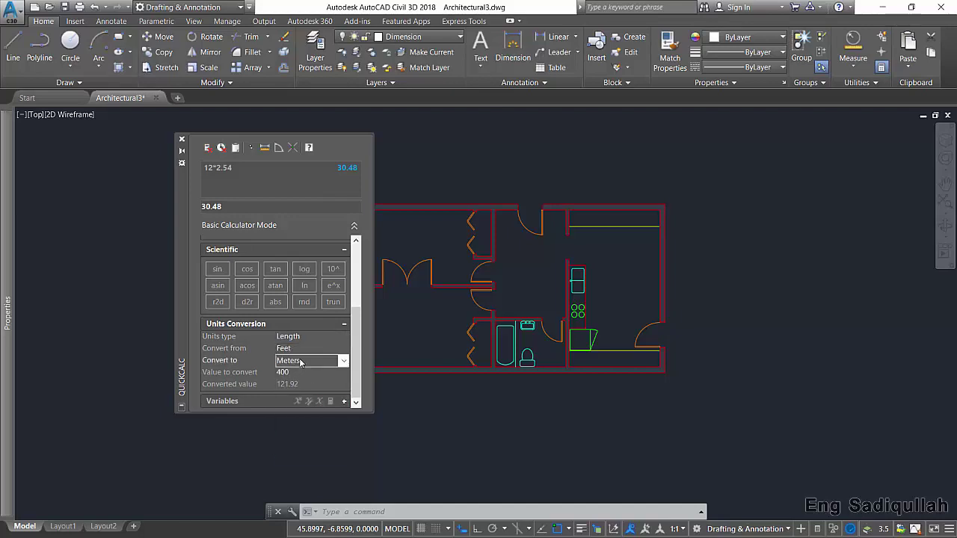
click(343, 361)
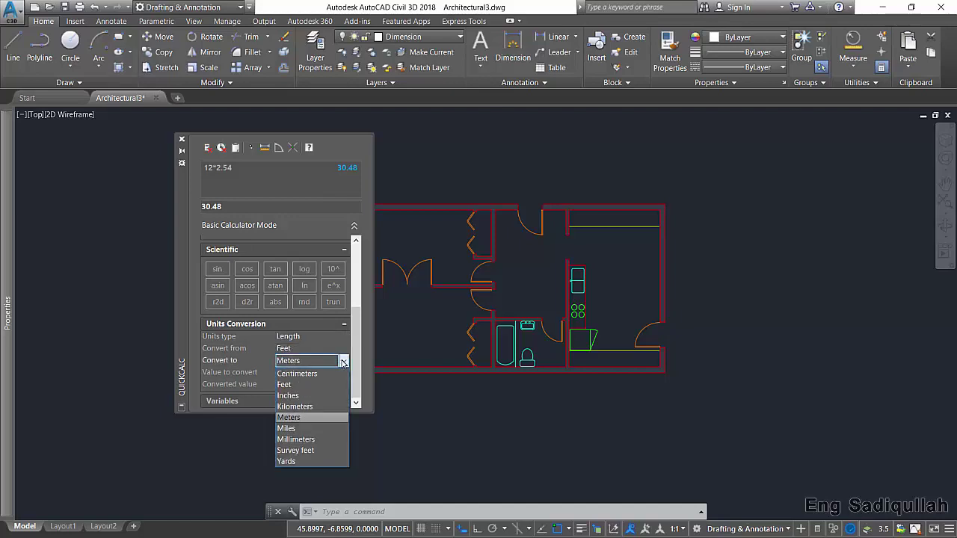
click(309, 396)
Convert 2 feet to 24 inches and send the result to the calculator input
drag(297, 371, 258, 372)
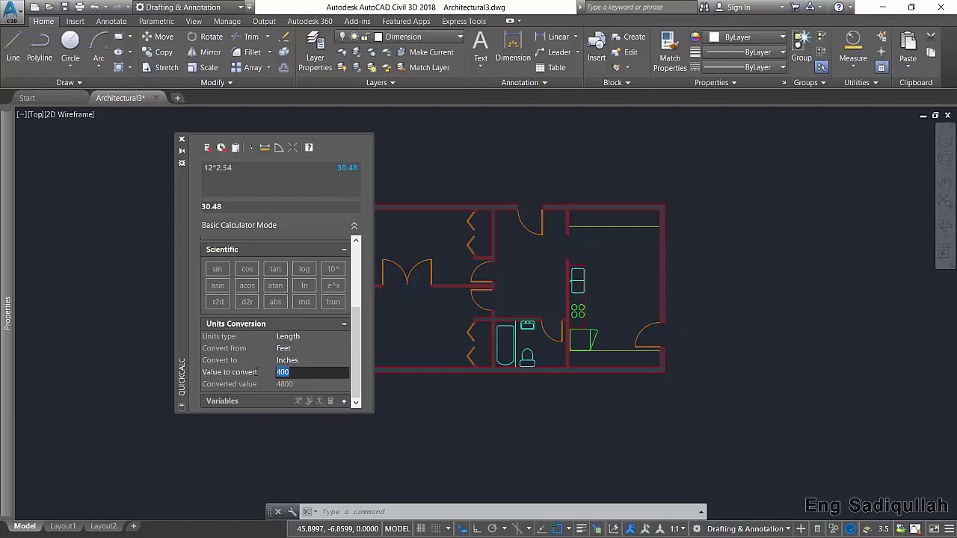
text(2)
key(Return)
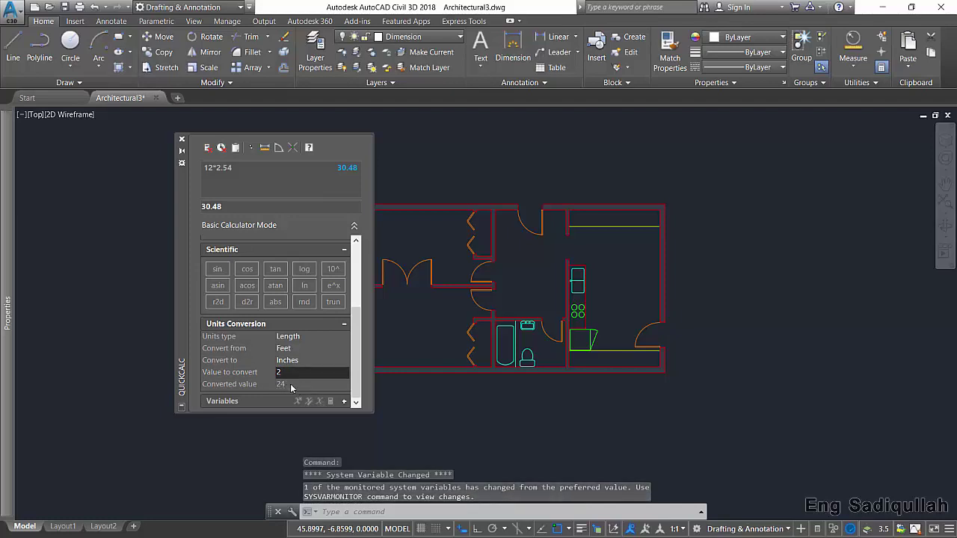
click(291, 387)
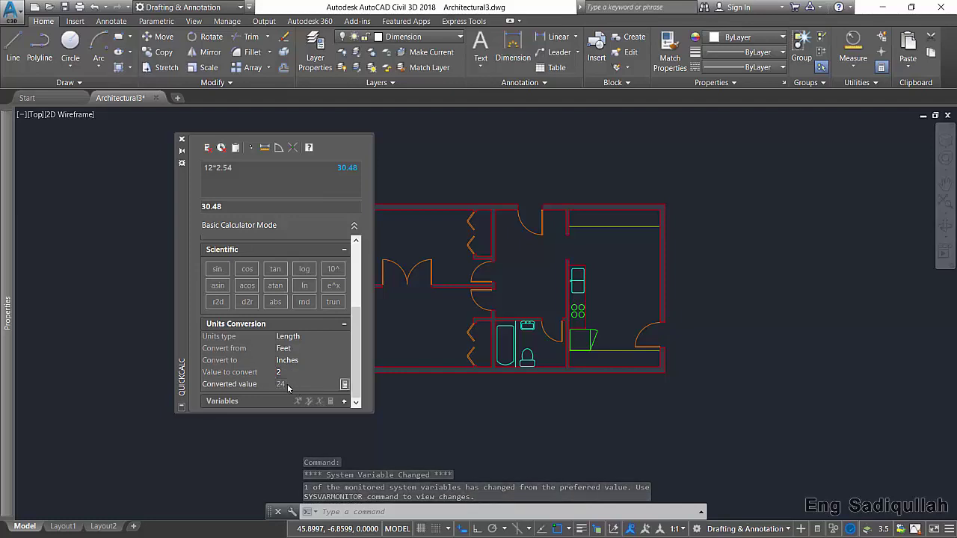
click(344, 385)
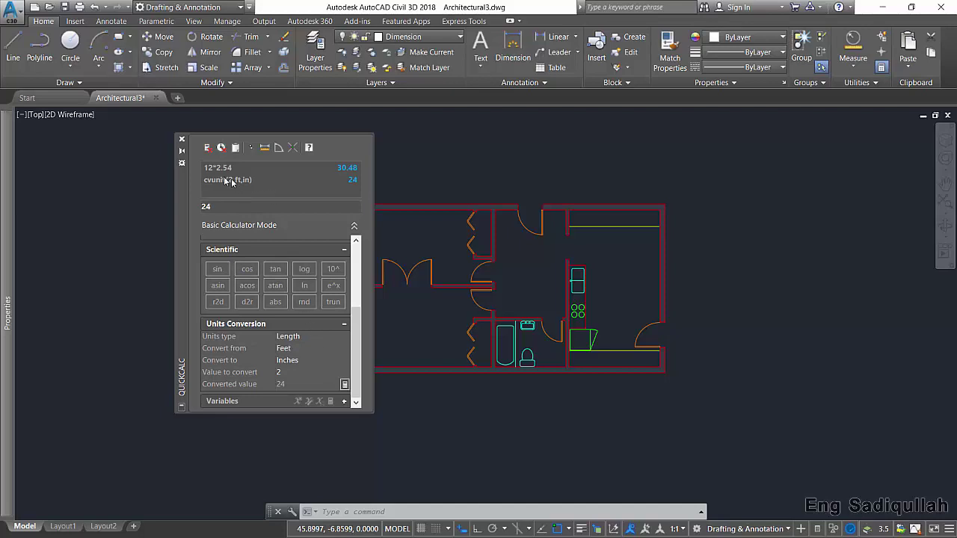
Clear QuickCalc and its history, read the building's top-left corner coordinates, then clear the input
click(209, 149)
click(223, 148)
click(254, 151)
scroll(321, 215, up, 5)
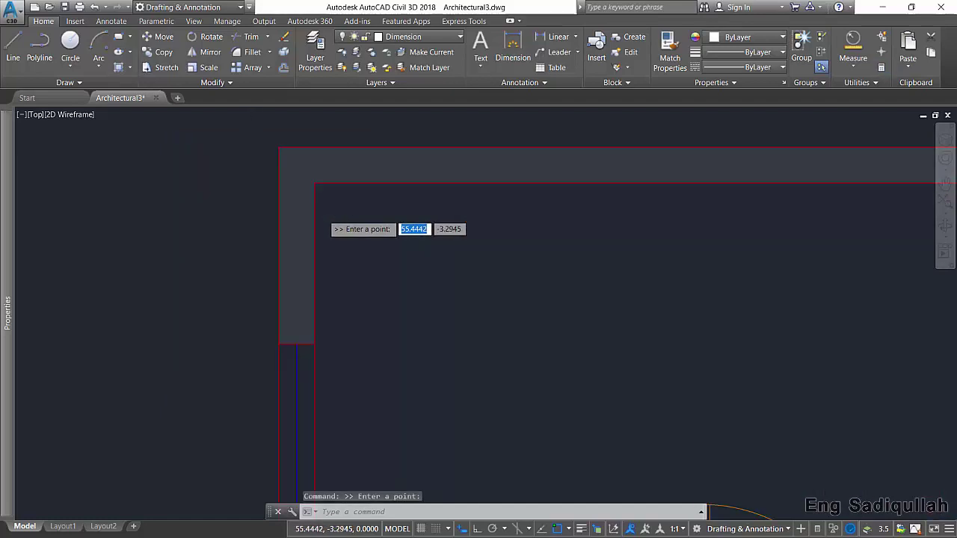
click(314, 183)
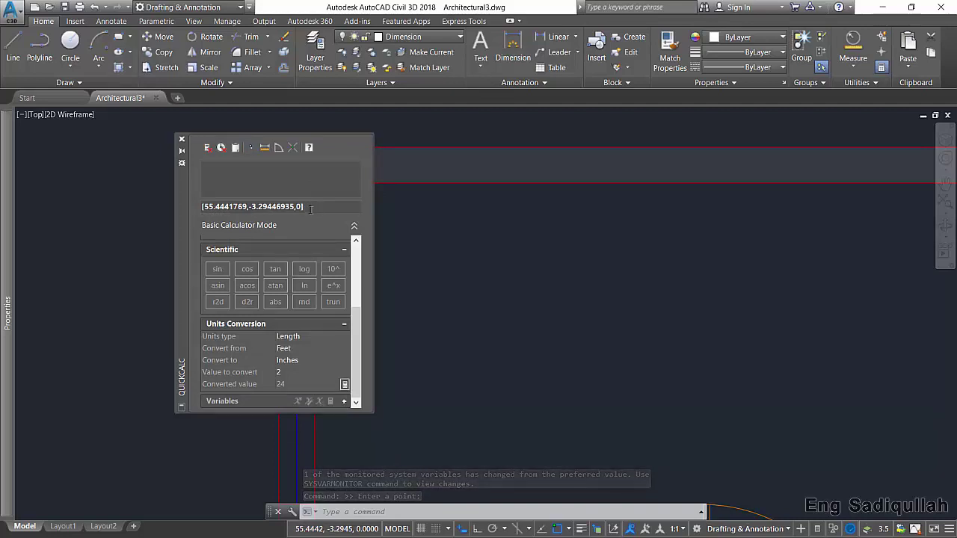
drag(310, 210, 155, 215)
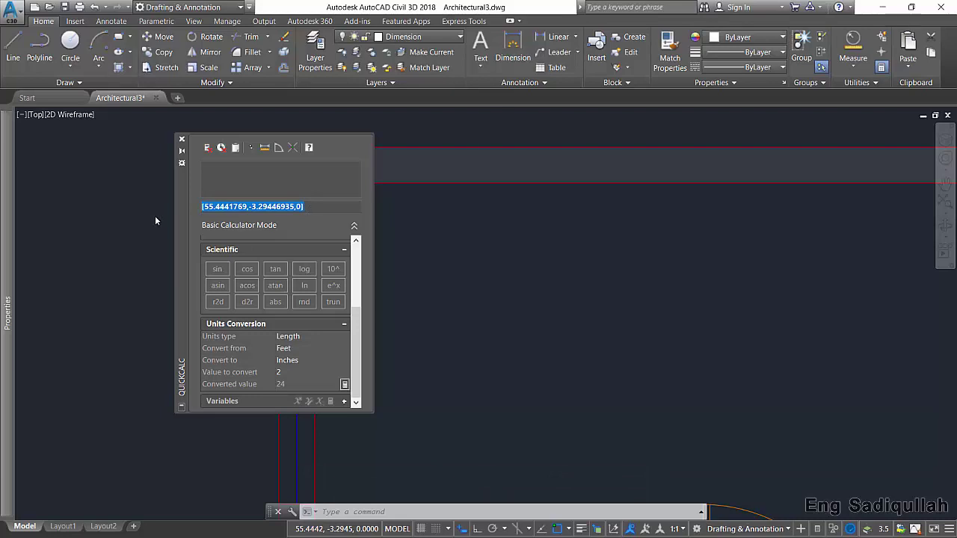
click(209, 149)
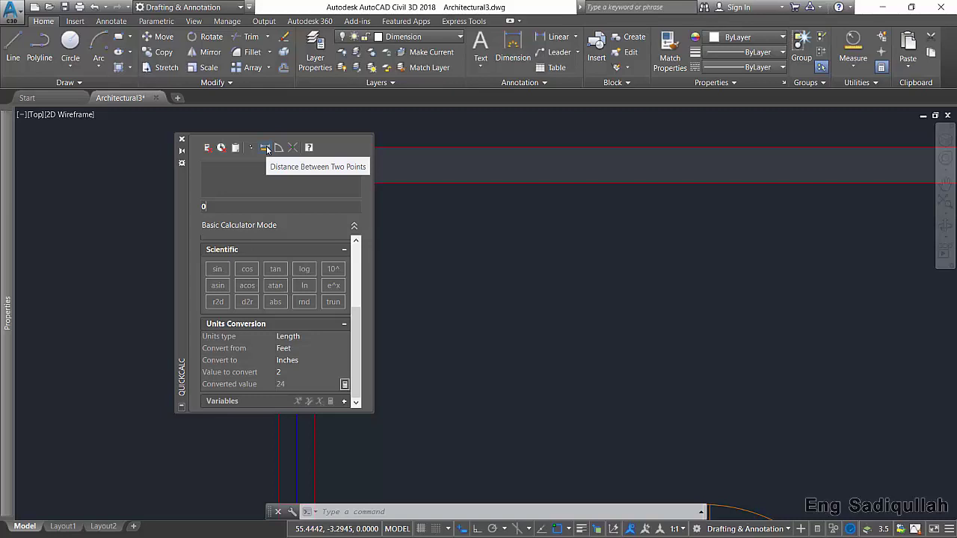
Move QuickCalc aside, measure 8.92292191 between two left-room corners, then clear the input
click(267, 148)
scroll(359, 258, down, 4)
key(Escape)
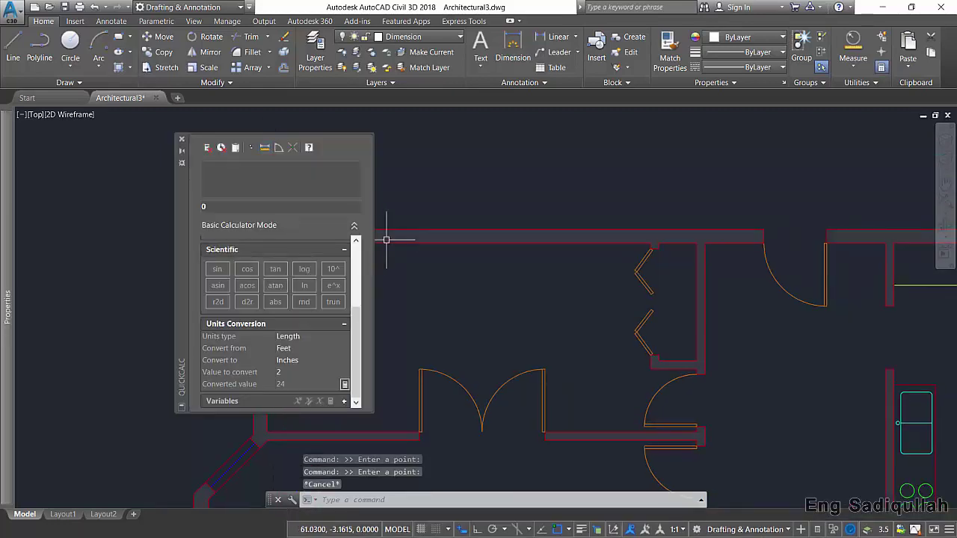
drag(178, 198, 39, 196)
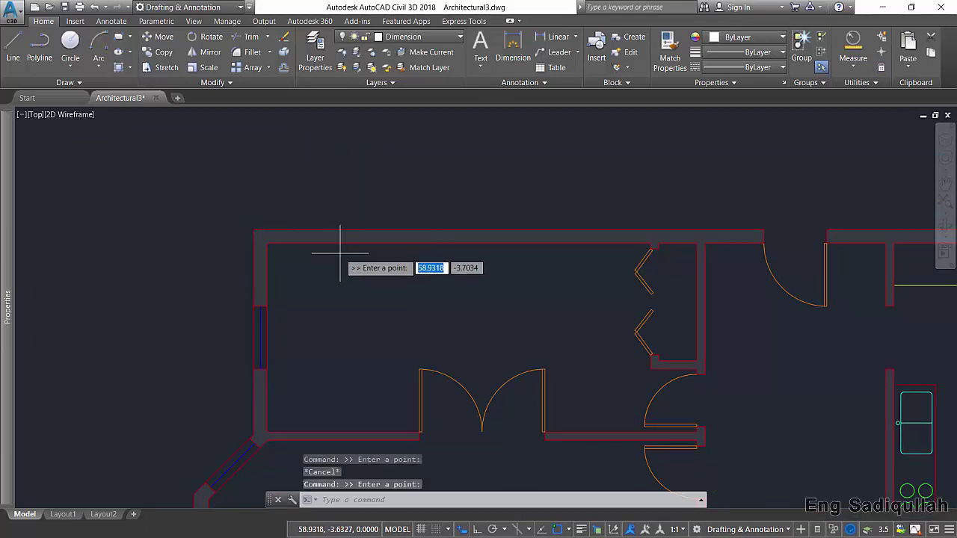
click(267, 243)
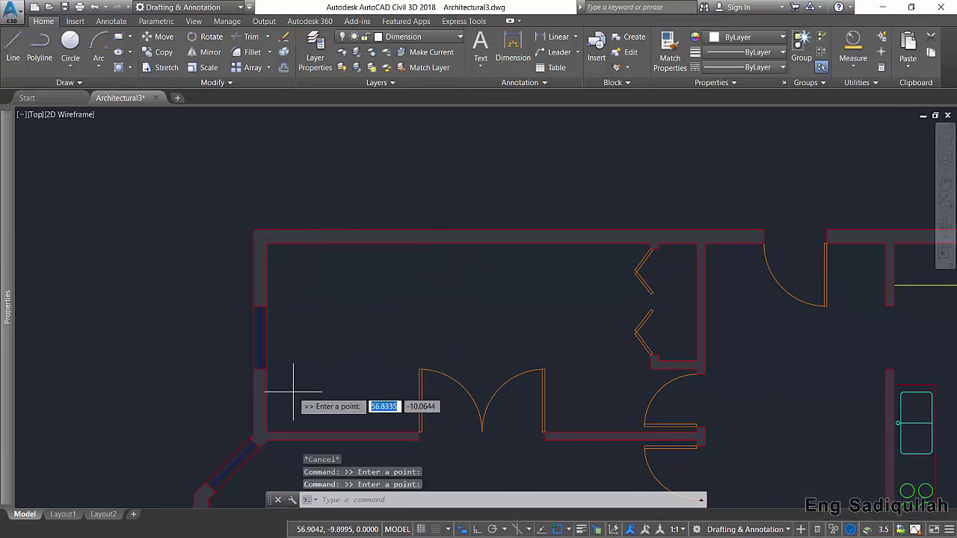
click(265, 434)
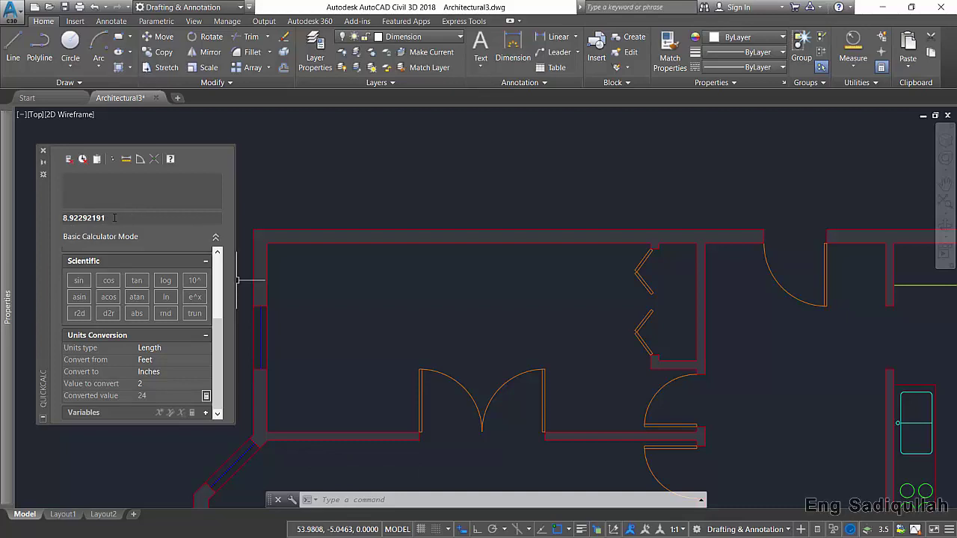
double_click(119, 217)
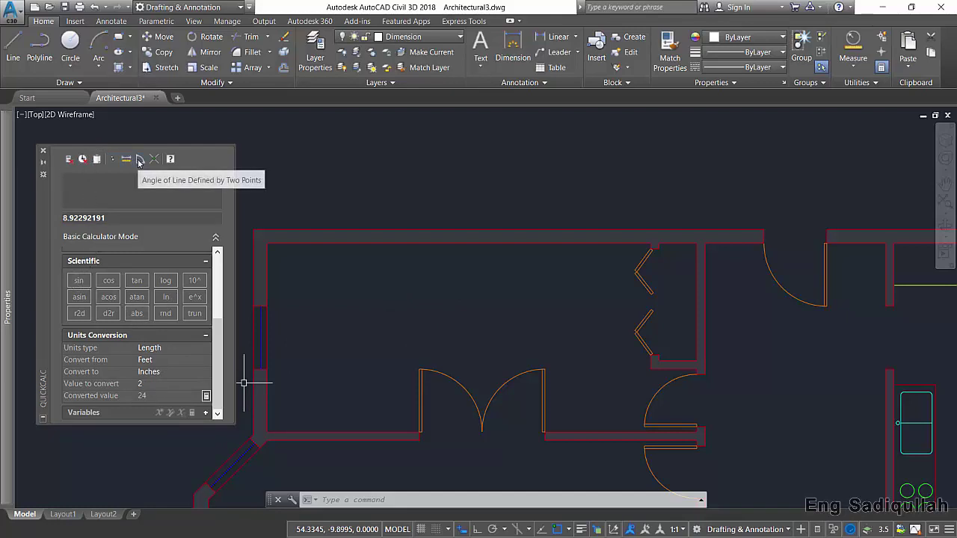
click(69, 160)
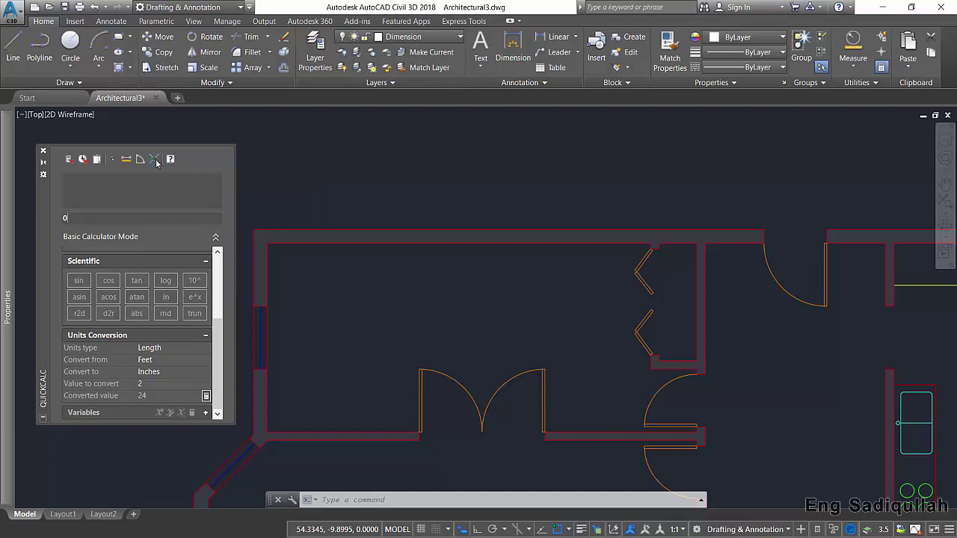
Use Get Coordinates to pick a point in the top-left room, returning 65.0278786, -7.5019481, 0
click(154, 159)
middle_drag(465, 308, 444, 288)
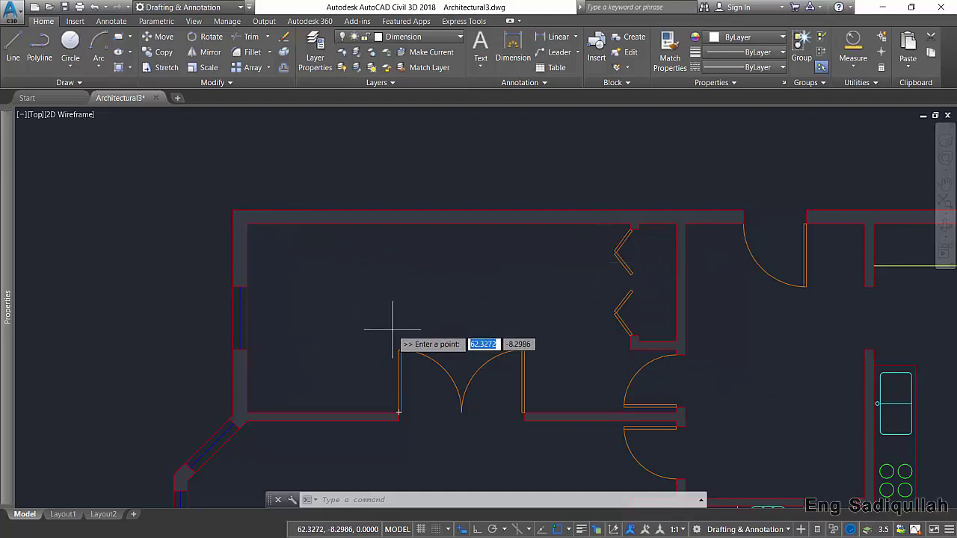
click(306, 253)
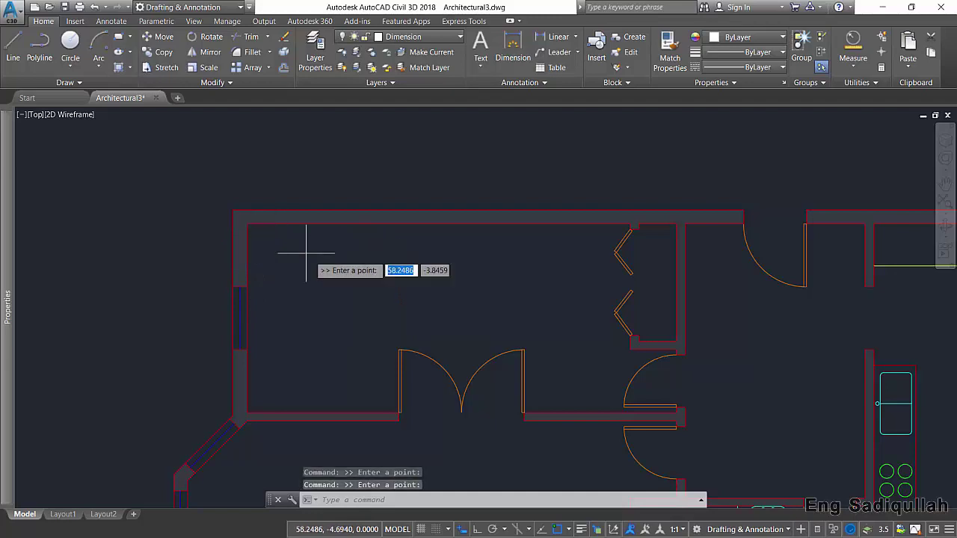
scroll(677, 408, up, 4)
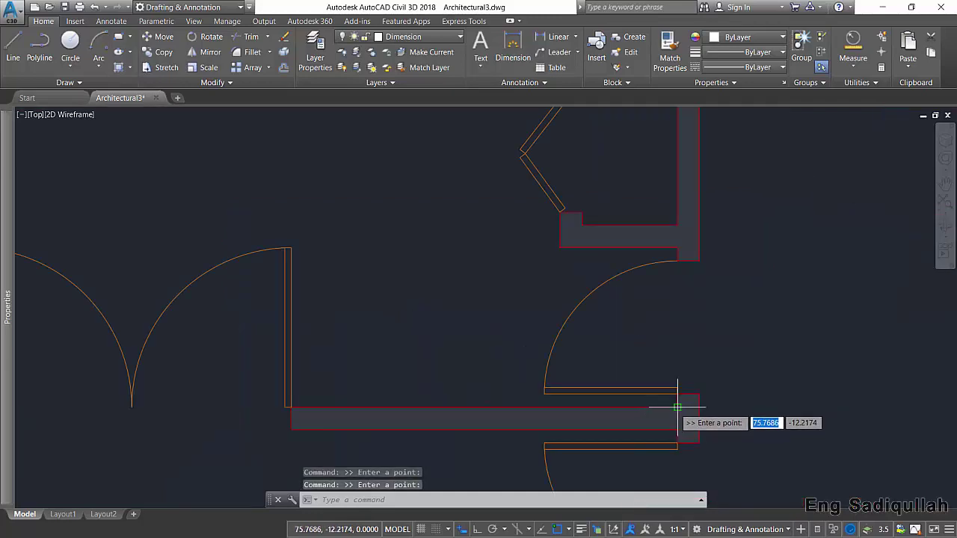
click(677, 408)
scroll(486, 351, down, 4)
scroll(331, 380, up, 4)
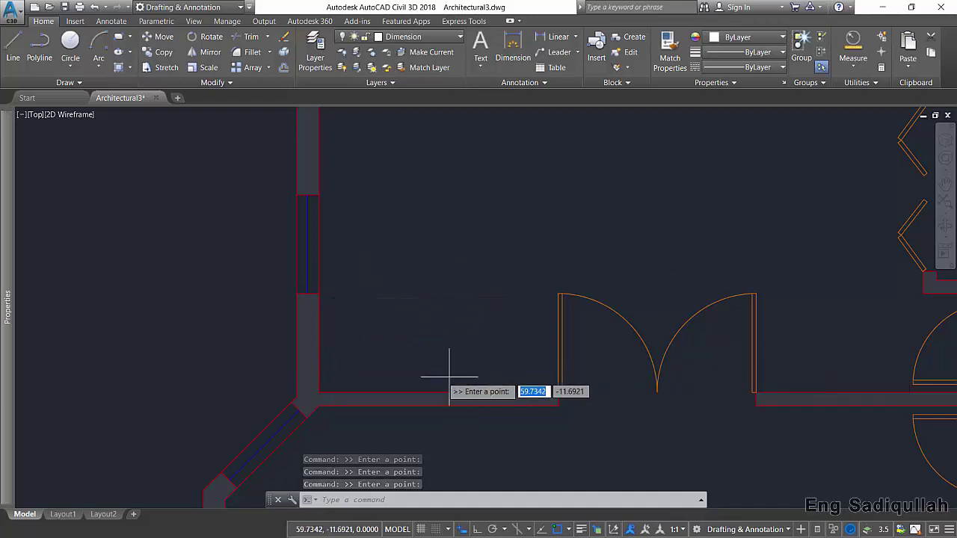
middle_drag(636, 246, 517, 323)
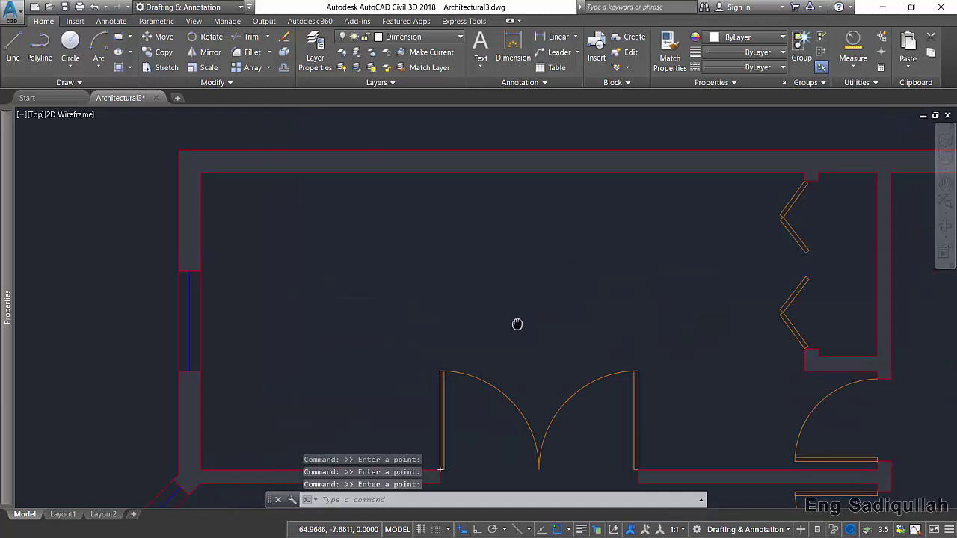
scroll(517, 323, down, 3)
scroll(635, 278, up, 3)
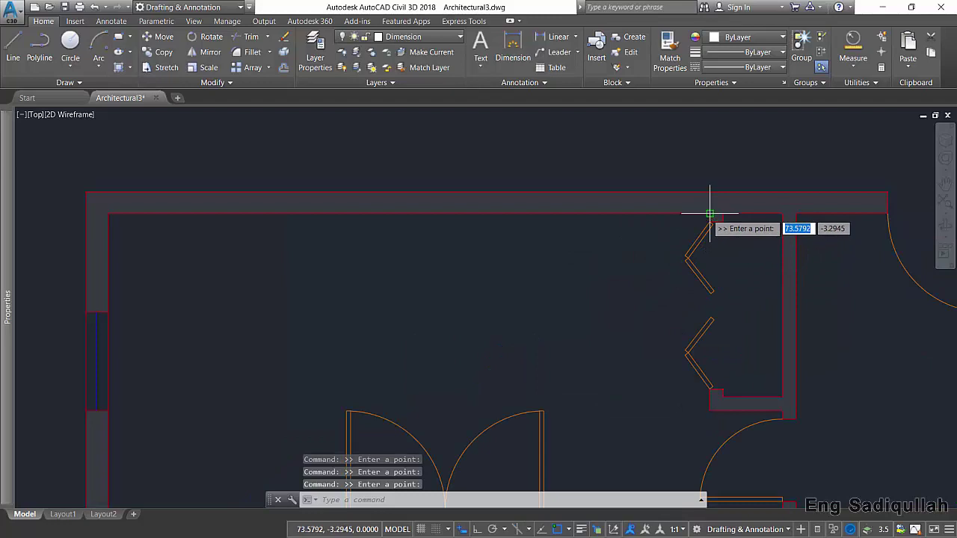
click(709, 214)
scroll(613, 258, down, 2)
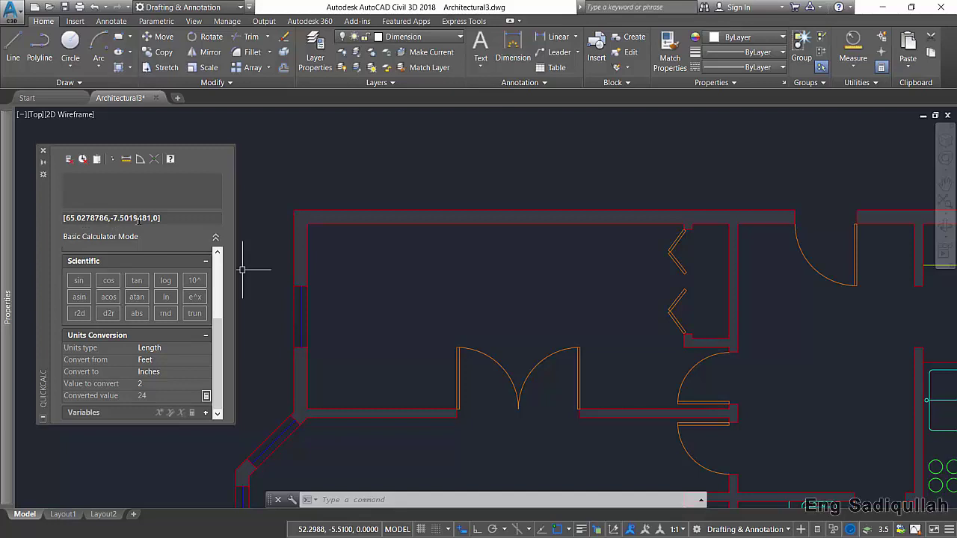
Collapse QuickCalc, start the LINE command, and make layer 0 current
click(43, 162)
scroll(442, 293, up, 1)
scroll(439, 284, up, 1)
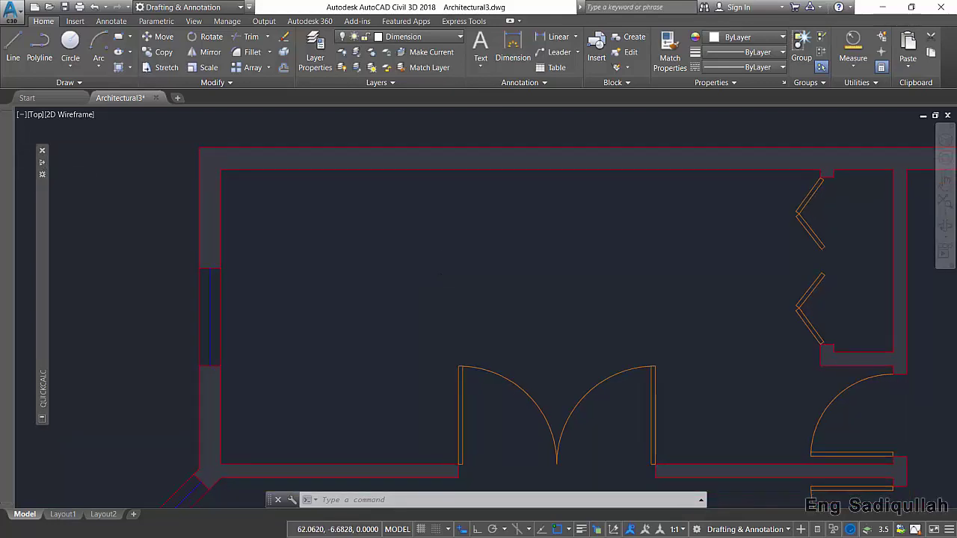
text(l)
key(Return)
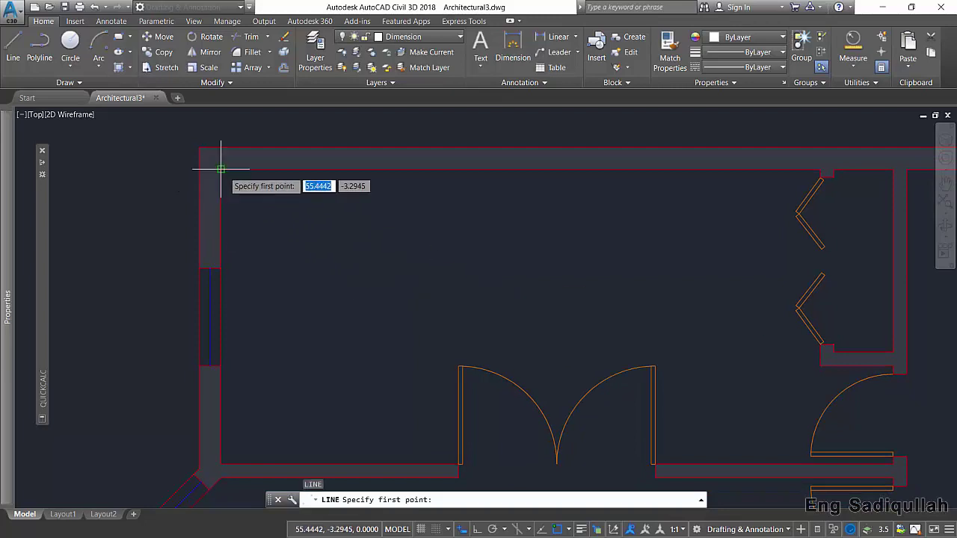
click(411, 36)
click(374, 48)
Draw two corner-to-corner diagonals across the top-left room, forming an X
click(221, 170)
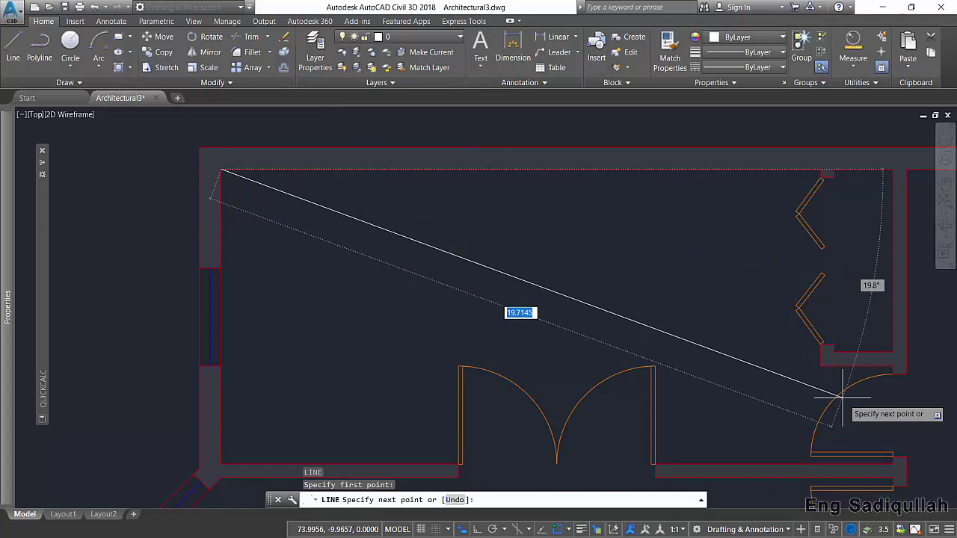
click(893, 455)
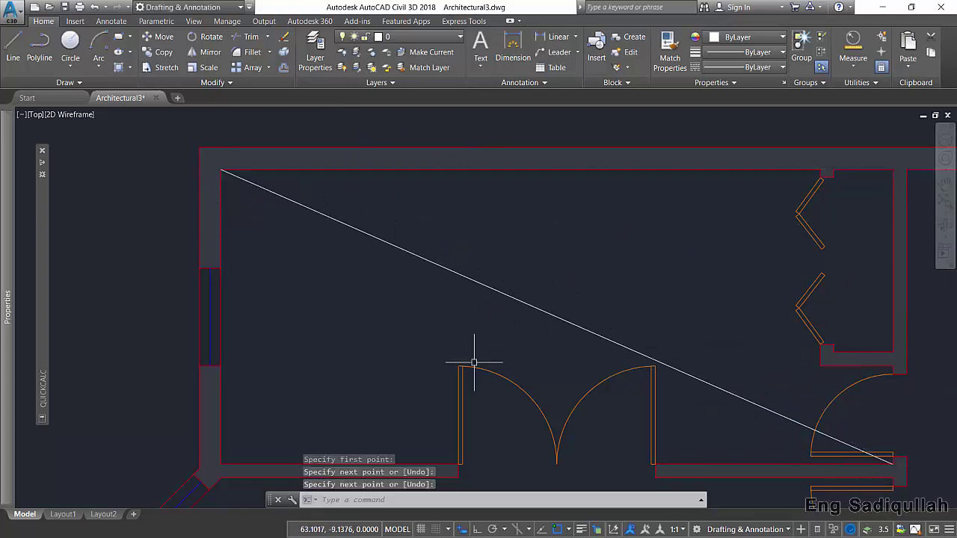
key(Return)
key(Return)
click(221, 464)
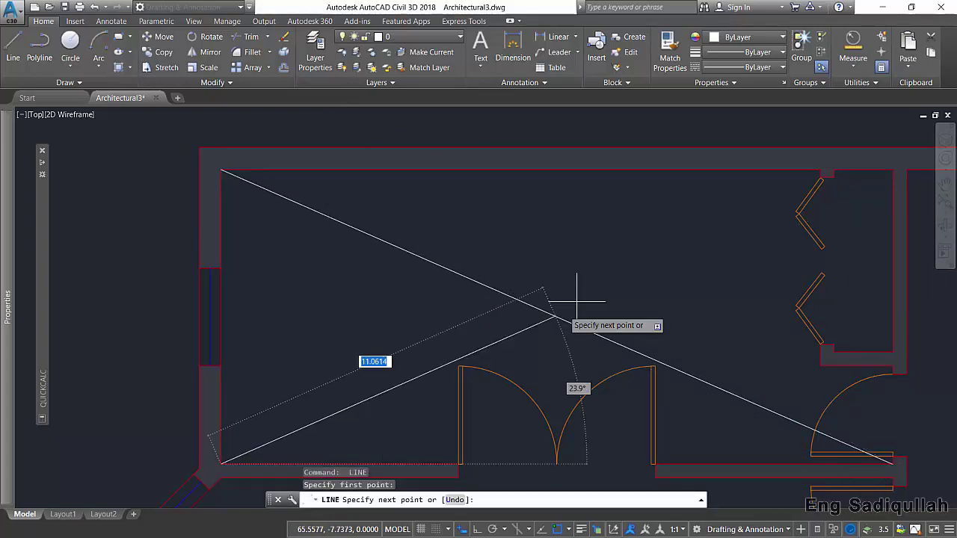
click(816, 170)
key(Return)
middle_drag(633, 306, 603, 285)
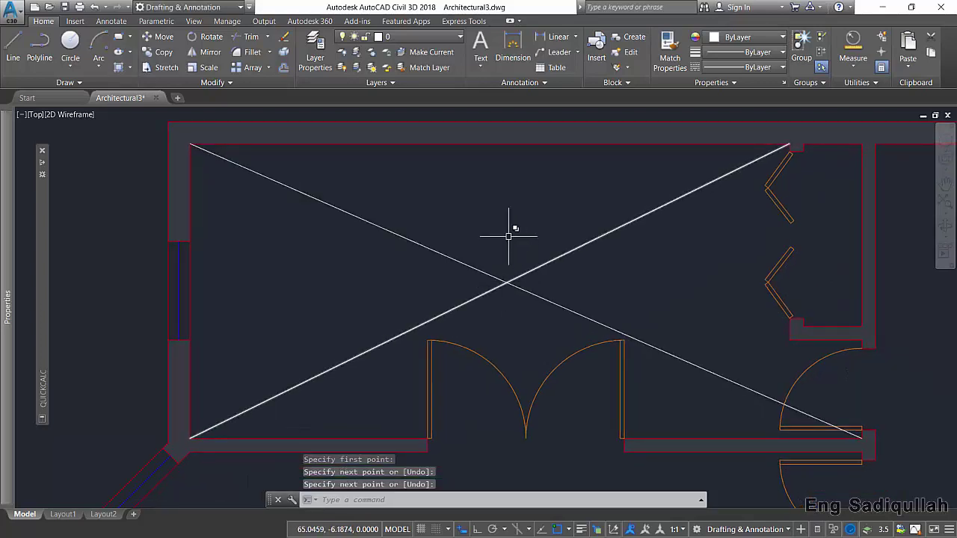
Run ID Point from the Utilities panel and snap to the diagonals' intersection (X 65.0279, Y -7.5019)
text(ld)
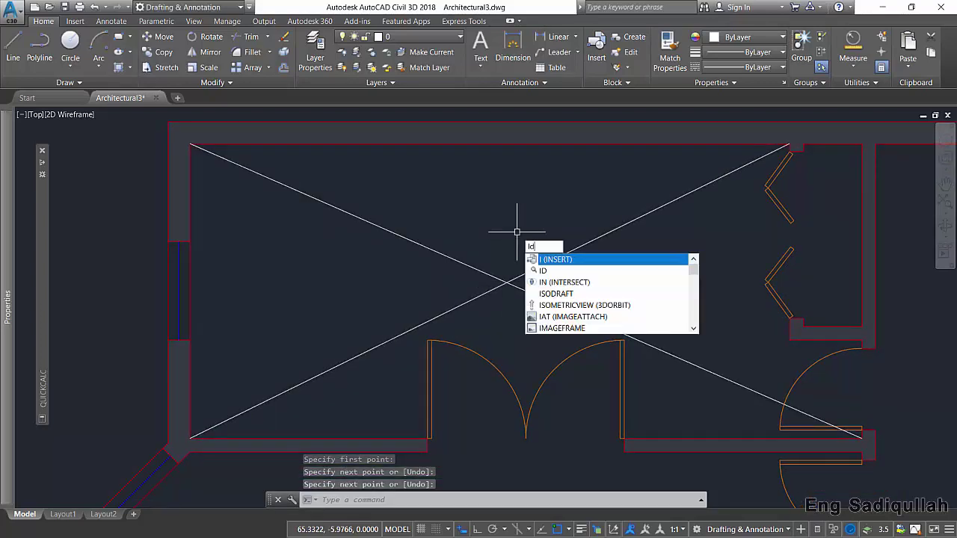
key(Return)
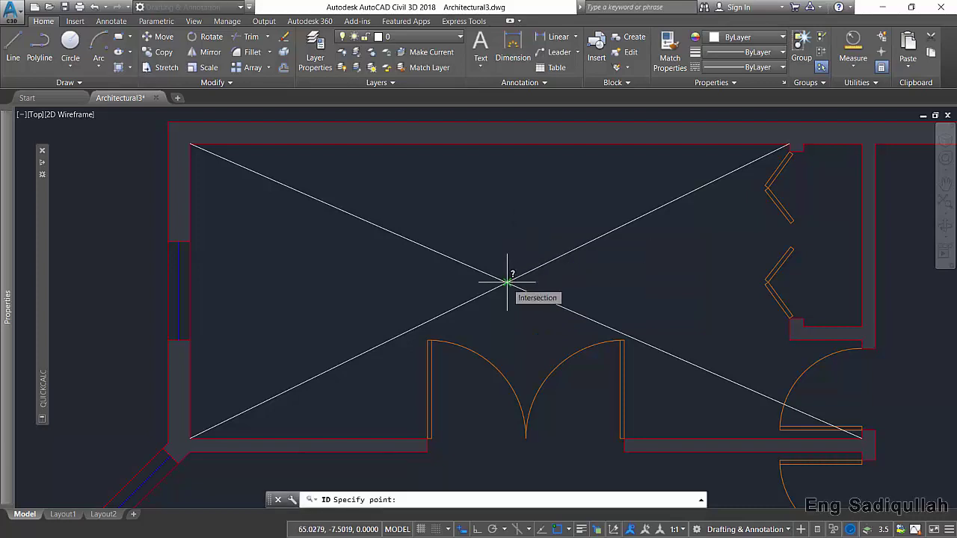
click(859, 83)
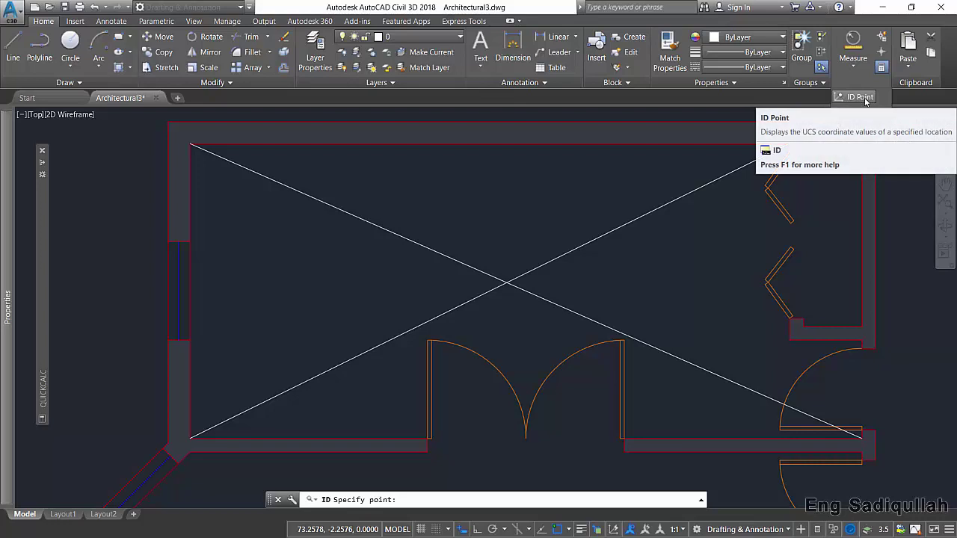
click(860, 98)
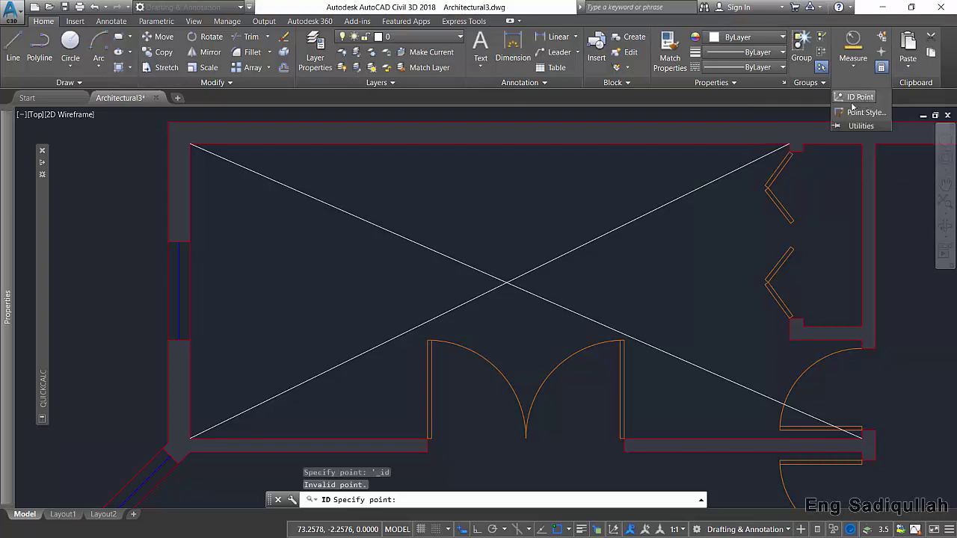
click(507, 281)
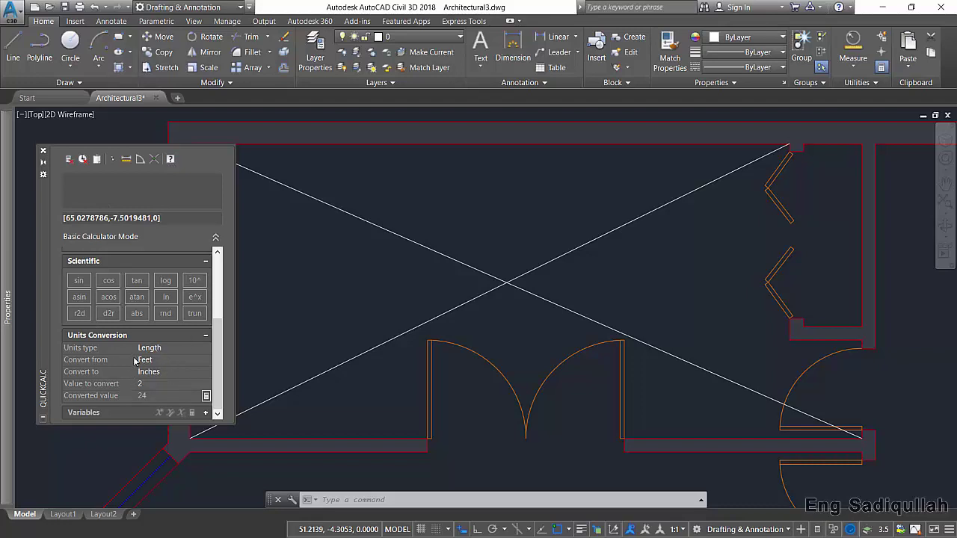
Close QuickCalc and erase both diagonal lines with a crossing selection and E
click(43, 150)
scroll(394, 279, down, 5)
scroll(479, 299, up, 2)
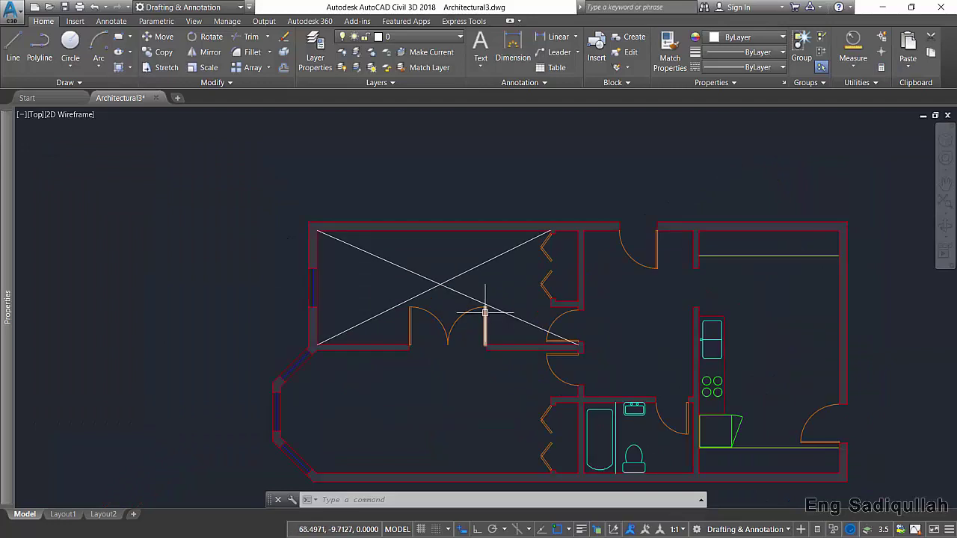
click(459, 244)
click(437, 288)
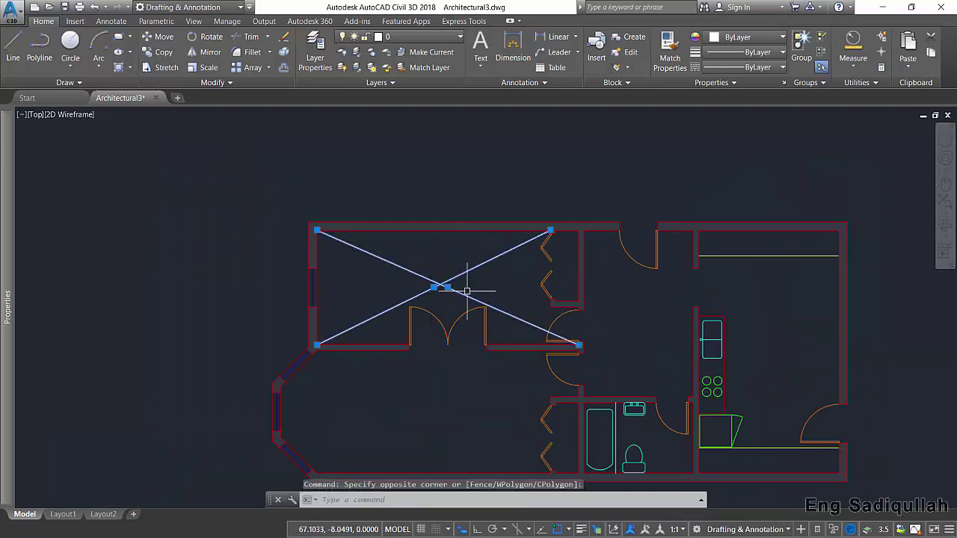
text(e)
key(Return)
scroll(489, 289, up, 2)
mouse_move(489, 288)
middle_down()
mouse_move(452, 264)
mouse_move(434, 235)
middle_up()
scroll(481, 272, down, 2)
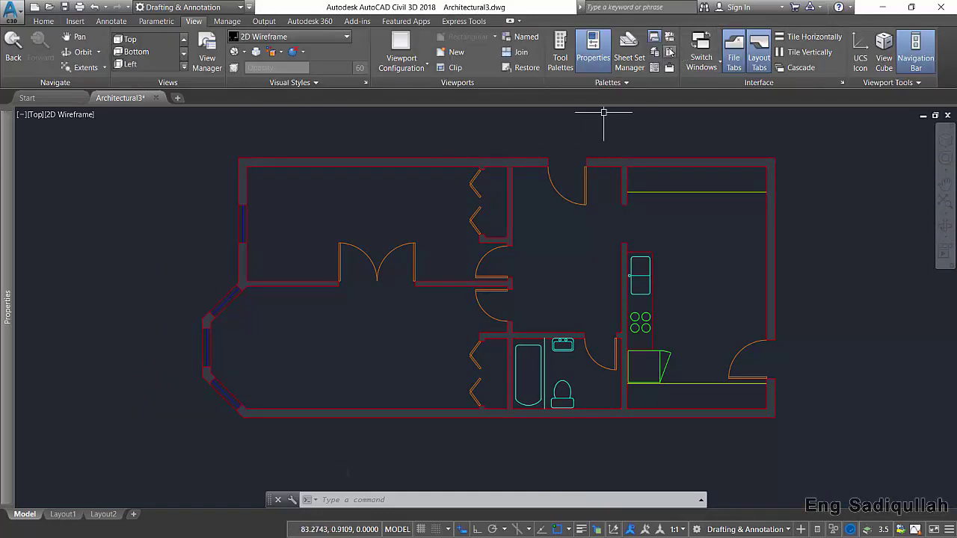
Turn the Dimension layer back on from the Home tab's layer list
click(670, 52)
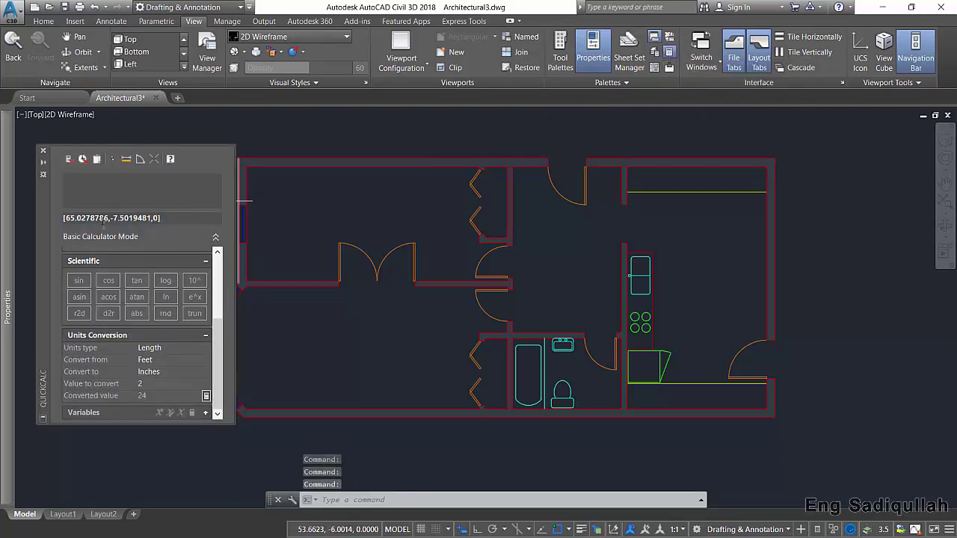
click(44, 153)
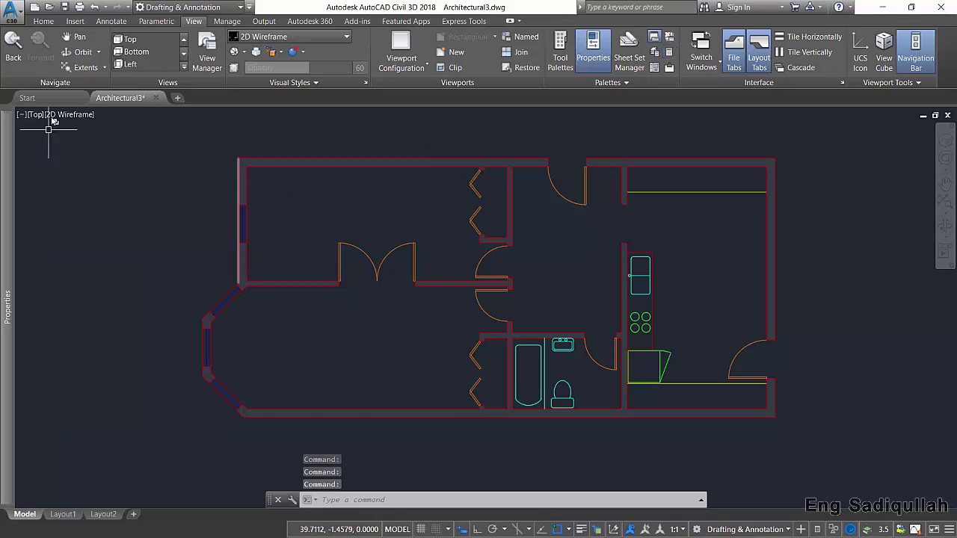
click(43, 21)
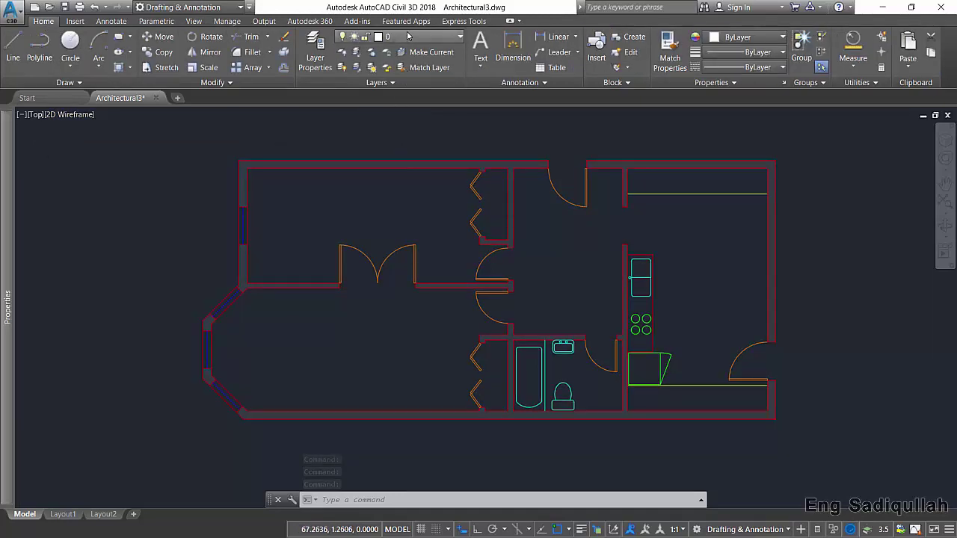
click(400, 37)
click(344, 110)
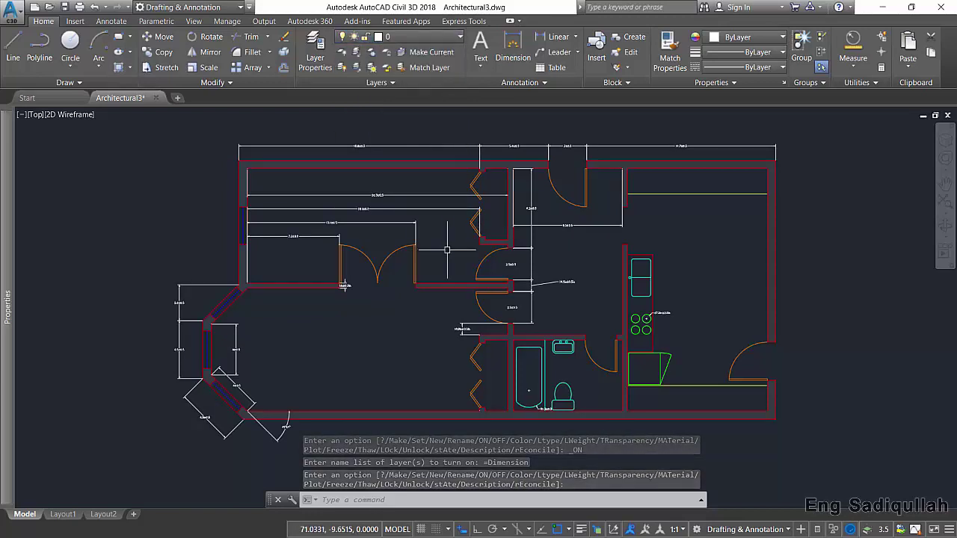
Toggle the Properties palette off and back on from the View tab
click(193, 21)
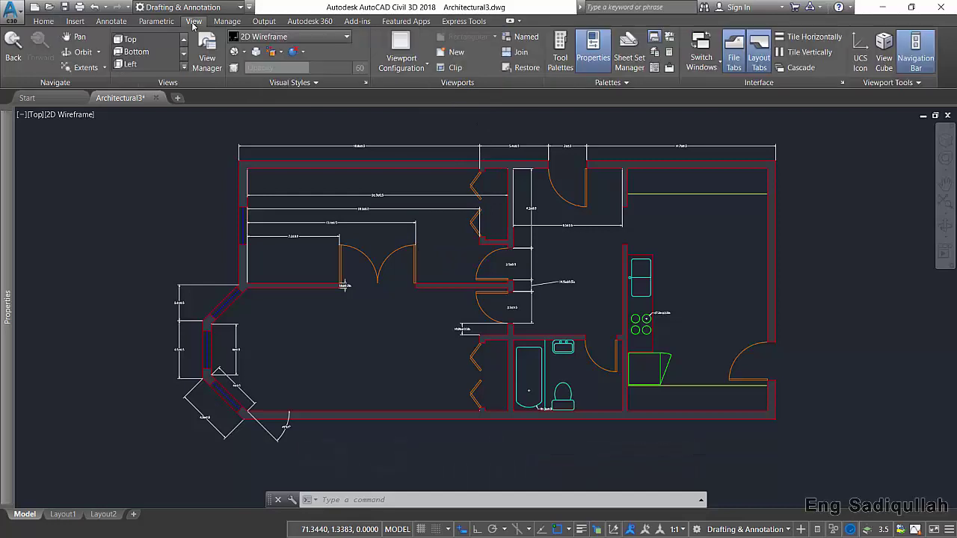
click(591, 51)
click(593, 51)
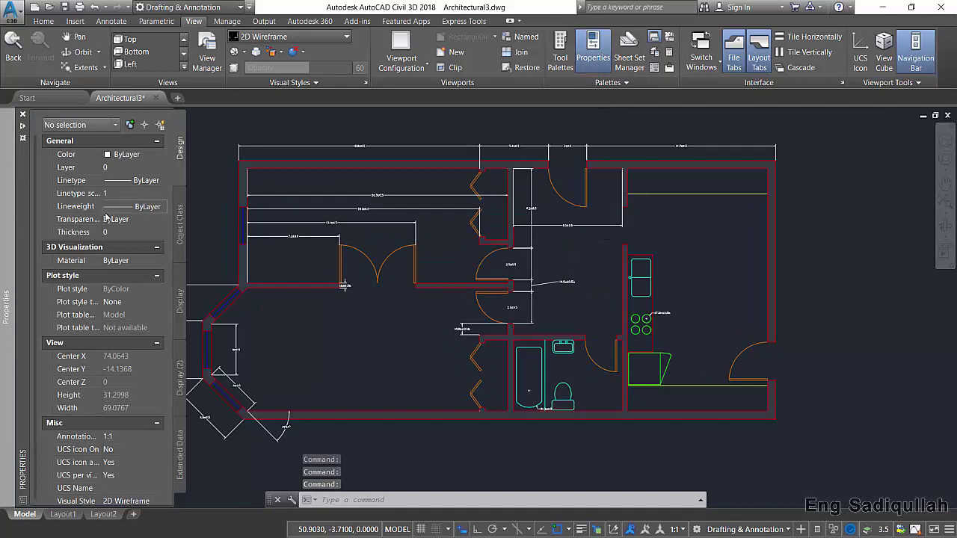
Reopen Properties with PR, pin it docked at left, and zoom into the left rooms
click(22, 114)
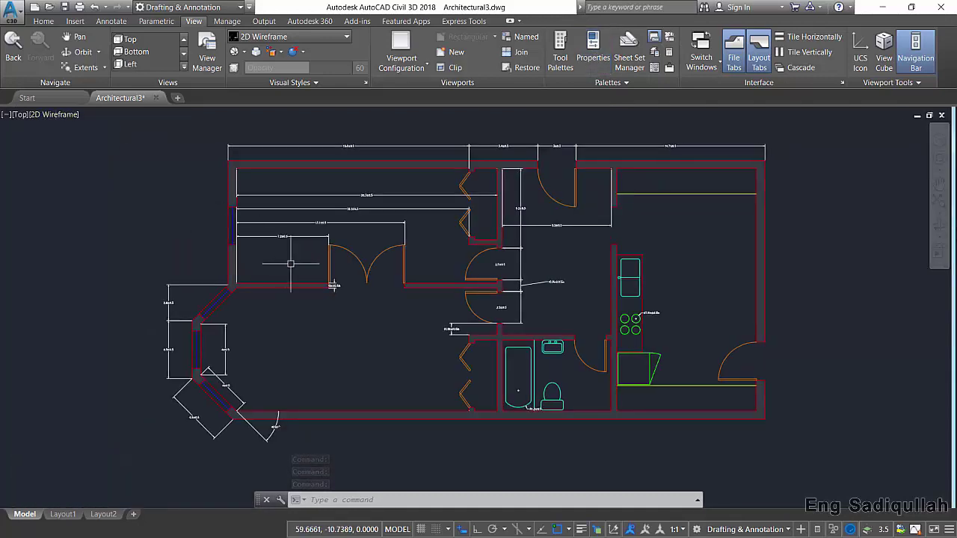
text(pr)
key(Return)
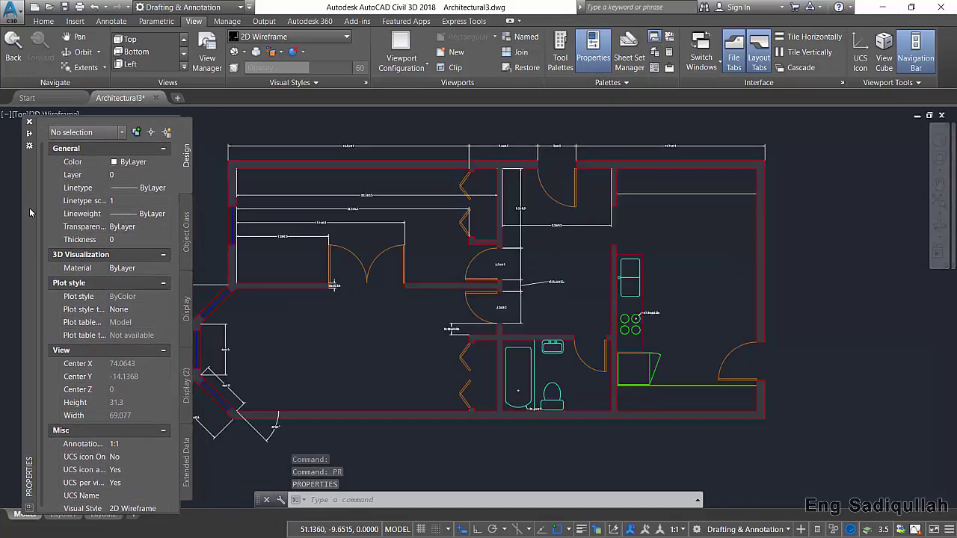
click(30, 133)
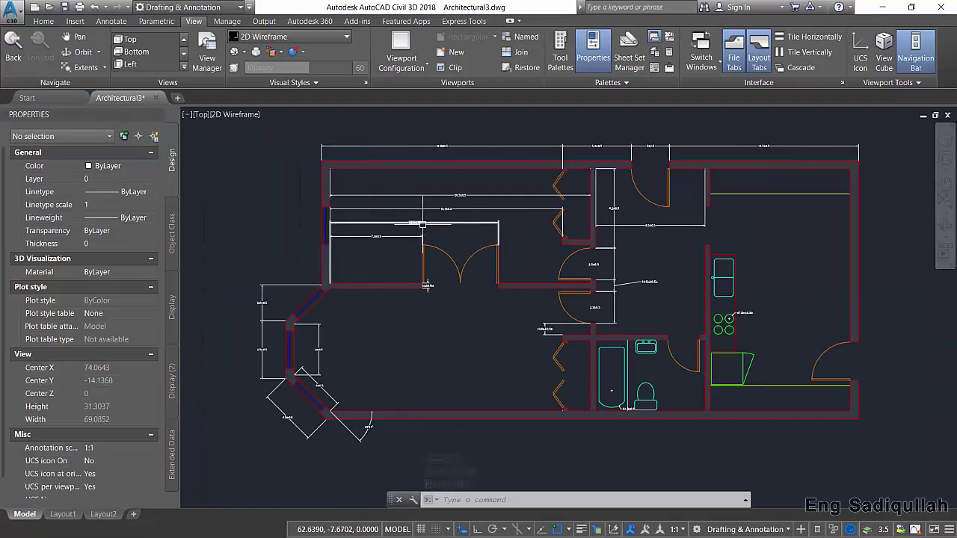
scroll(423, 239, up, 1)
scroll(422, 259, up, 1)
scroll(449, 270, up, 1)
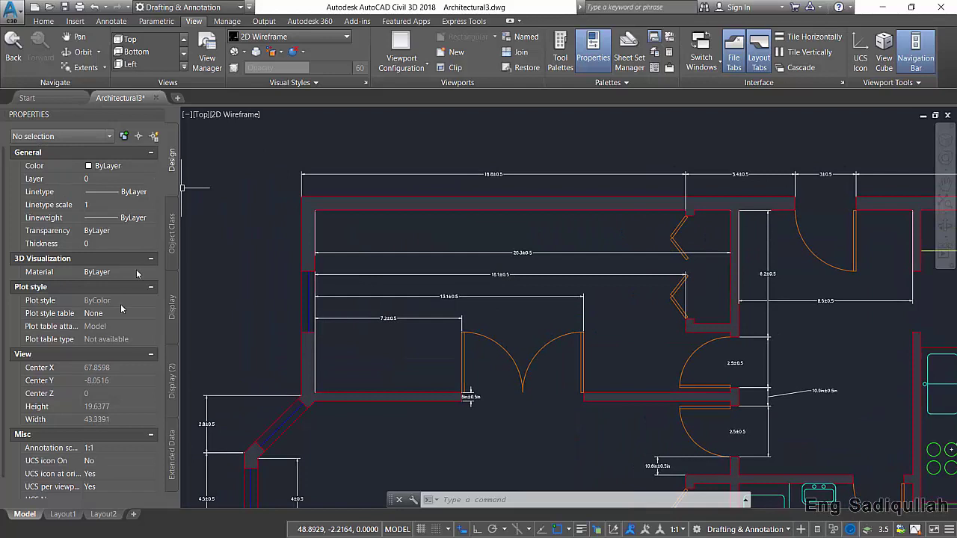
click(416, 161)
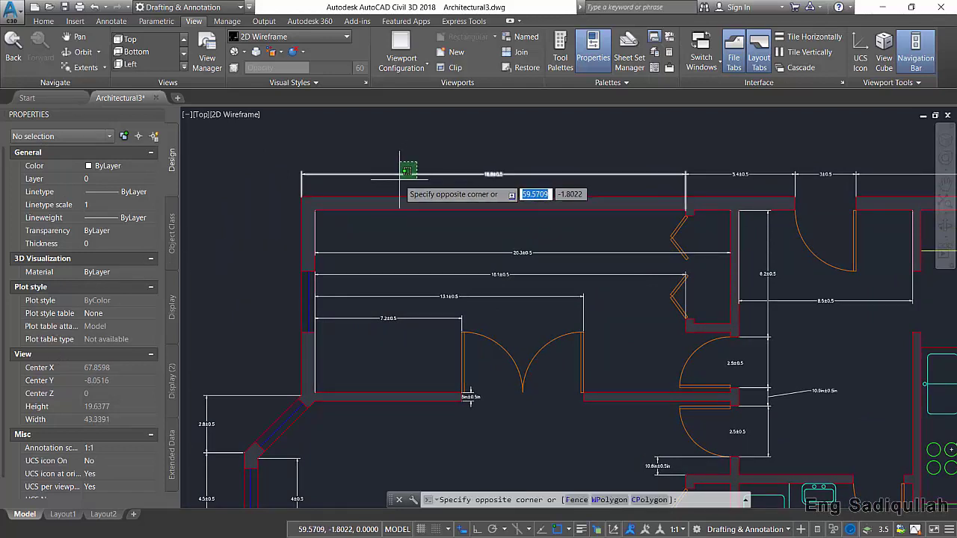
click(394, 181)
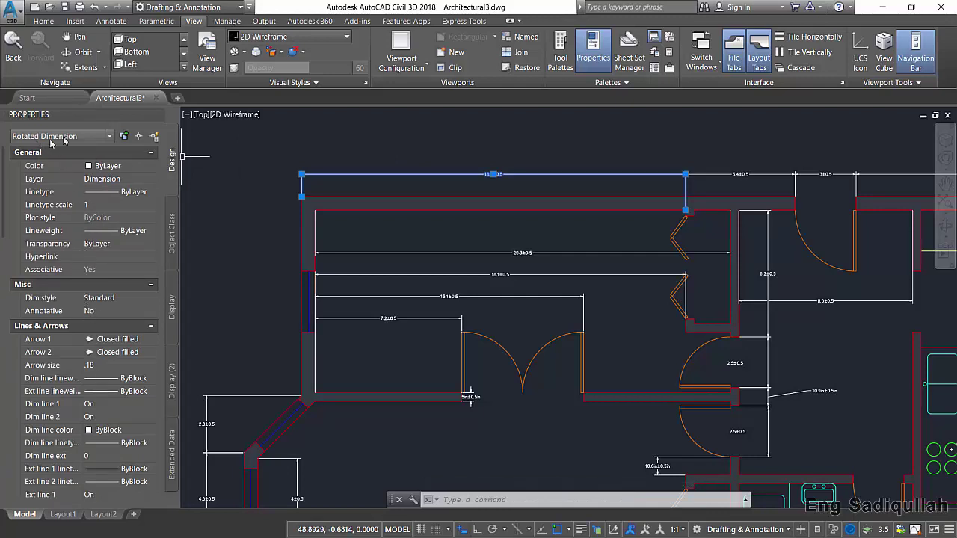
click(134, 166)
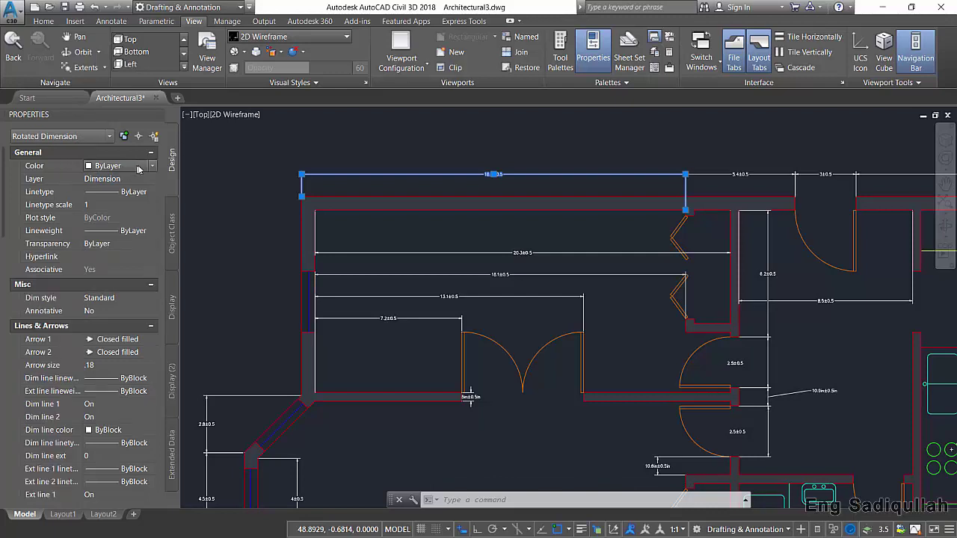
click(144, 168)
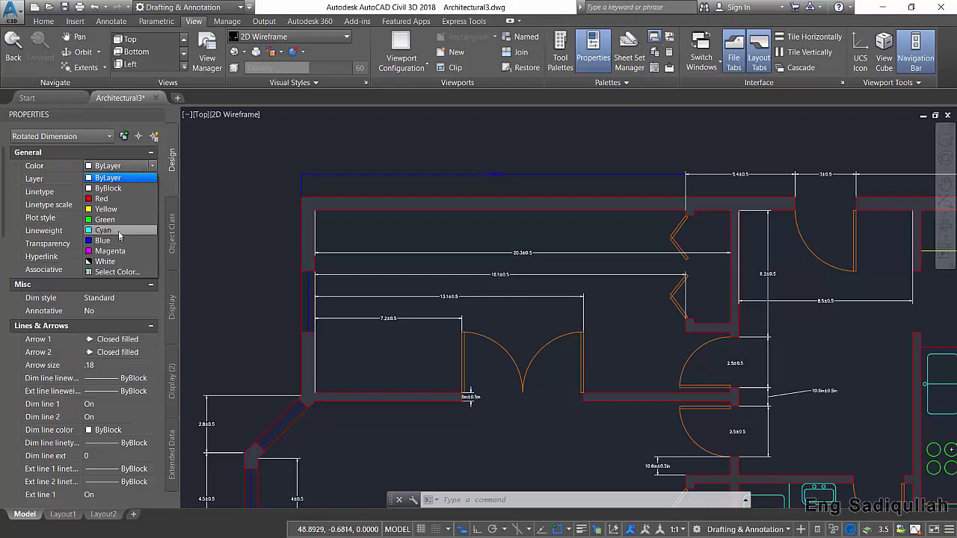
click(123, 177)
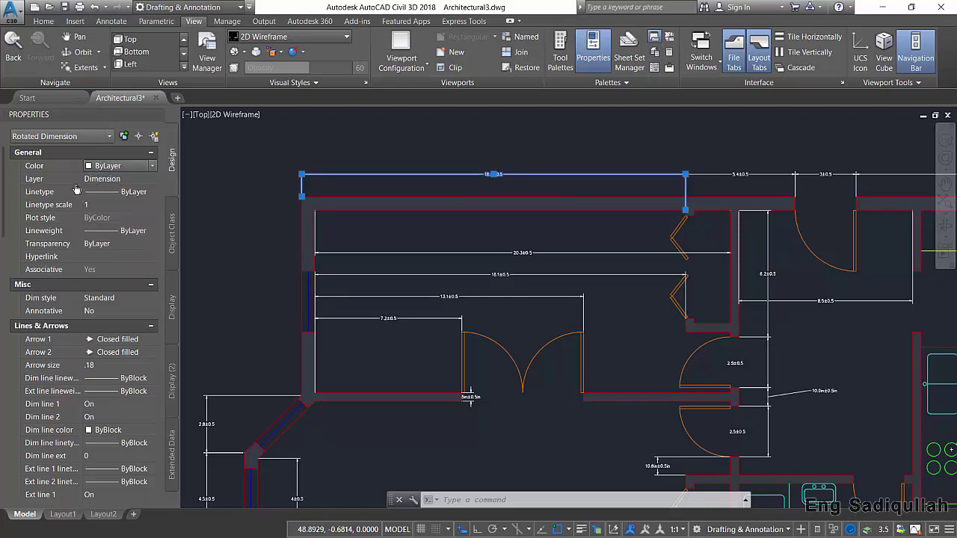
click(118, 180)
click(128, 179)
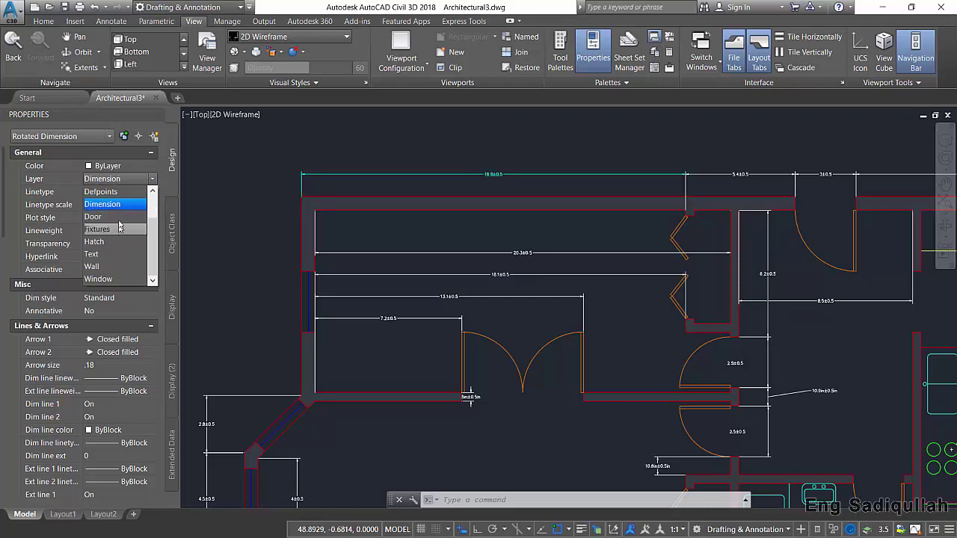
click(125, 206)
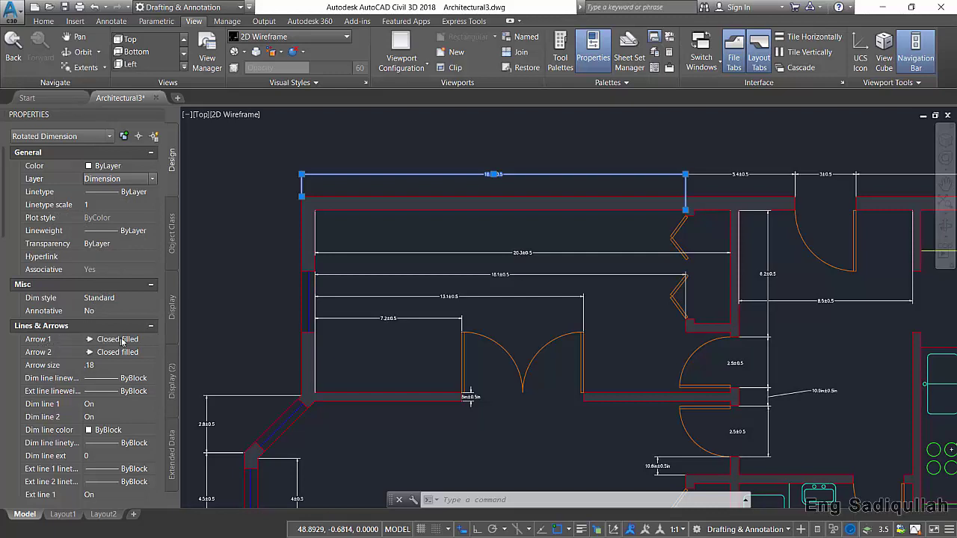
scroll(135, 359, down, 5)
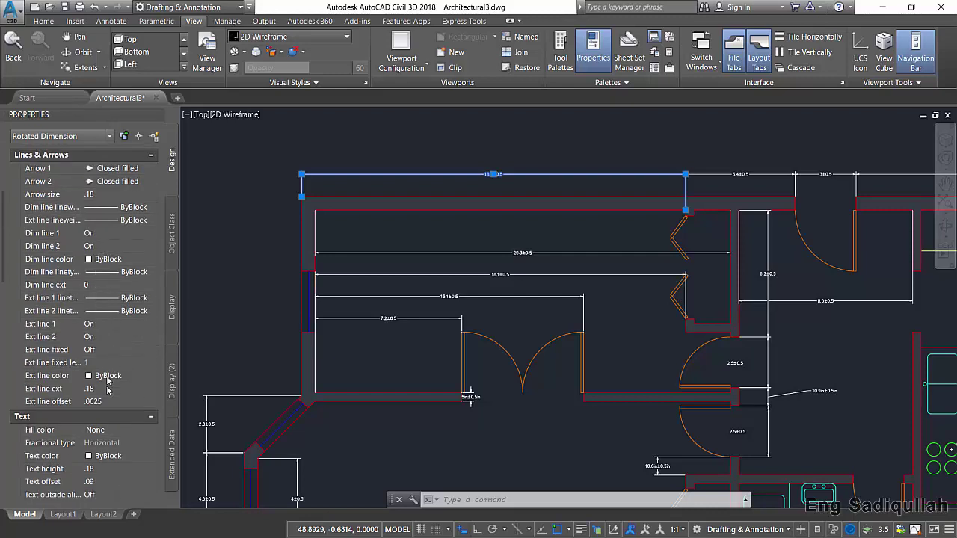
scroll(108, 331, down, 2)
scroll(109, 348, down, 2)
scroll(108, 367, down, 2)
scroll(109, 382, down, 2)
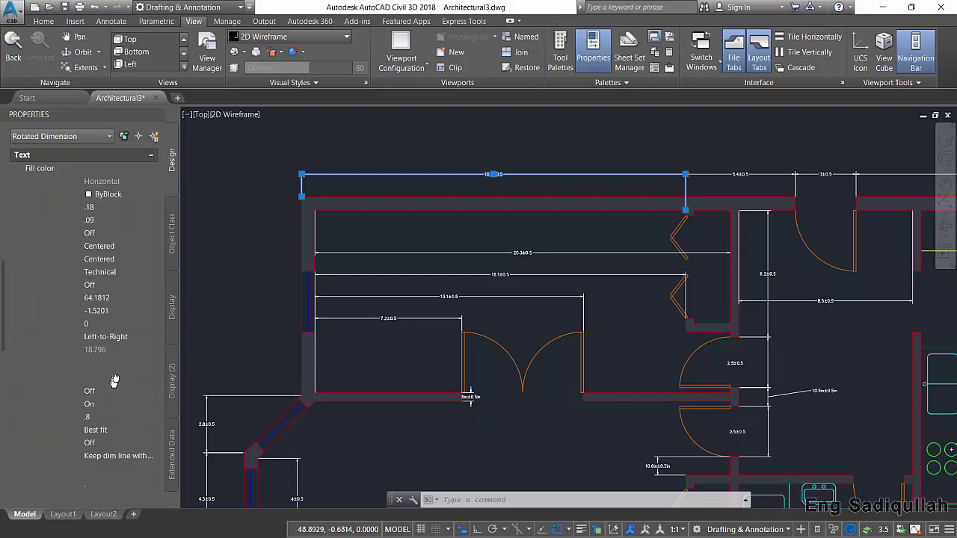
click(238, 262)
key(Escape)
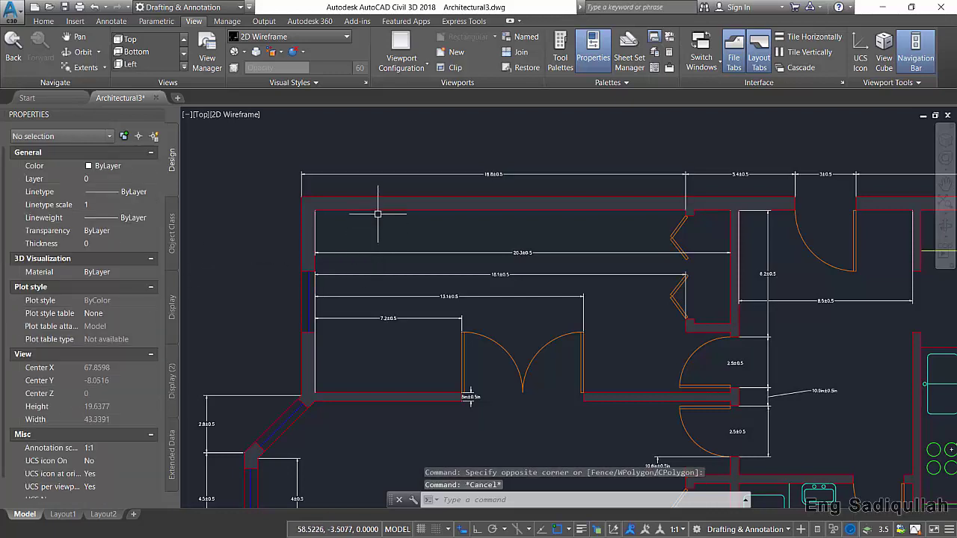
click(379, 210)
Deselect the top wall line, then pan and zoom out to leave room above-left of the plan
click(421, 257)
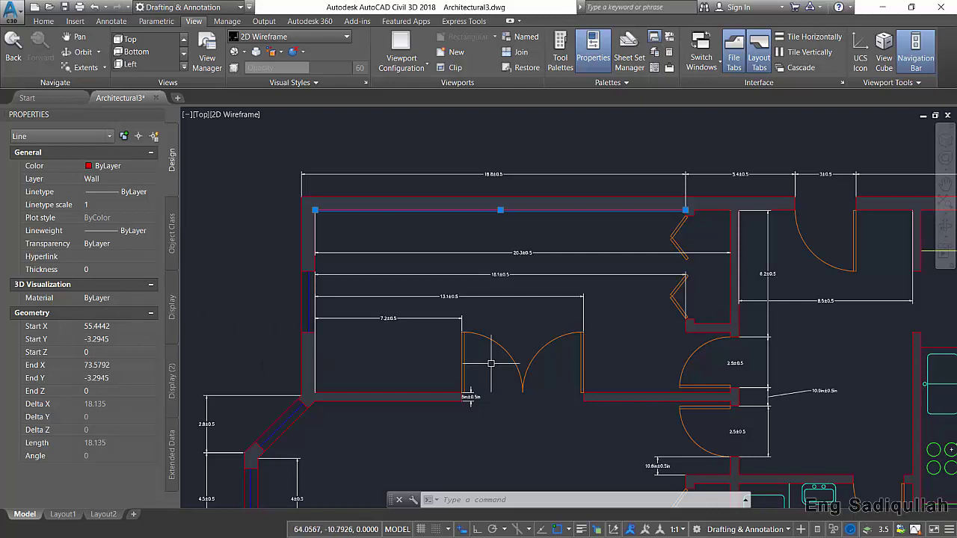
middle_drag(490, 363, 504, 338)
key(Escape)
key(Escape)
middle_drag(623, 389, 710, 397)
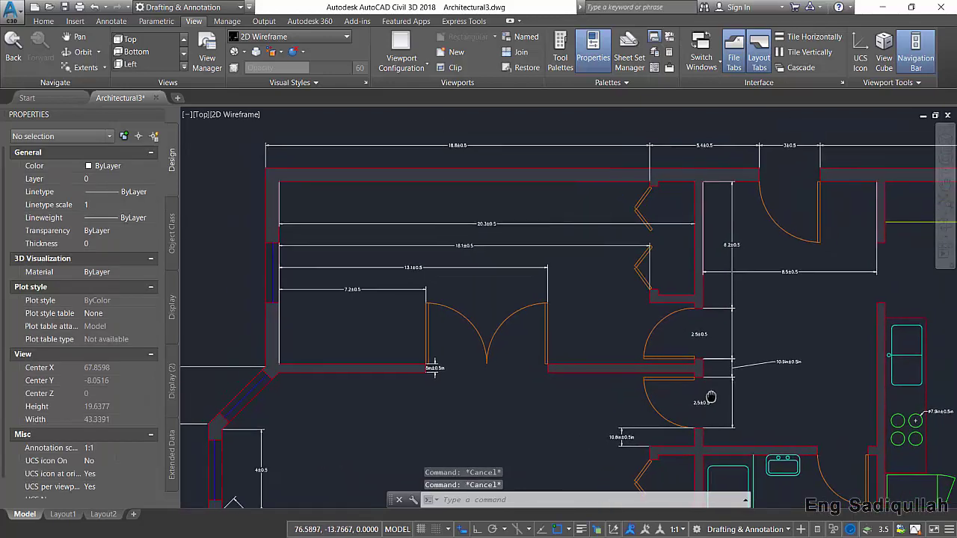
scroll(710, 397, down, 2)
Draw a small rectangle with REC in the empty space above-left of the floor plan
text(rec)
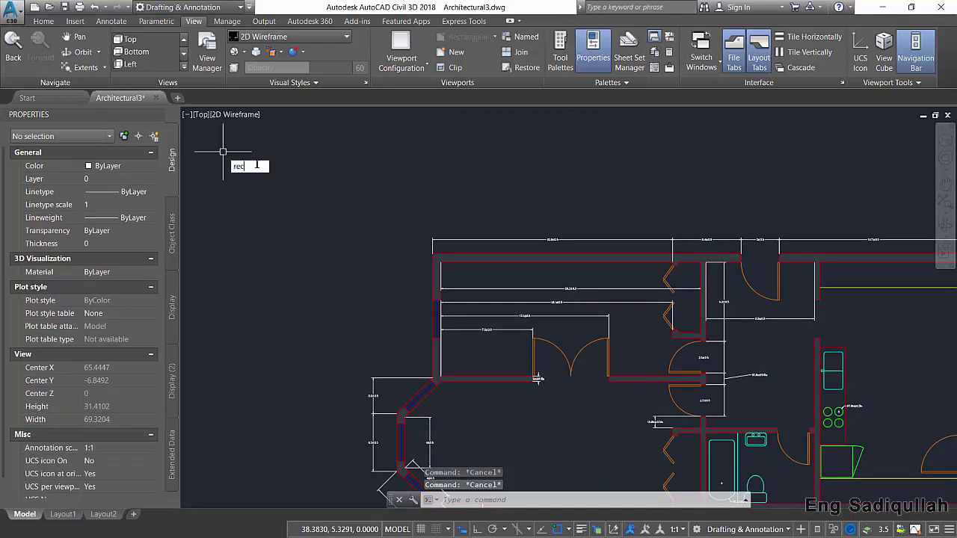
key(Return)
click(281, 163)
click(352, 211)
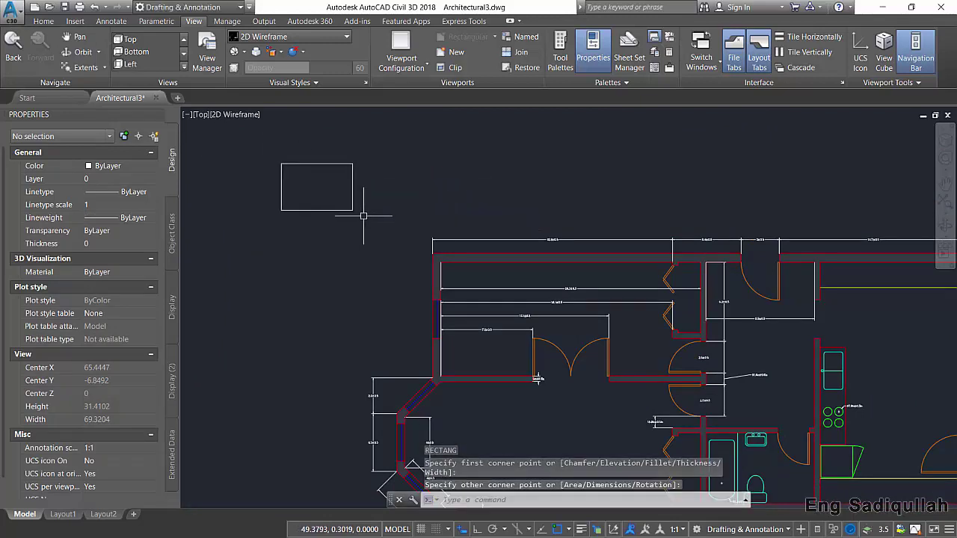
Select the rectangle and inspect its thickness, vertex, elevation and segment width in Properties
drag(363, 192, 310, 203)
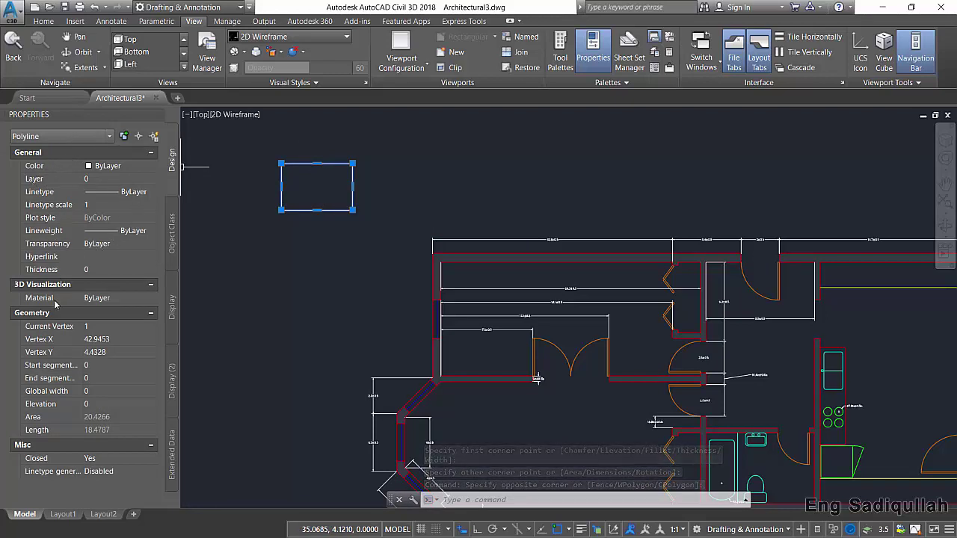
click(44, 271)
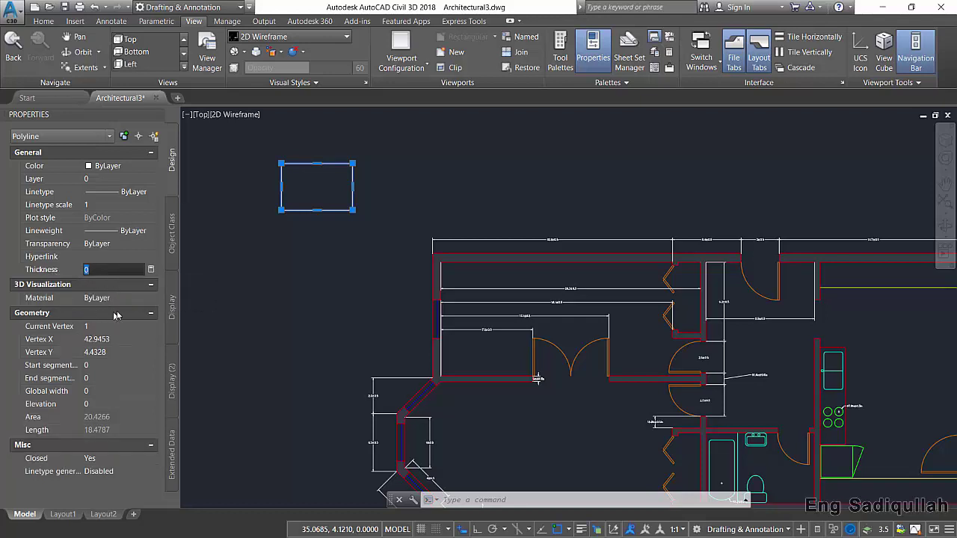
click(124, 341)
click(118, 353)
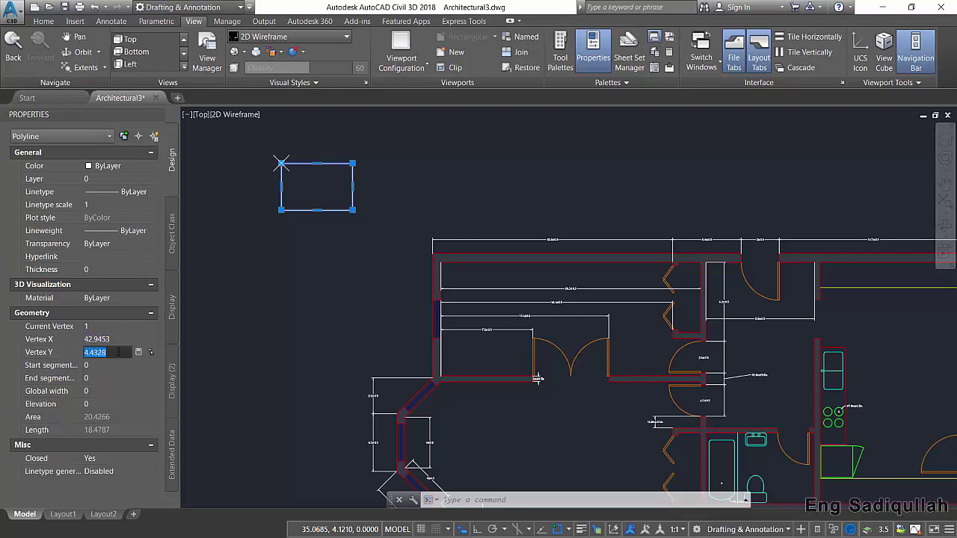
click(97, 405)
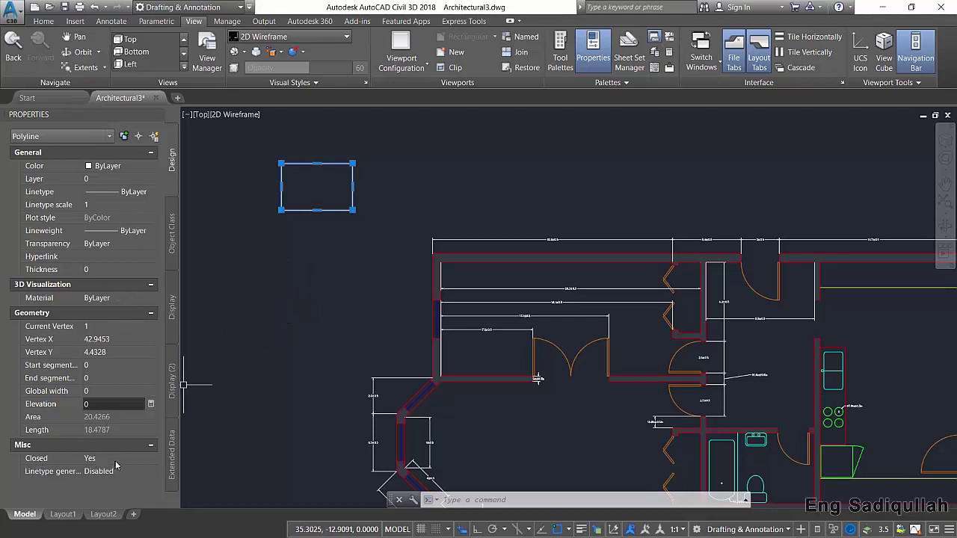
click(114, 380)
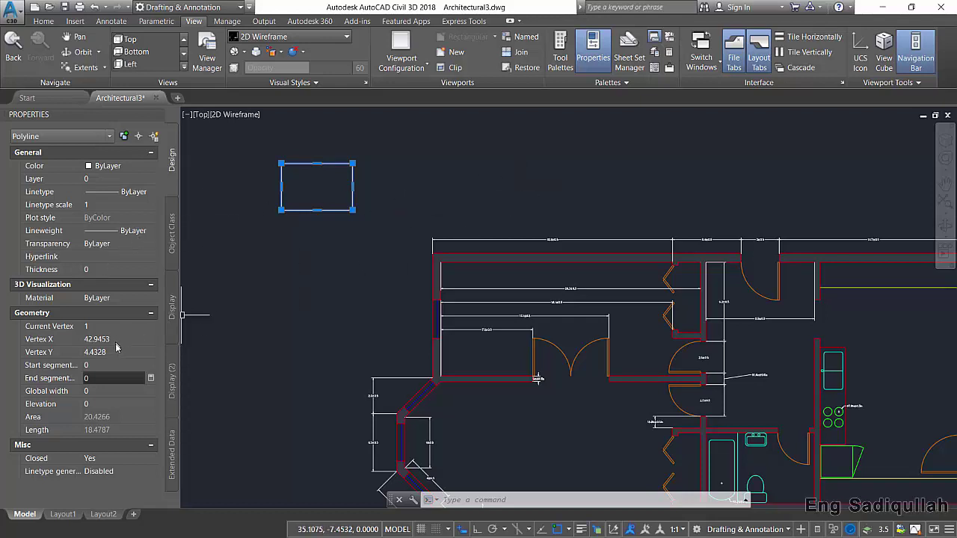
Recheck the vertex Y value, then load the 20.4266 area into QuickCalc
click(128, 353)
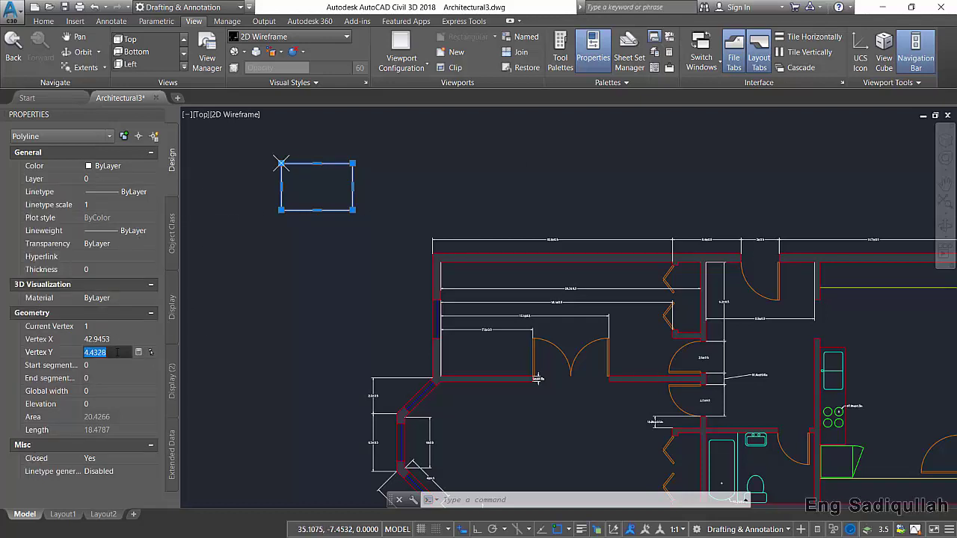
click(117, 422)
click(151, 417)
Close QuickCalc and reposition the view around the test rectangle
drag(492, 166, 408, 181)
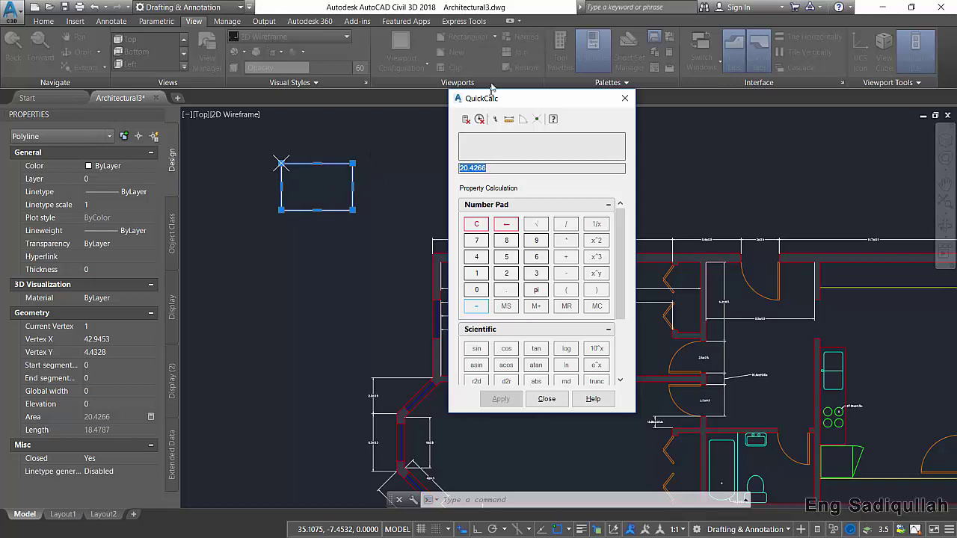
click(625, 98)
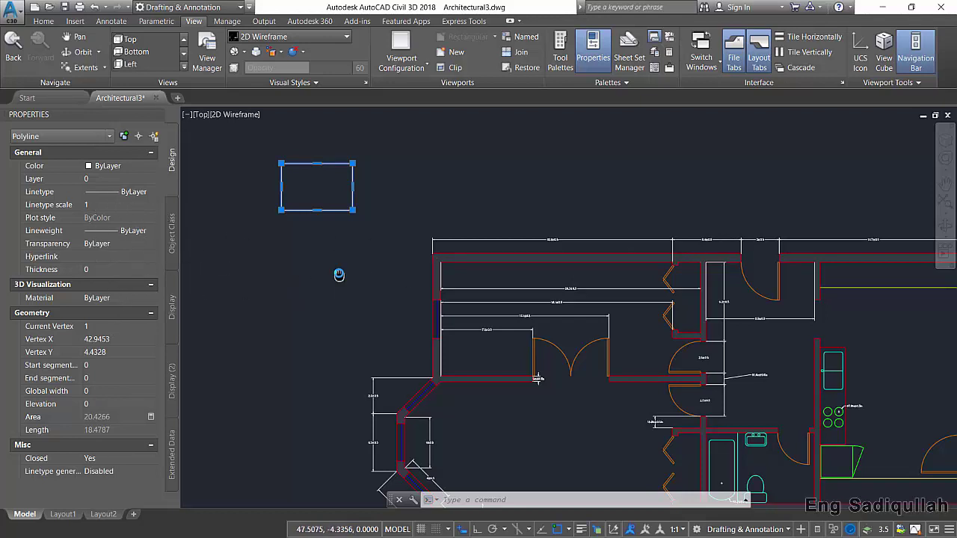
middle_drag(339, 275, 332, 254)
scroll(331, 253, down, 3)
scroll(441, 306, up, 3)
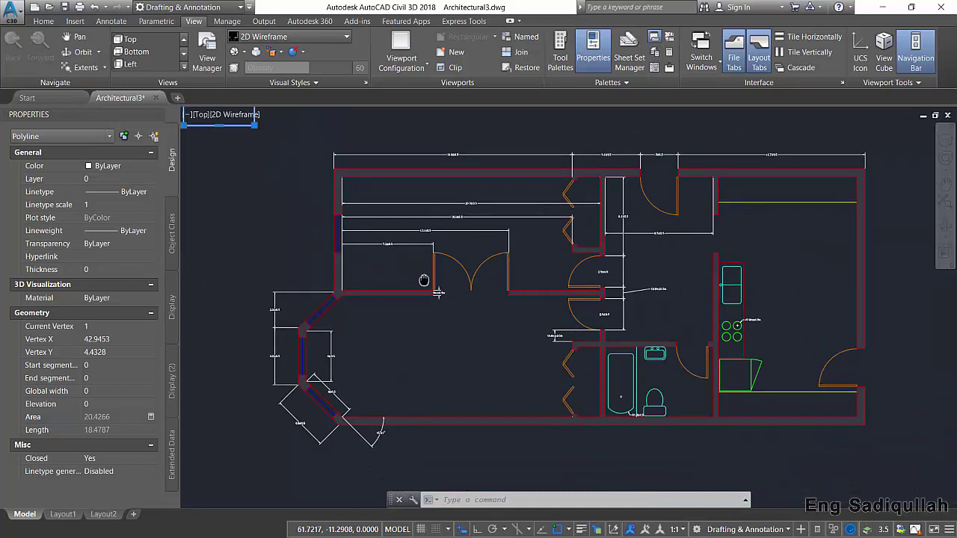
middle_drag(441, 307, 448, 330)
Erase the test rectangle with E and recentre the floor plan
click(234, 160)
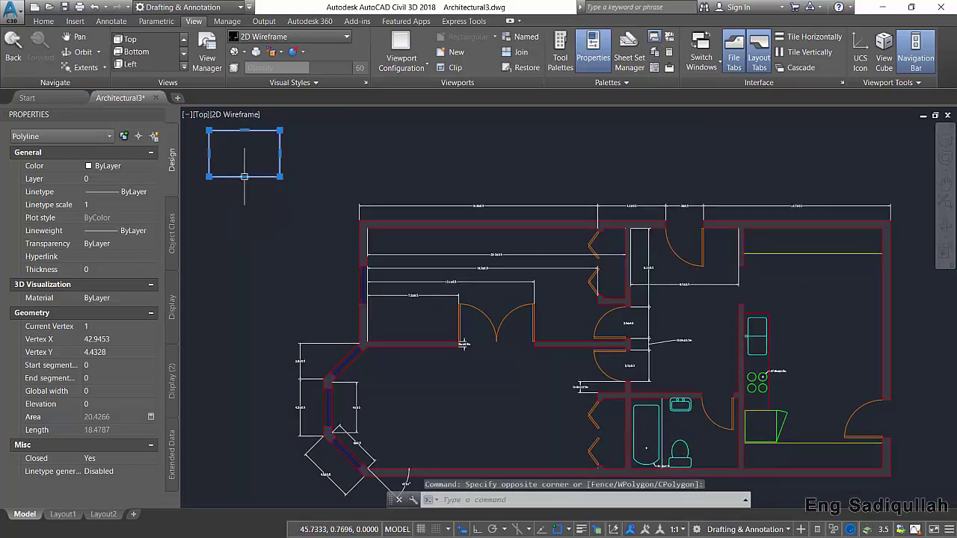
key(Escape)
click(242, 168)
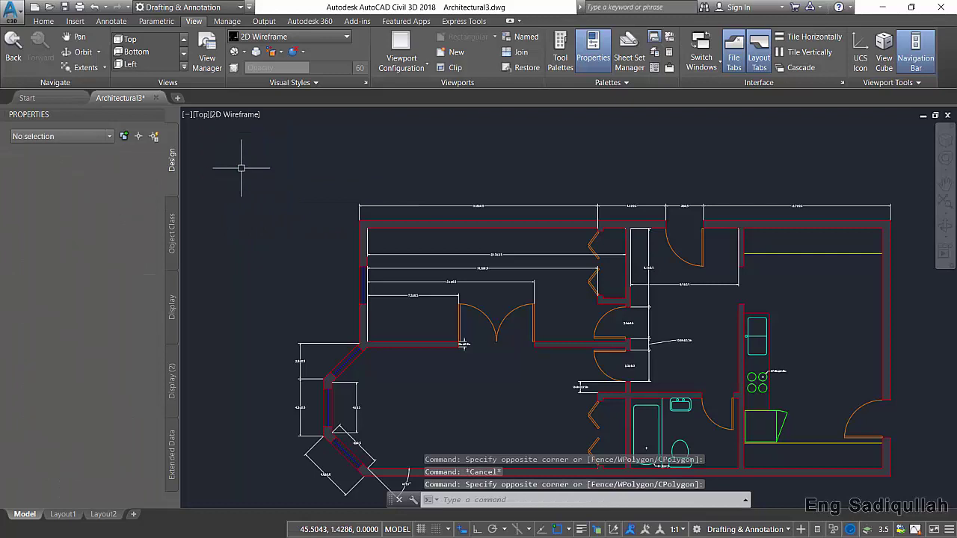
text(E)
key(Return)
middle_drag(632, 329, 590, 276)
middle_drag(472, 268, 498, 253)
Start DT text in the living area at default height and enter 'Diningroom'
click(35, 21)
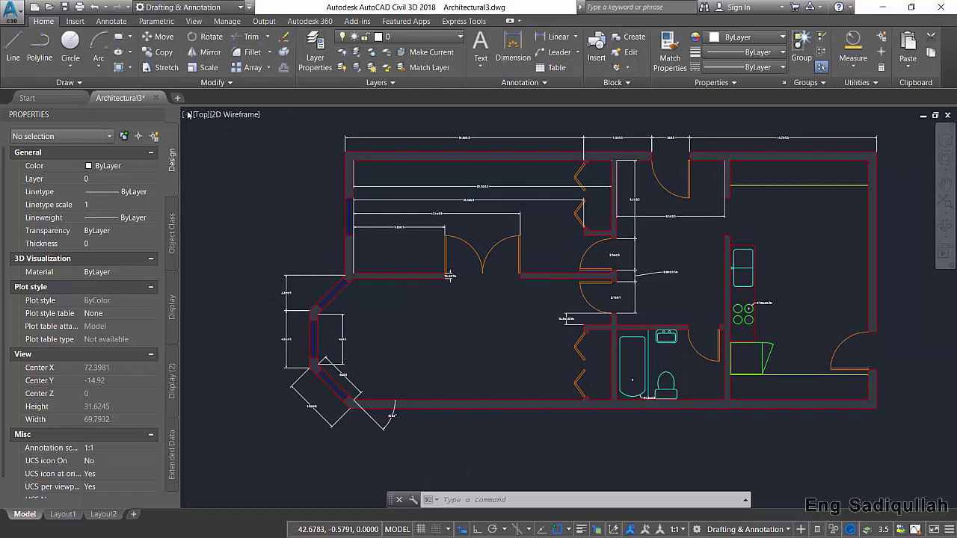
text(dt)
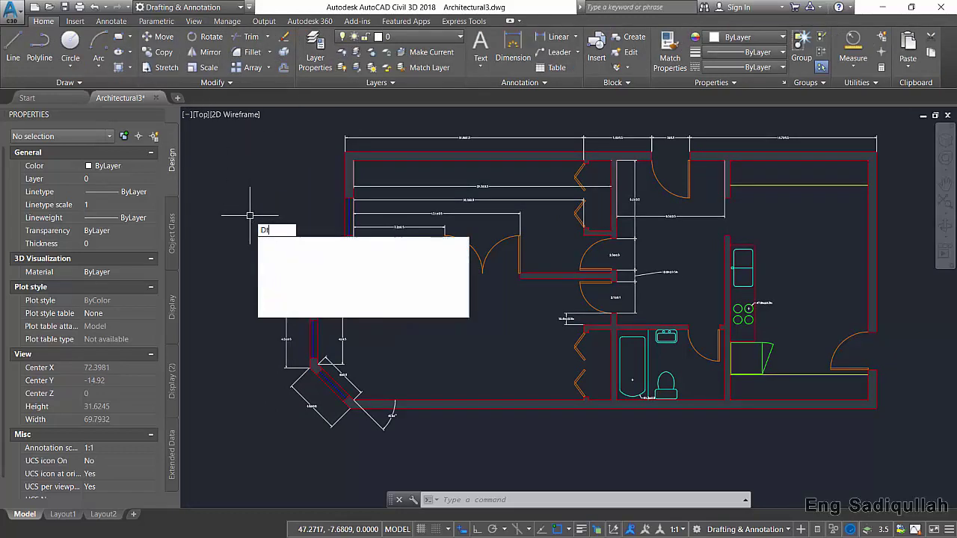
key(Return)
scroll(416, 323, up, 2)
scroll(416, 321, up, 2)
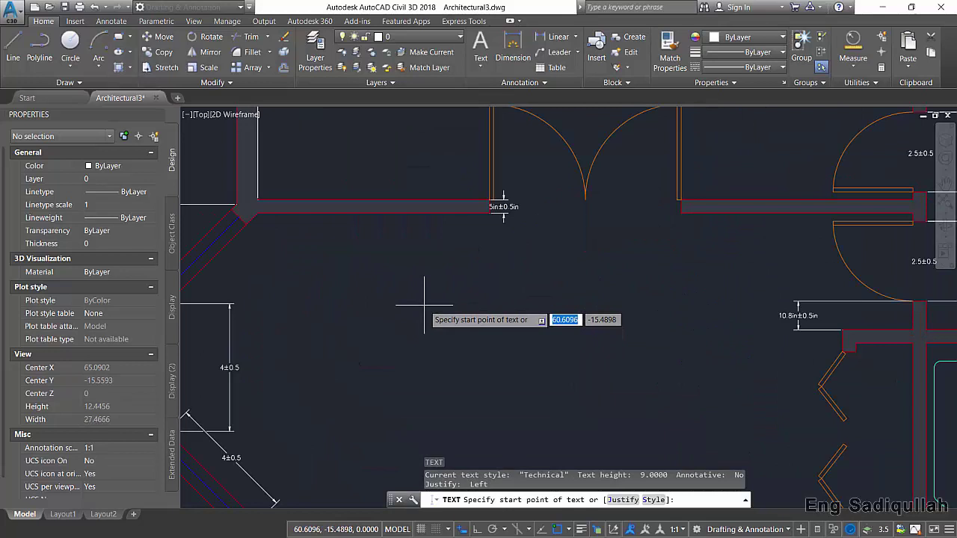
click(425, 302)
key(Return)
key(Return)
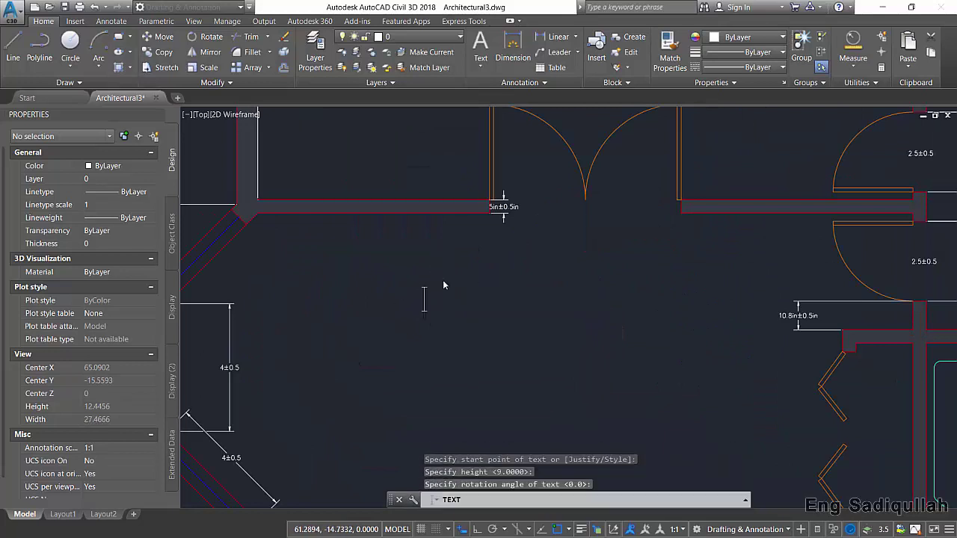
text(Din)
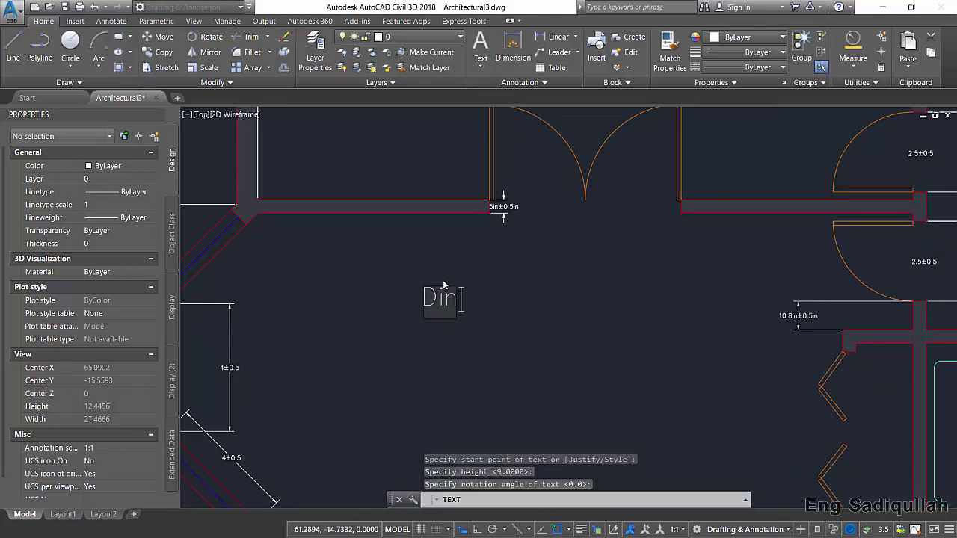
text(ingrom)
key(BackSpace)
text(om)
key(Return)
text(Living roo)
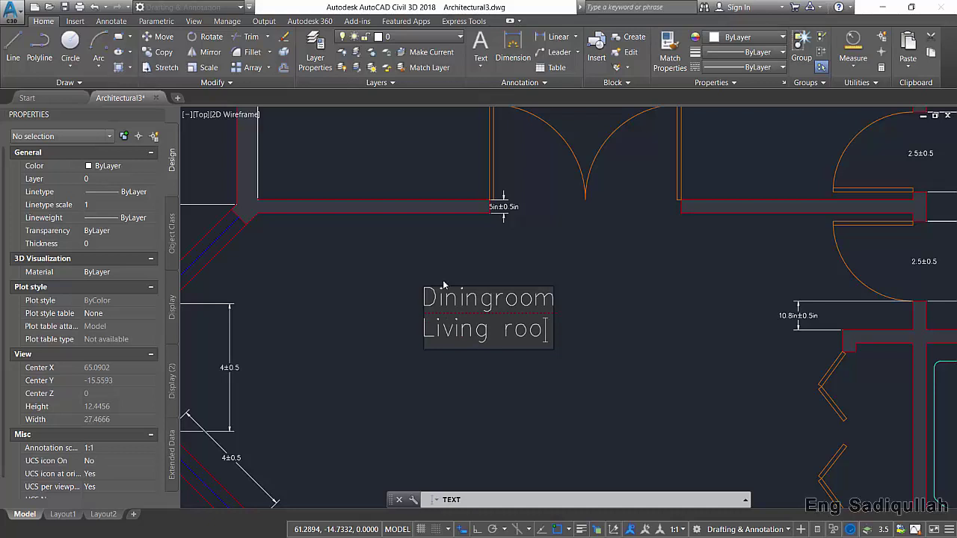
Add the 'Living room', 'Kitchen' and 'Toilet' lines beneath it
text(m)
key(Return)
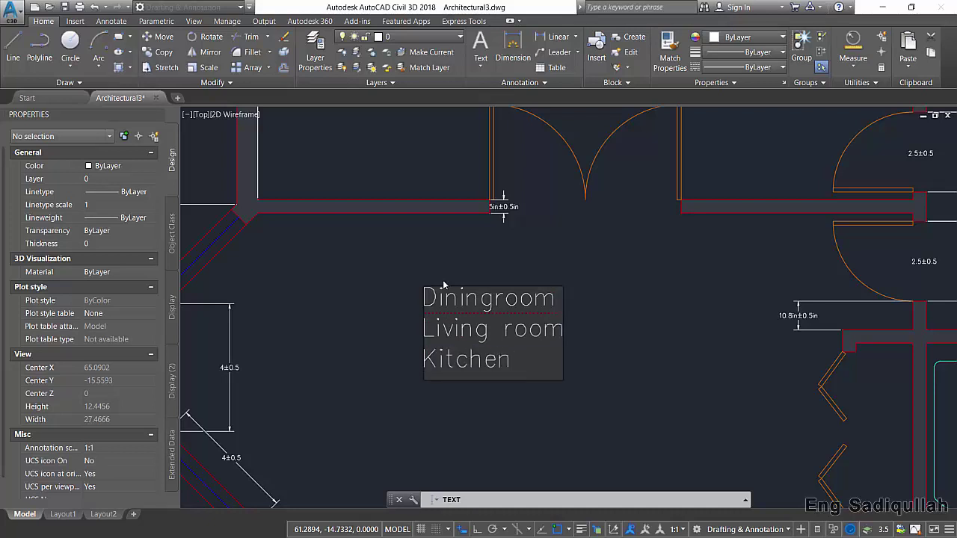
key(Return)
text(Toilet)
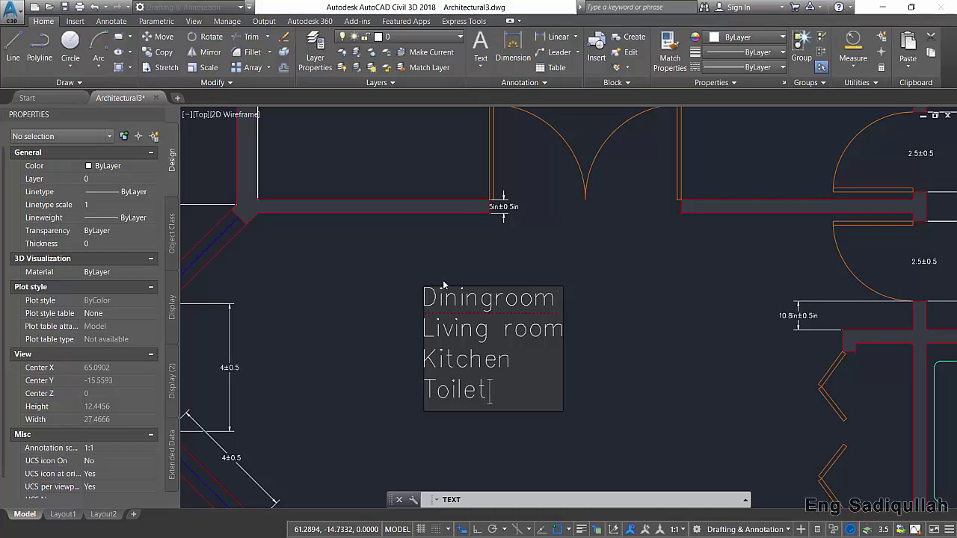
key(Return)
key(Return)
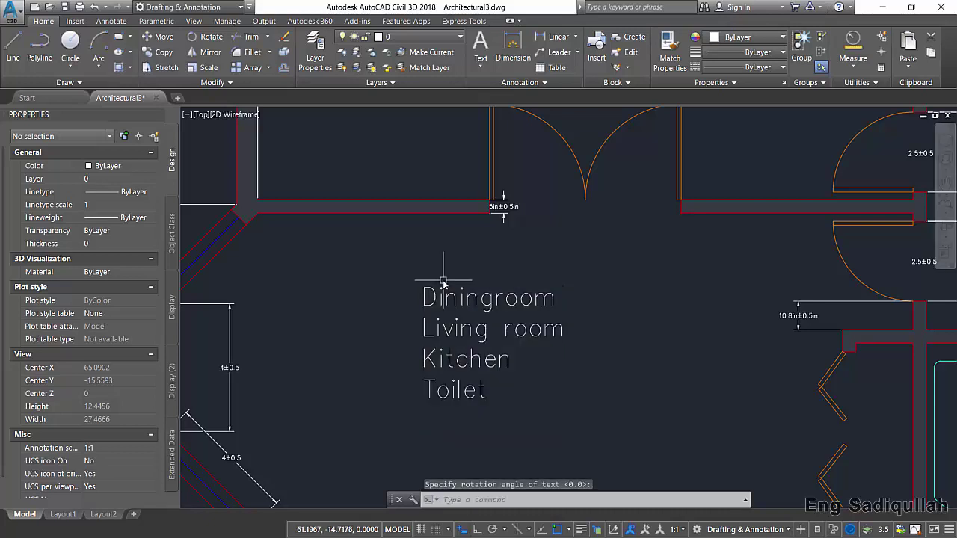
Move the Diningroom label up into the dining area
scroll(448, 288, down, 3)
scroll(460, 298, up, 1)
click(459, 297)
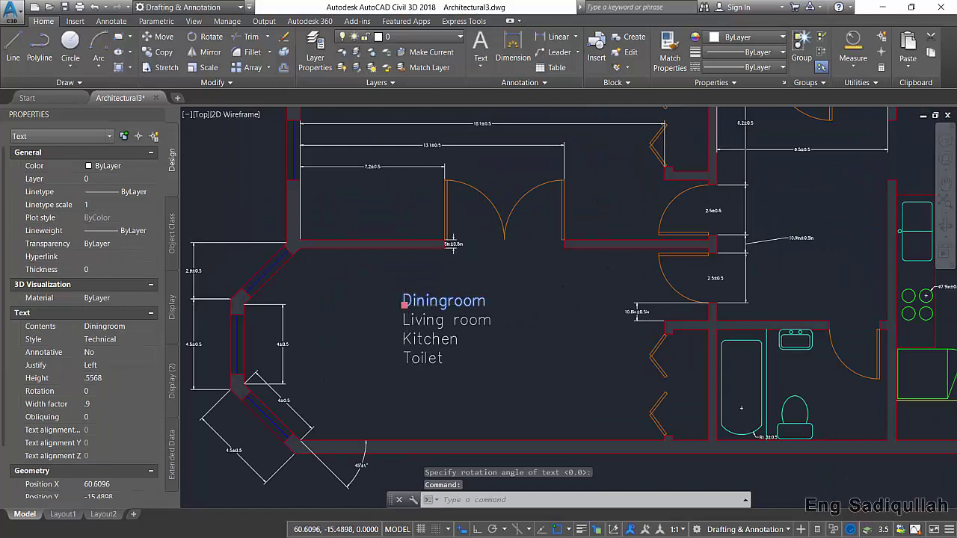
click(404, 303)
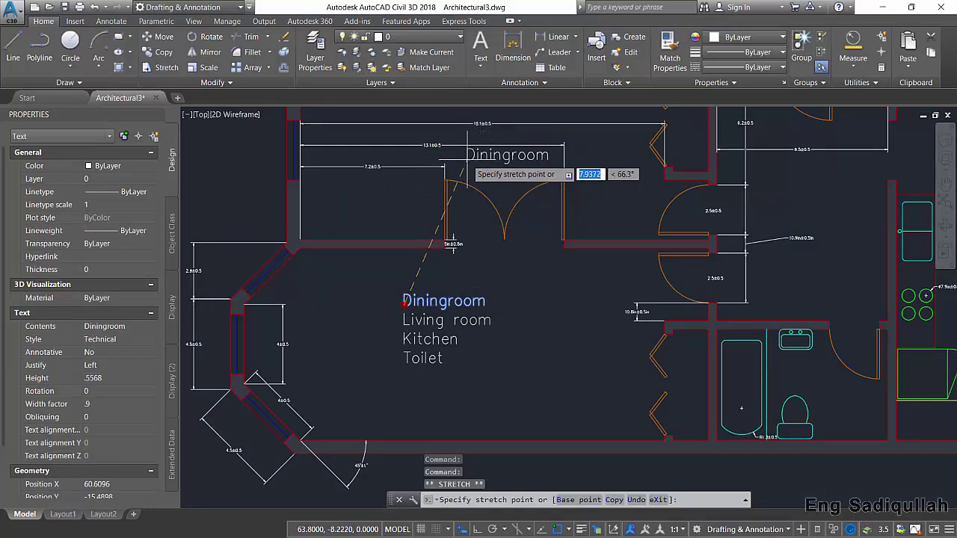
click(467, 162)
Move the Kitchen label across into the kitchen
click(403, 340)
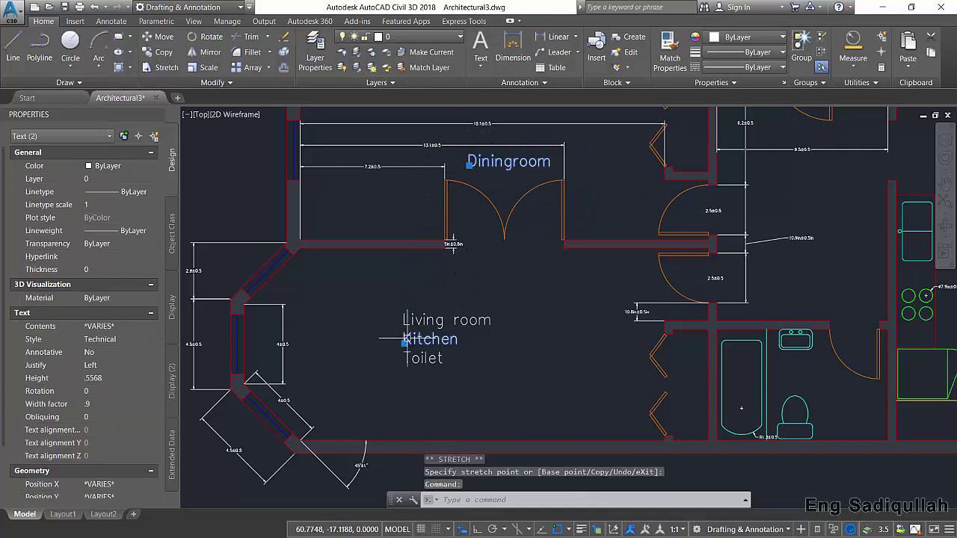
click(404, 343)
middle_drag(626, 316, 455, 316)
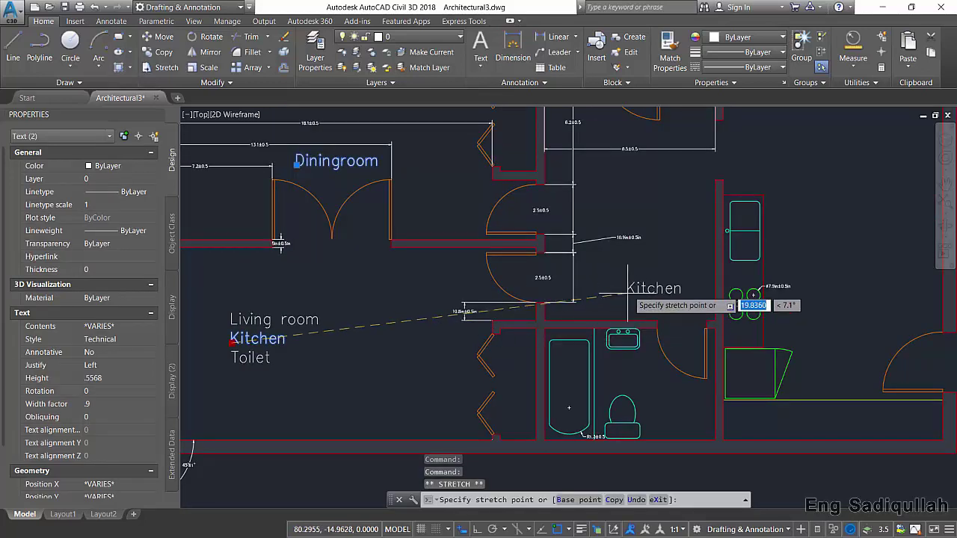
click(612, 376)
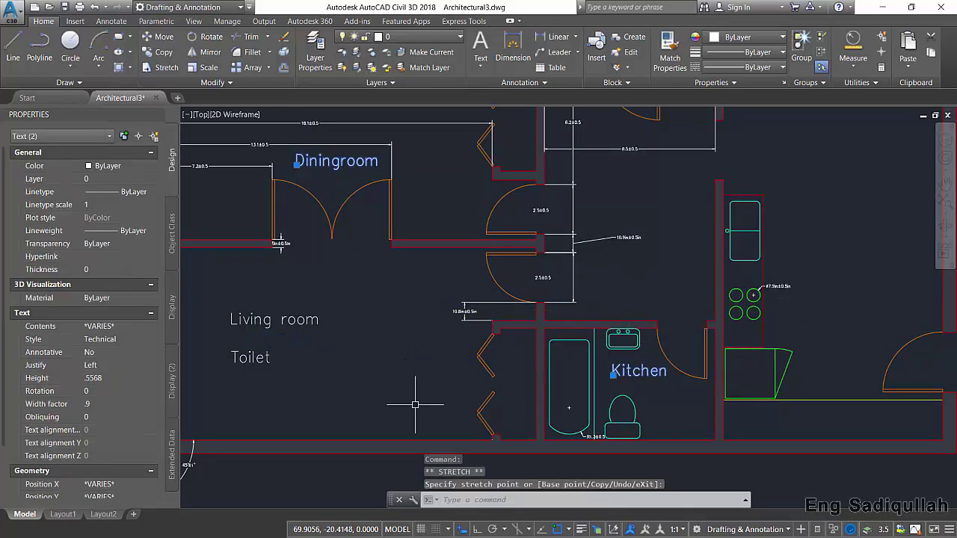
click(245, 362)
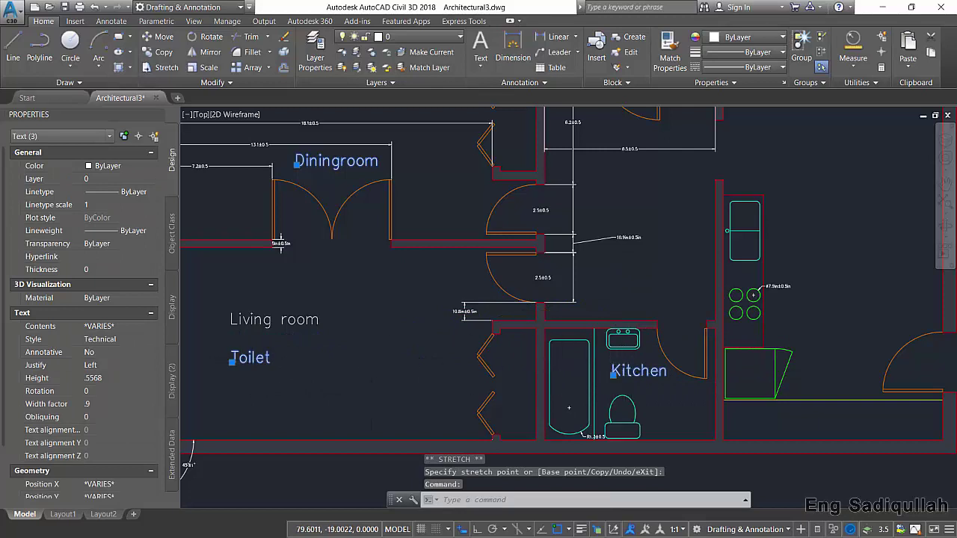
click(613, 374)
click(824, 236)
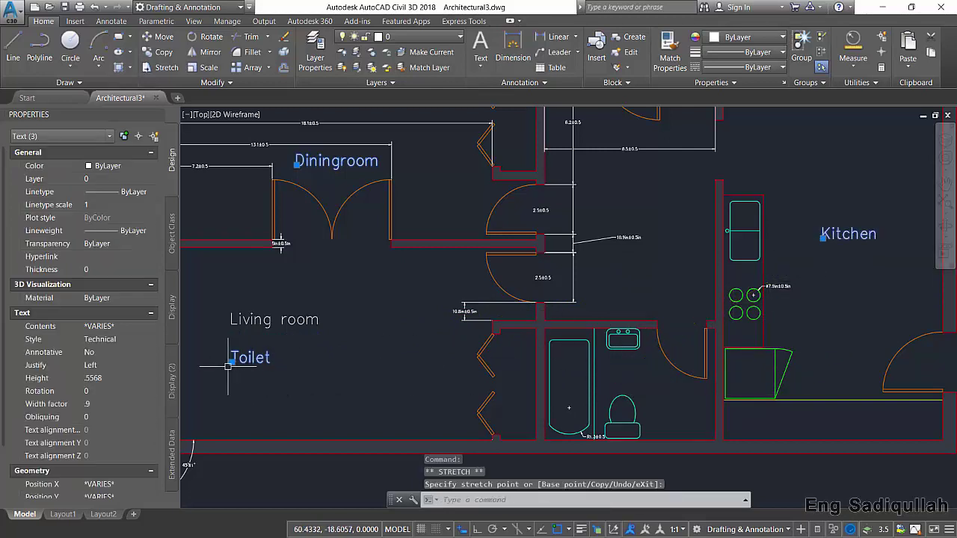
Move the Toilet label into the bathroom and clear the selection
click(622, 370)
middle_drag(540, 343, 555, 363)
scroll(555, 363, down, 3)
key(Escape)
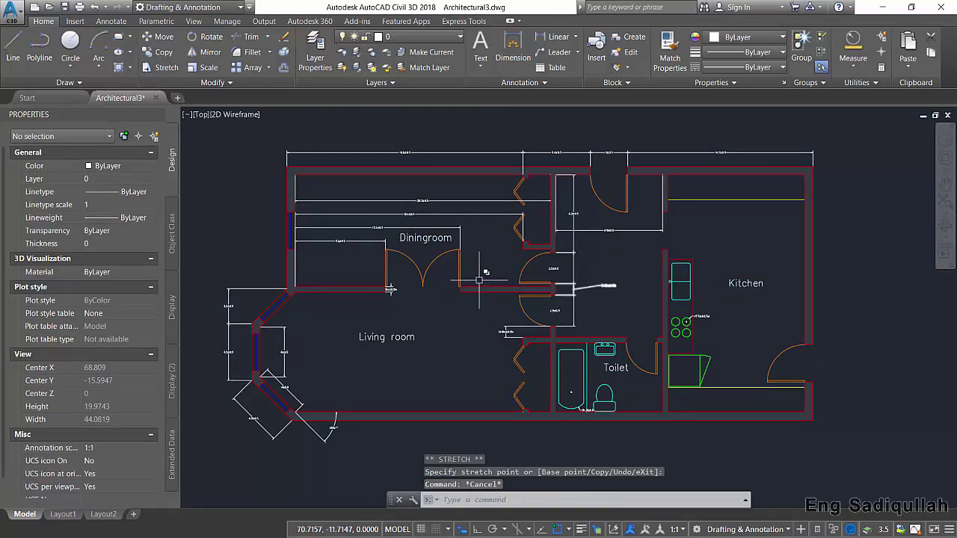
Select and briefly edit the Living room label, then deselect it
click(361, 338)
double_click(410, 339)
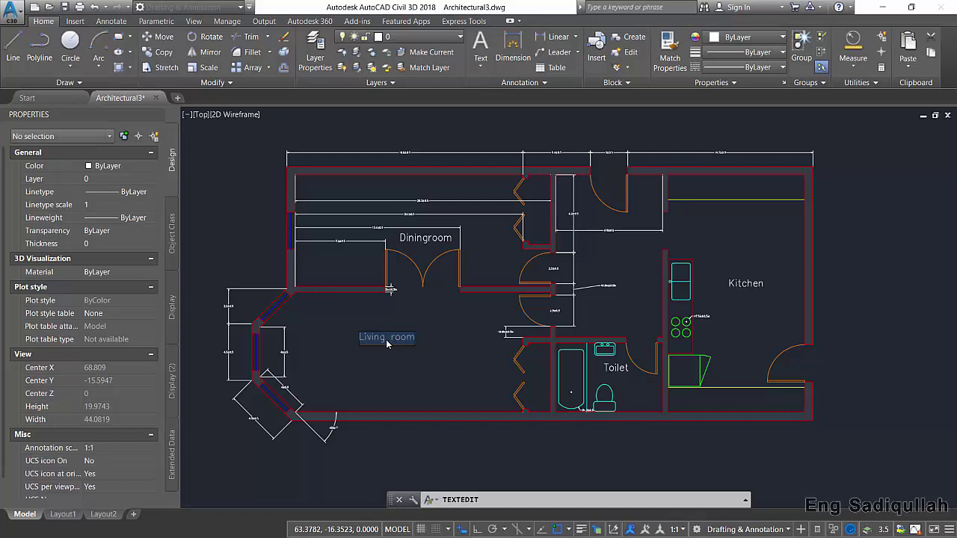
click(396, 347)
key(Escape)
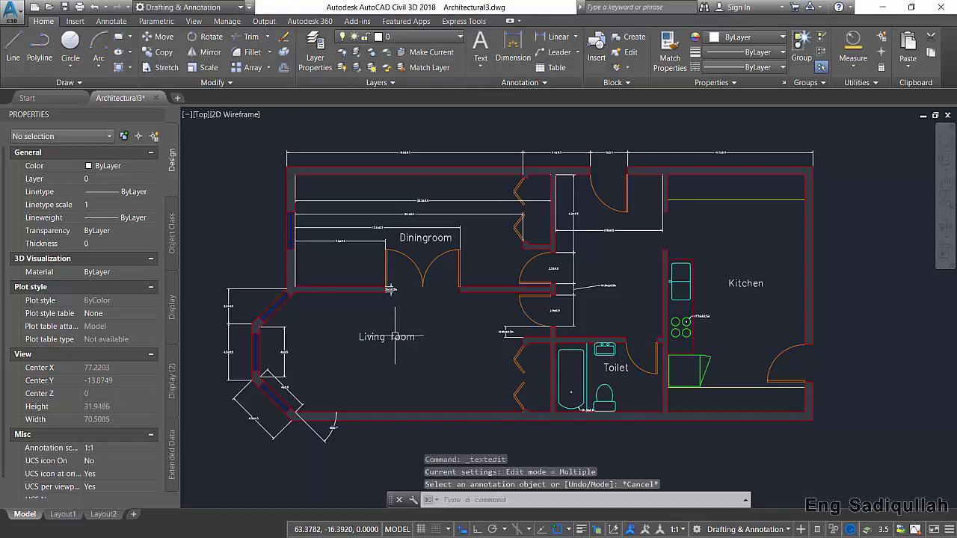
click(394, 336)
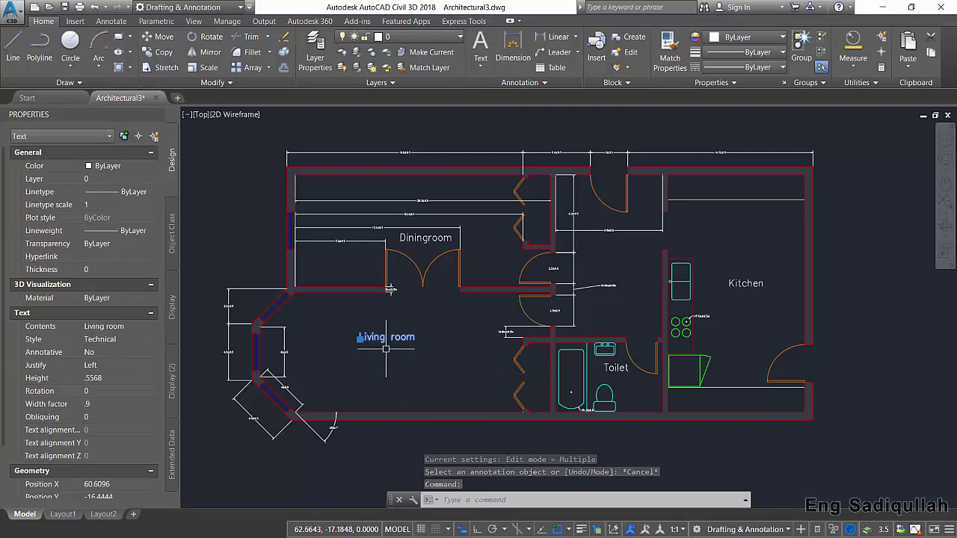
key(Escape)
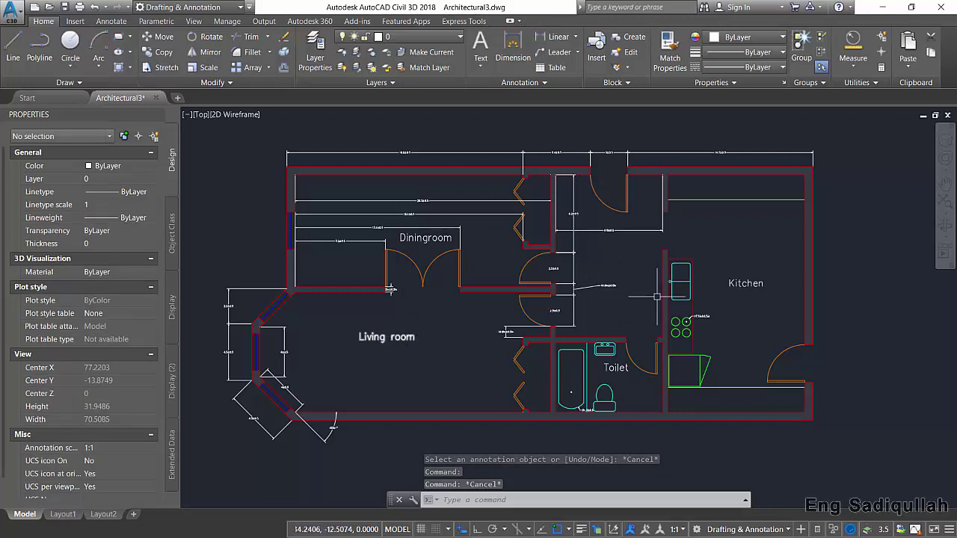
Select all four room labels and set their text height to .3 in Properties
click(410, 337)
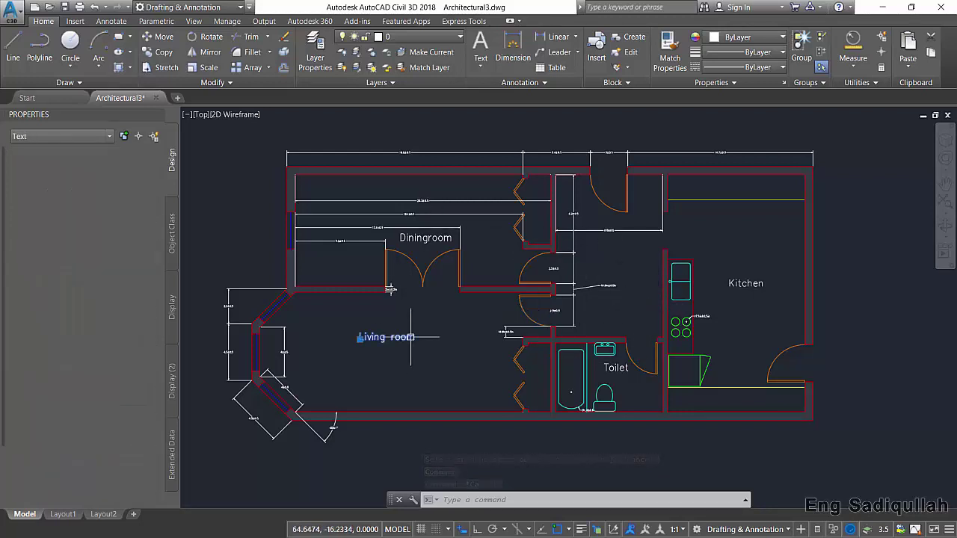
click(426, 238)
click(752, 283)
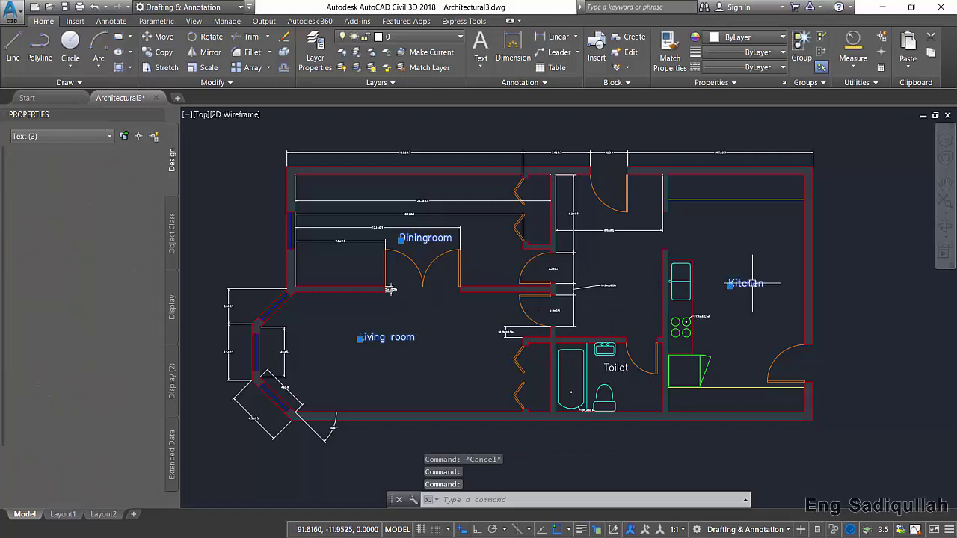
click(616, 367)
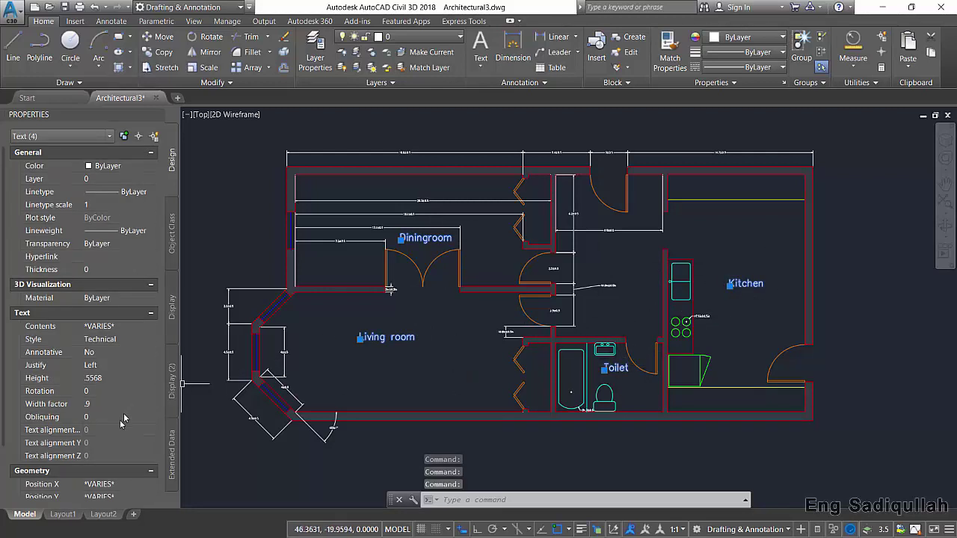
scroll(100, 454, down, 2)
scroll(99, 461, down, 1)
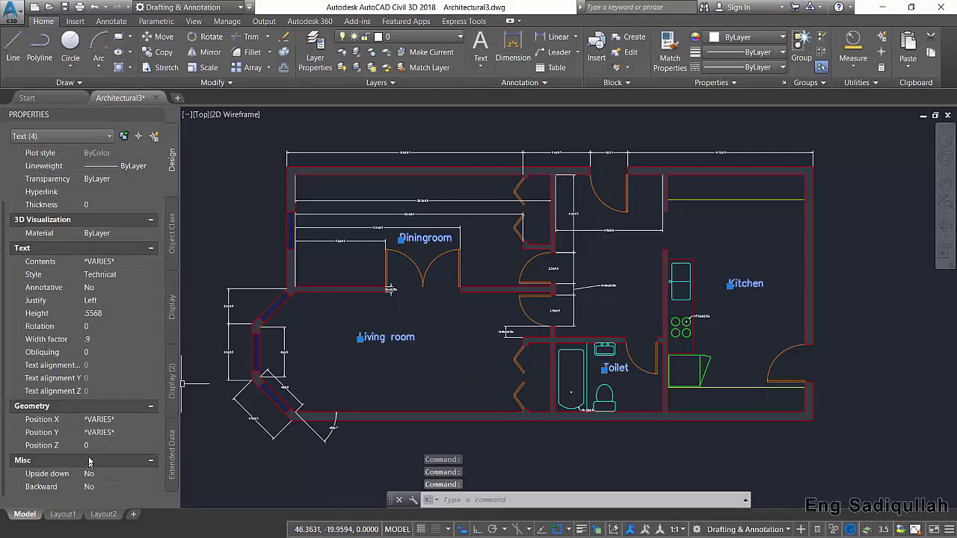
click(113, 314)
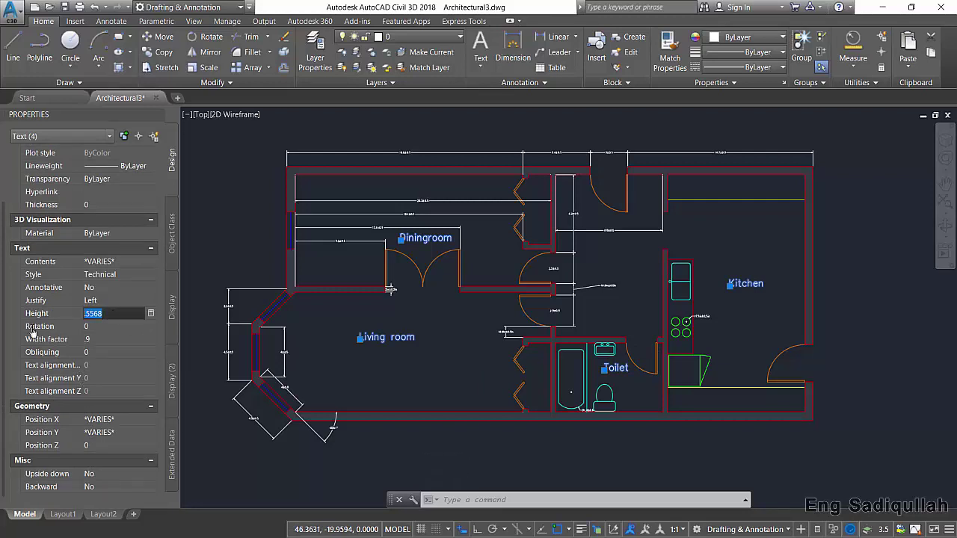
text(.3)
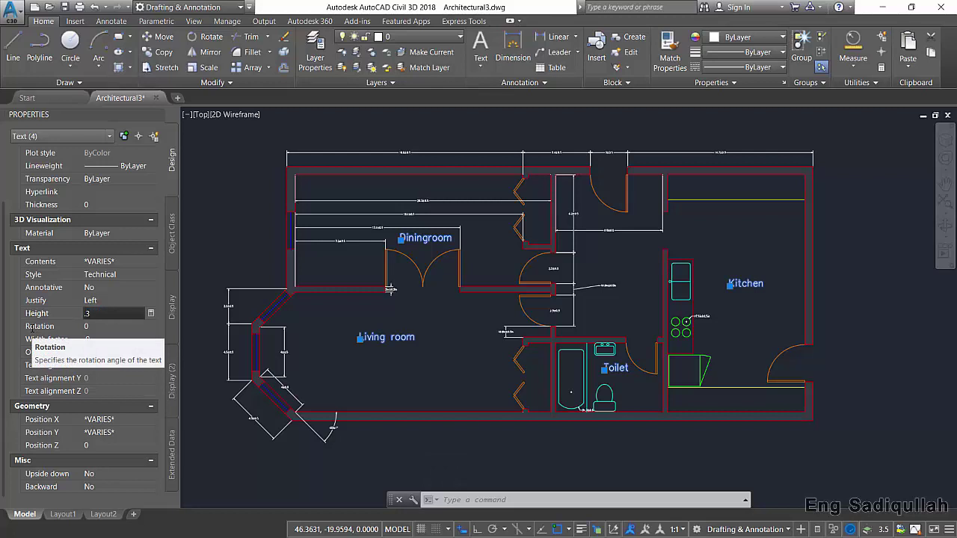
key(Return)
key(Escape)
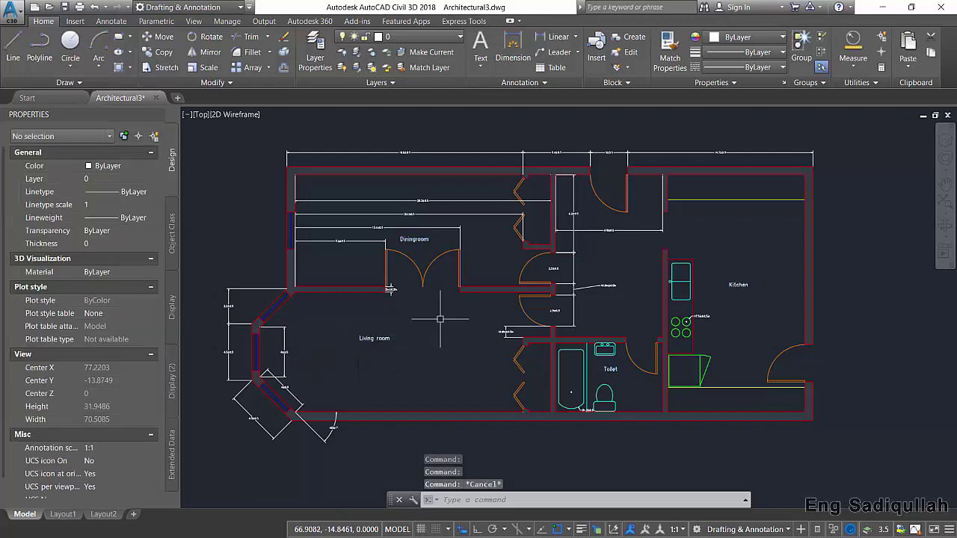
scroll(440, 319, up, 2)
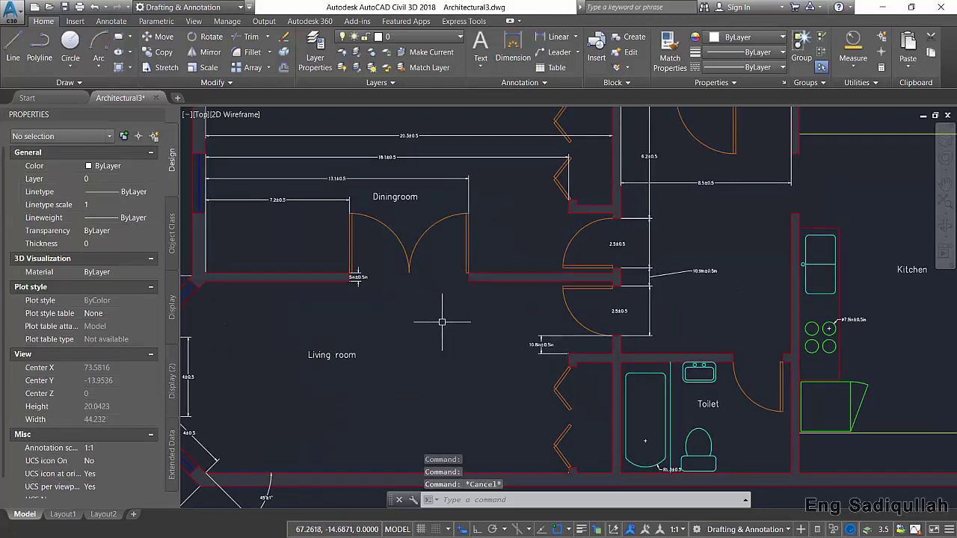
scroll(442, 322, down, 2)
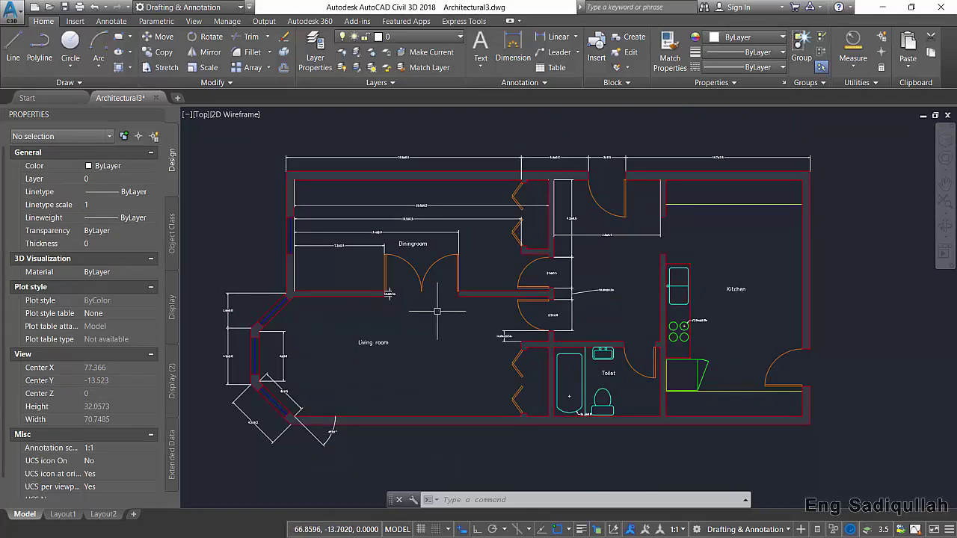
click(459, 139)
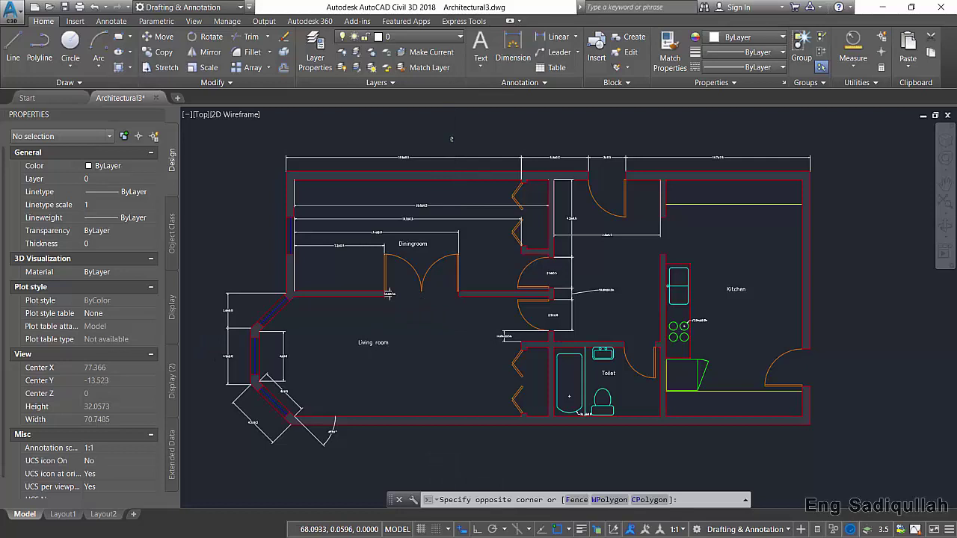
click(258, 360)
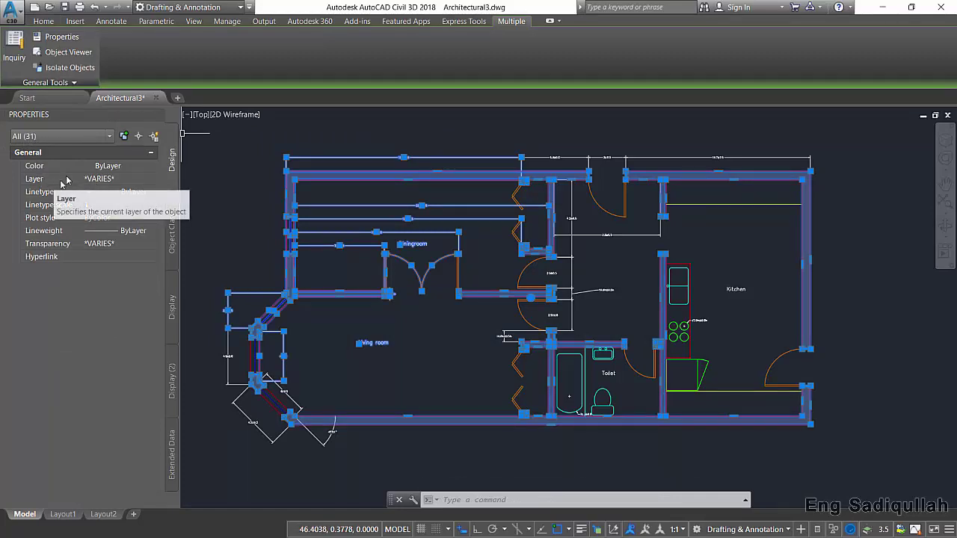
click(385, 234)
key(Escape)
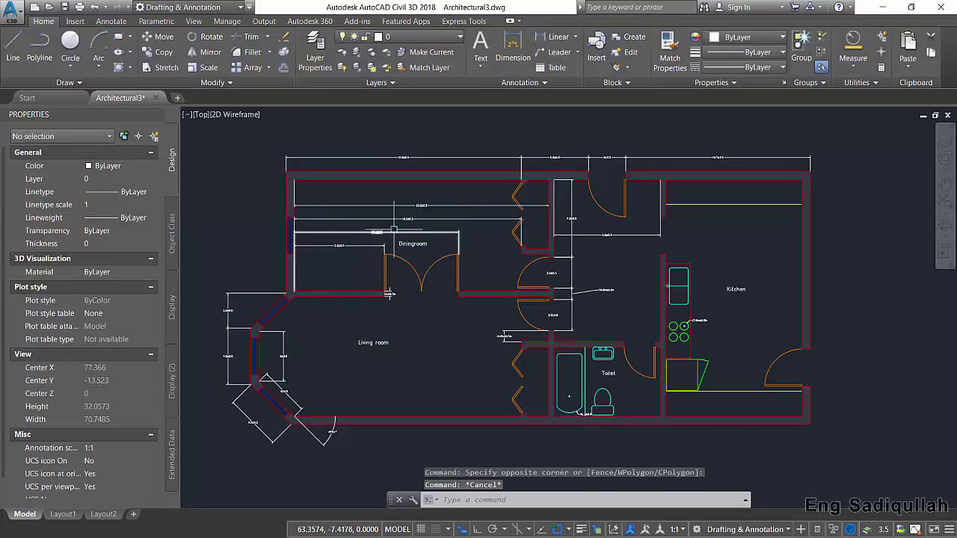
scroll(404, 217, up, 4)
mouse_move(419, 233)
middle_down()
mouse_move(428, 257)
mouse_move(455, 252)
middle_up()
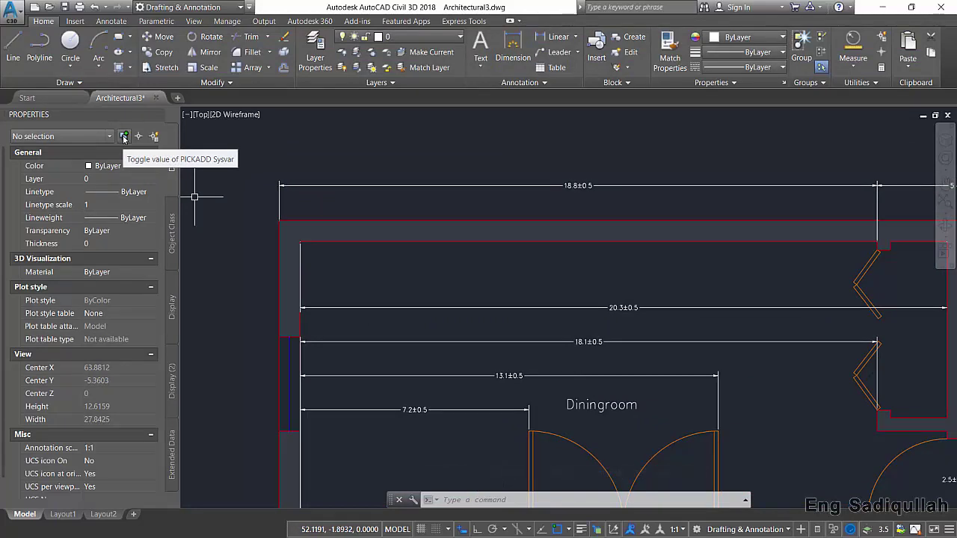
Select the 18.8±0.5 and 5.4±0.5 top dimensions and the door arc, then clear them
scroll(322, 175, down, 2)
scroll(314, 180, down, 1)
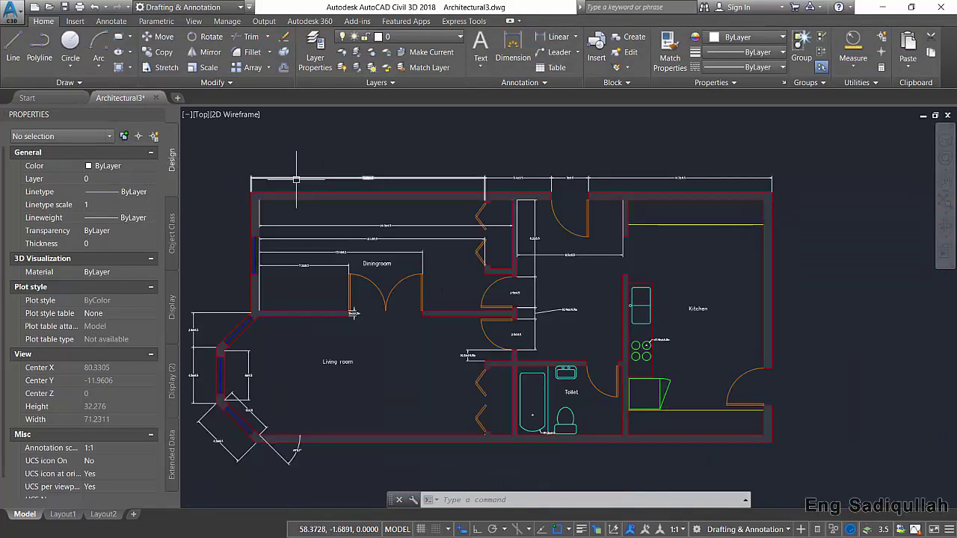
scroll(308, 180, up, 1)
click(310, 179)
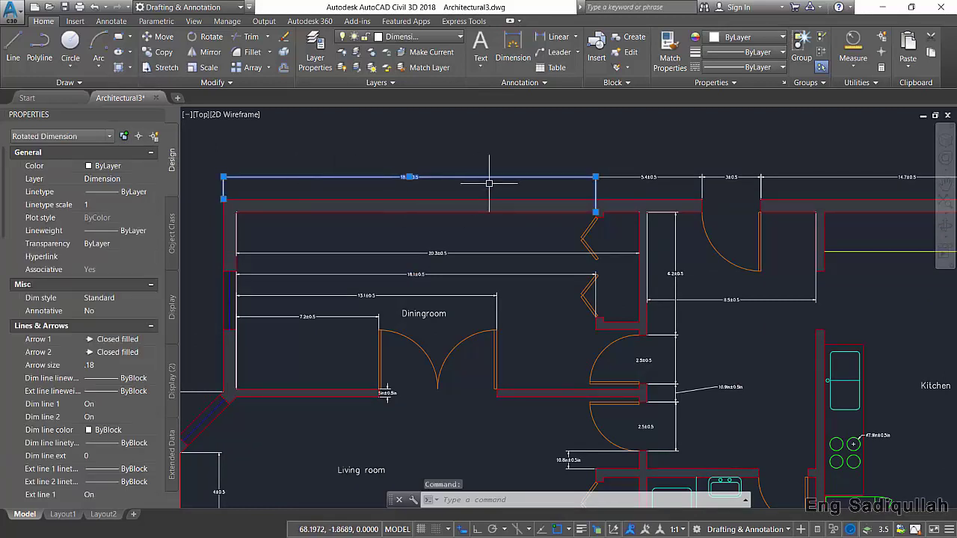
click(628, 178)
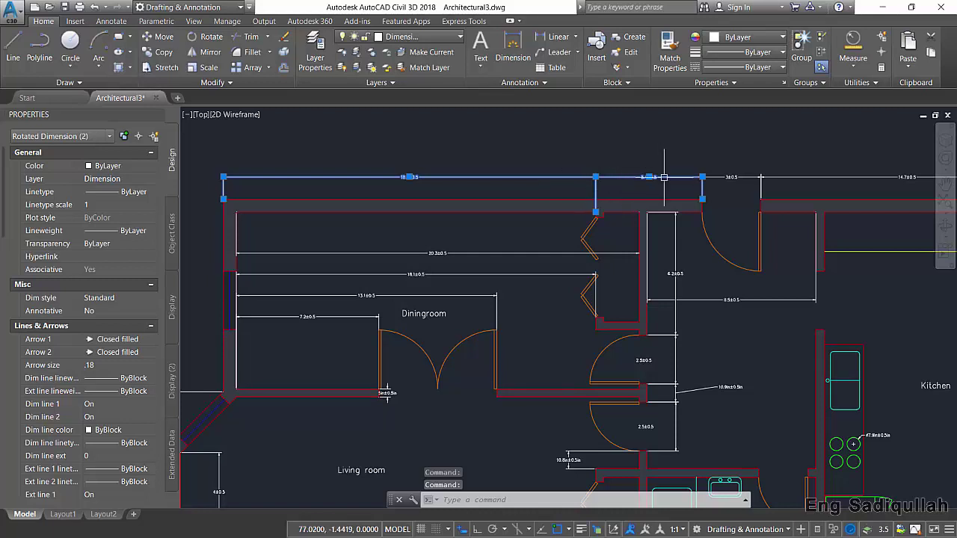
click(711, 242)
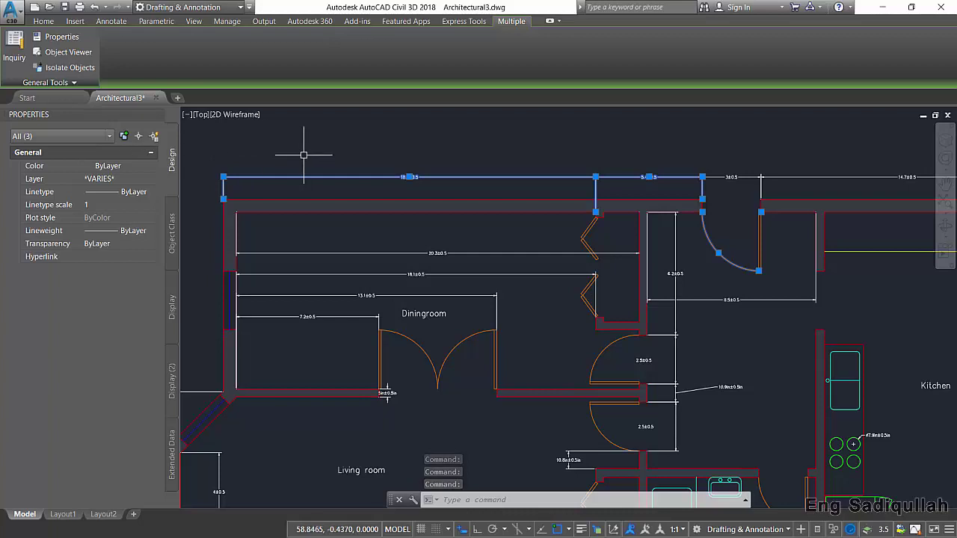
key(Escape)
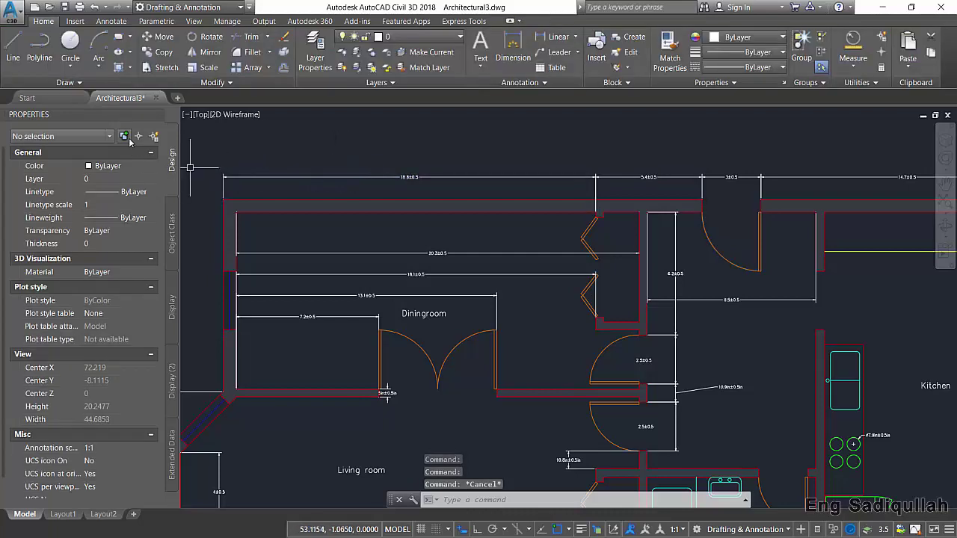
Try selecting the 18.8±0.5 and 5.4±0.5 dimensions individually, then pan right and clear
click(498, 176)
click(648, 177)
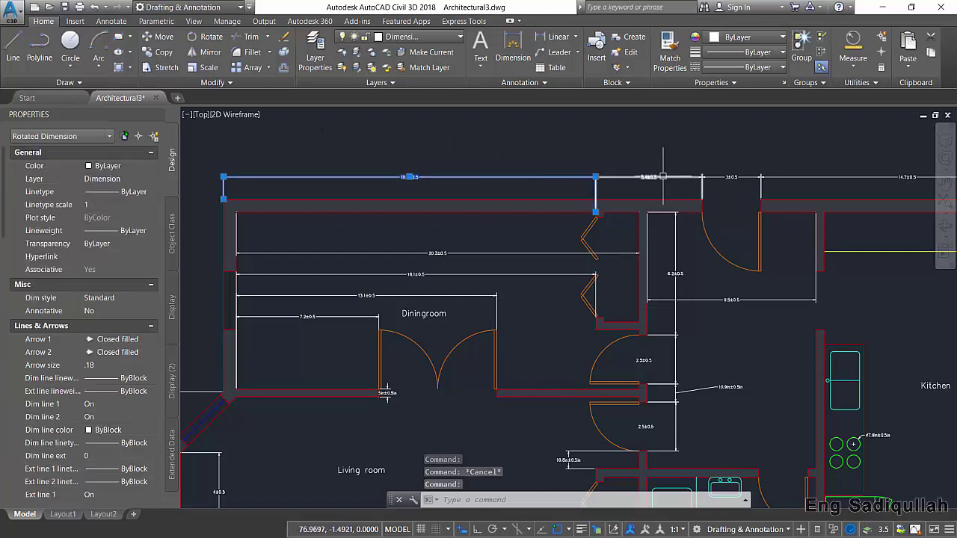
shift+click(528, 177)
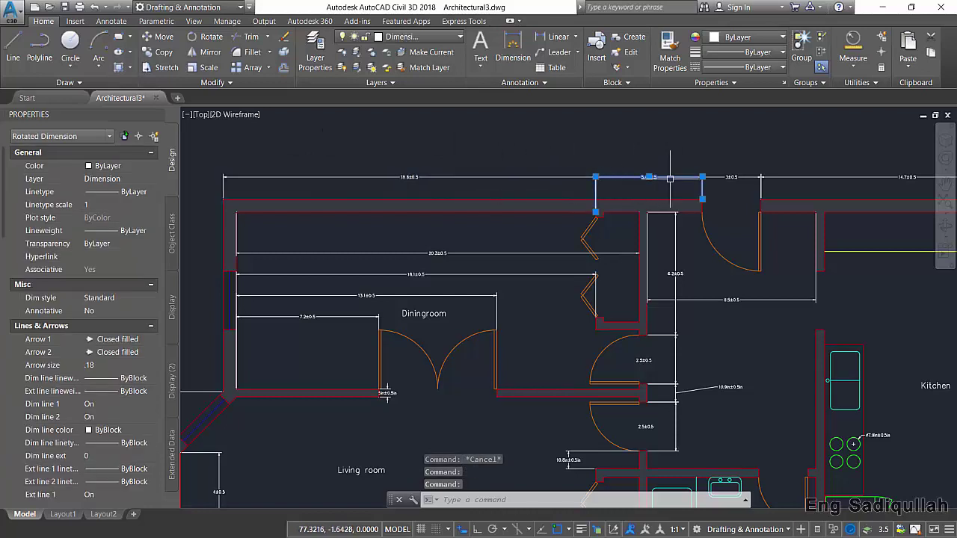
middle_drag(670, 179, 586, 221)
key(Escape)
Build a selection of the 3±0.5, 14.7±0.5 and other top-wall dimensions
click(647, 220)
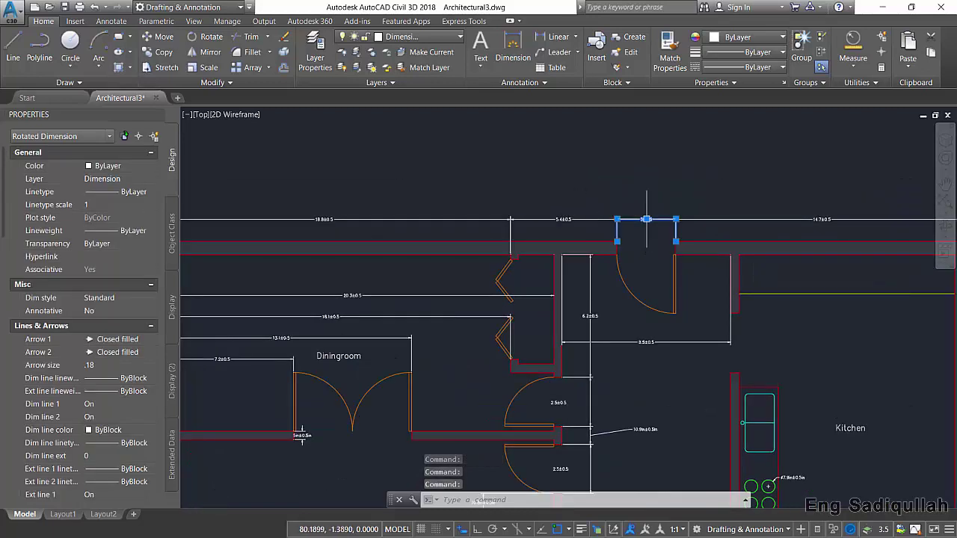
click(737, 222)
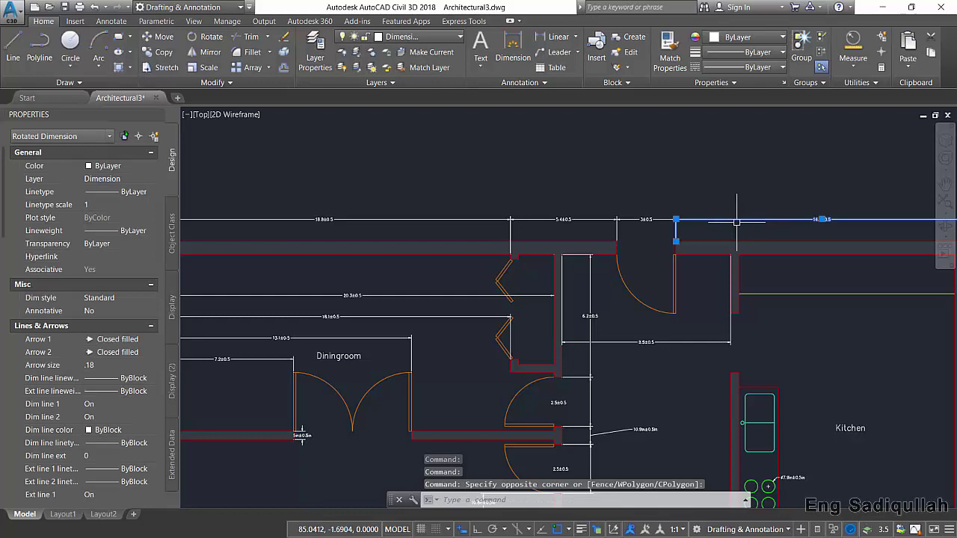
click(632, 224)
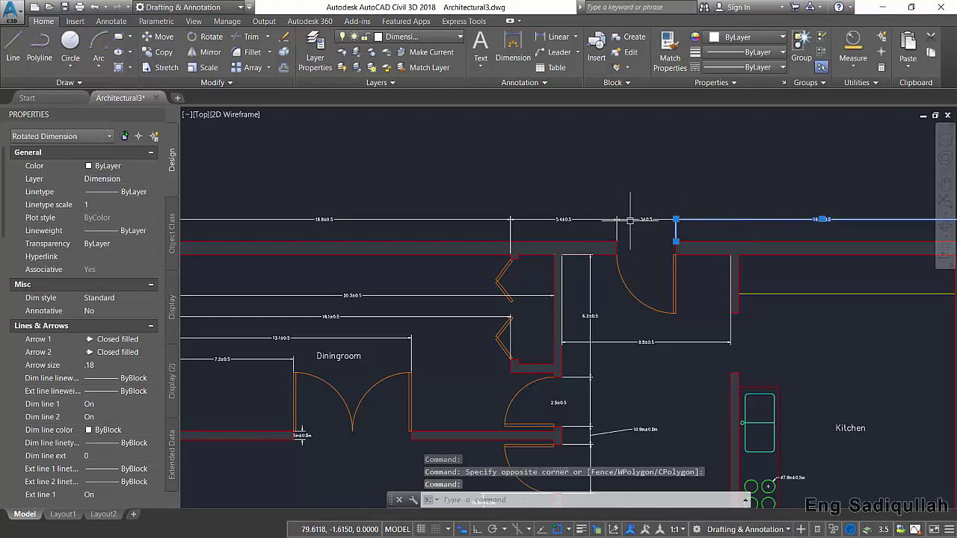
click(629, 220)
click(635, 219)
click(553, 219)
click(481, 220)
scroll(505, 224, down, 5)
scroll(613, 246, up, 2)
middle_drag(531, 239, 734, 234)
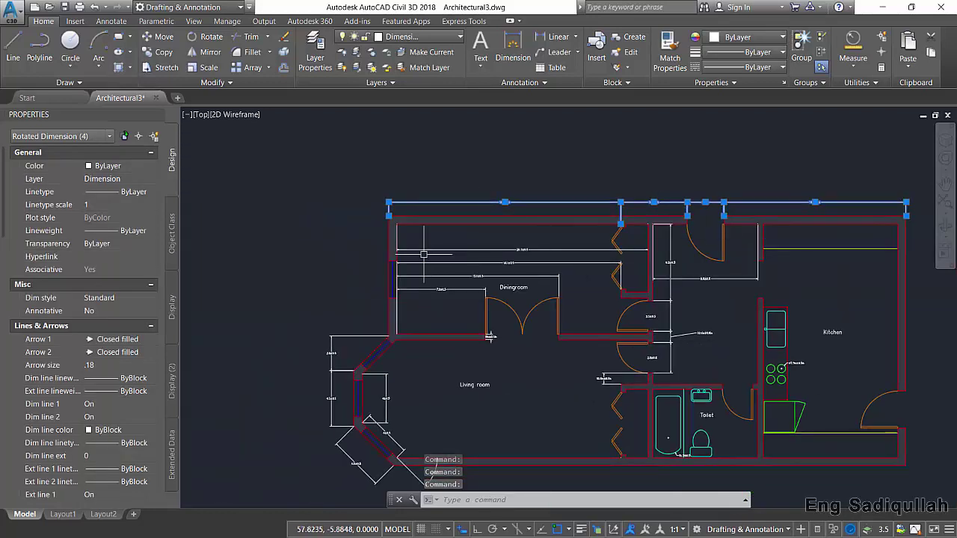
Add the interior dimensions above Diningroom, then window-select the top and left walls via Select Objects
click(469, 250)
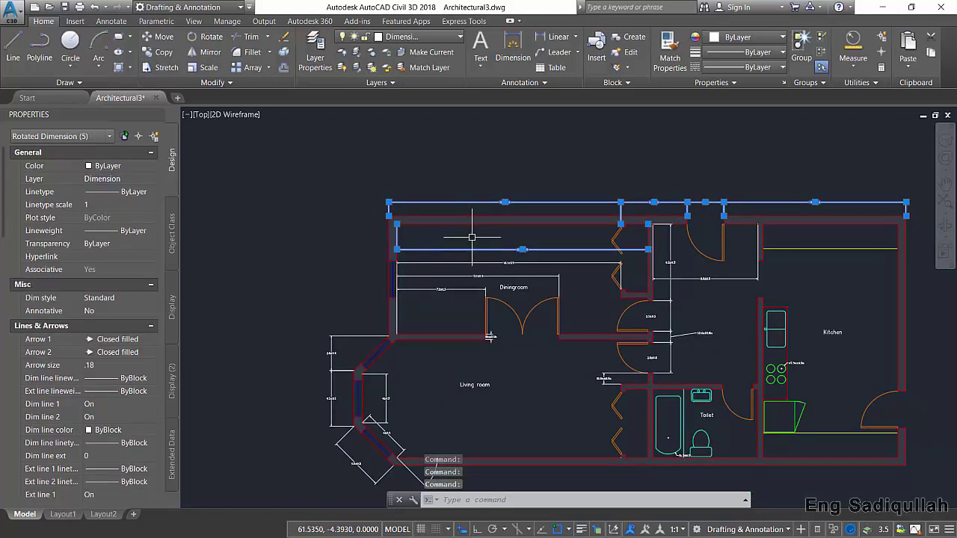
shift+click(485, 244)
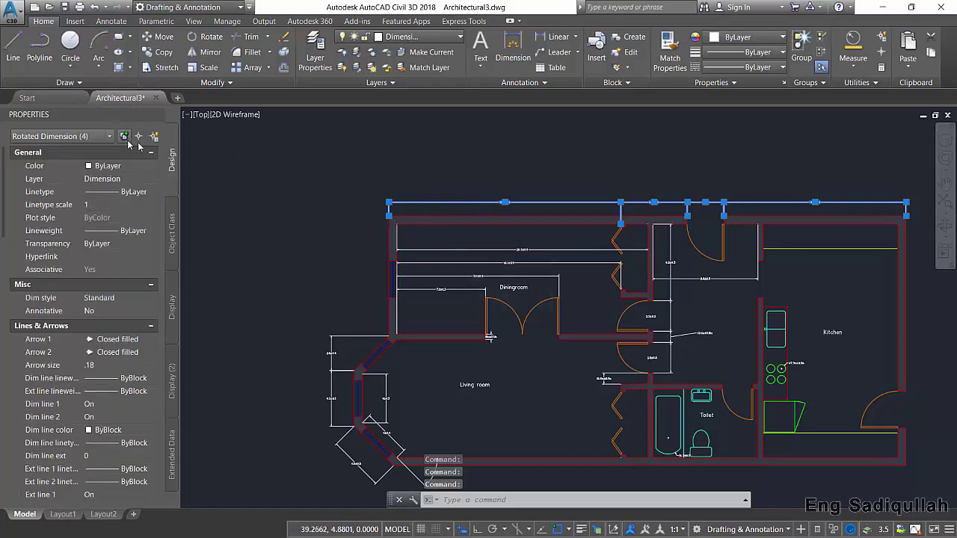
click(465, 249)
click(465, 262)
click(479, 276)
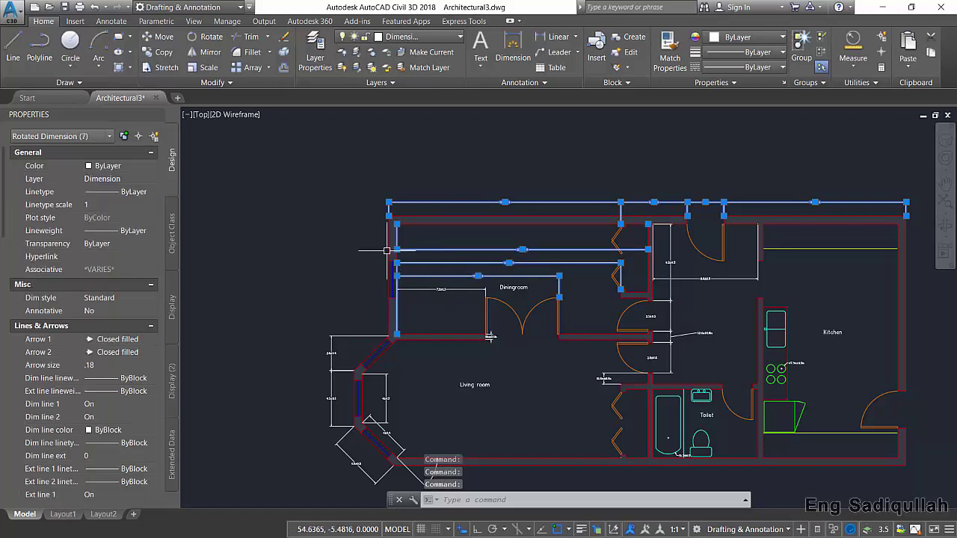
click(154, 136)
drag(470, 177, 339, 267)
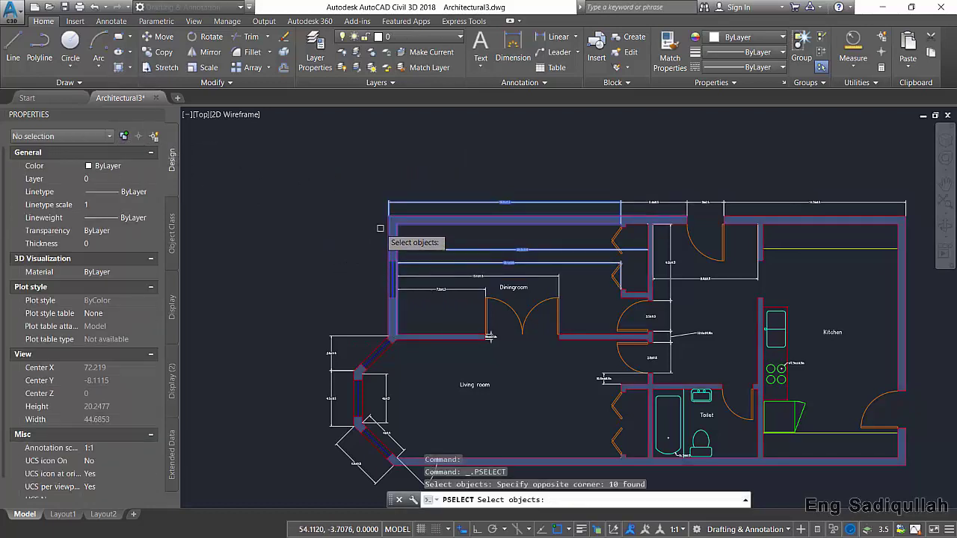
End the ten-object pick, clear it, and launch Quick Select for the entire drawing
key(Return)
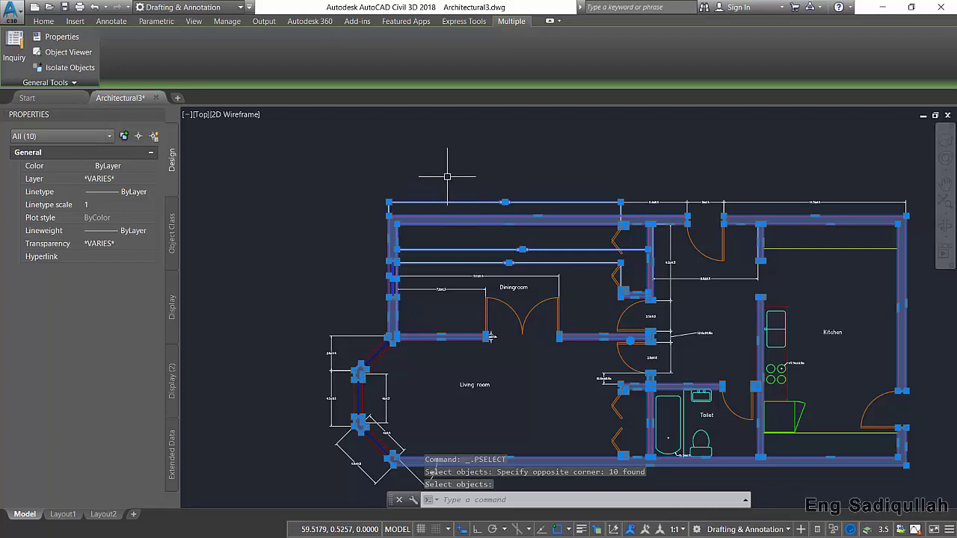
key(Escape)
click(153, 136)
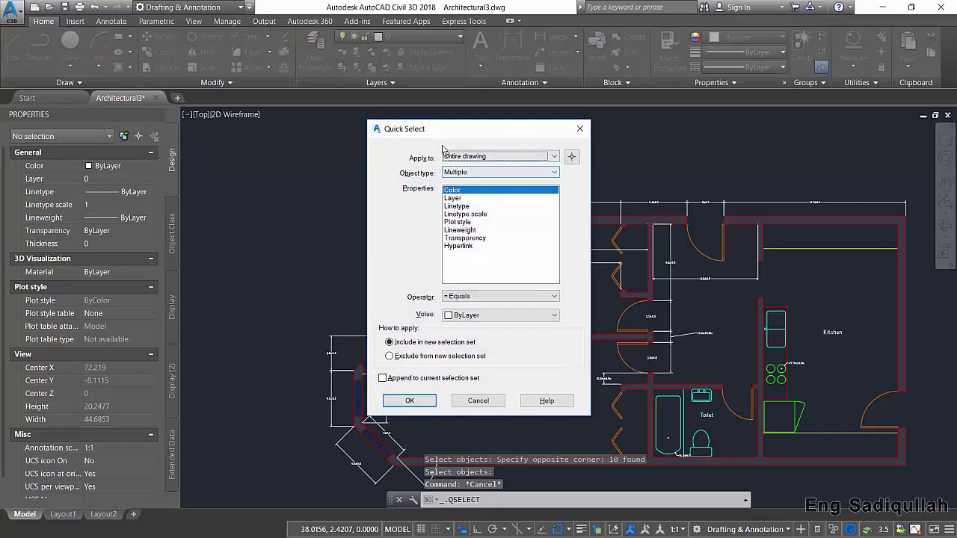
Window-select all 119 plan objects as the Quick Select scope
drag(441, 136, 276, 96)
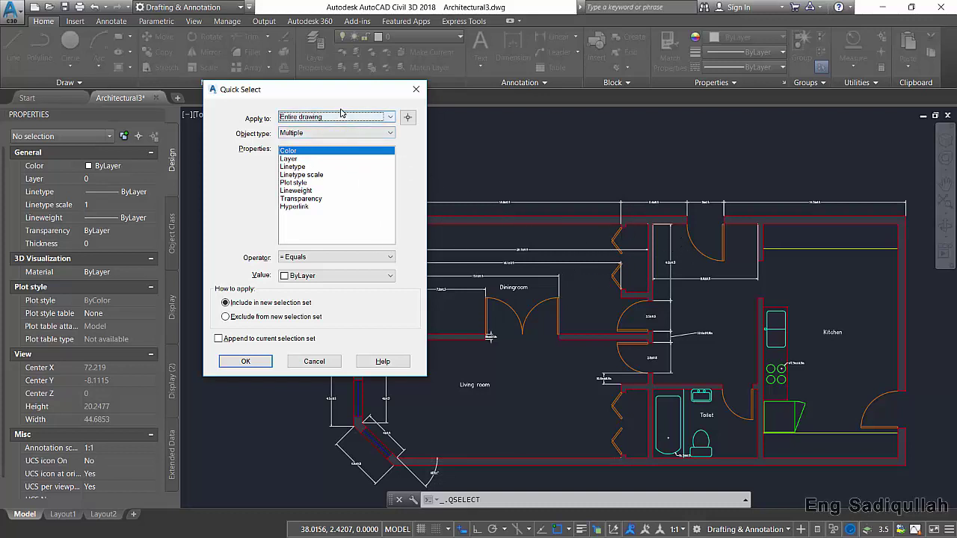
click(407, 118)
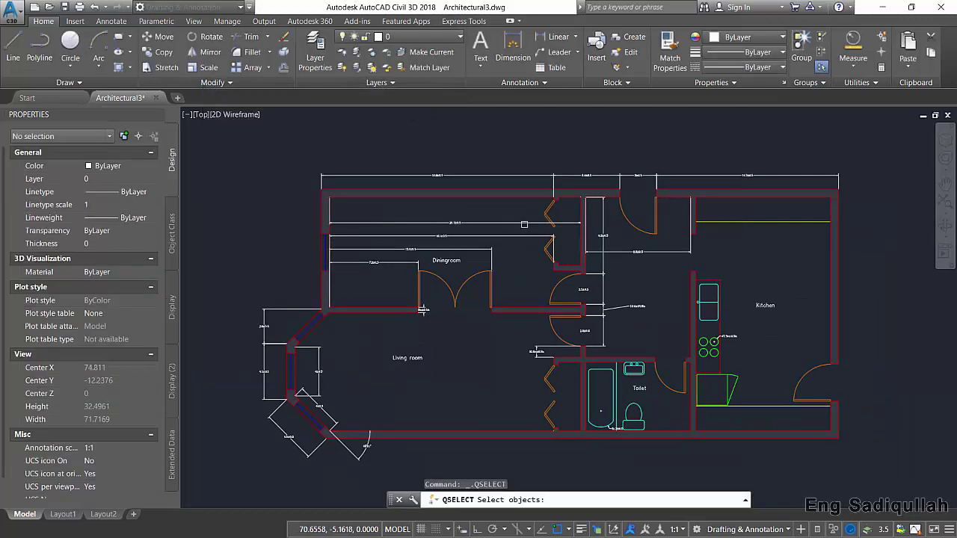
click(869, 489)
click(513, 211)
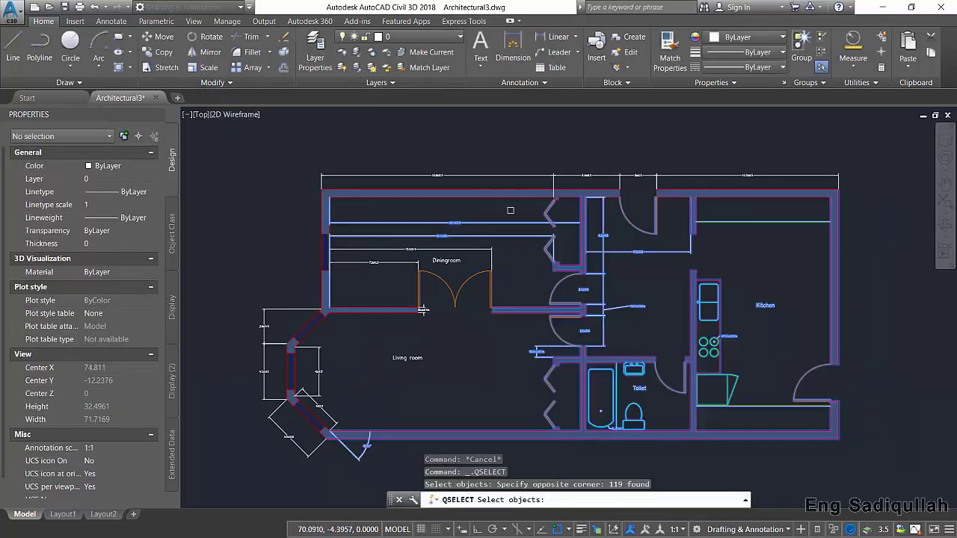
key(Return)
click(329, 117)
click(310, 122)
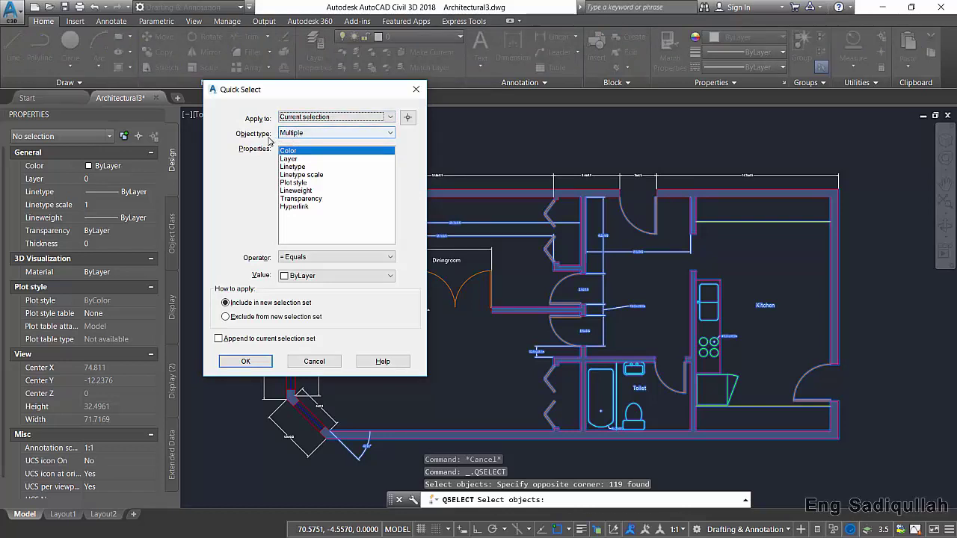
Filter to Polyline with Color = ByLayer and apply, selecting the 17 polylines
click(315, 134)
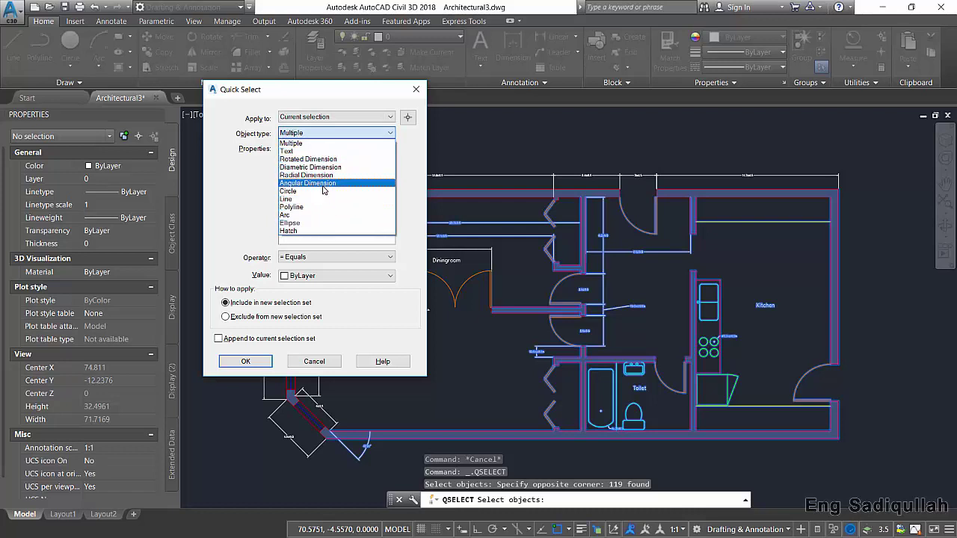
click(326, 207)
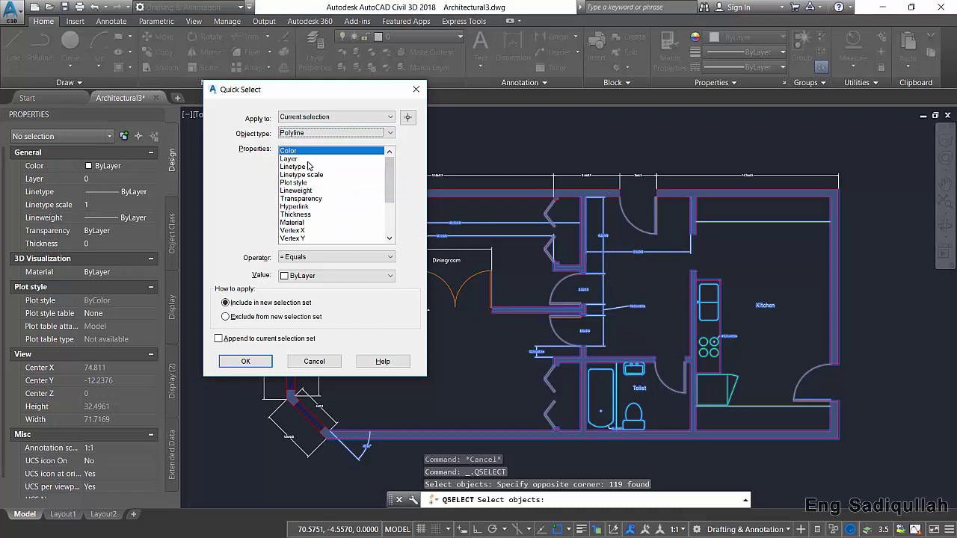
click(306, 167)
click(314, 193)
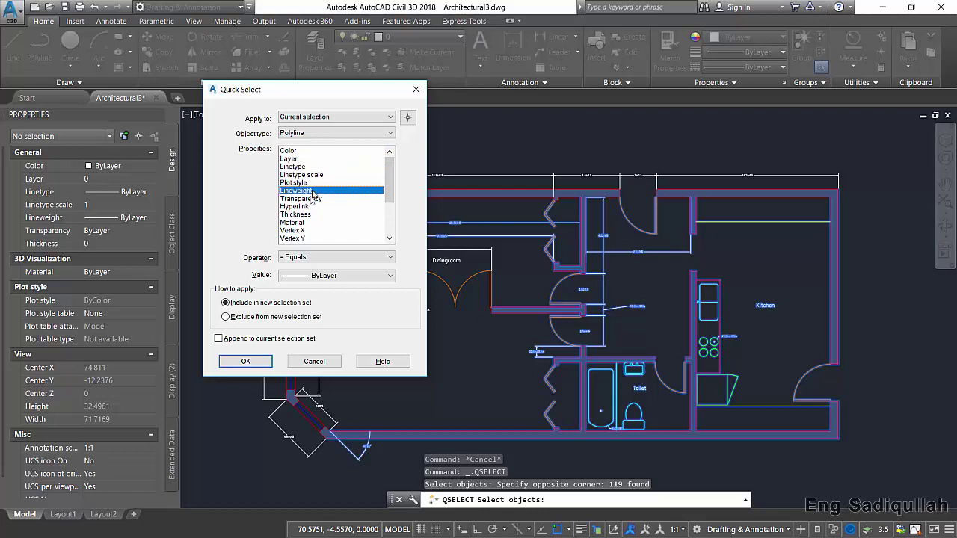
click(310, 207)
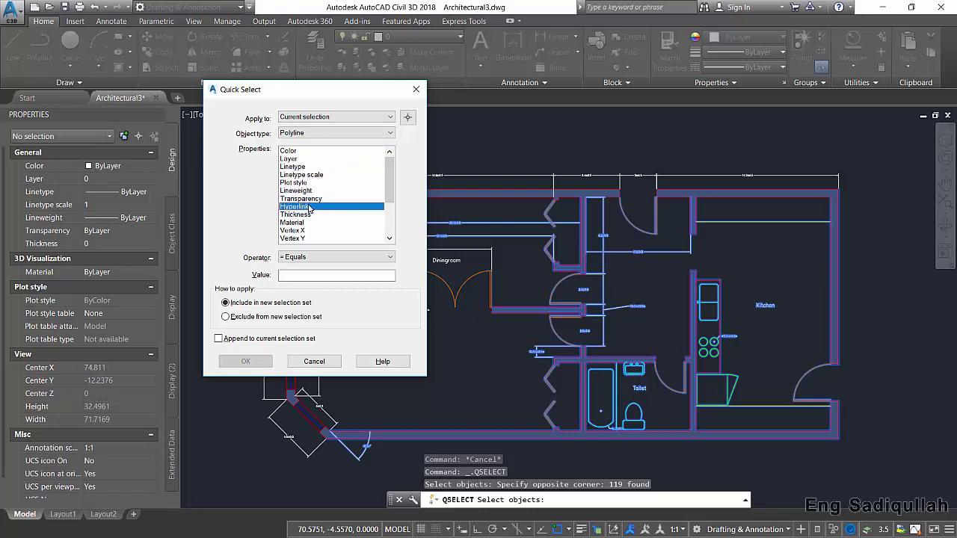
click(308, 151)
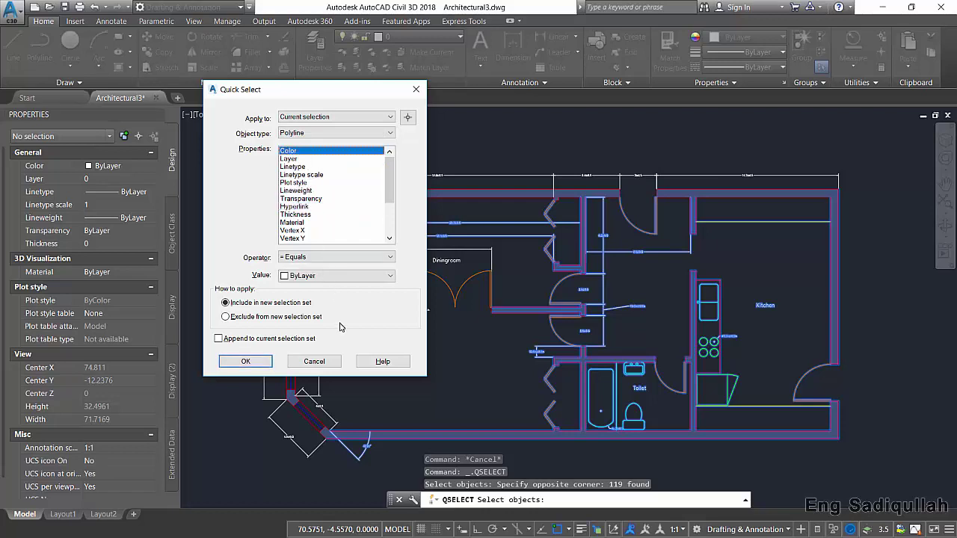
click(247, 361)
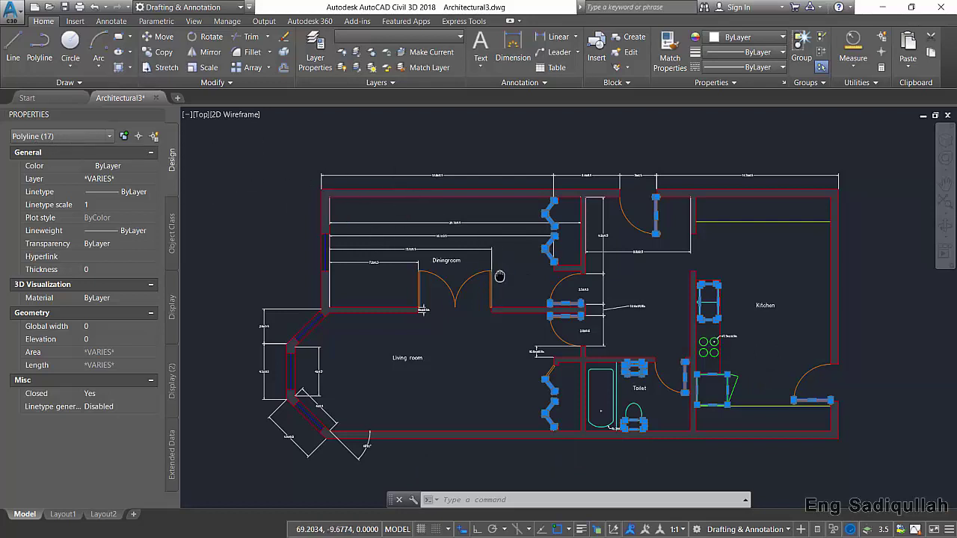
Nudge the floor plan view slightly and deselect all 17 polylines
middle_drag(500, 277, 495, 255)
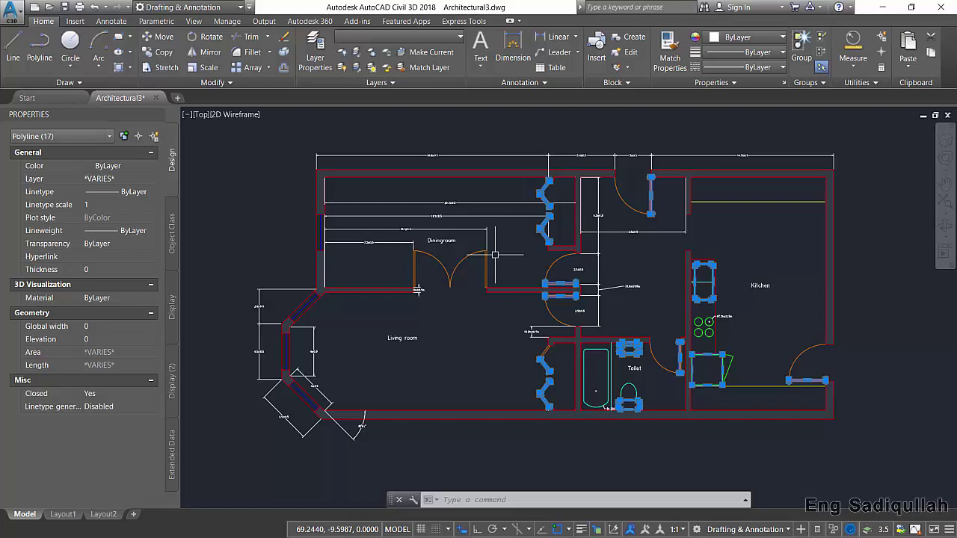
middle_drag(580, 277, 575, 279)
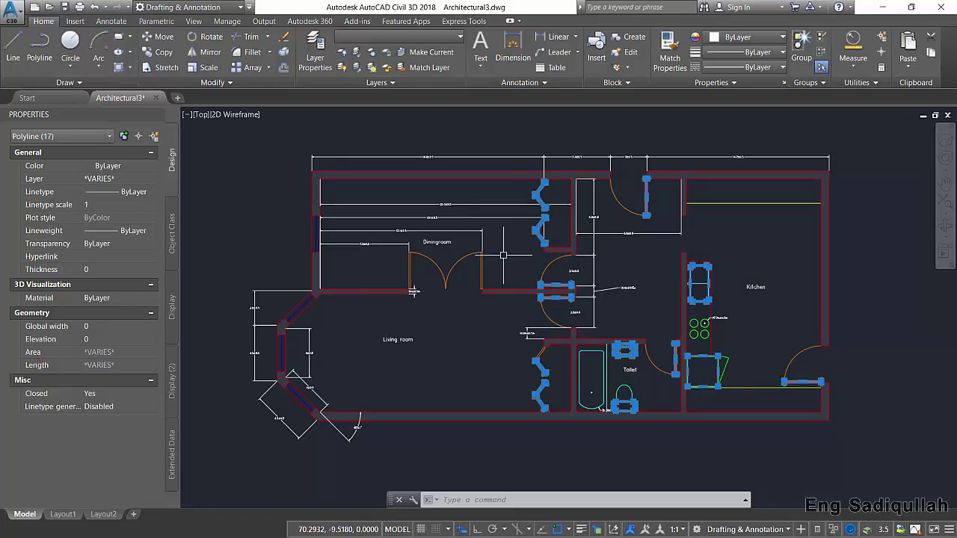
key(Escape)
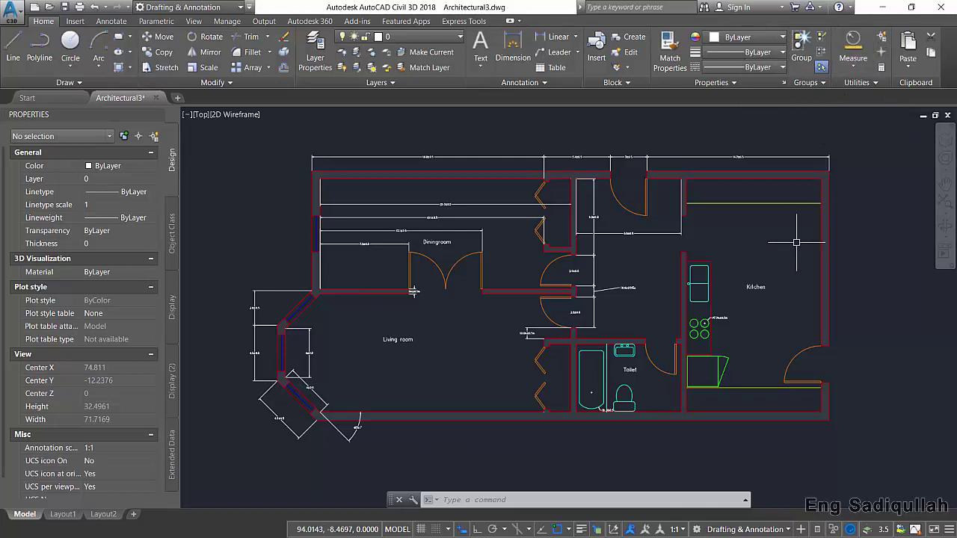
text(Qs)
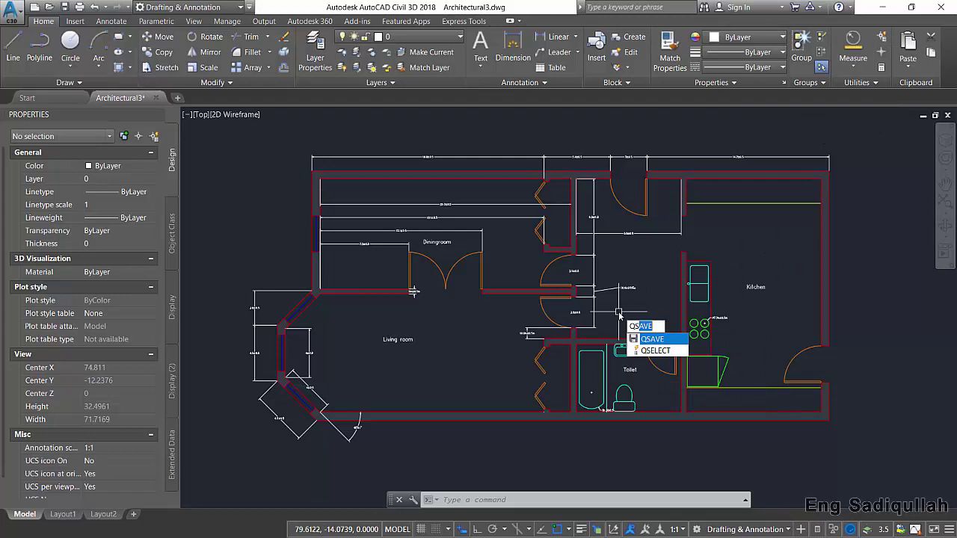
text(e)
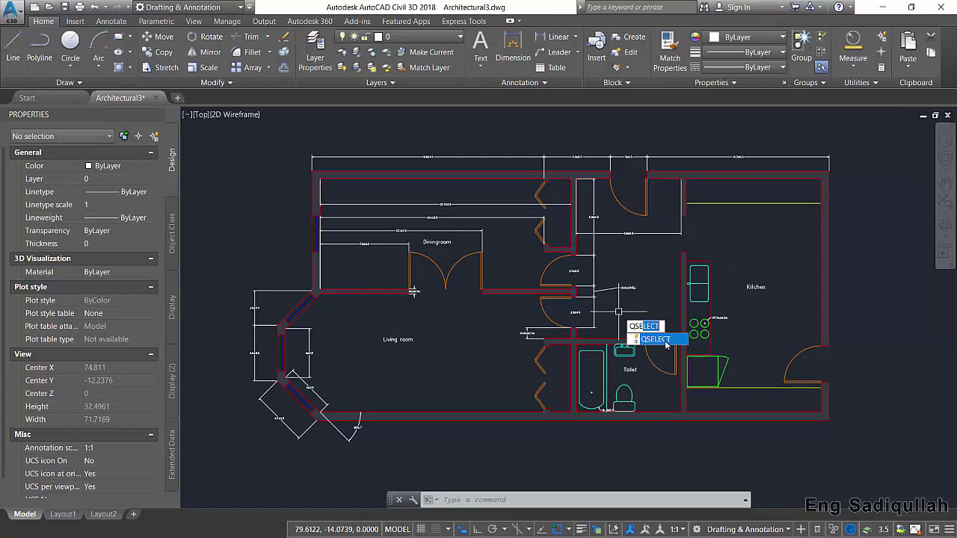
click(665, 341)
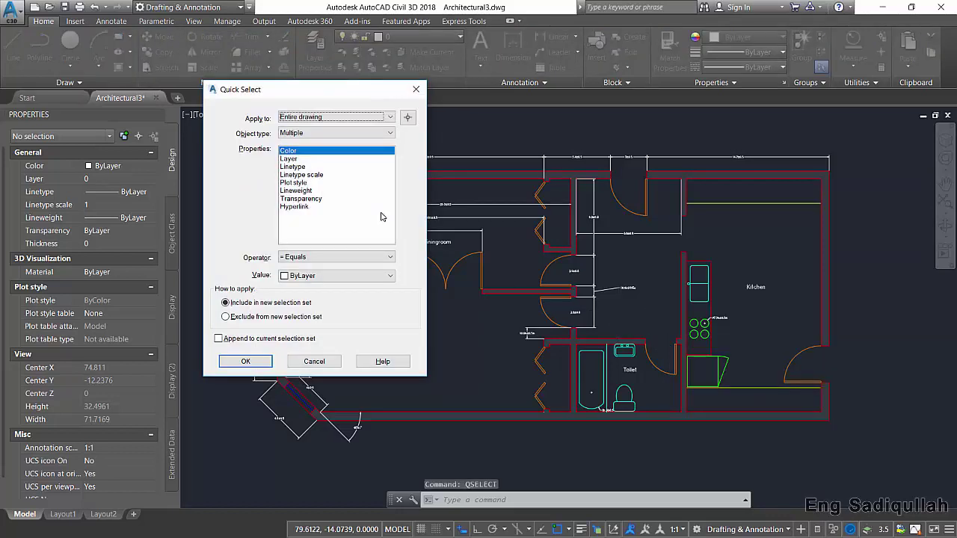
click(416, 89)
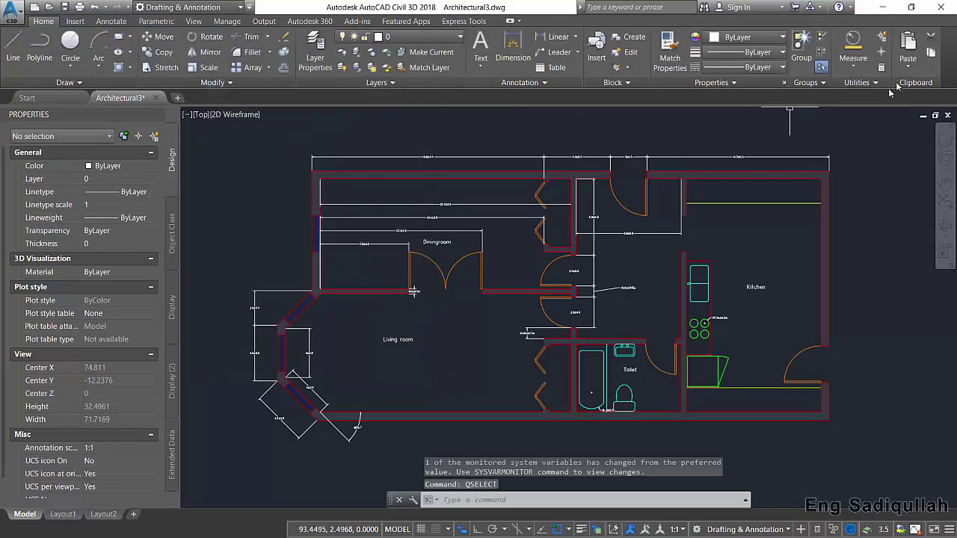
click(866, 82)
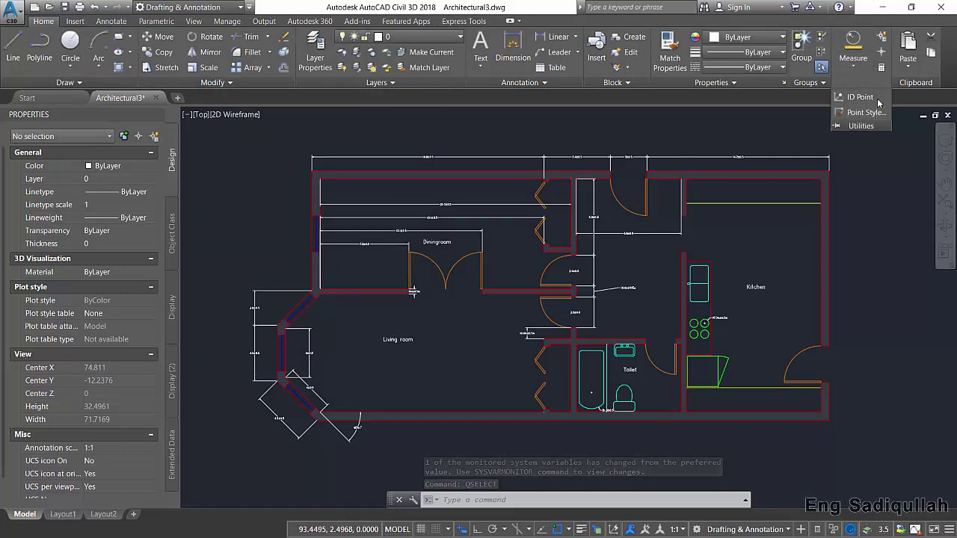
click(869, 113)
click(727, 148)
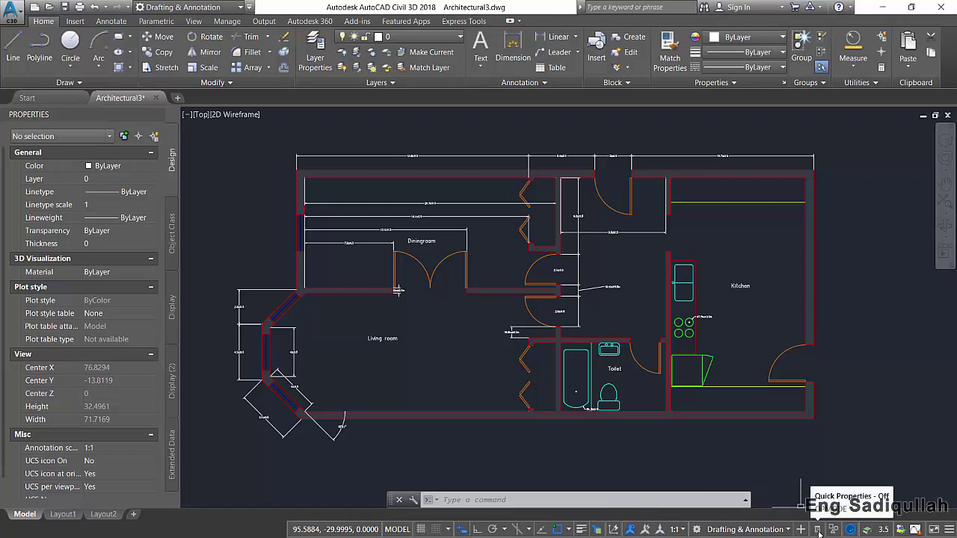
Turn on Quick Properties in the status bar
click(819, 530)
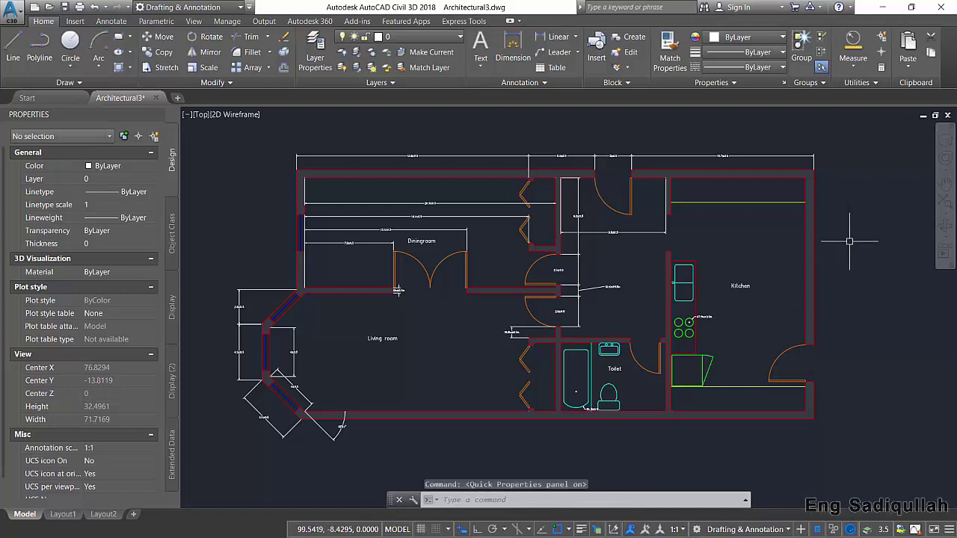
middle_drag(763, 219, 753, 231)
click(754, 215)
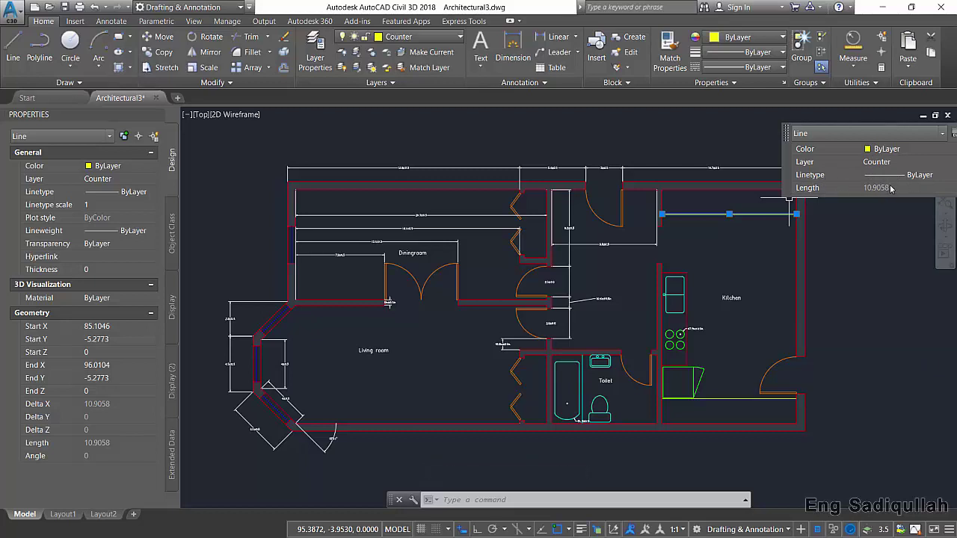
key(Escape)
Select the Kitchen label to show its .3 height in Quick Properties; close the Properties palette
scroll(737, 303, up, 4)
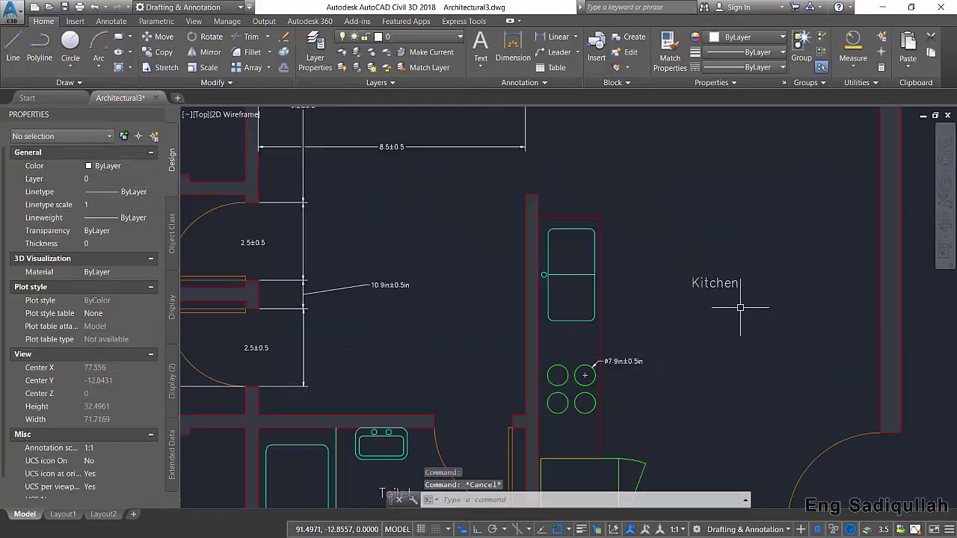
click(722, 283)
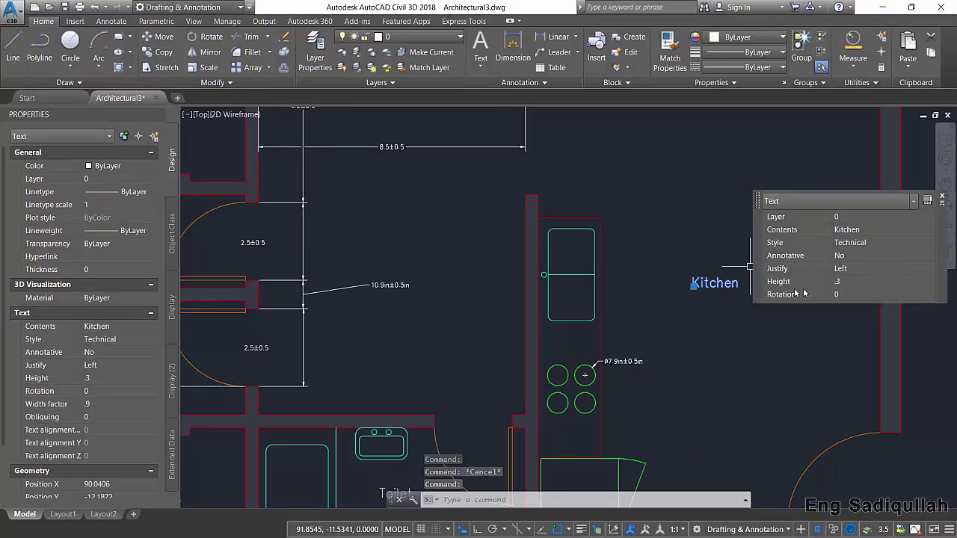
click(806, 289)
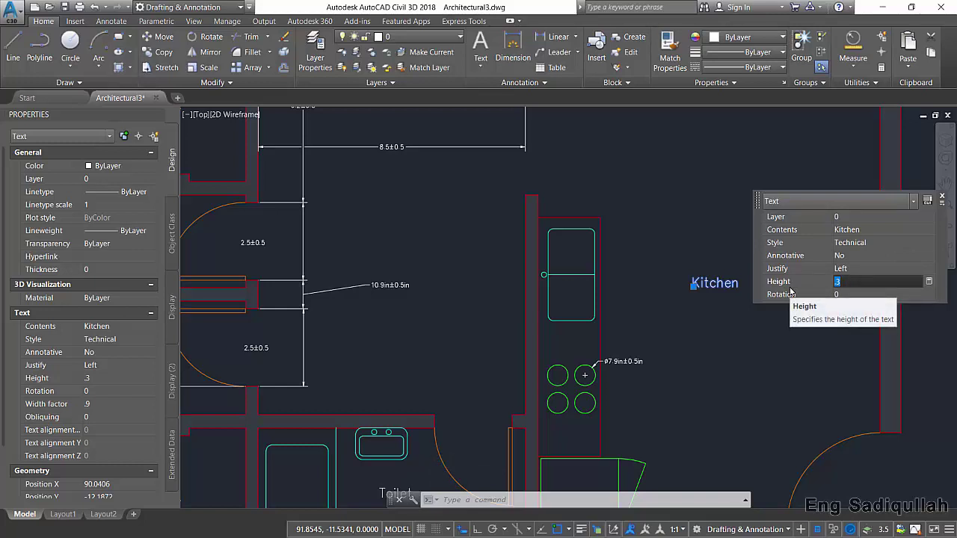
mouse_move(75, 114)
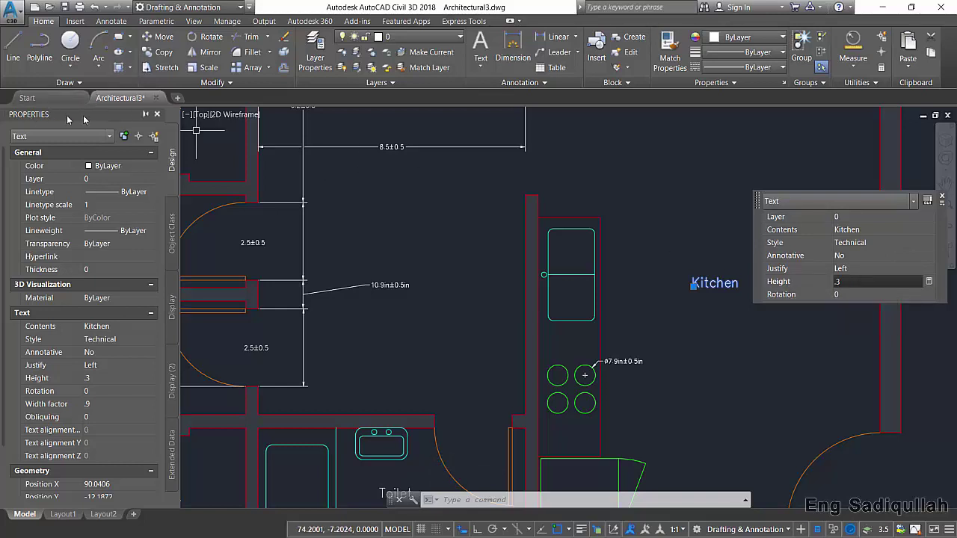
click(157, 116)
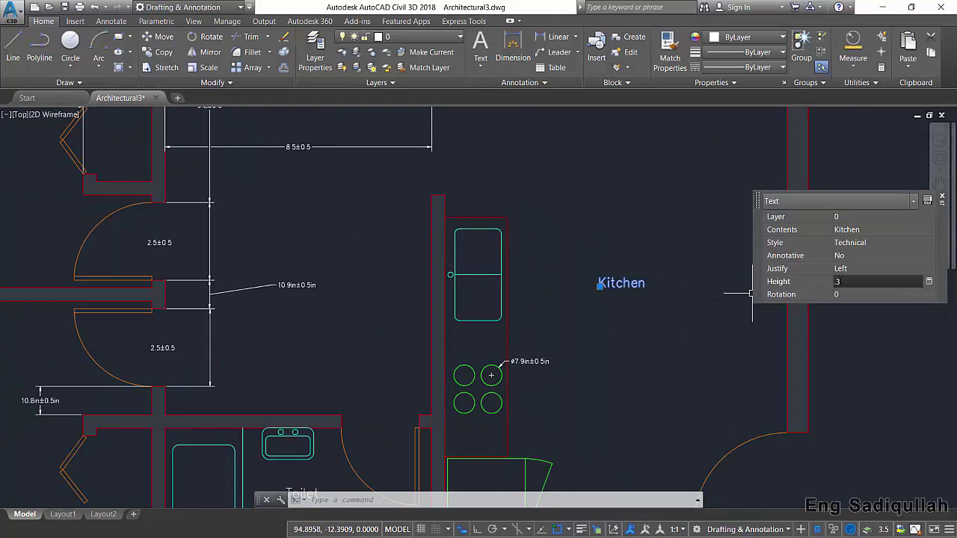
key(Escape)
click(615, 288)
Change the Living room and Kitchen labels' text height to .8 via Quick Properties
scroll(614, 295, down, 5)
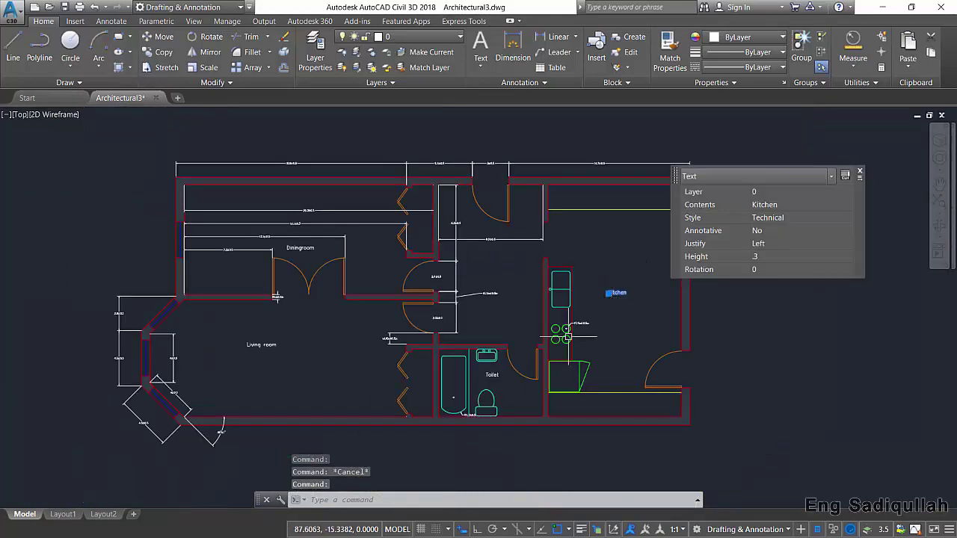
click(262, 344)
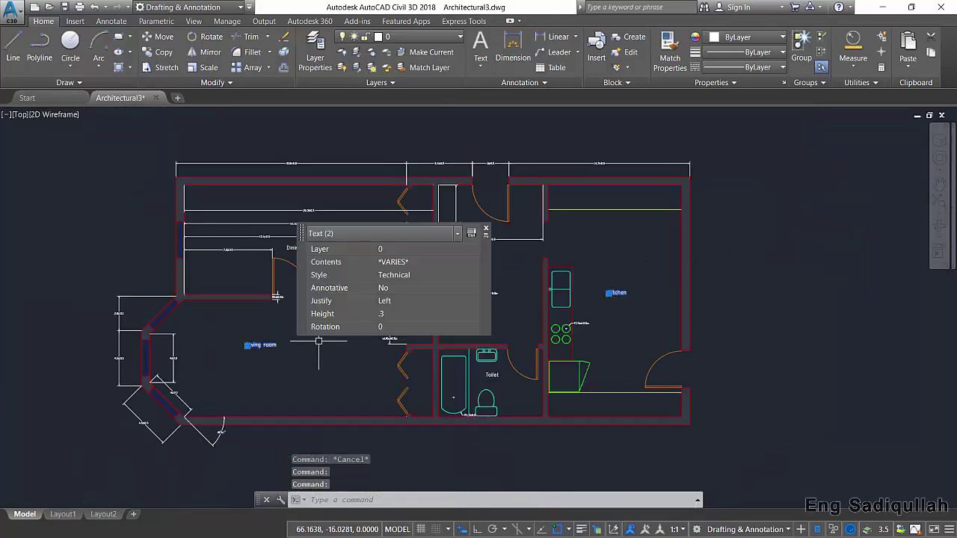
click(386, 317)
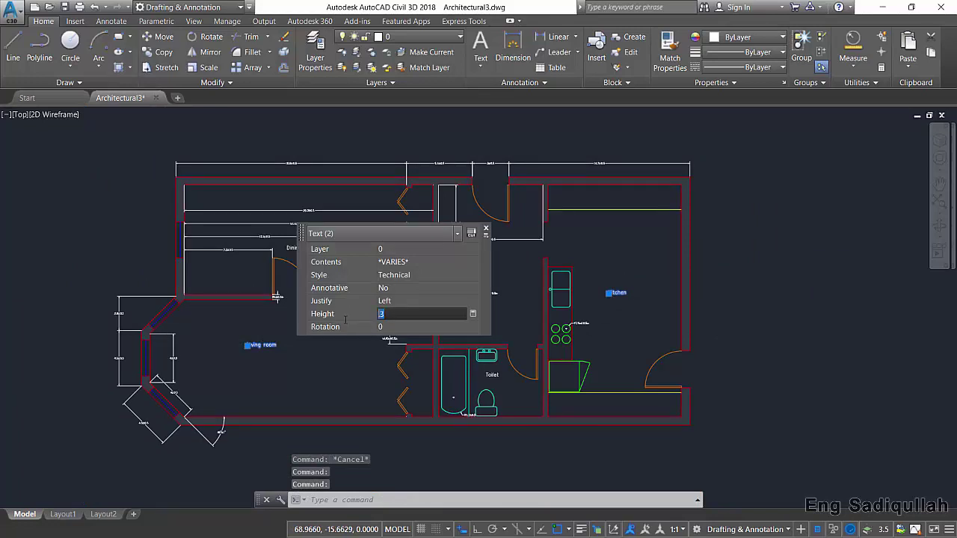
text(.8)
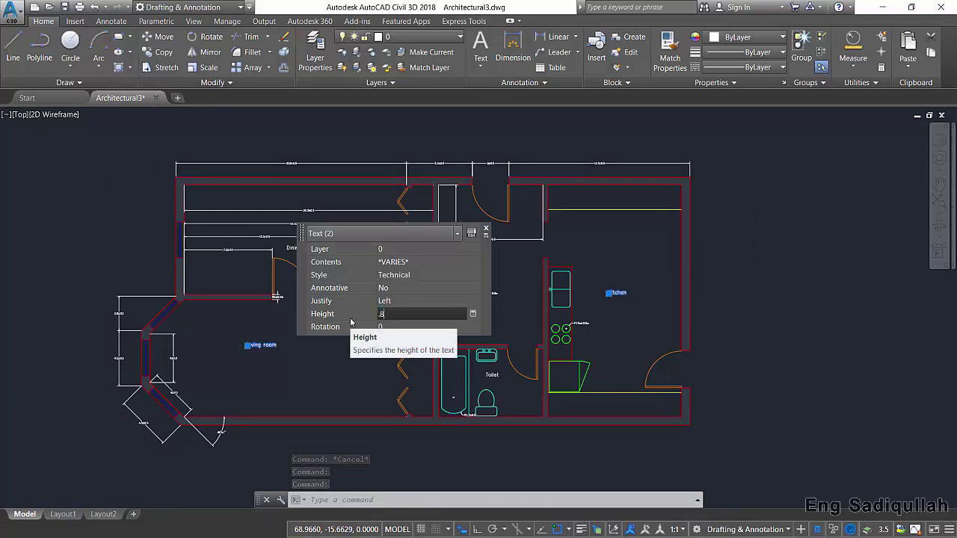
click(388, 327)
key(Escape)
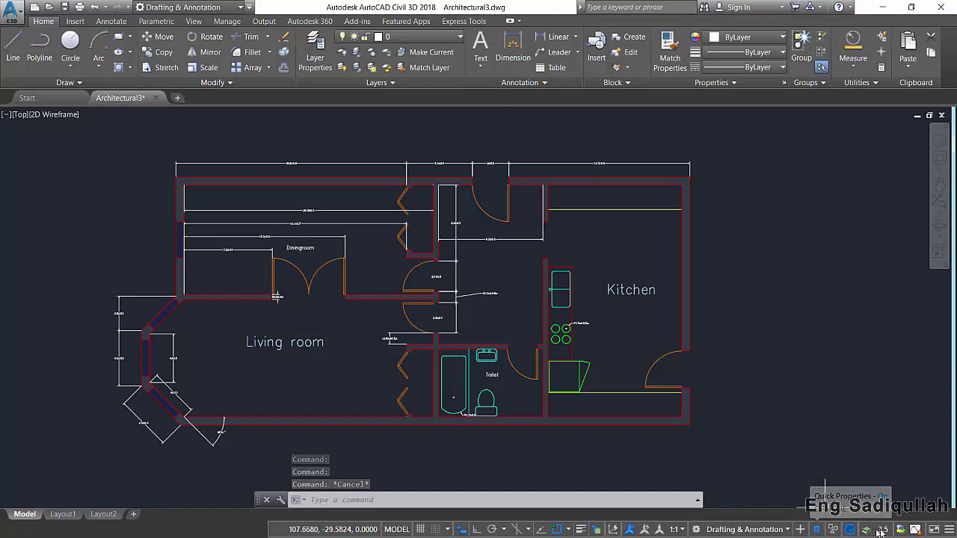
click(948, 530)
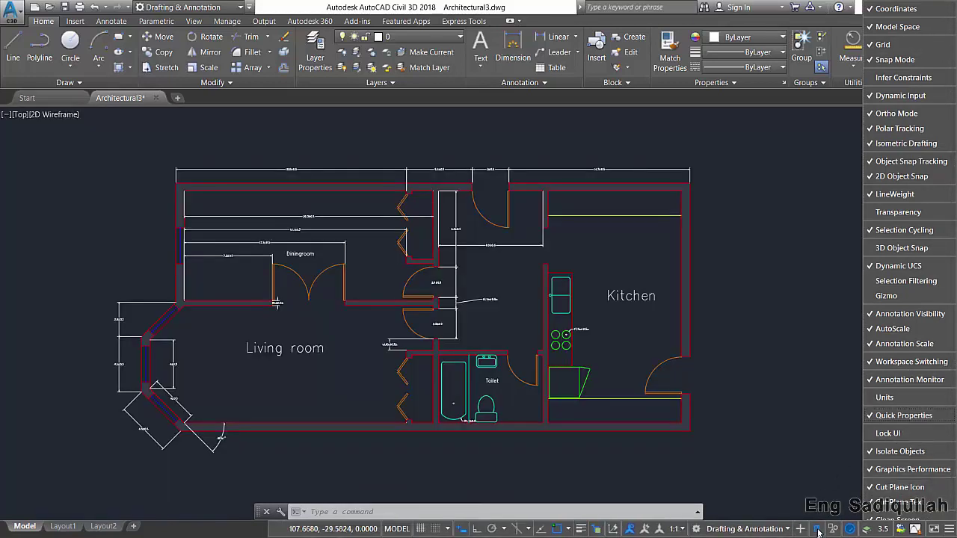
key(Escape)
key(Escape)
key(Escape)
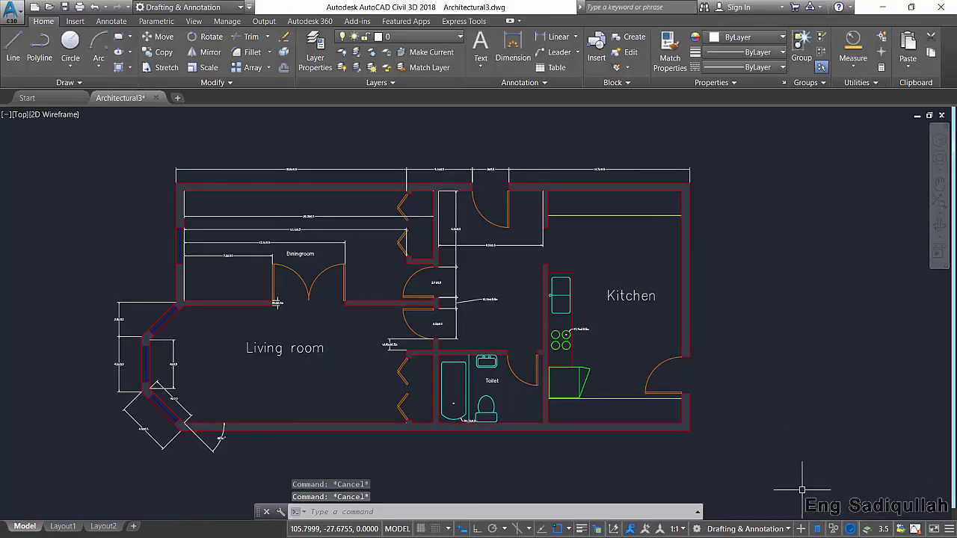